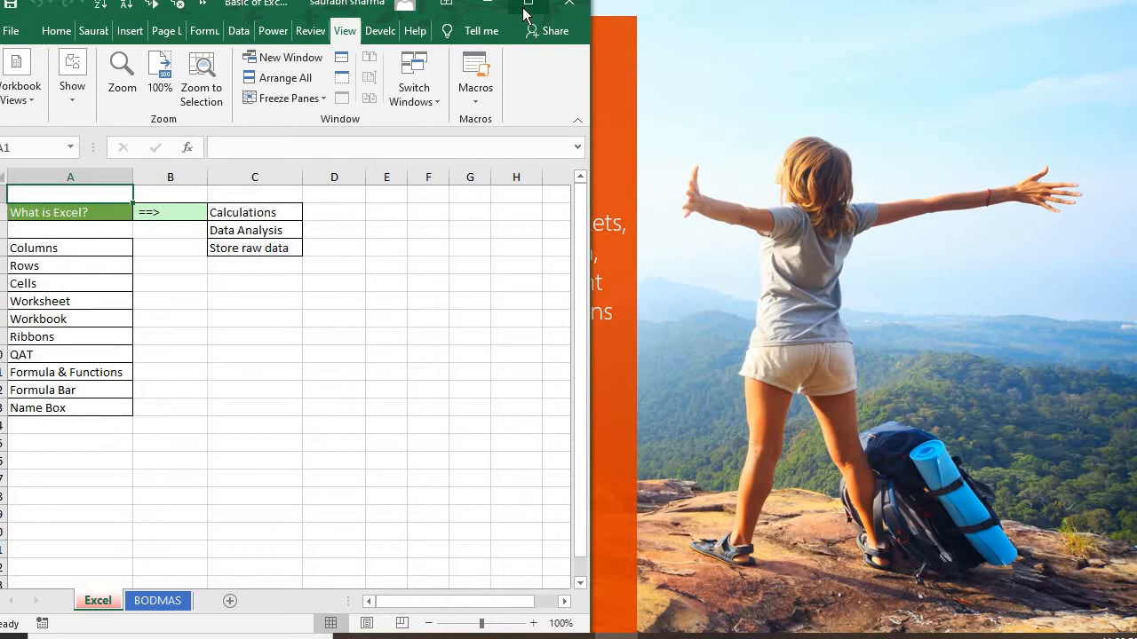
Maximize the workbook window and zoom the Excel worksheet in to 120%
left_click(528, 5)
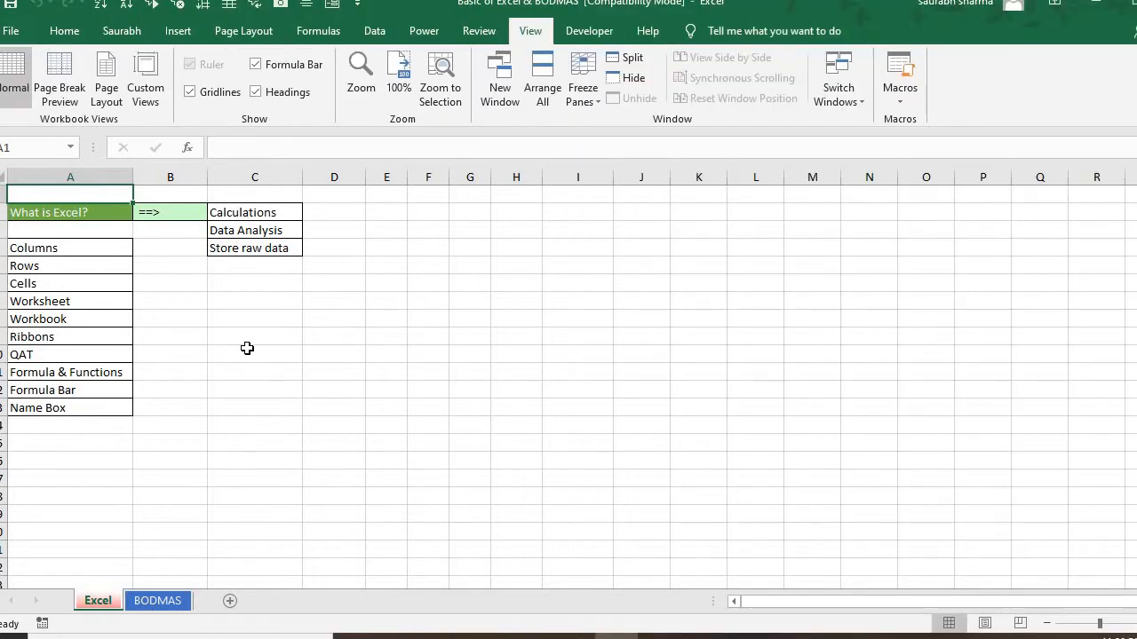
left_click(248, 349)
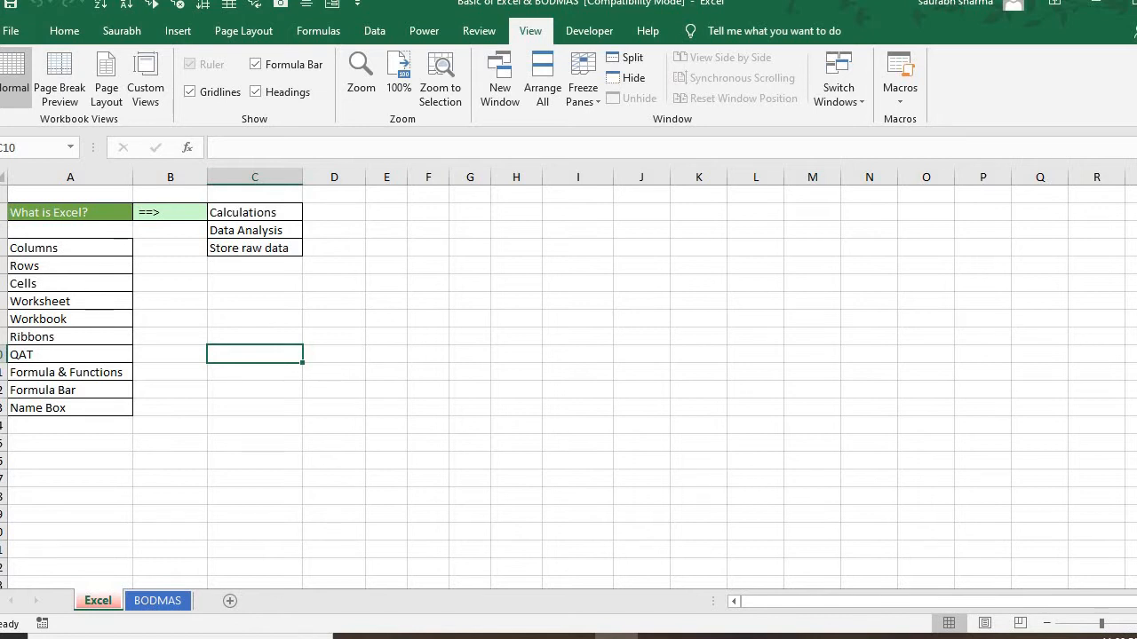
left_click(1135, 623)
left_click(1135, 624)
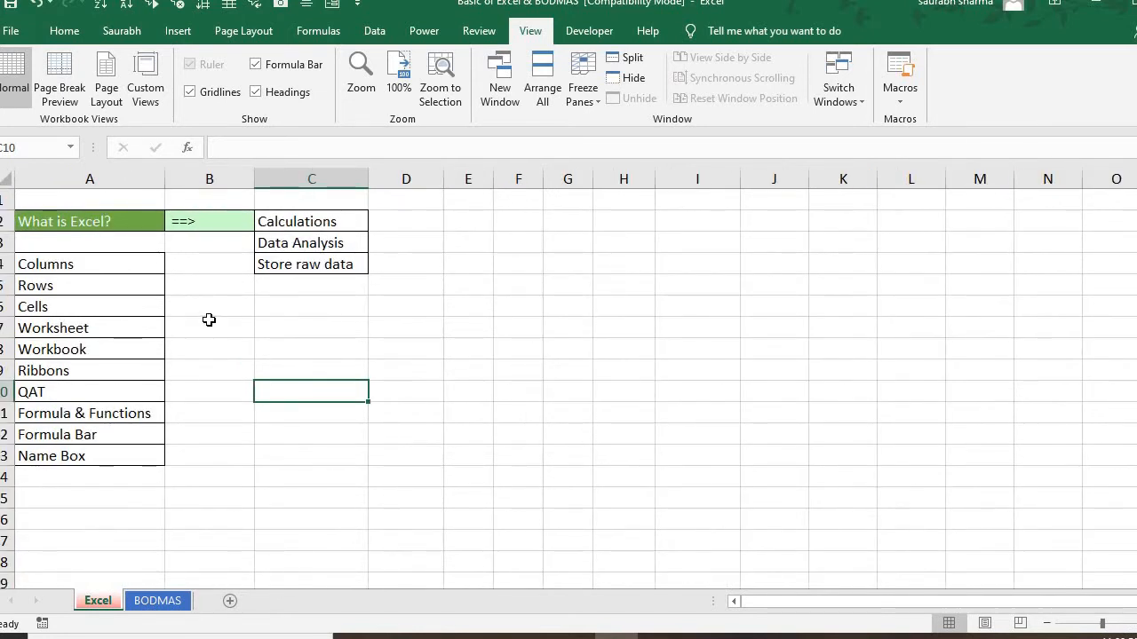
Go through the "What is Excel?" heading, its arrow and uses, and the Columns entry in the topic list
left_click(51, 229)
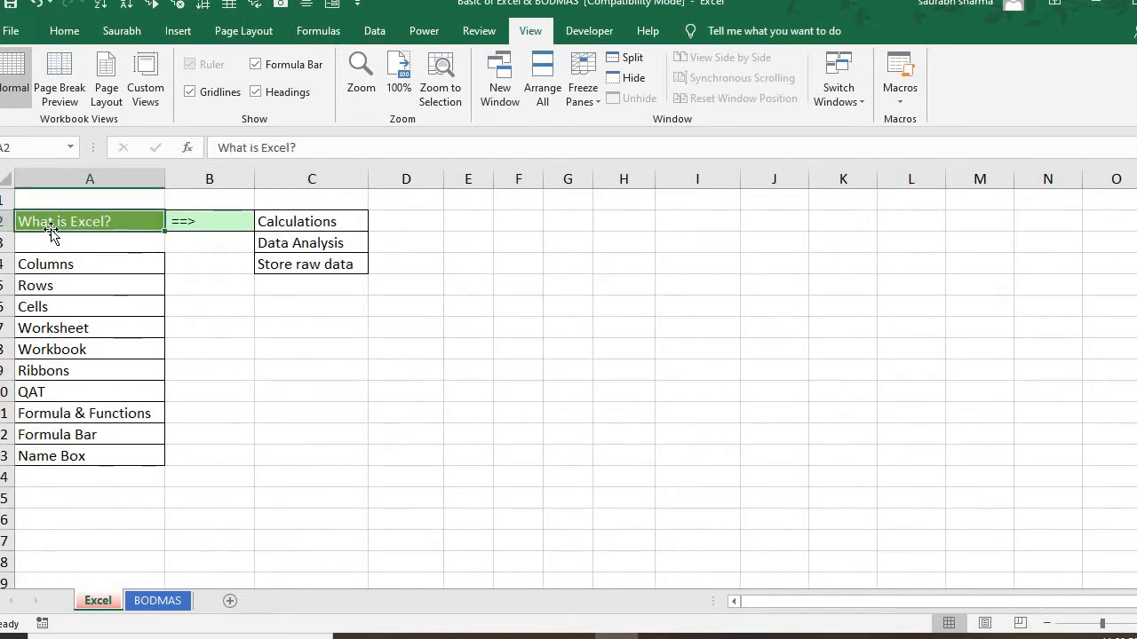
key("Right")
key("Right")
key("Down")
key("Left")
key("Left")
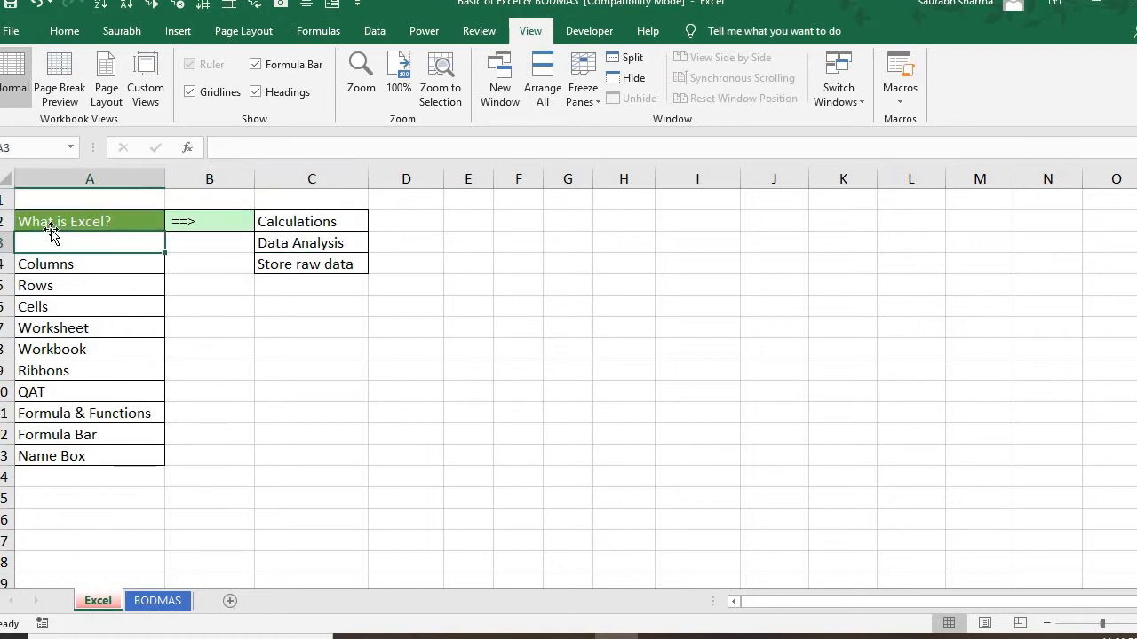
key("Down")
key("Right")
key("Left")
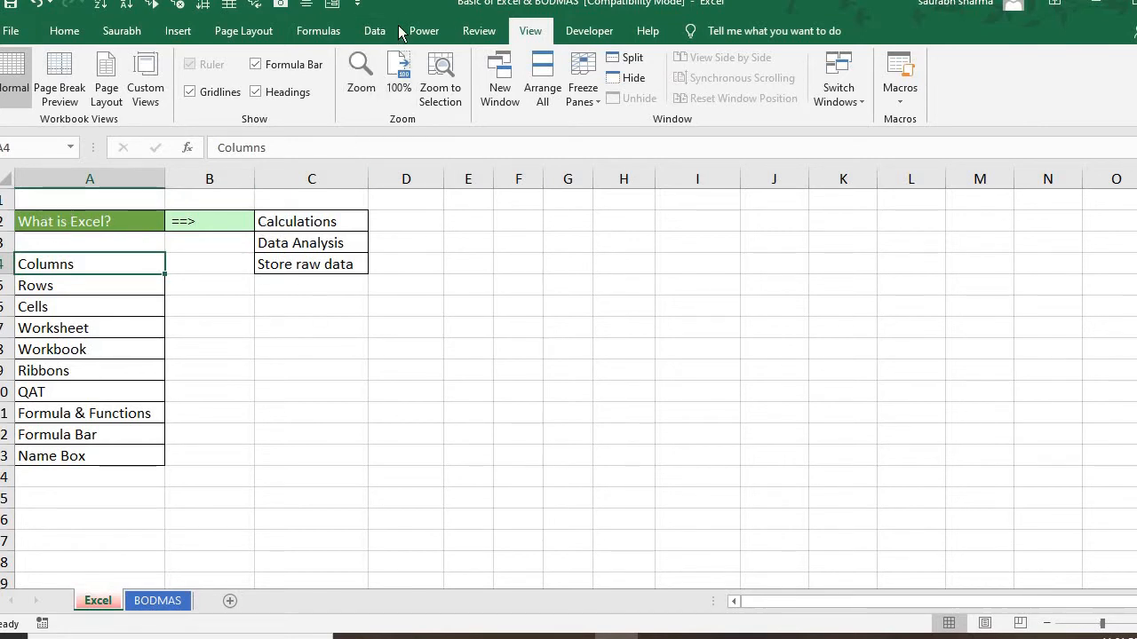
Restore the maximized workbook window, position it so the row numbers show, and widen it to nearly the full screen
left_click_drag(404, 16, 314, 23)
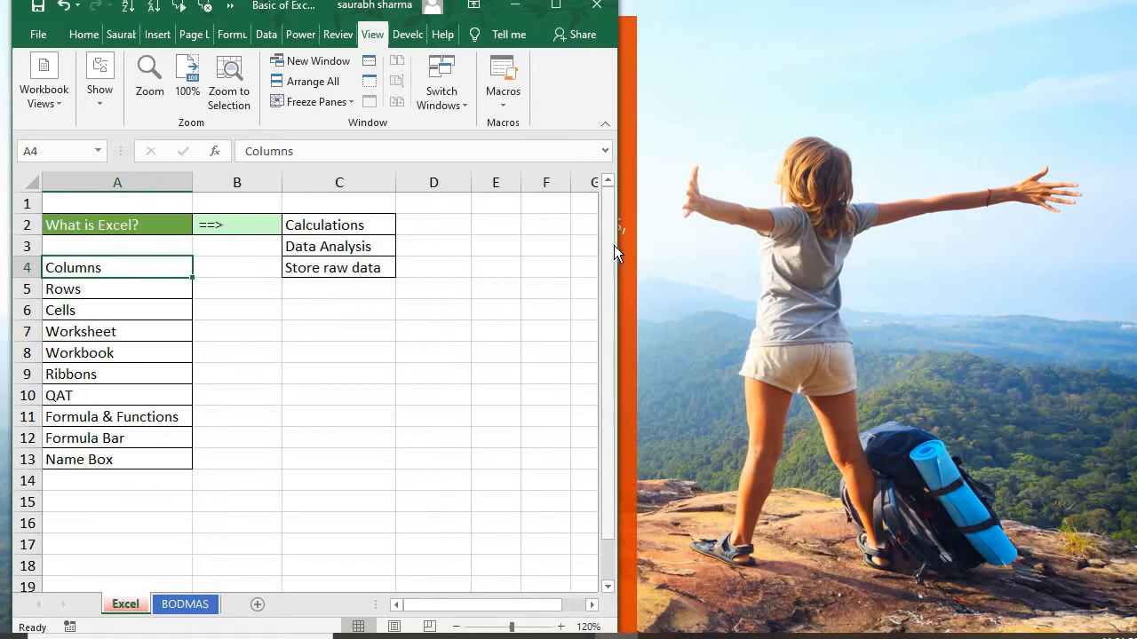
left_click_drag(644, 247, 1135, 232)
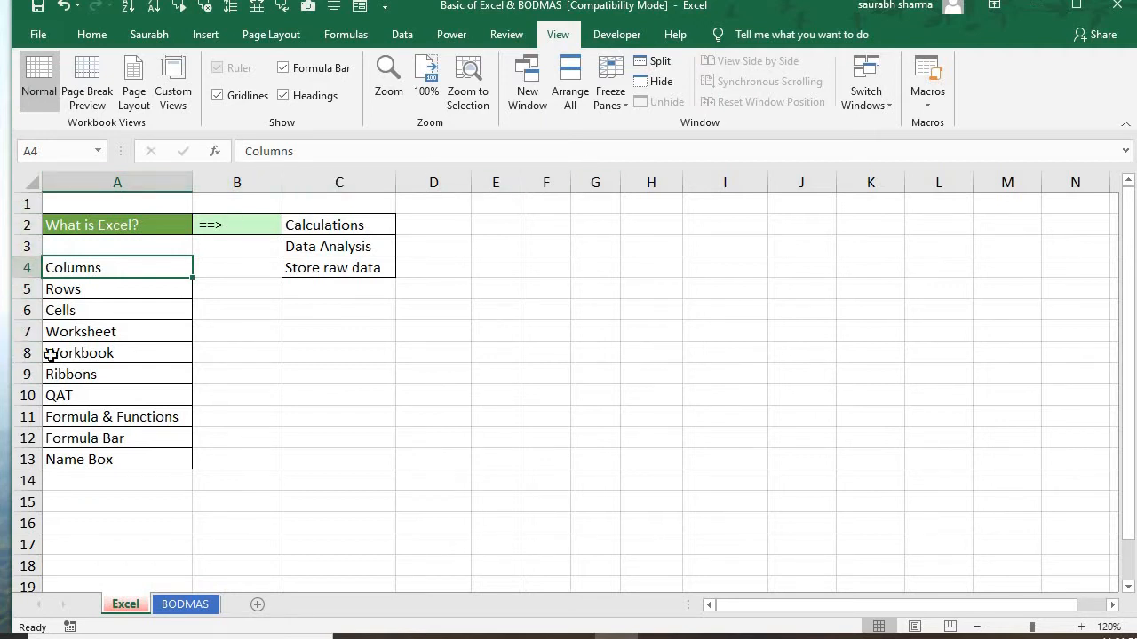
Jump from the Cells entry to the last worksheet row in column A and return to cell A1
left_click(148, 312)
key("ctrl+Down")
key("ctrl+Down")
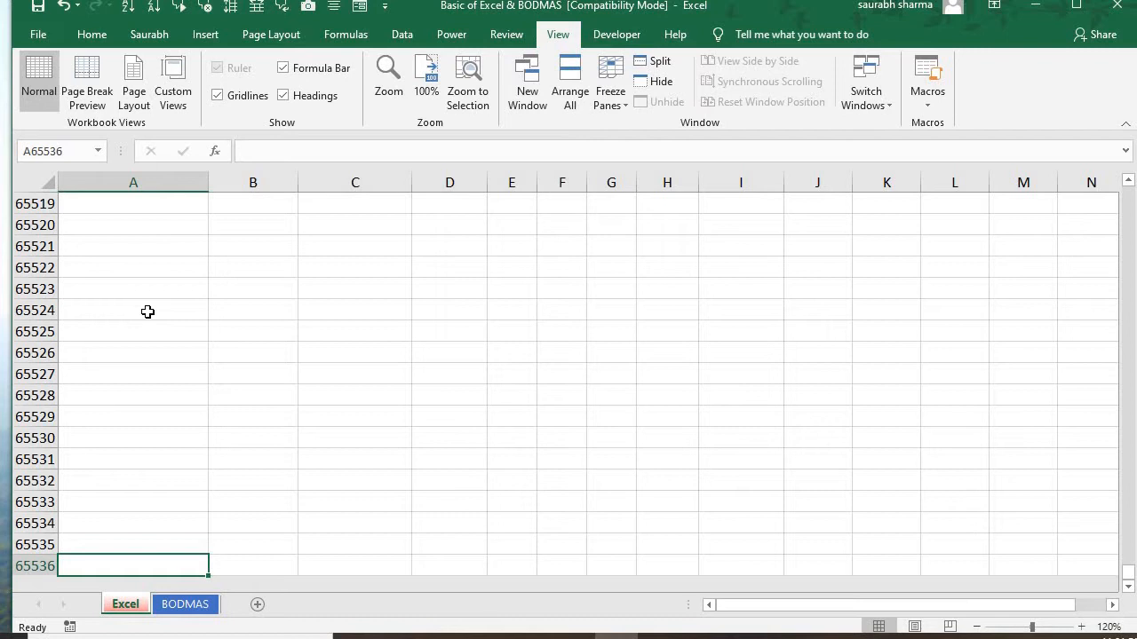
key("ctrl+Up")
key("ctrl+Up")
key("ctrl+Up")
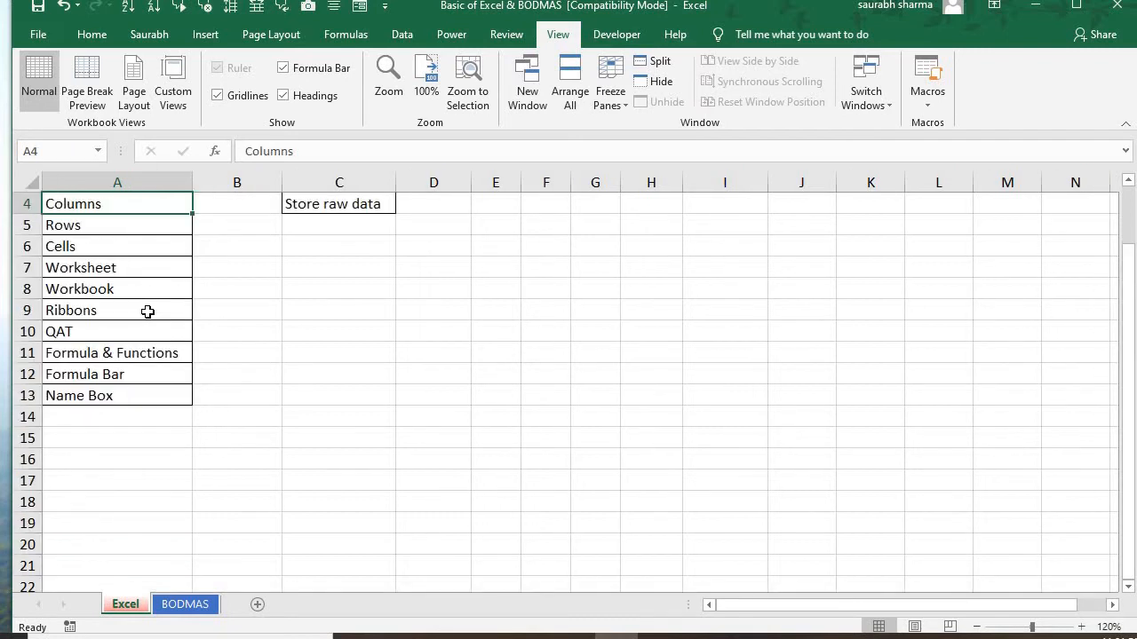
key("Down")
key("Up")
key("Up")
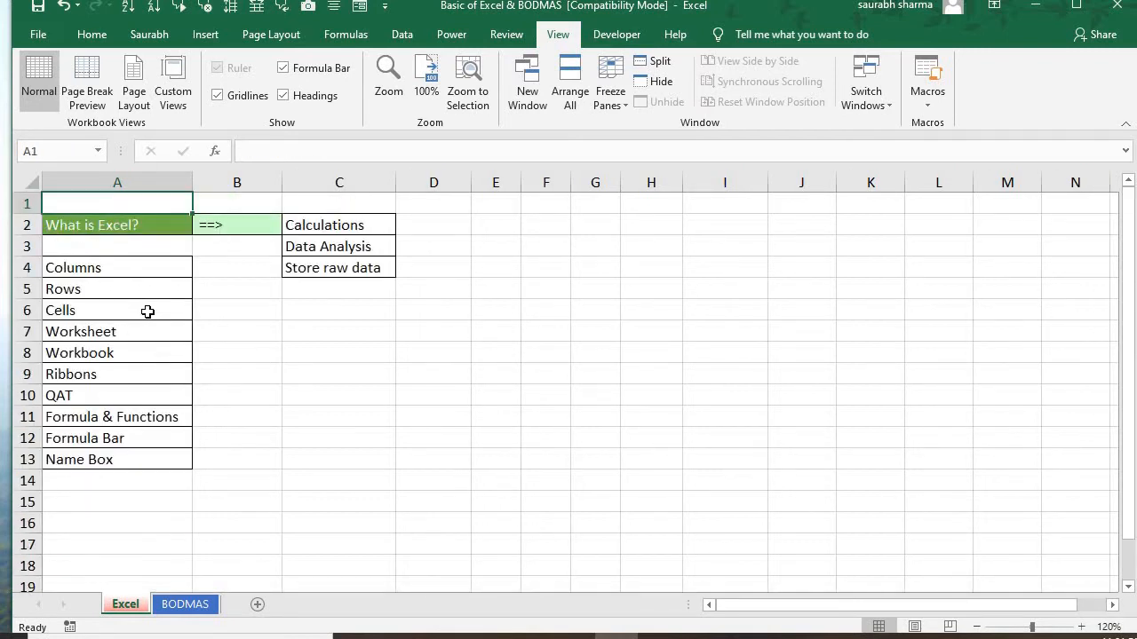
Go through the Columns, Rows and Cells entries in column A and move along row 6 to cell D6
key("Down")
key("Down")
key("Down")
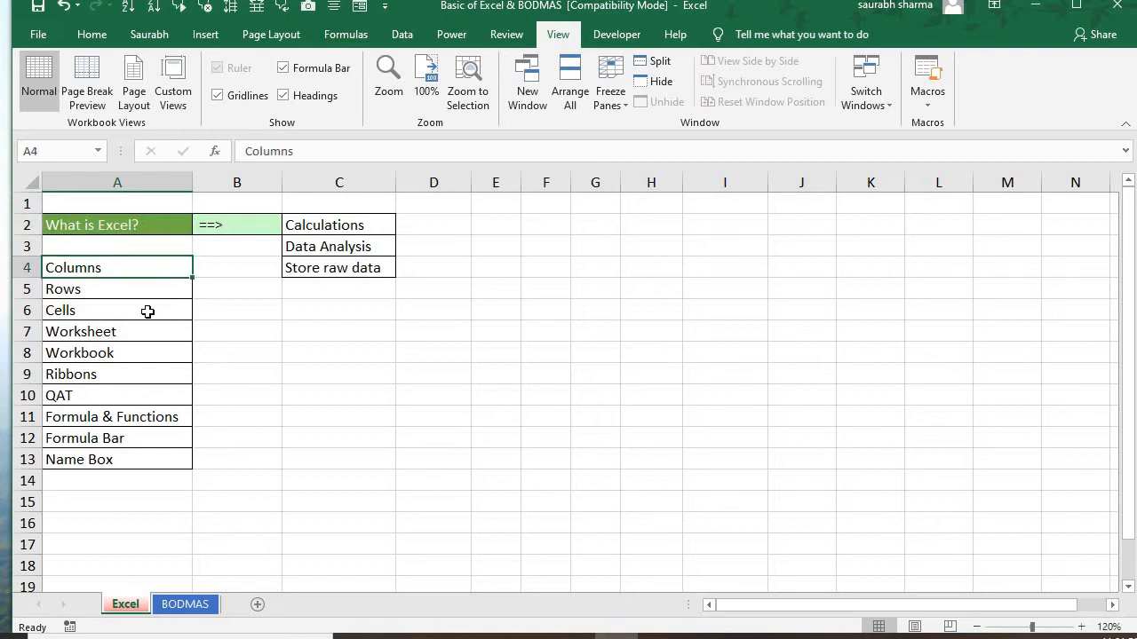
key("Down")
key("Down")
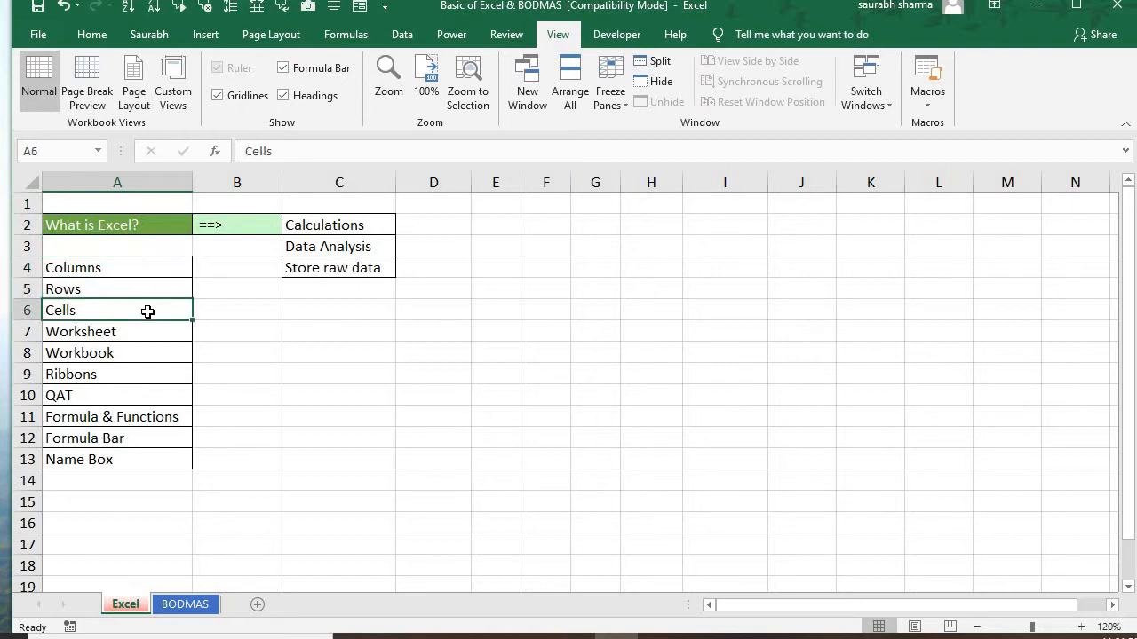
key("Right")
key("Right")
key("Right")
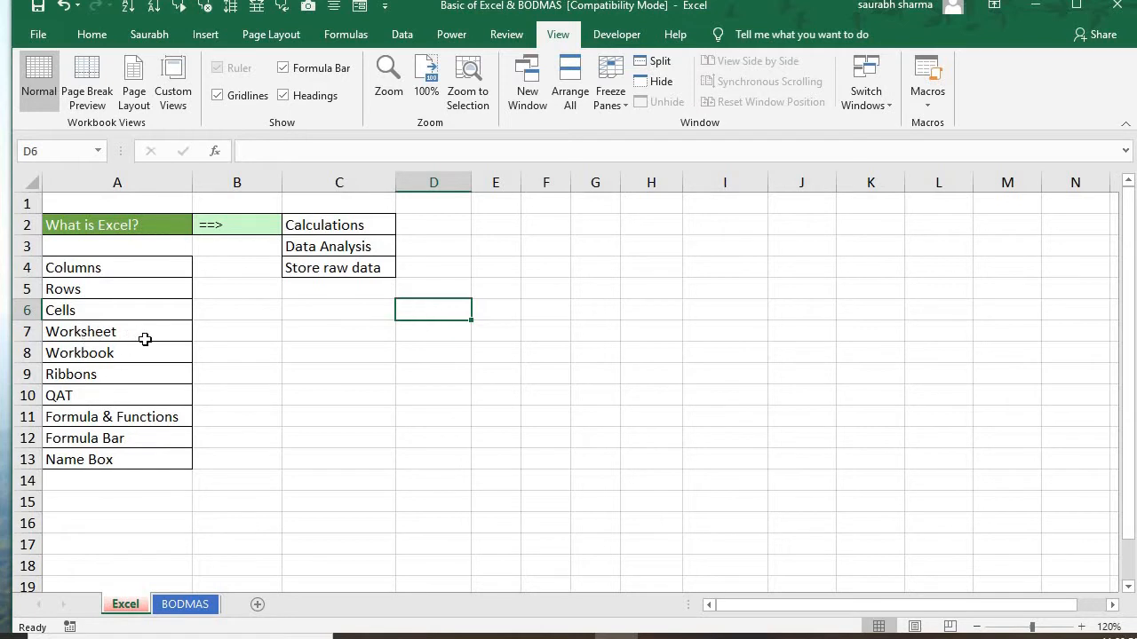
Look at the BODMAS worksheet twice, returning to the Excel worksheet each time
left_click(205, 605)
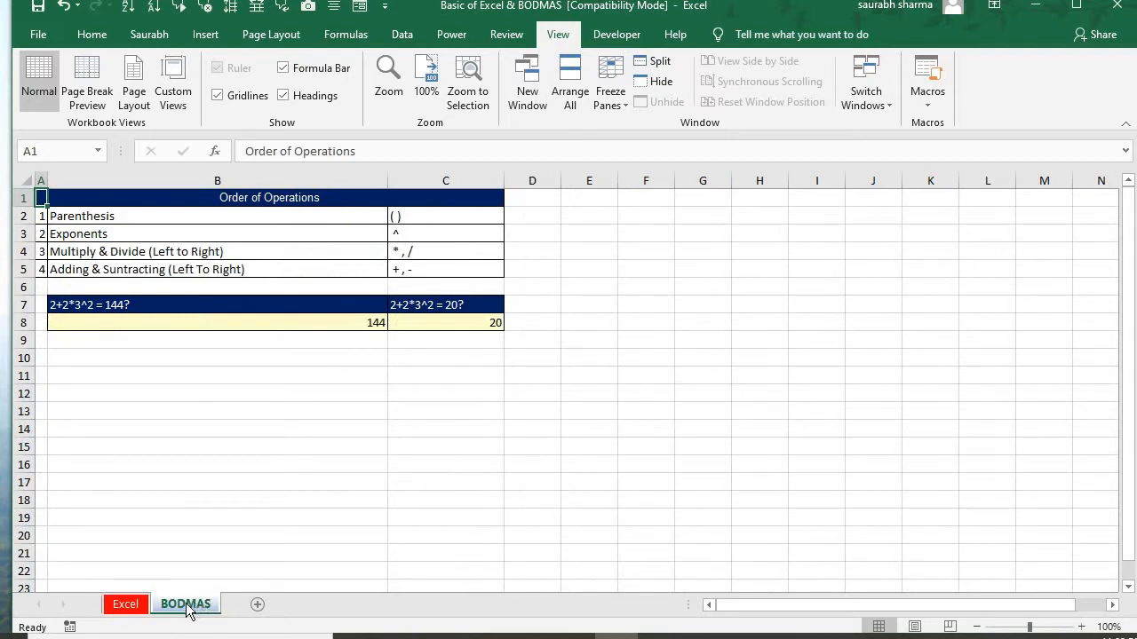
left_click(139, 608)
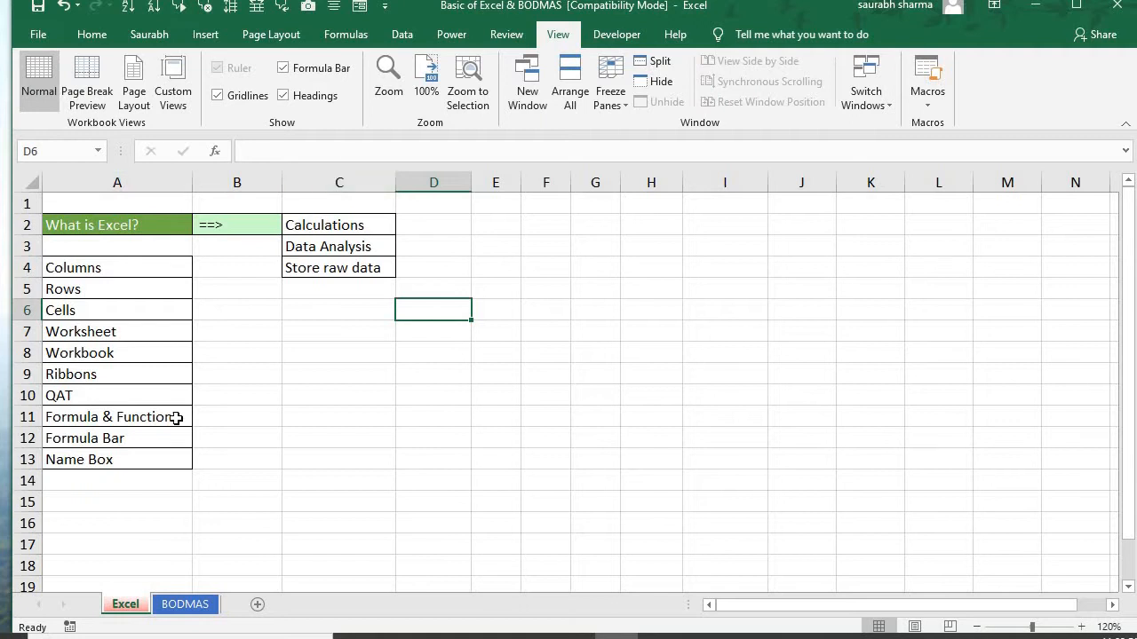
left_click(188, 605)
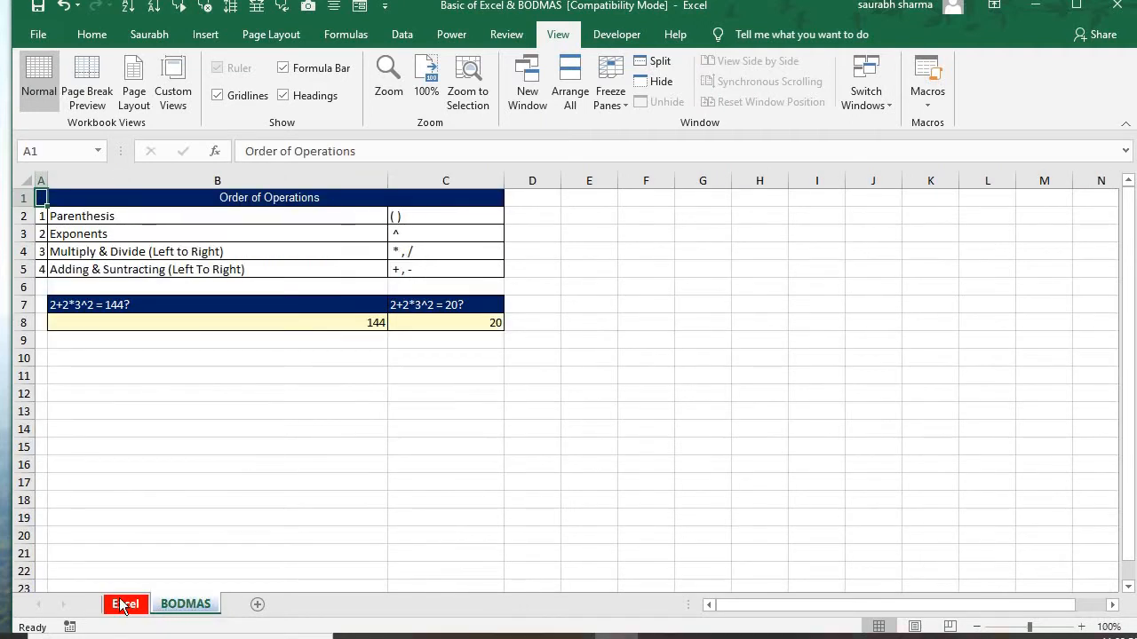
left_click(124, 605)
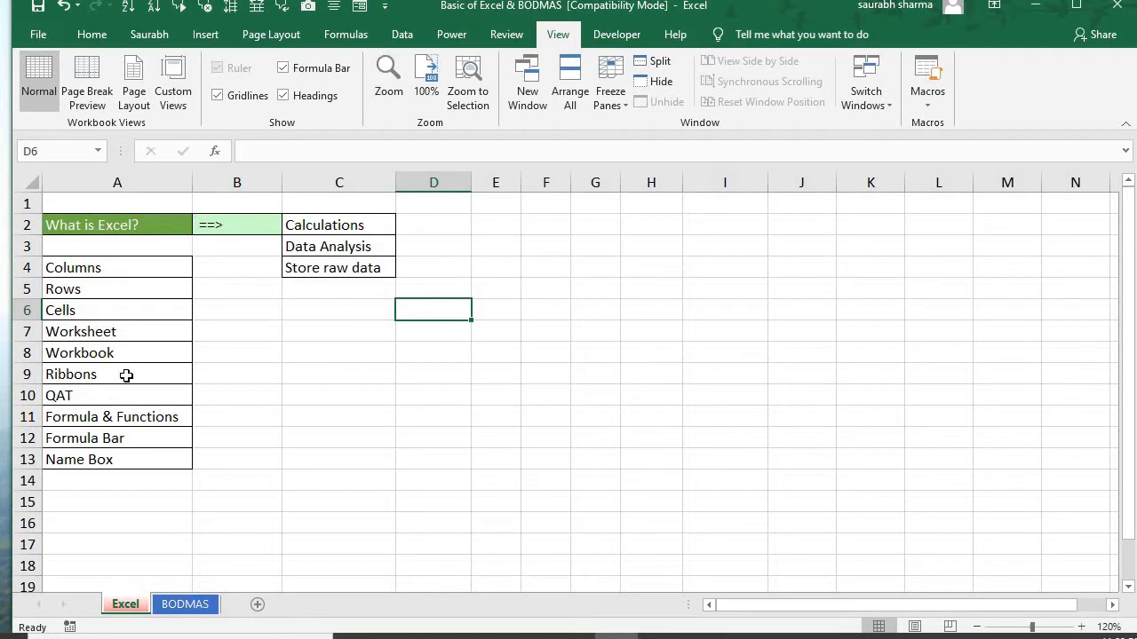
Select the Ribbons entry and examine the Home, custom, Insert, Page Layout, Formulas and Data ribbons, plus the ribbon customization options
left_click(127, 378)
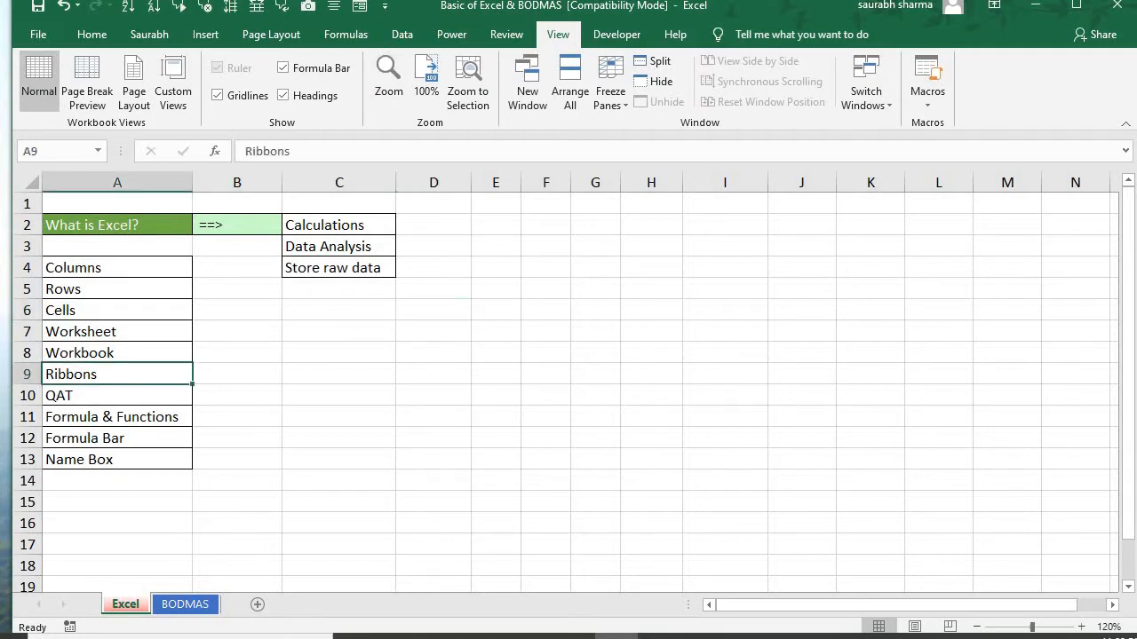
left_click(96, 35)
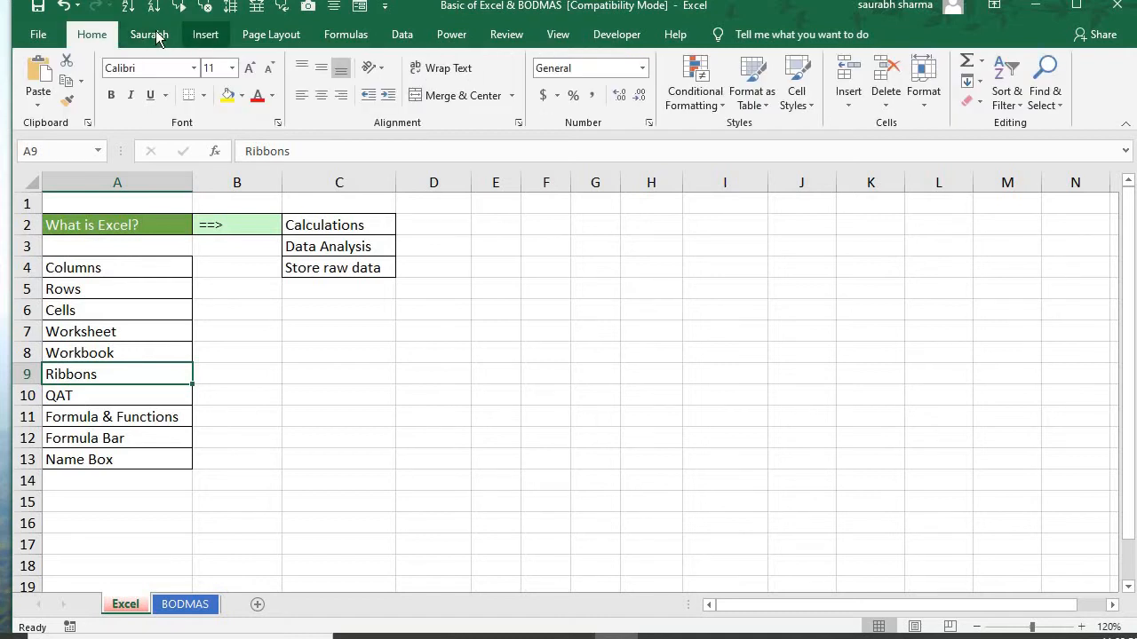
left_click(160, 36)
left_click(204, 36)
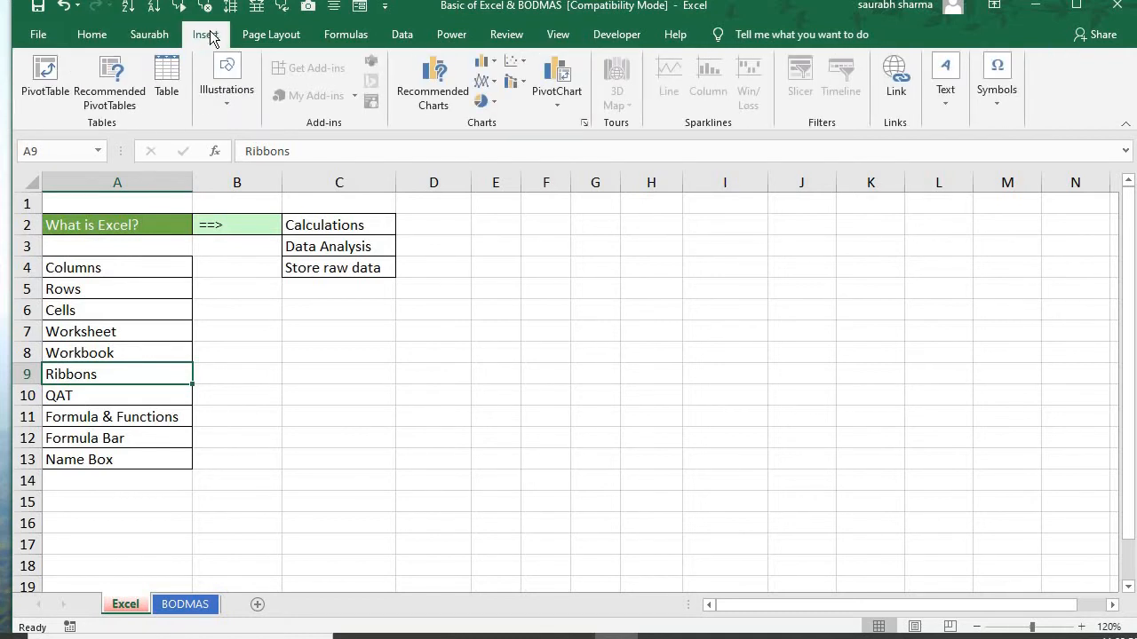
left_click(266, 35)
left_click(343, 35)
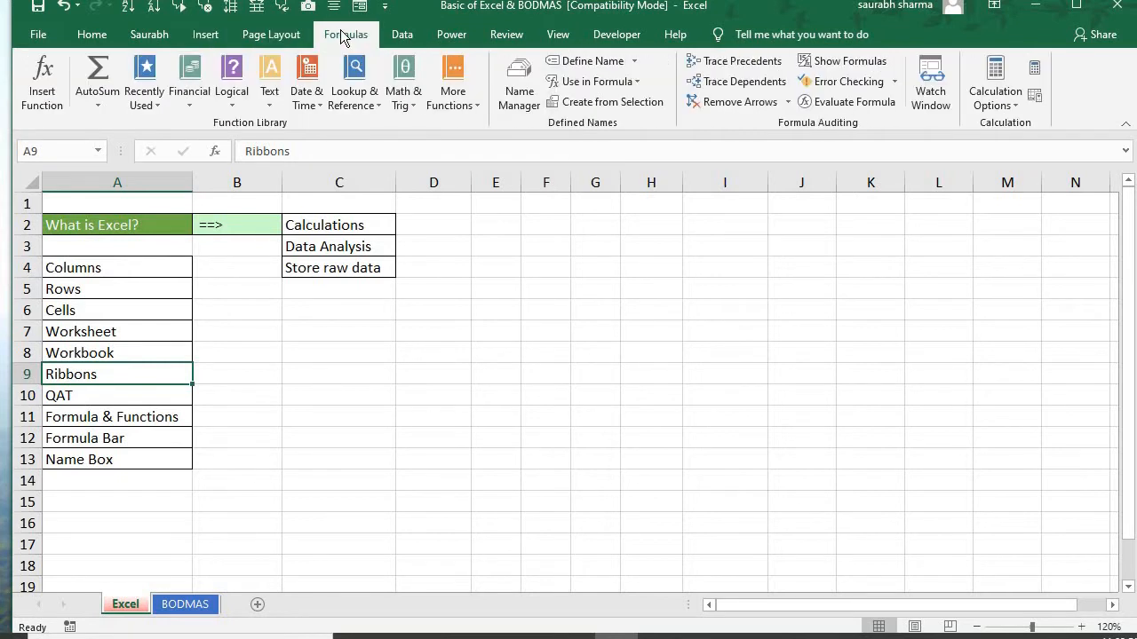
left_click(405, 35)
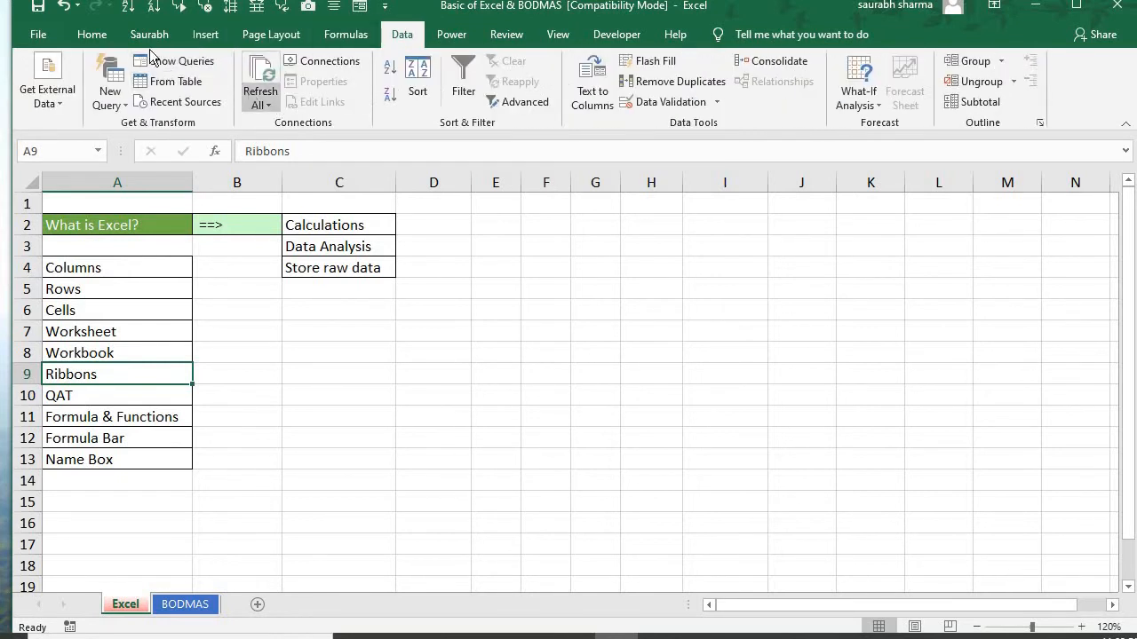
left_click(90, 35)
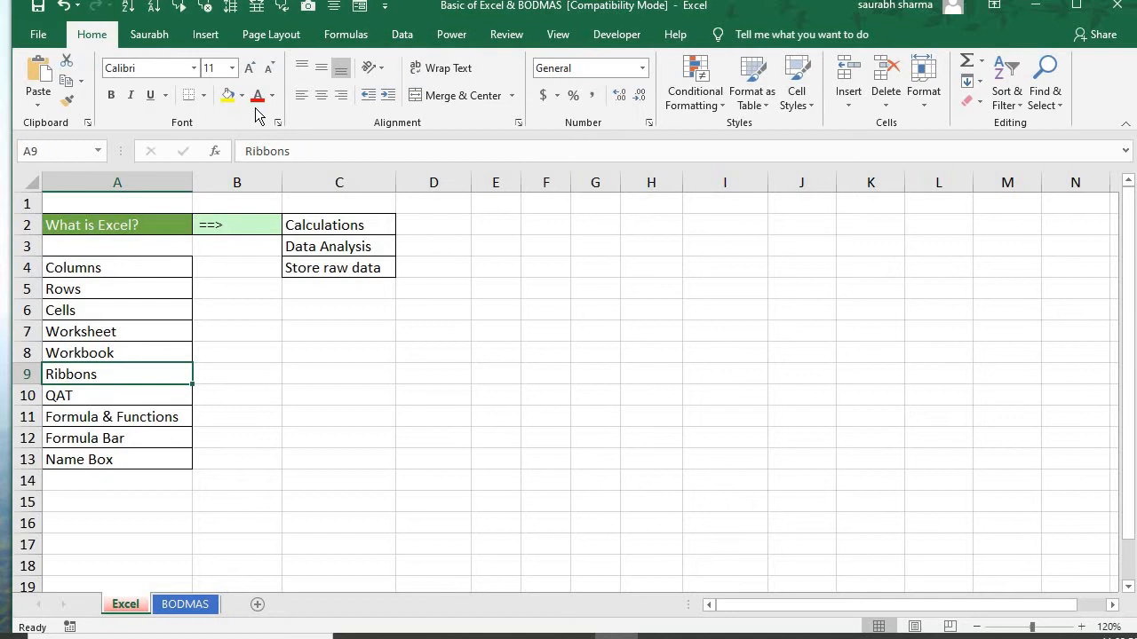
right_click(323, 122)
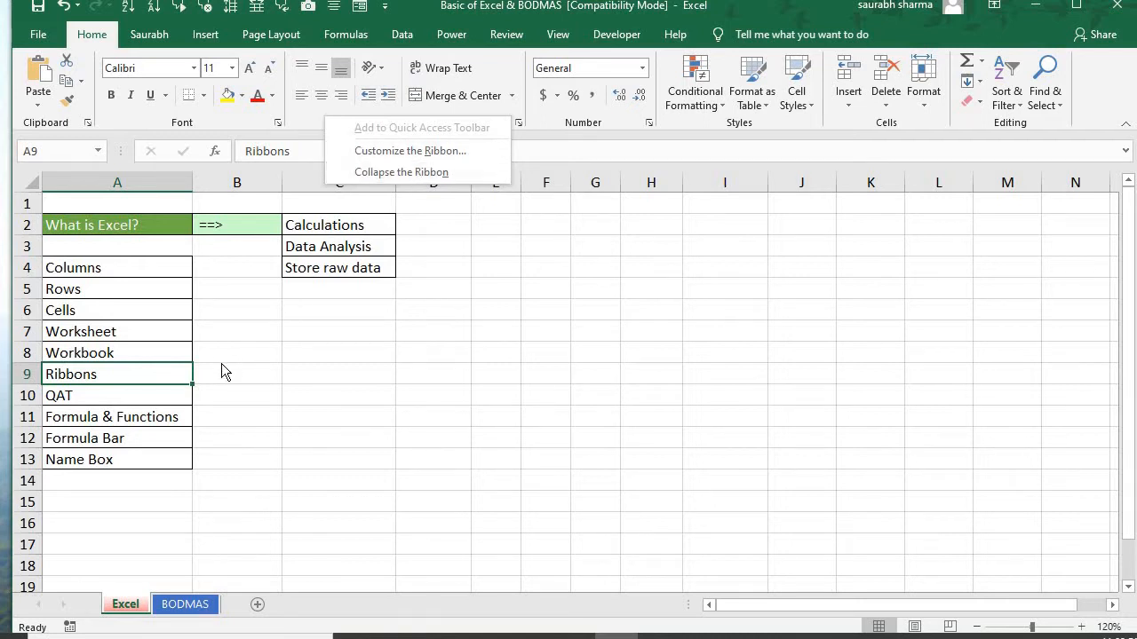
left_click(128, 394)
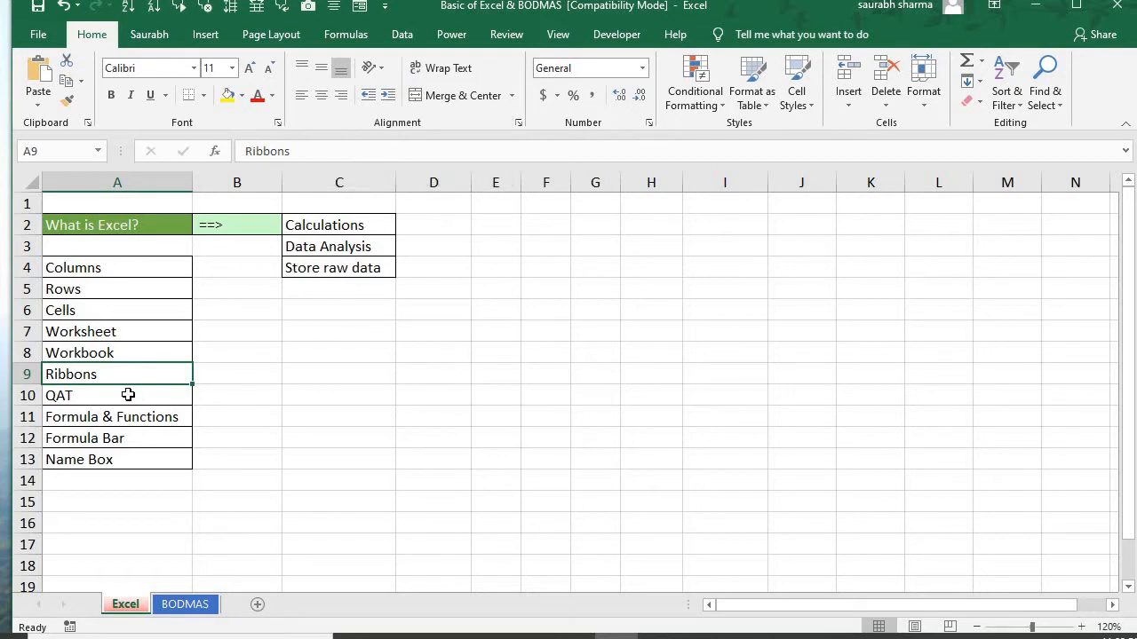
Select the QAT entry and view the customization options of the Quick Access Toolbar
left_click(128, 394)
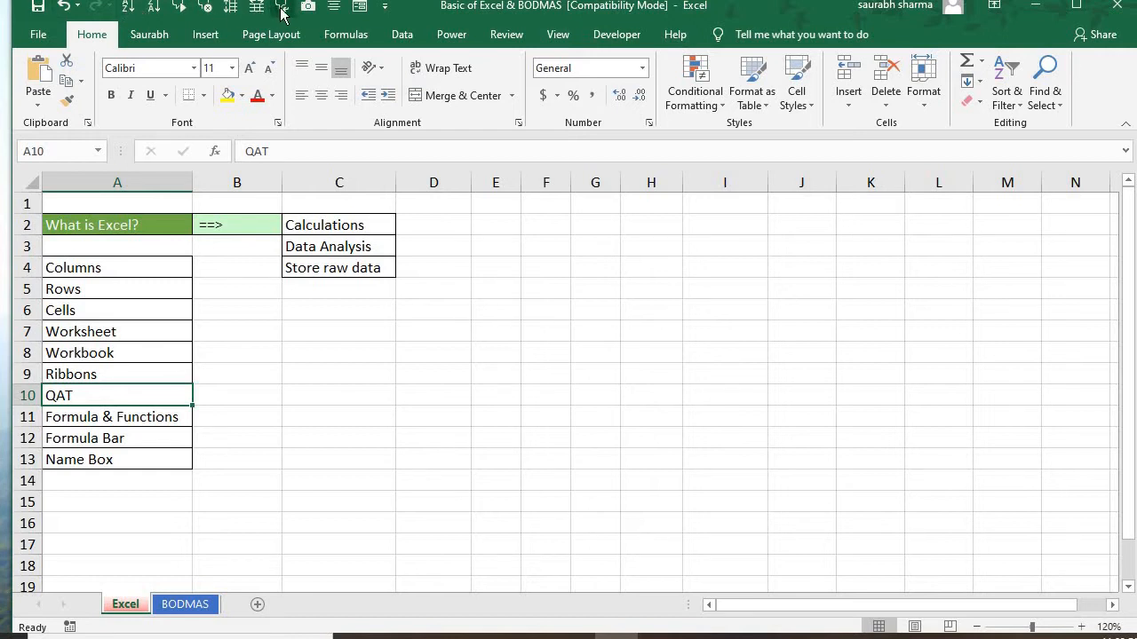
left_click(385, 7)
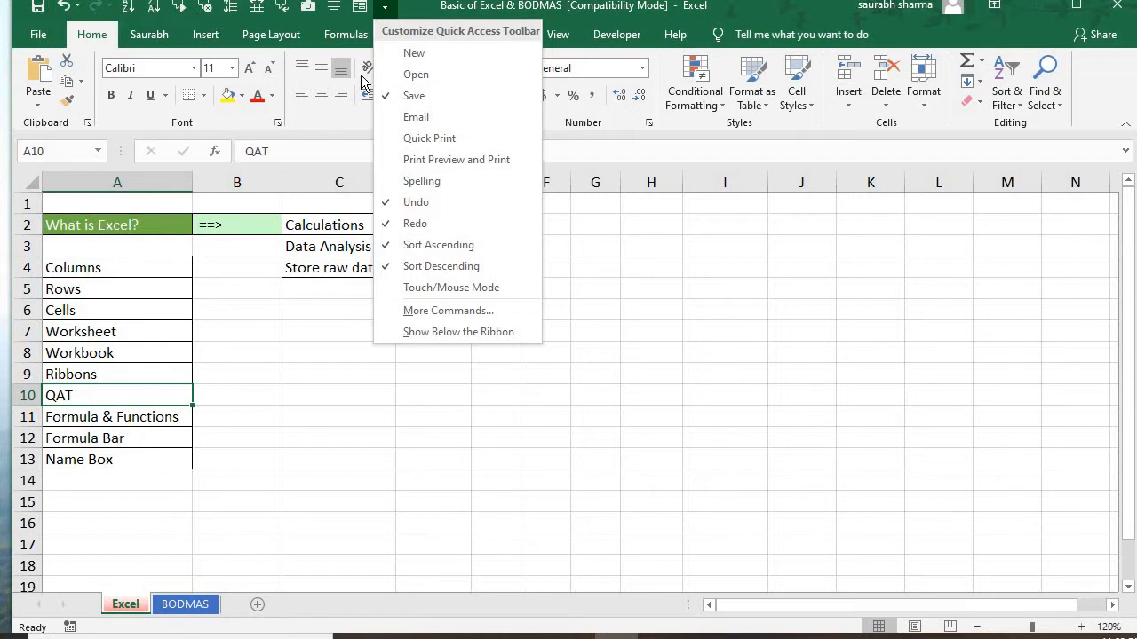
left_click(221, 321)
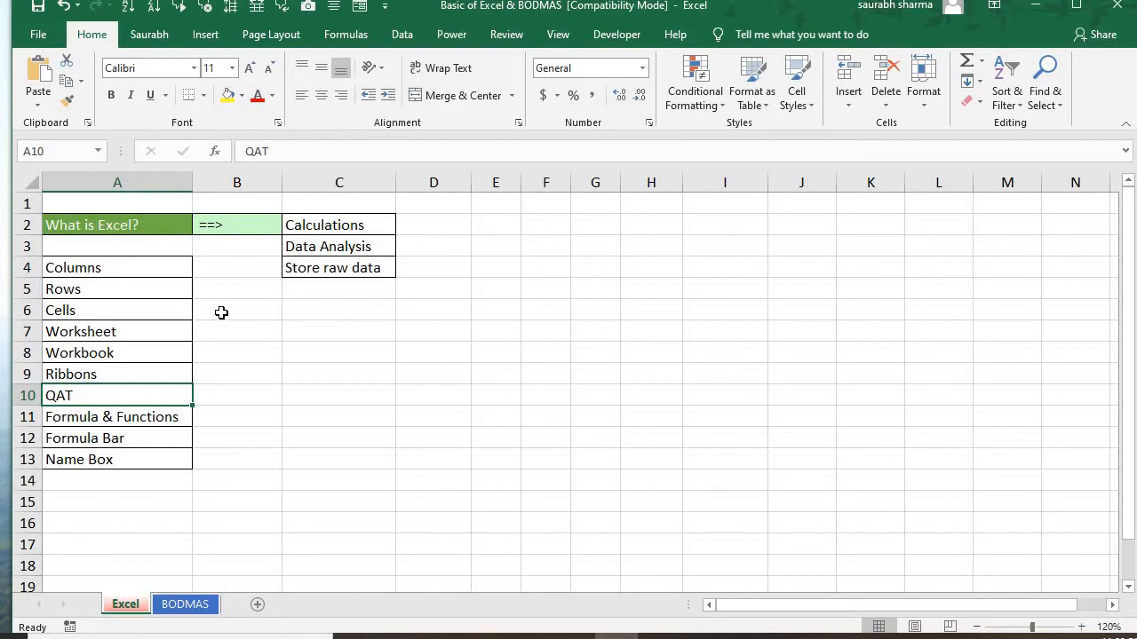
For the Formula & Functions topic, enter the sample numbers 12, 123 and 25 in cells C10 to C12
left_click(153, 432)
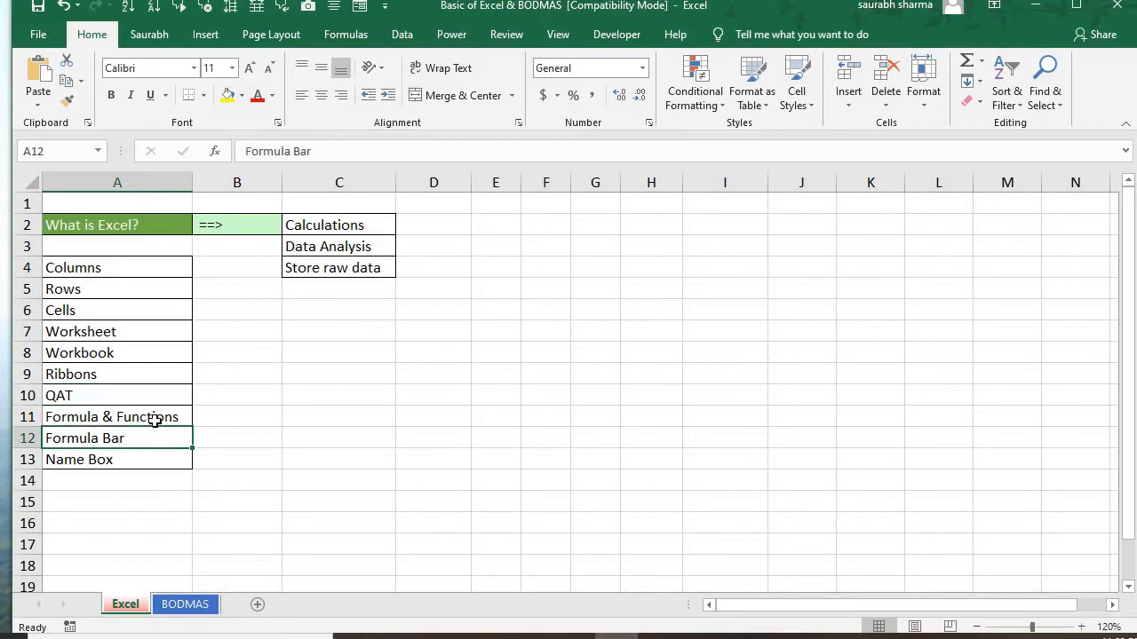
left_click(157, 418)
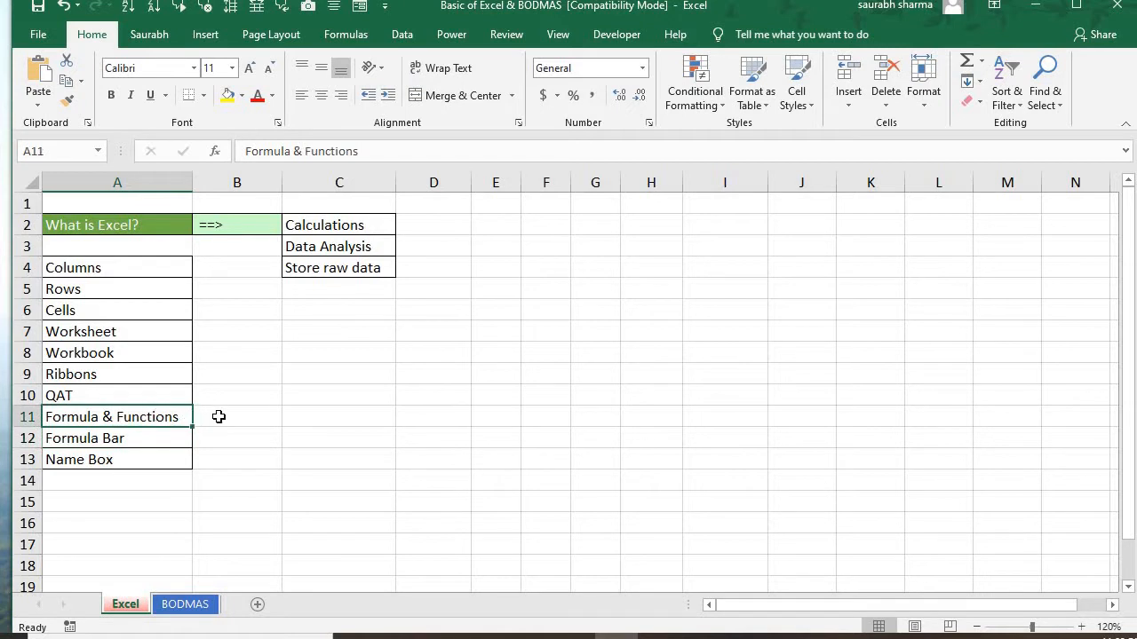
left_click(335, 392)
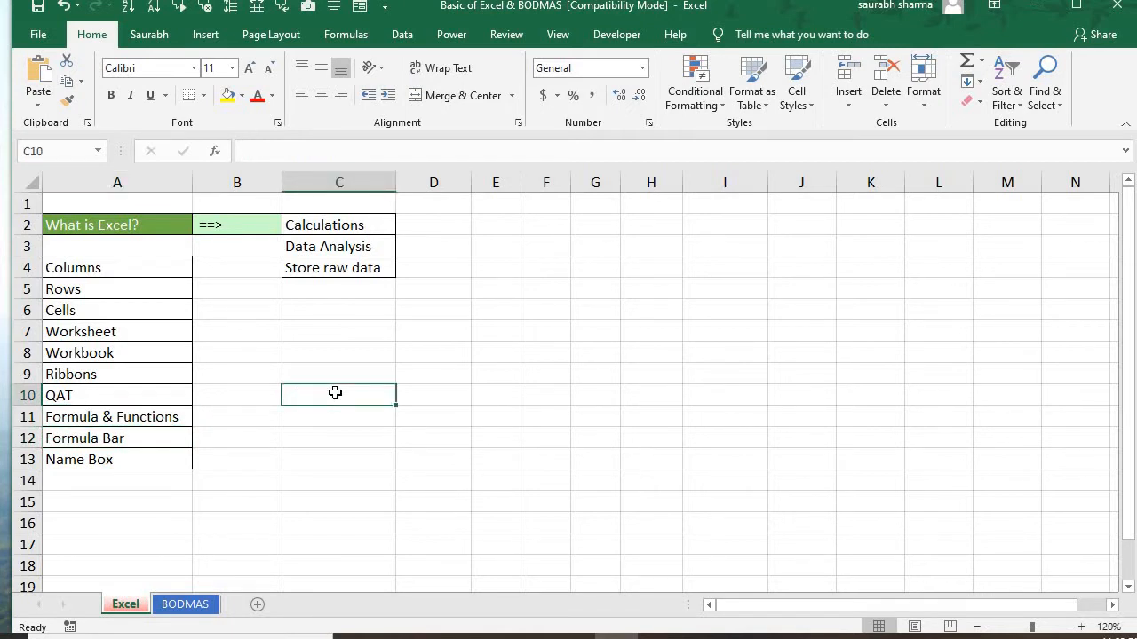
type("12")
key("Return")
type("12")
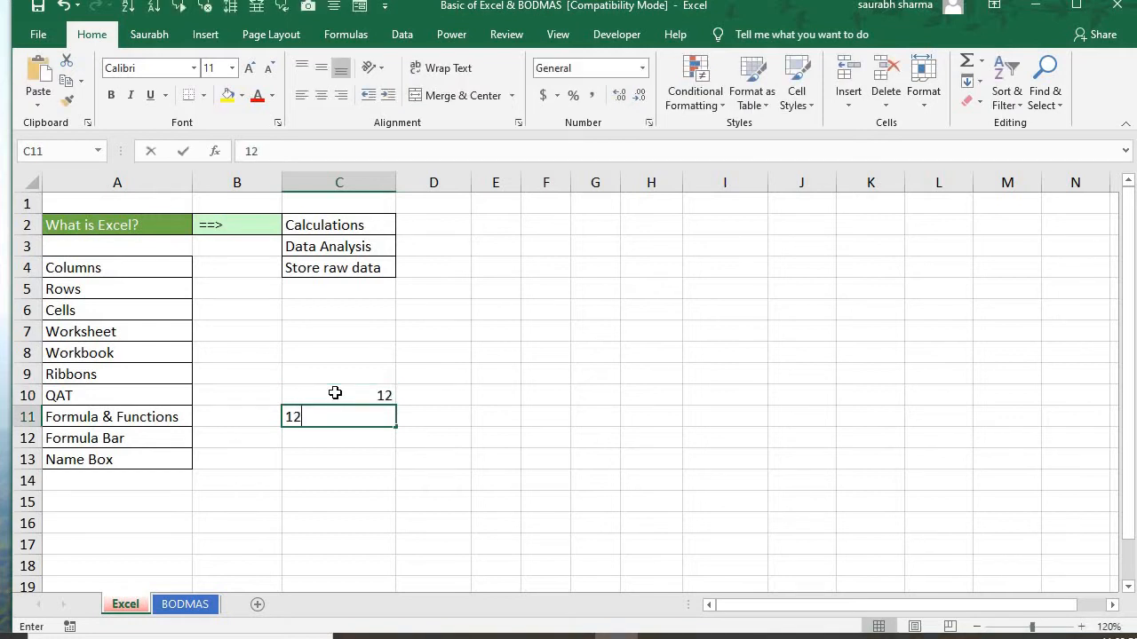
type("3")
key("Return")
type("25")
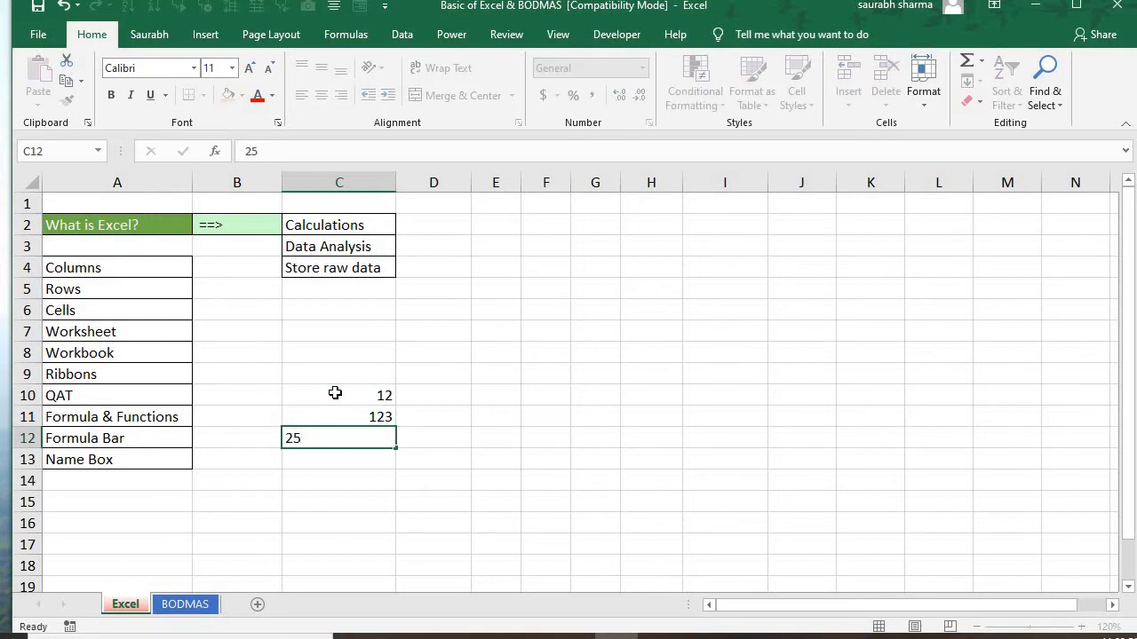
key("Return")
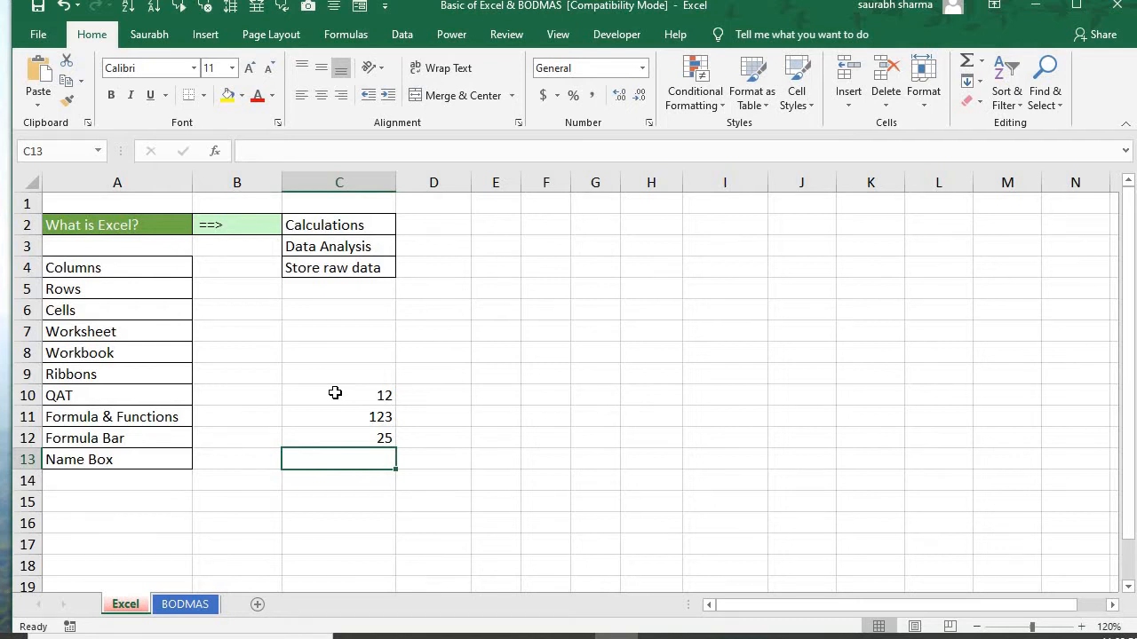
Enter the addition formula =C10+C11+C12 in cell C13 and review its cell references
type("=")
key("Up")
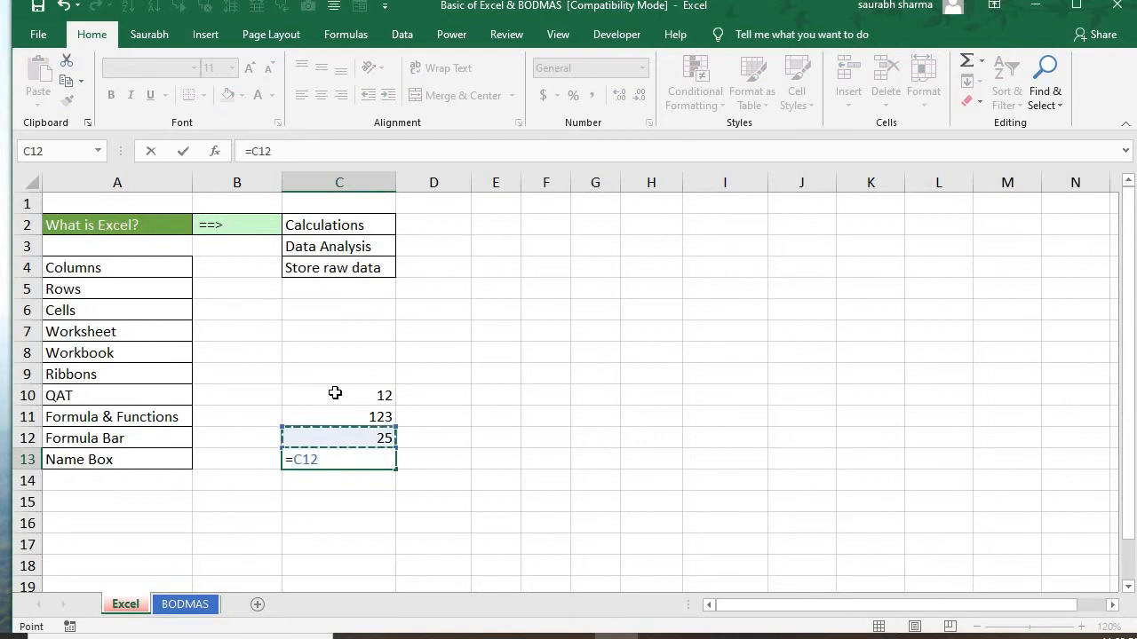
left_click(335, 392)
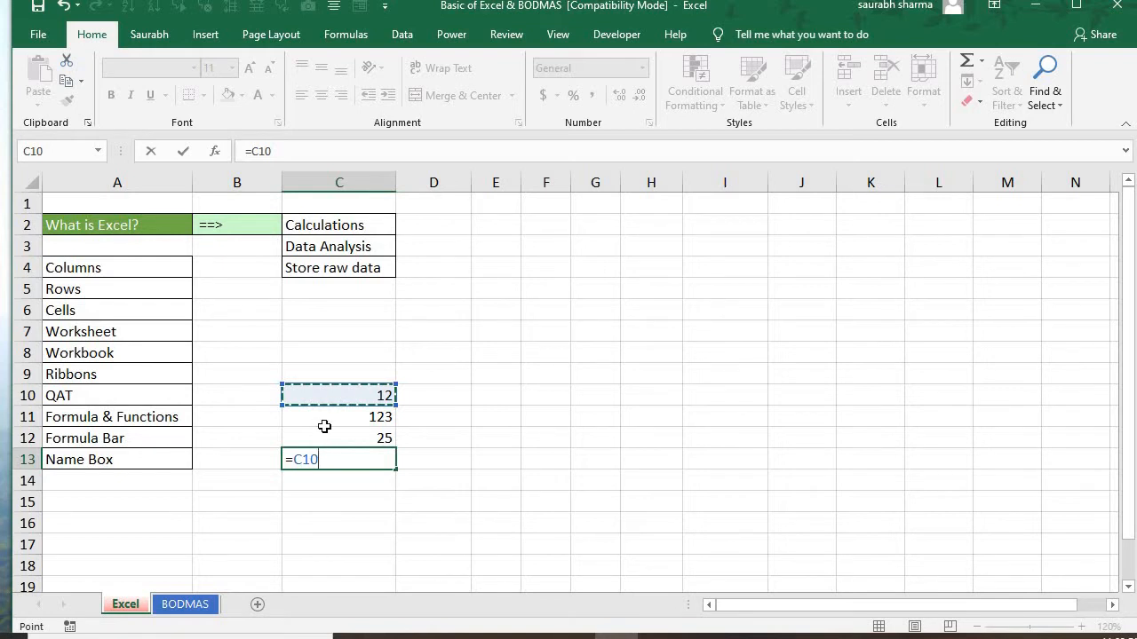
type("+")
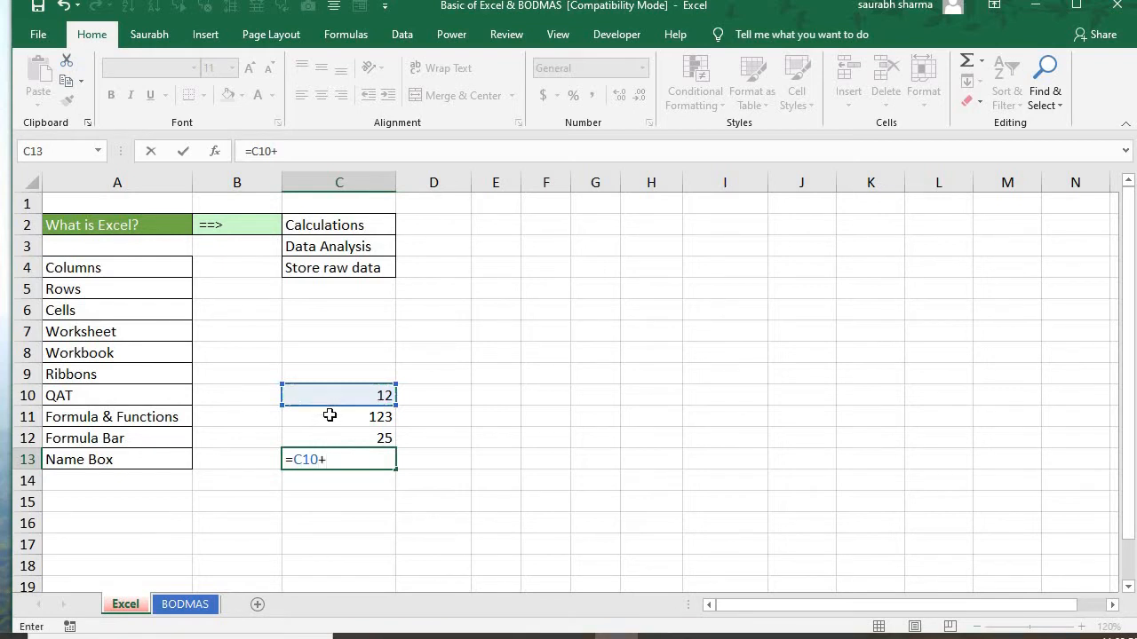
key("Up")
key("Up")
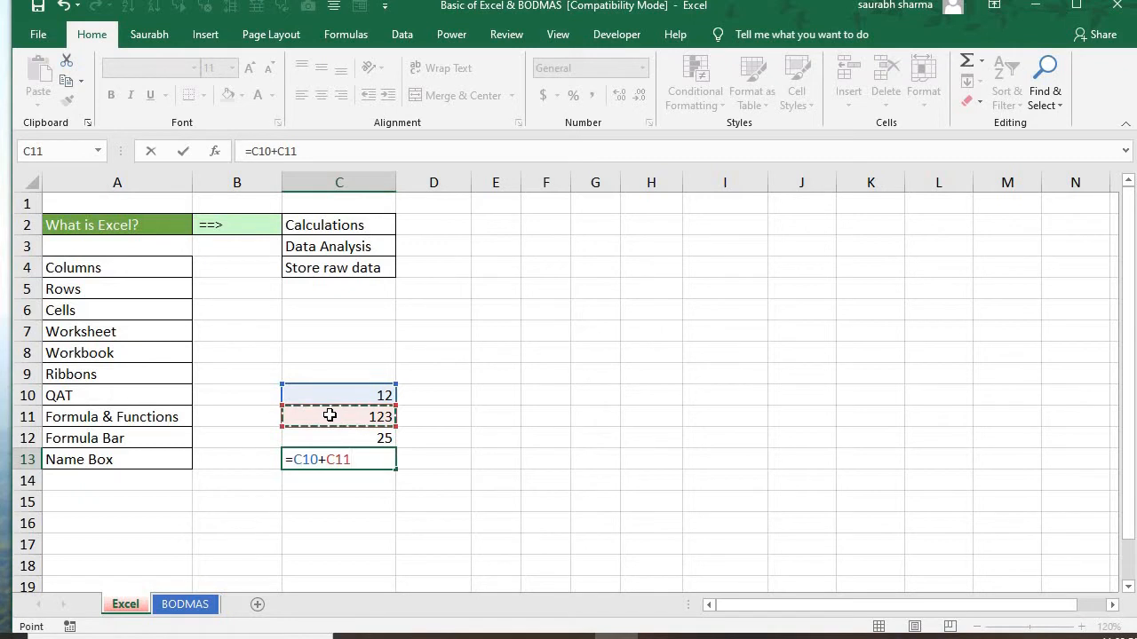
type("+")
key("Up")
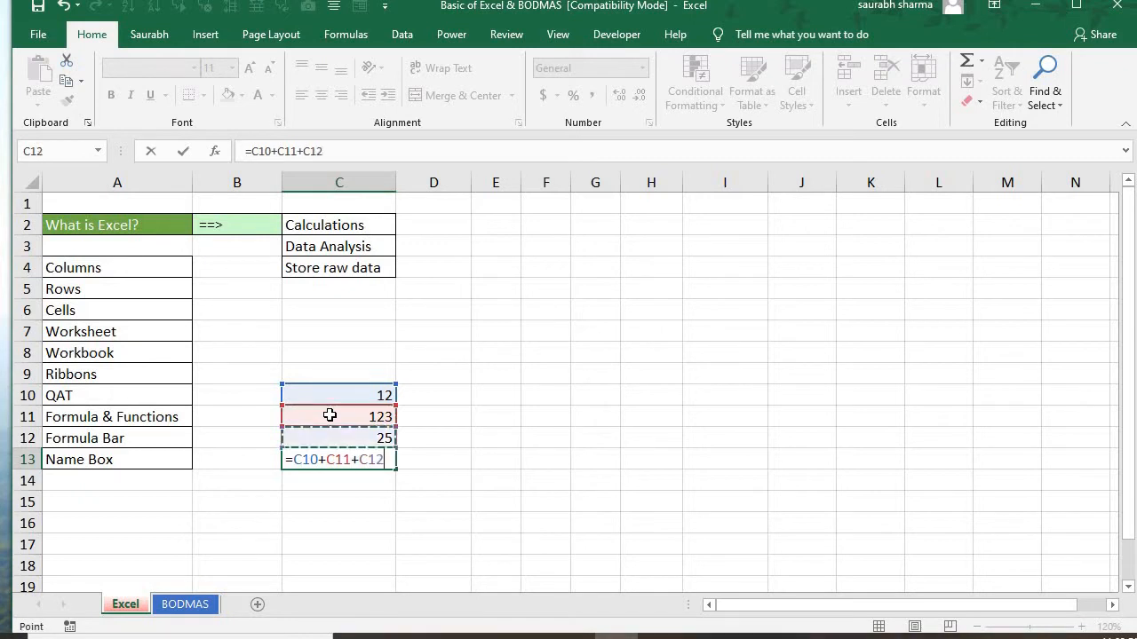
key("Return")
key("Up")
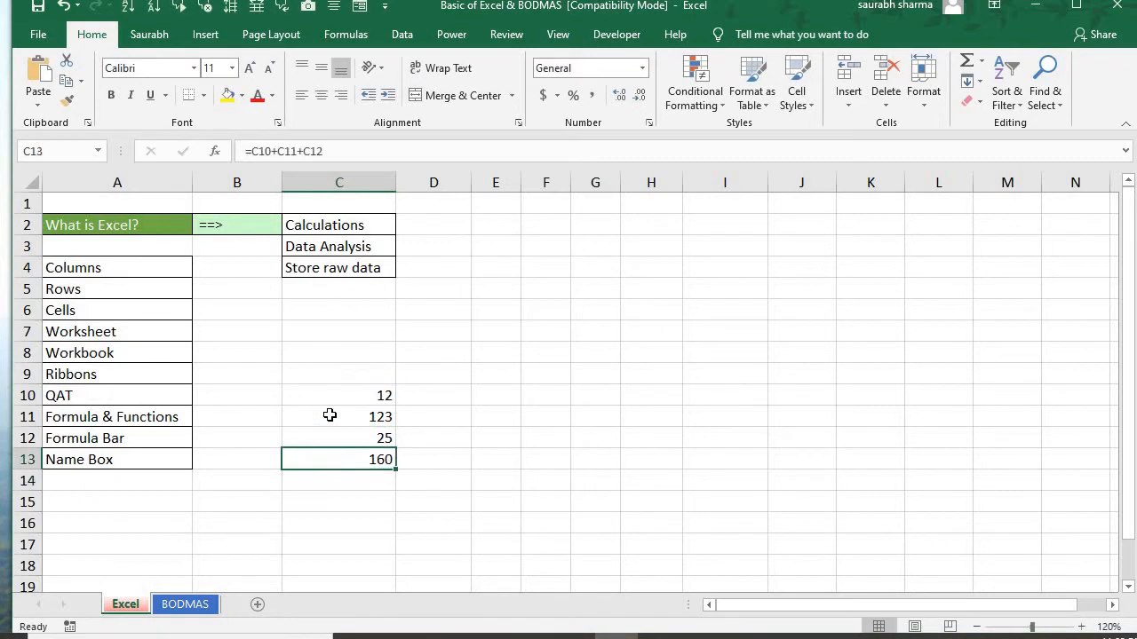
key("F2")
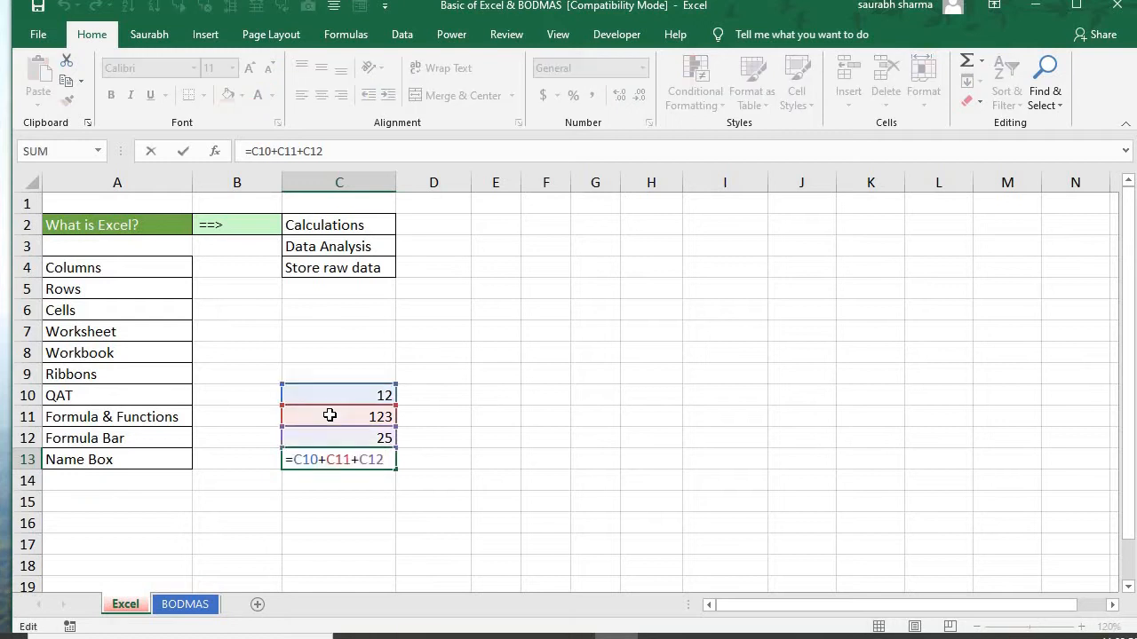
key("Return")
key("Up")
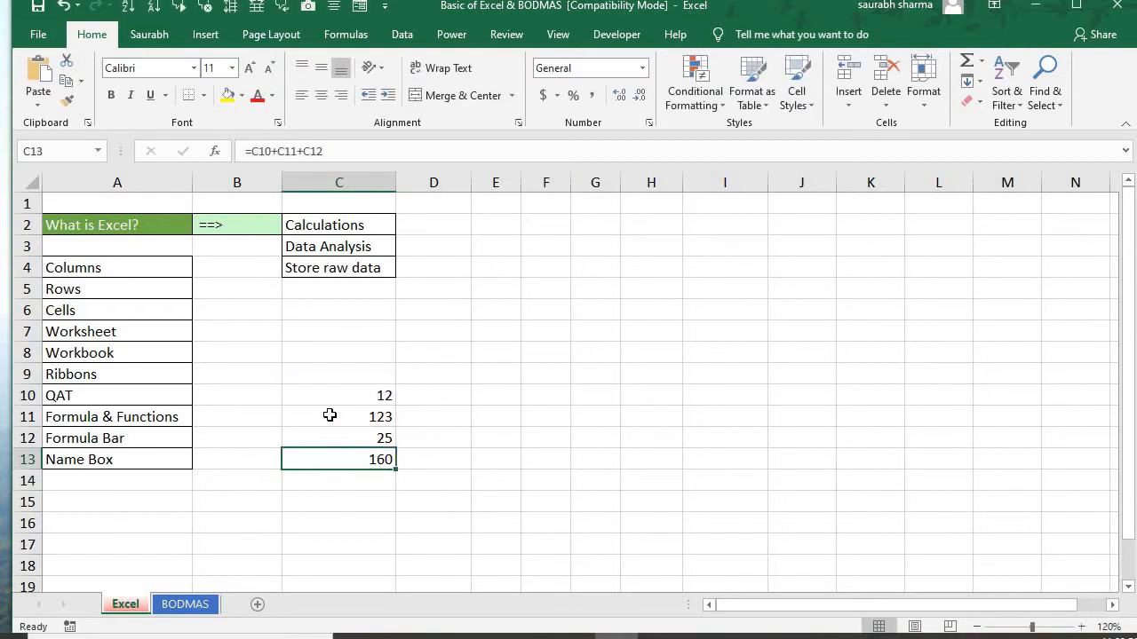
Copy the formula text from C13 and paste it into D13 as plain text with a leading apostrophe
key("F2")
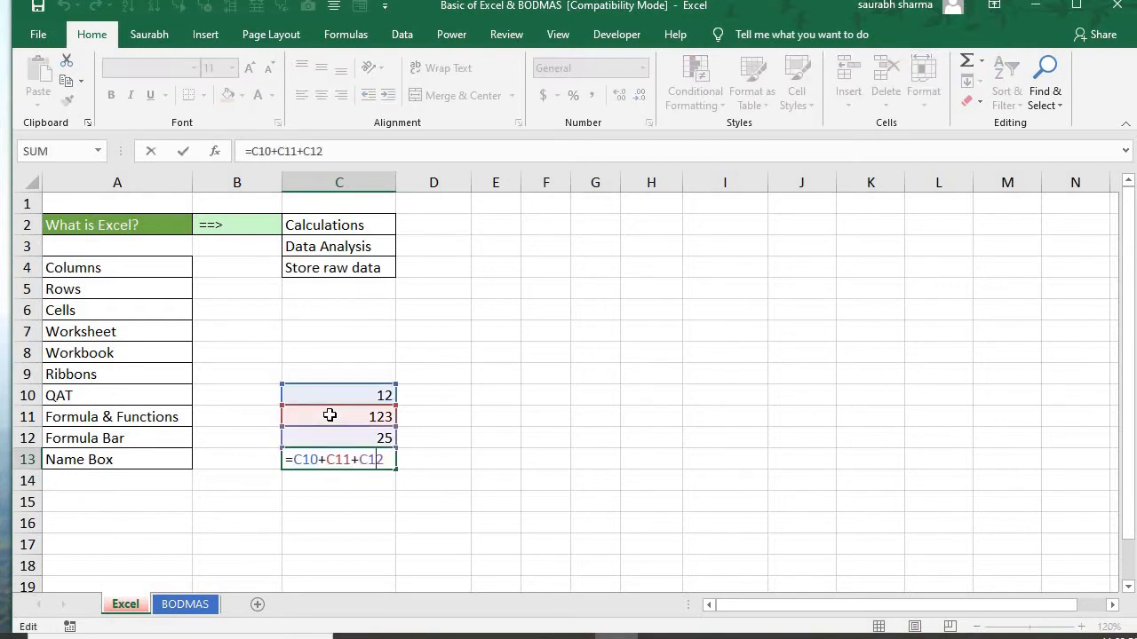
key("shift+Right")
key("shift+Right")
key("shift+Right")
key("shift+Right")
key("shift+Right")
key("shift+Right")
key("shift+Right")
key("shift+Right")
key("shift+Right")
key("shift+Right")
key("shift+Right")
key("shift+Right")
key("ctrl+c")
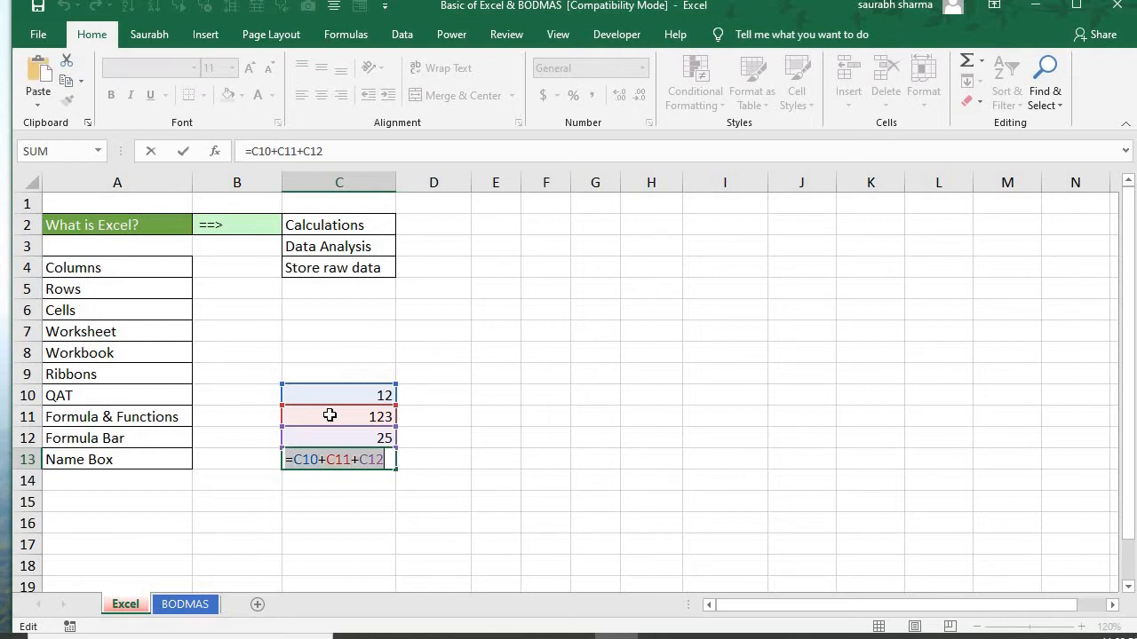
key("Escape")
key("Right")
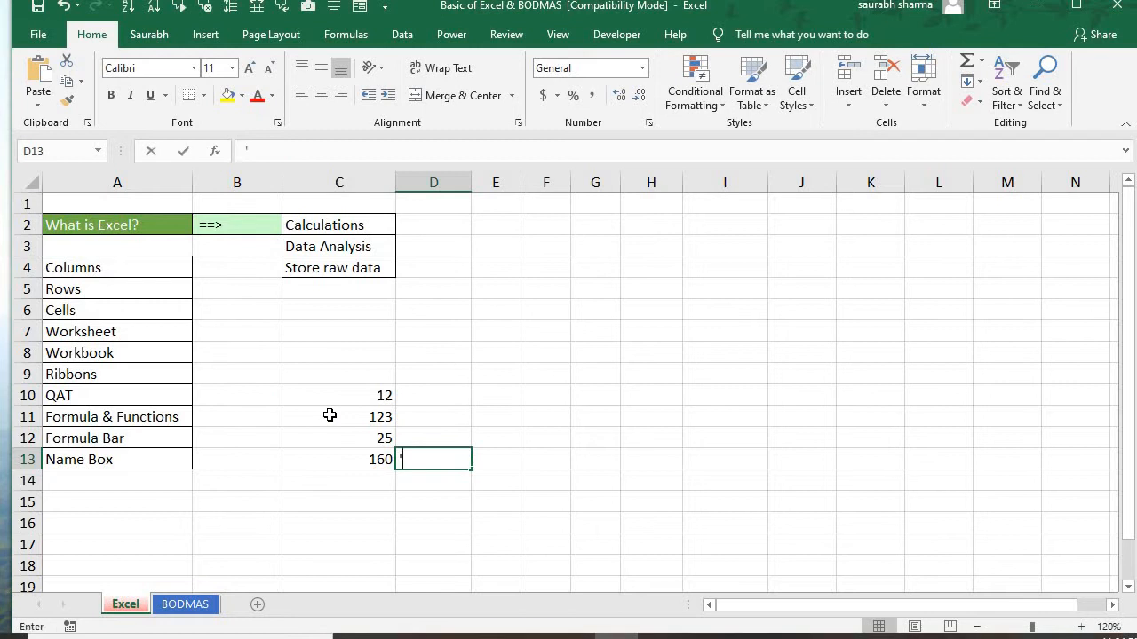
type("'")
key("ctrl+v")
key("Return")
key("Up")
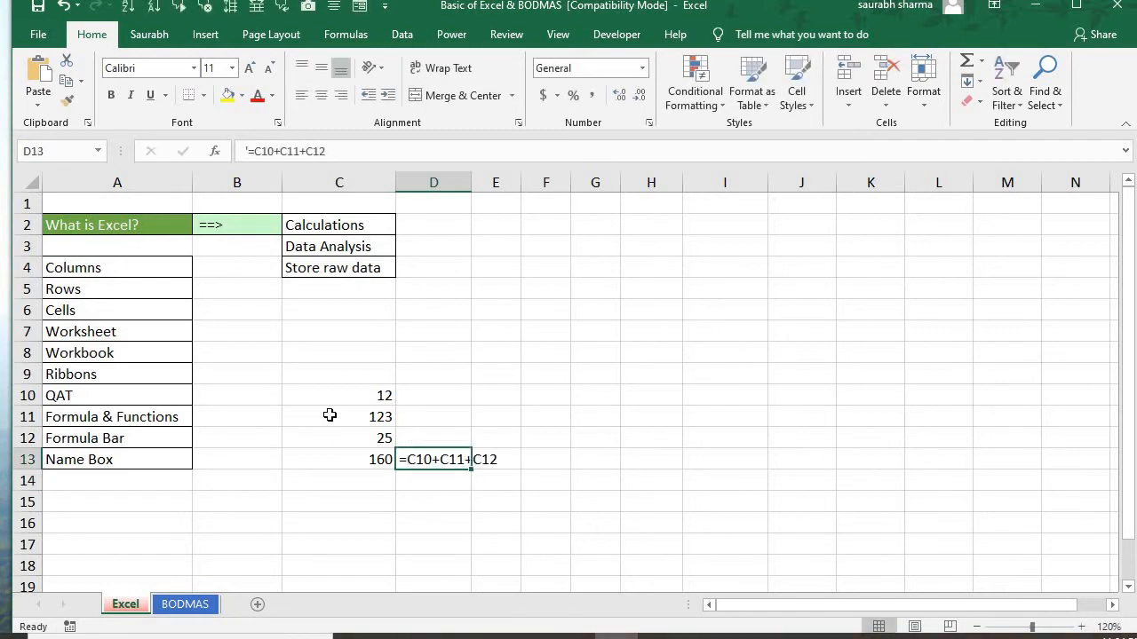
Enter the function =SUM(C10:C12) in cell C14 to add the three sample numbers
key("Left")
key("Down")
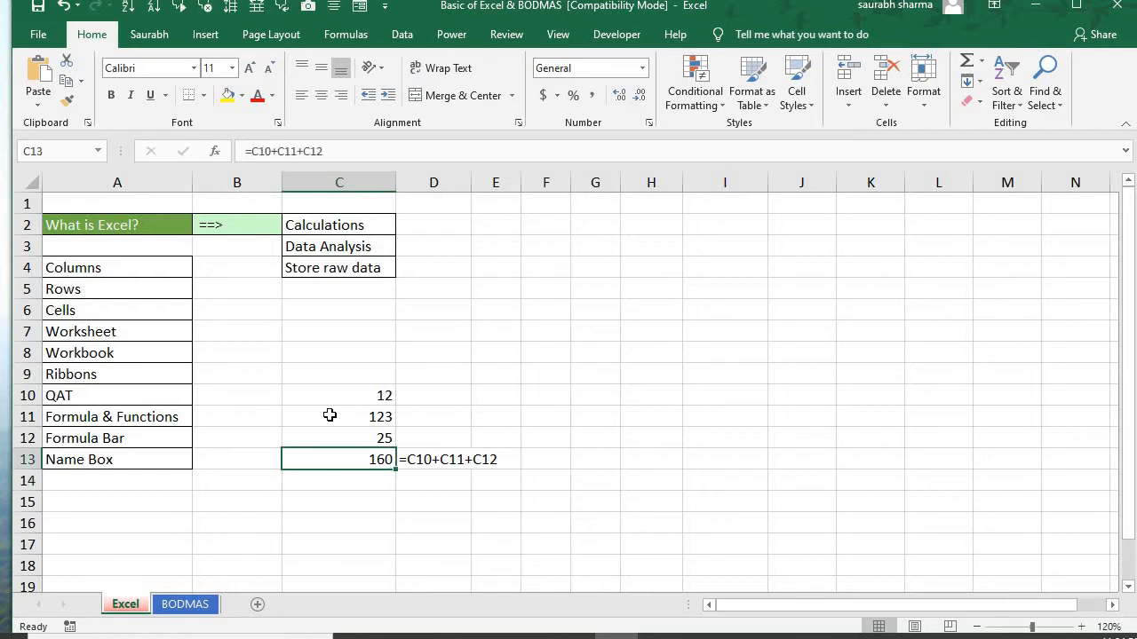
key("Down")
type("=")
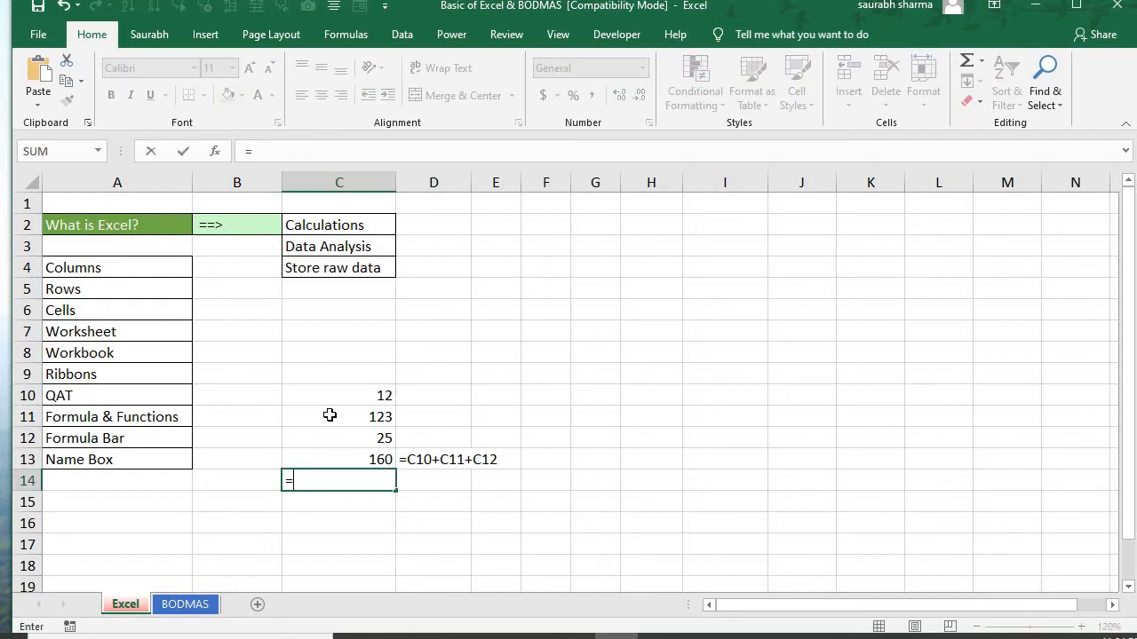
type("sum")
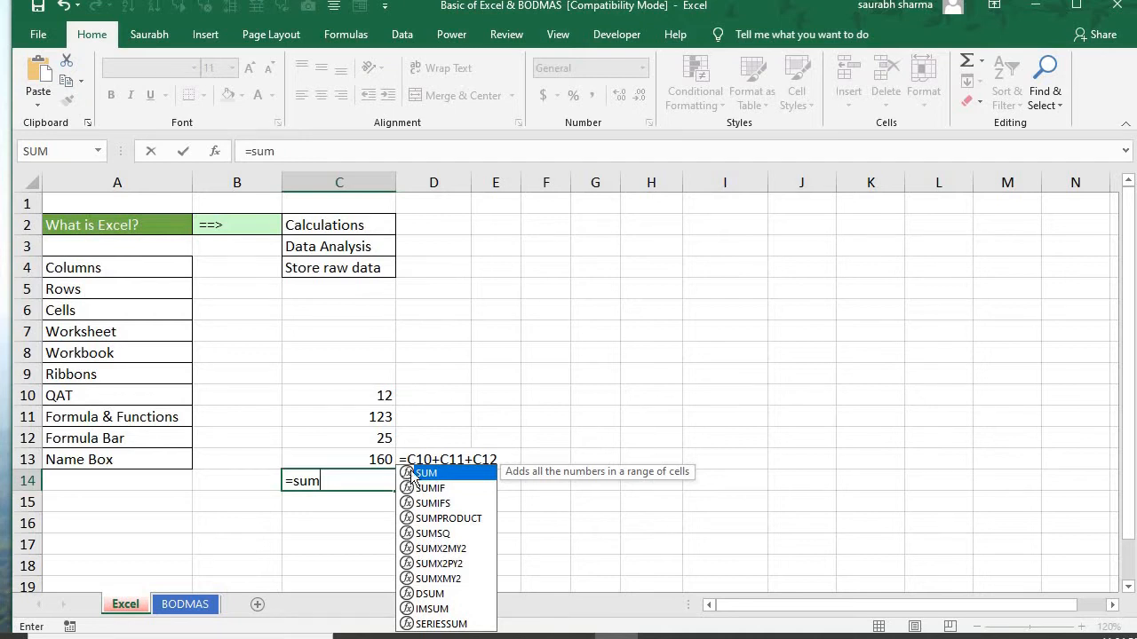
double_click(413, 477)
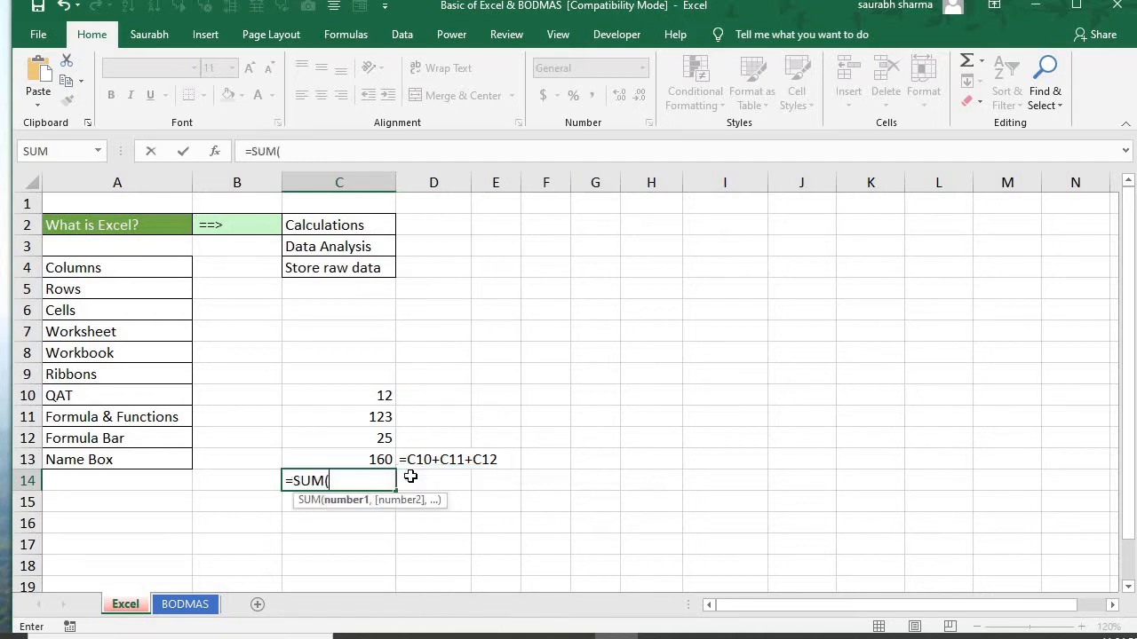
key("Up")
key("Up")
key("Up")
key("Up")
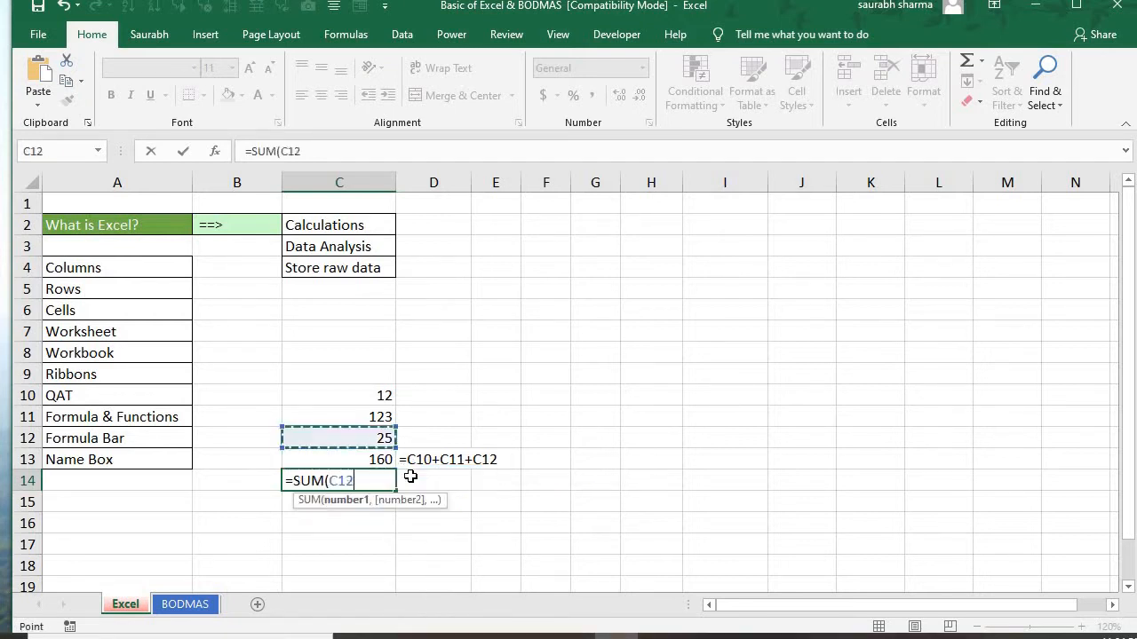
key("shift+Down")
key("shift+Down")
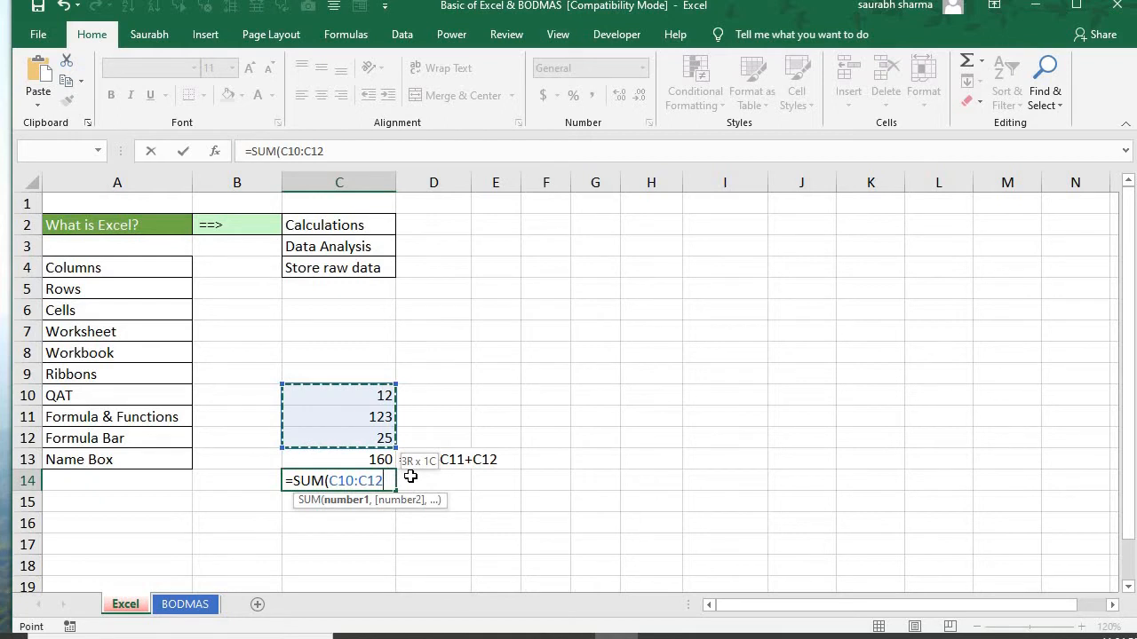
type(")")
key("Return")
key("Up")
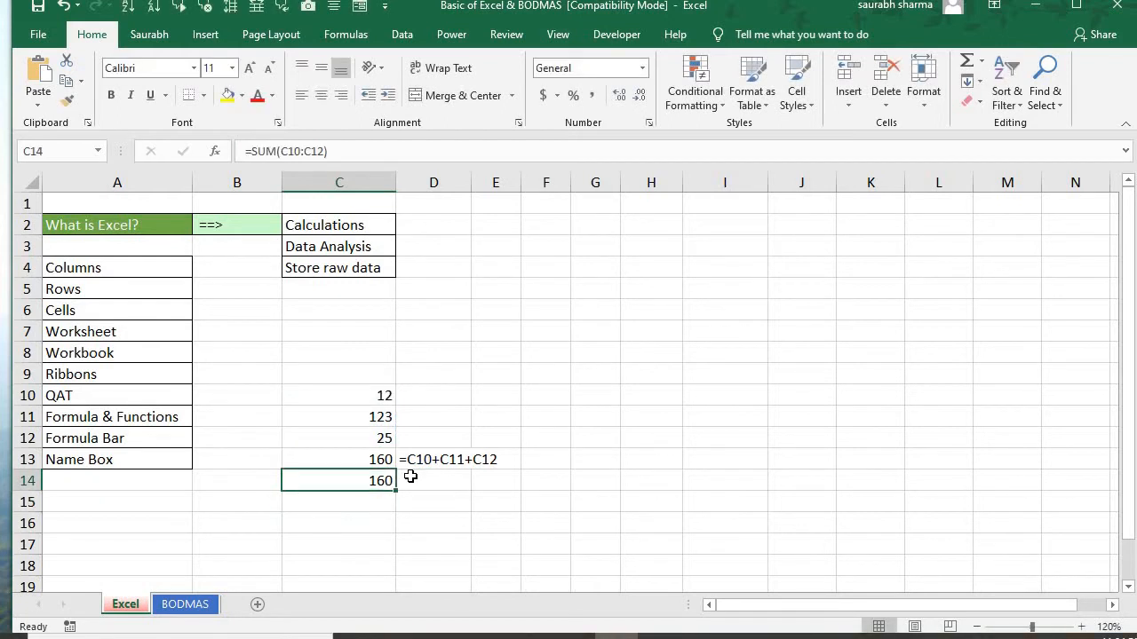
Copy the SUM formula text from C14 and paste it into D14 as plain text with a leading apostrophe
key("F2")
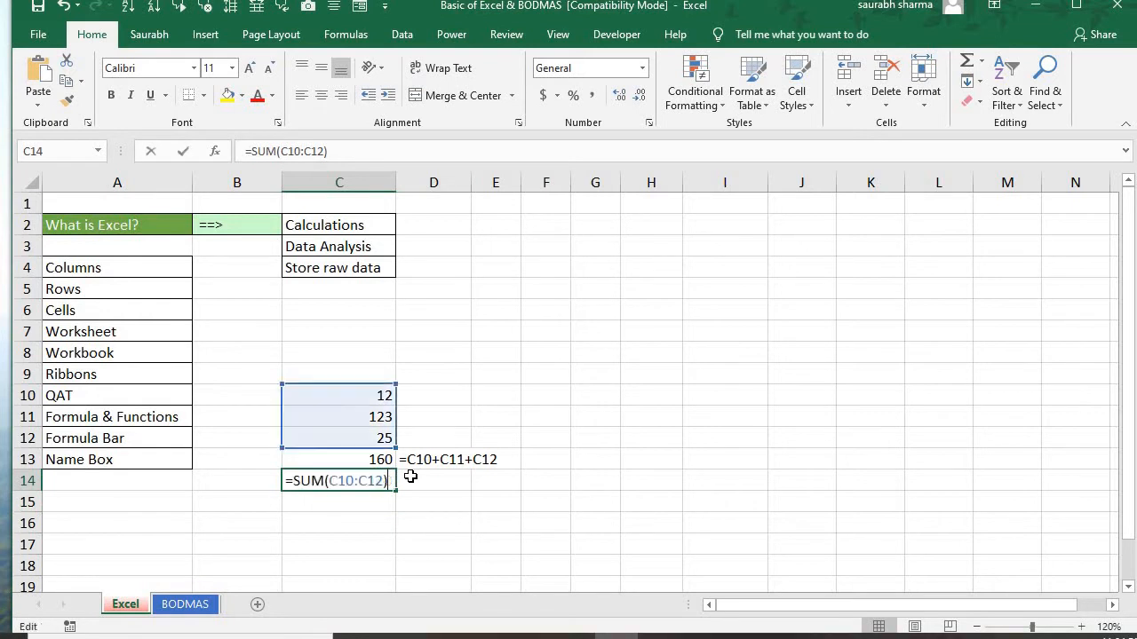
key("shift+Left")
key("shift+Left")
key("shift+Left")
key("shift+Left")
key("shift+Left")
key("shift+Left")
key("shift+Left")
key("shift+Left")
key("shift+Left")
key("shift+Left")
key("shift+Left")
key("shift+Left")
key("shift+Left")
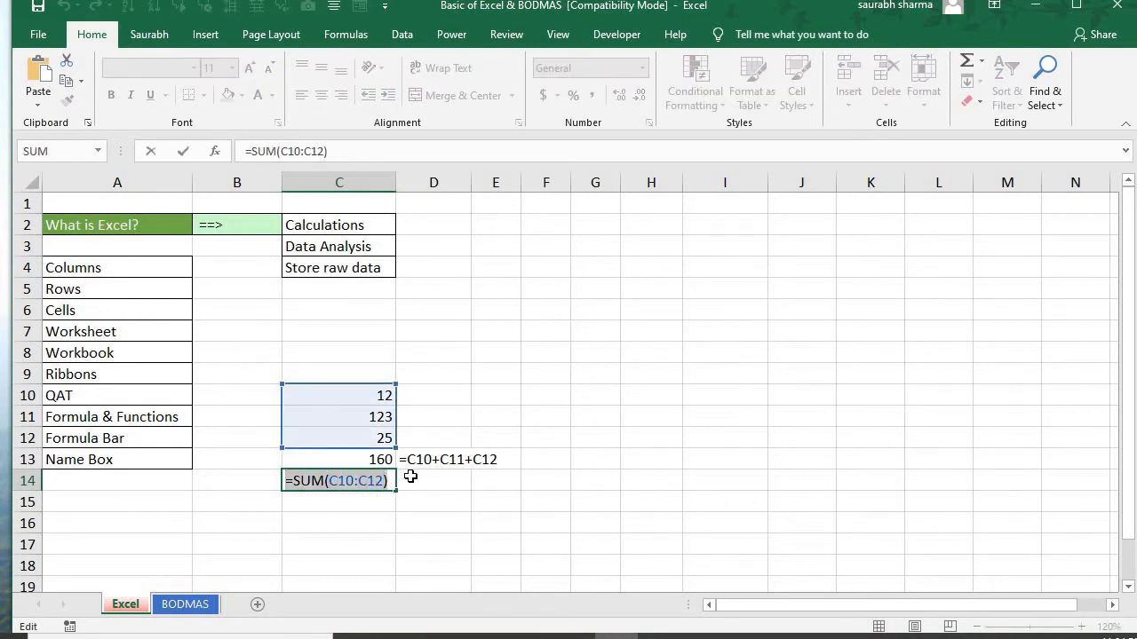
key("Tab")
key("F2")
type("'")
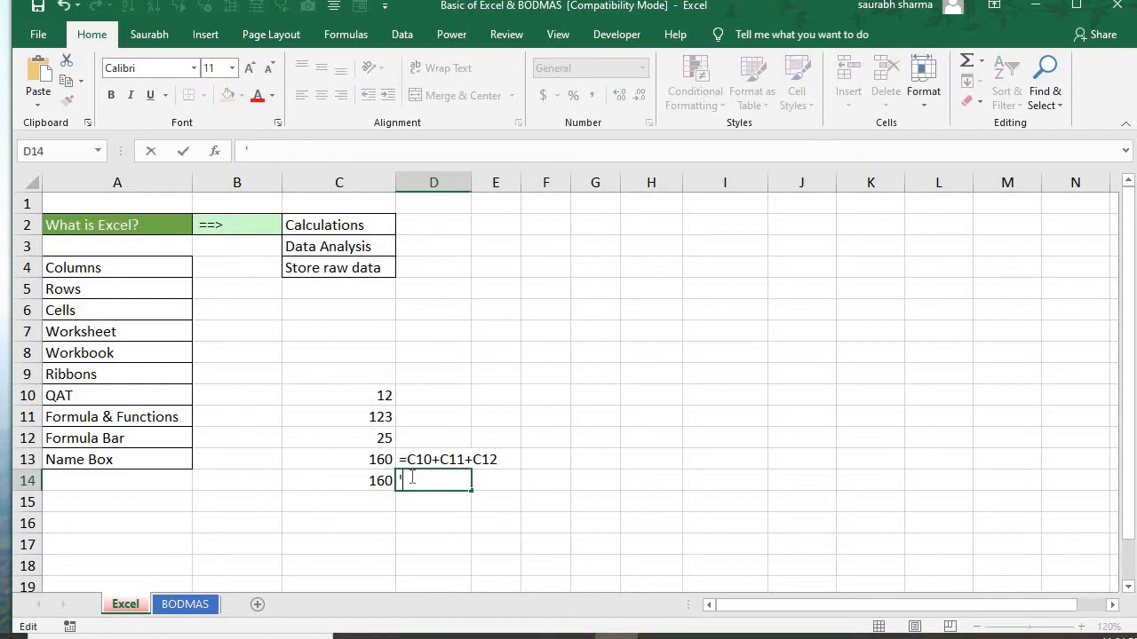
key("ctrl+v")
key("Return")
key("Up")
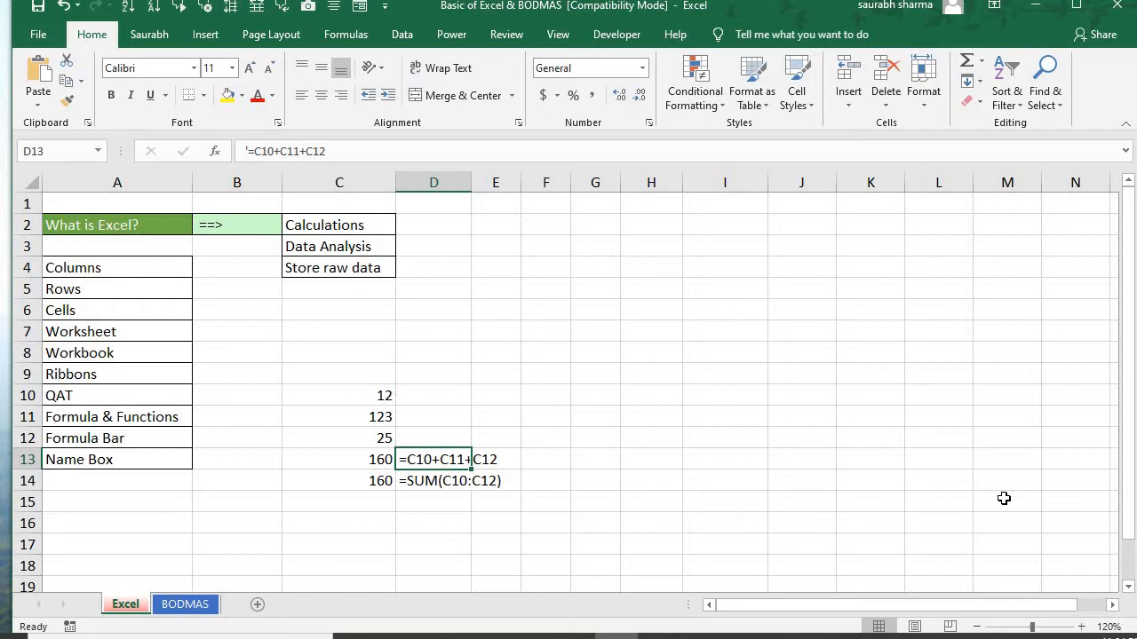
key("Down")
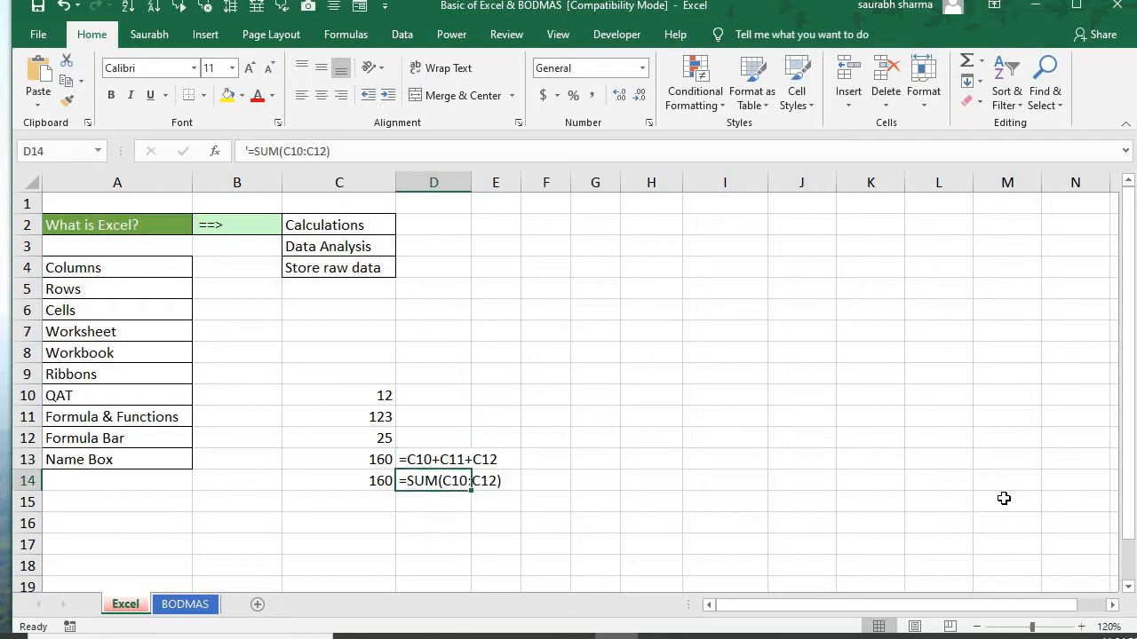
Select the empty cell C7 and place the cursor in the formula bar to show where cell contents are entered
key("Left")
key("Left")
key("Left")
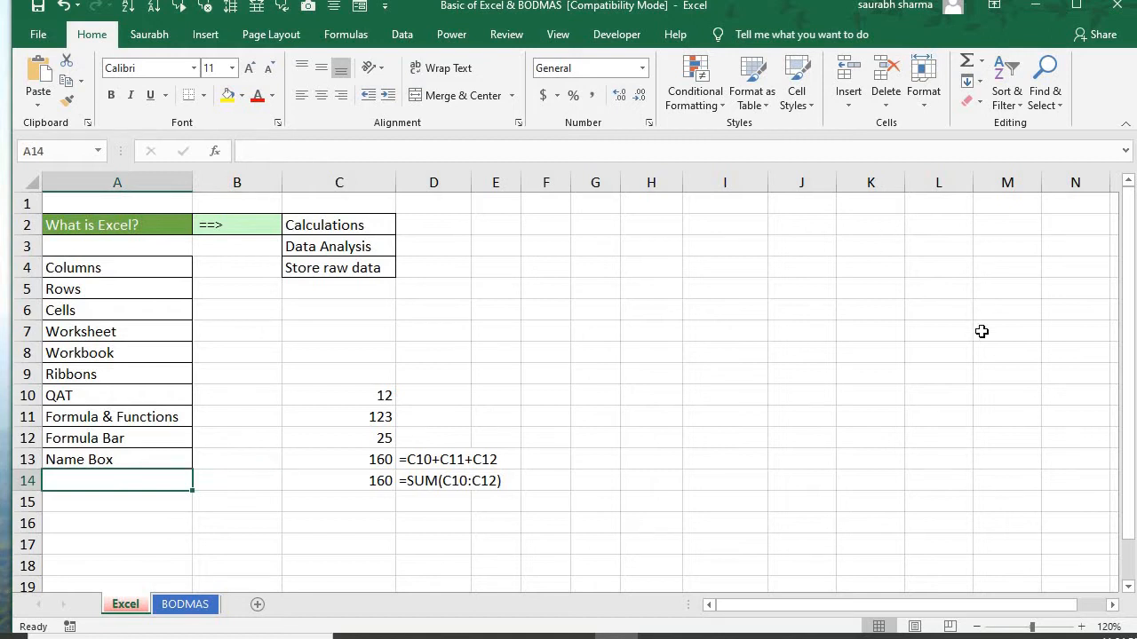
left_click(319, 333)
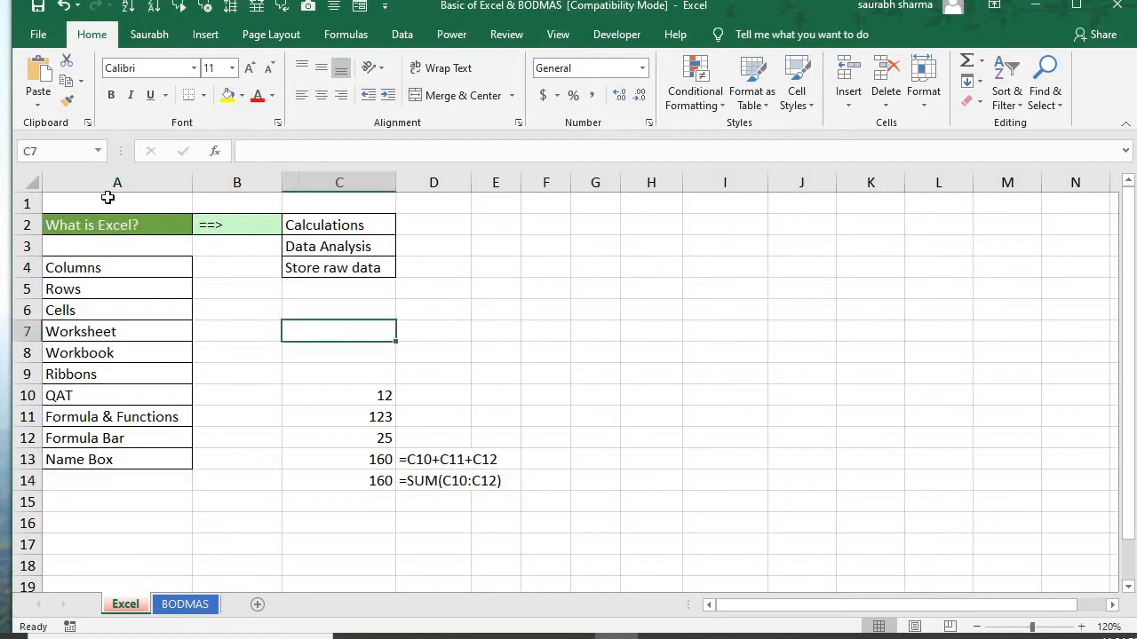
left_click(269, 151)
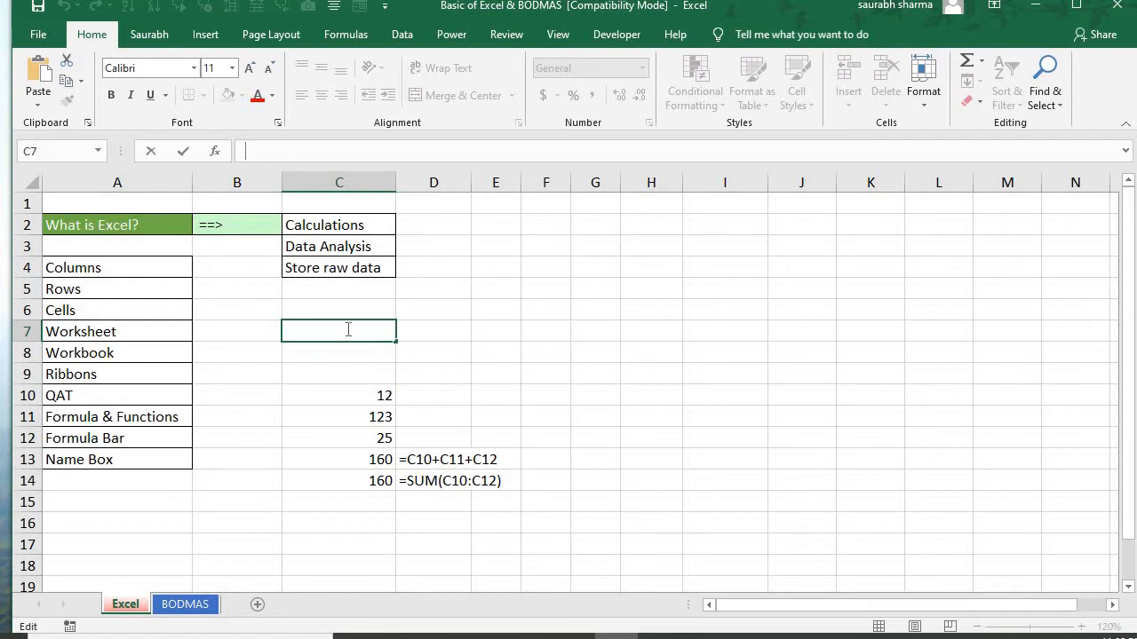
Select column C, row 7, and cells C7 and B7 to examine how the Name Box shows the active cell's reference
left_click(353, 182)
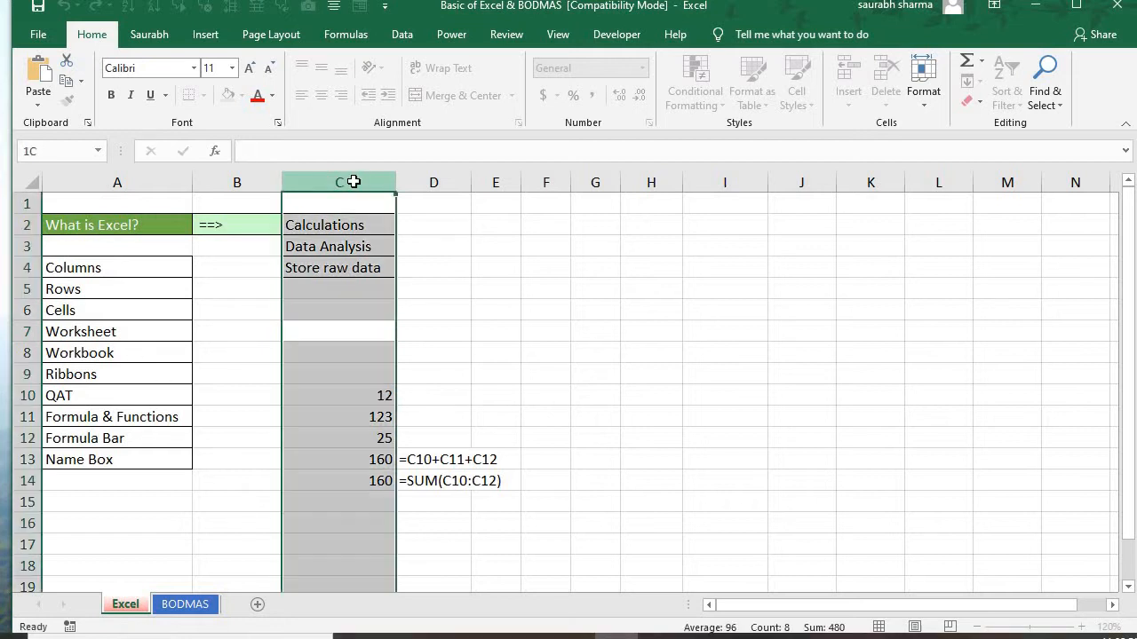
left_click(23, 333)
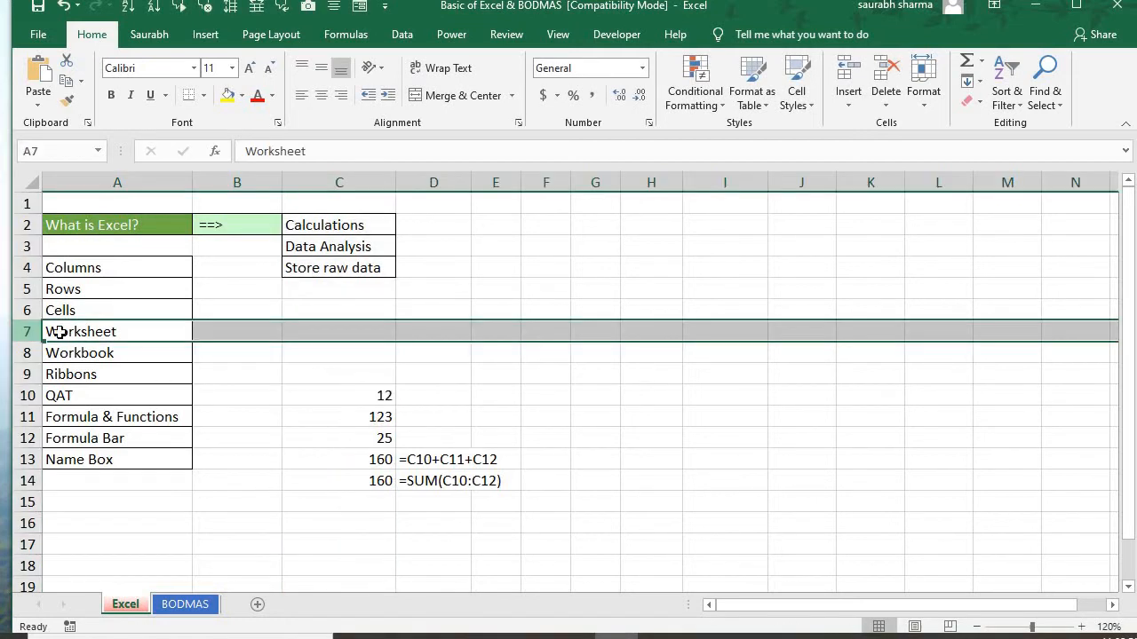
left_click(336, 338)
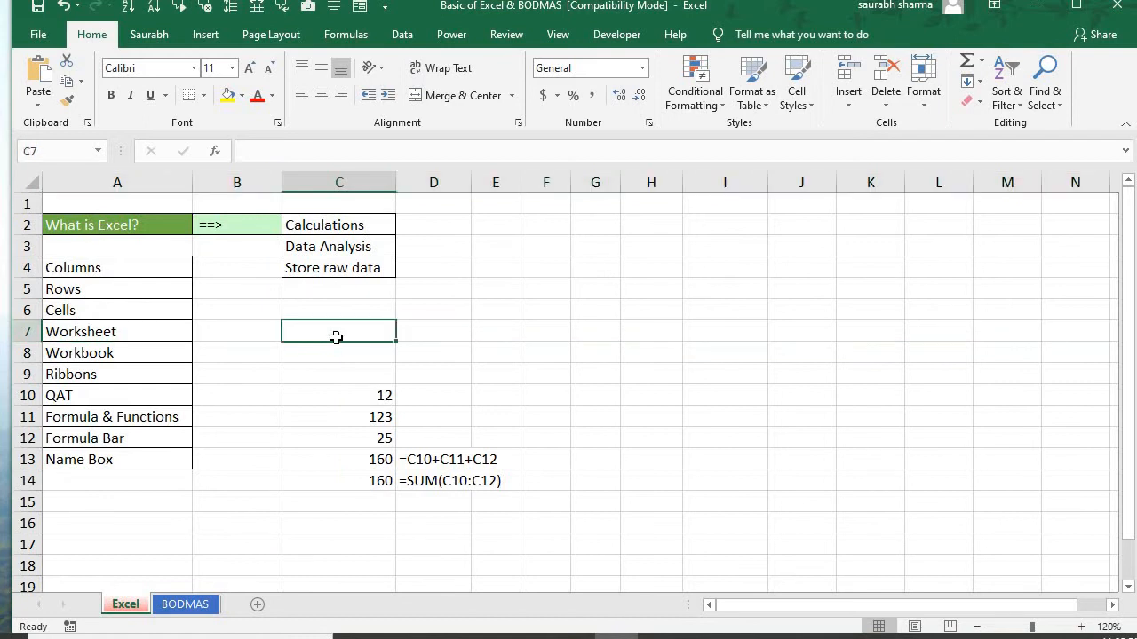
left_click(55, 149)
left_click(277, 337)
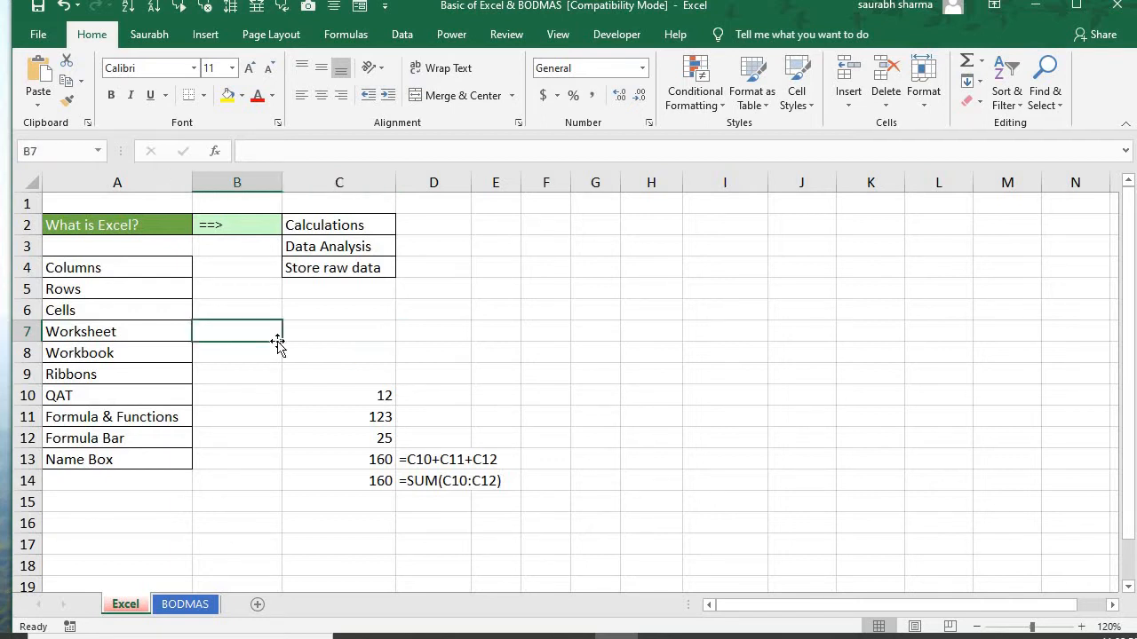
key("Right")
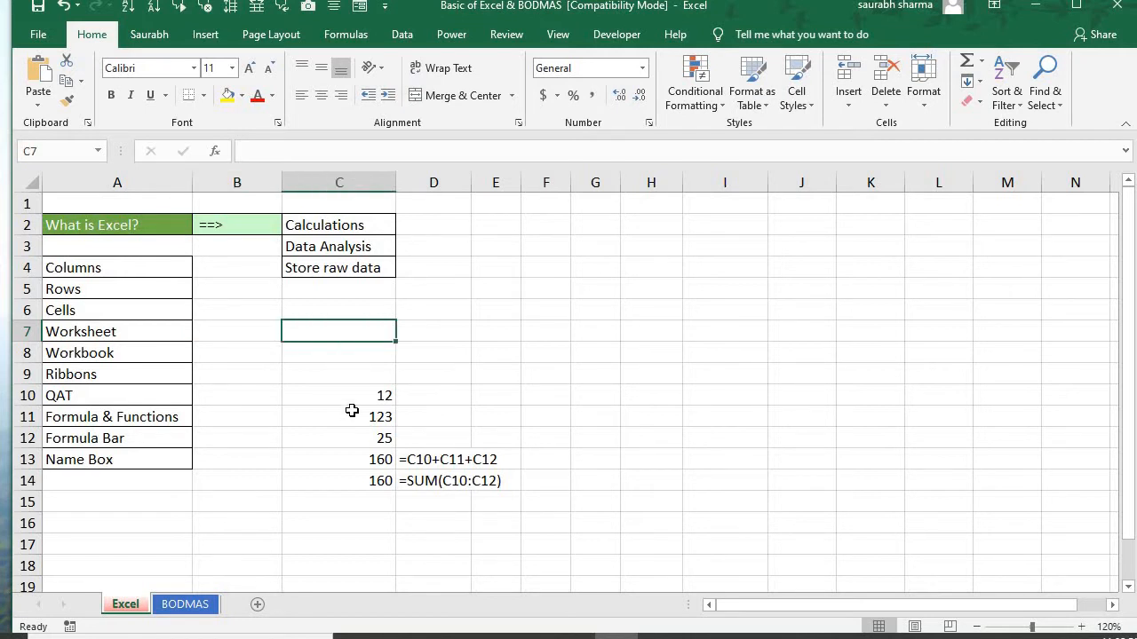
key("Left")
key("Right")
Show the BODMAS worksheet with its Order of Operations table at 120% zoom
left_click(188, 604)
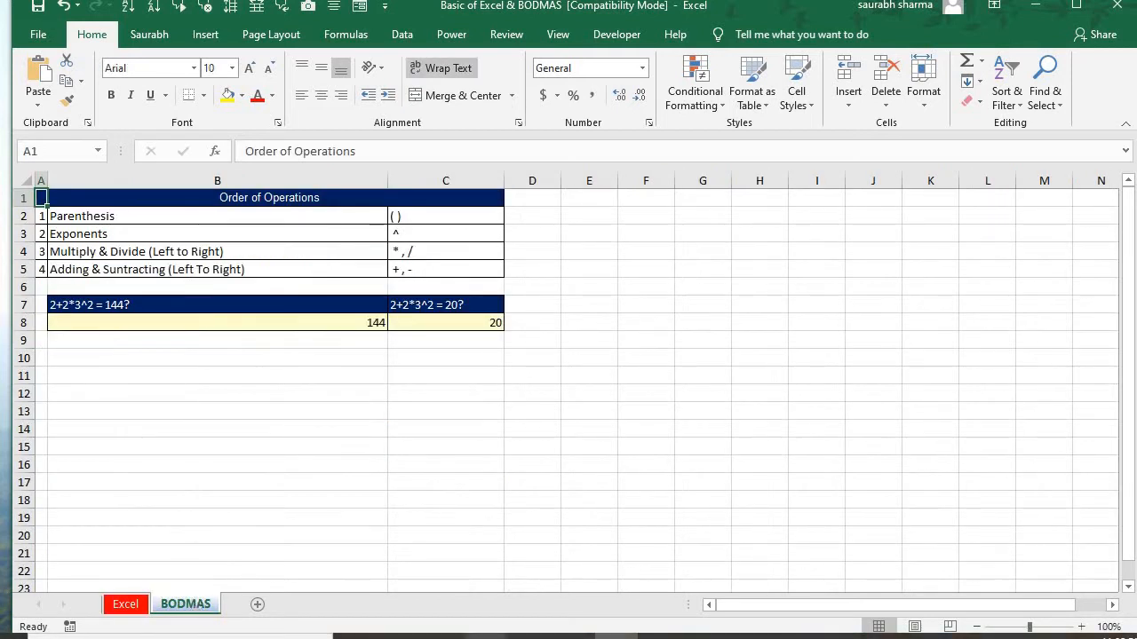
left_click(1081, 627)
left_click(1082, 626)
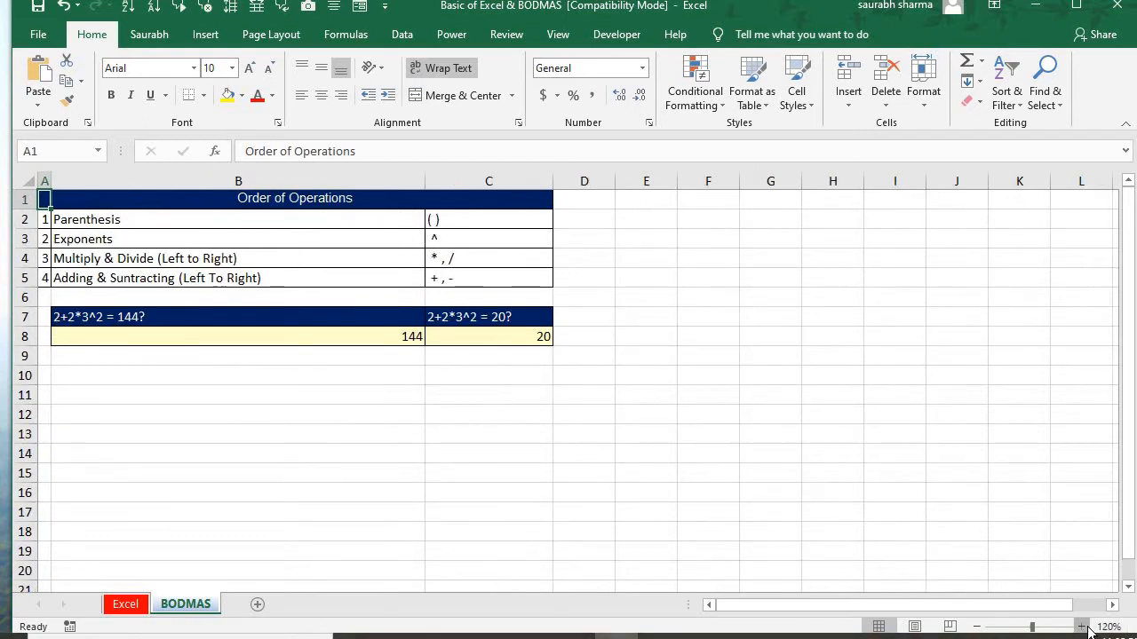
left_click(1084, 627)
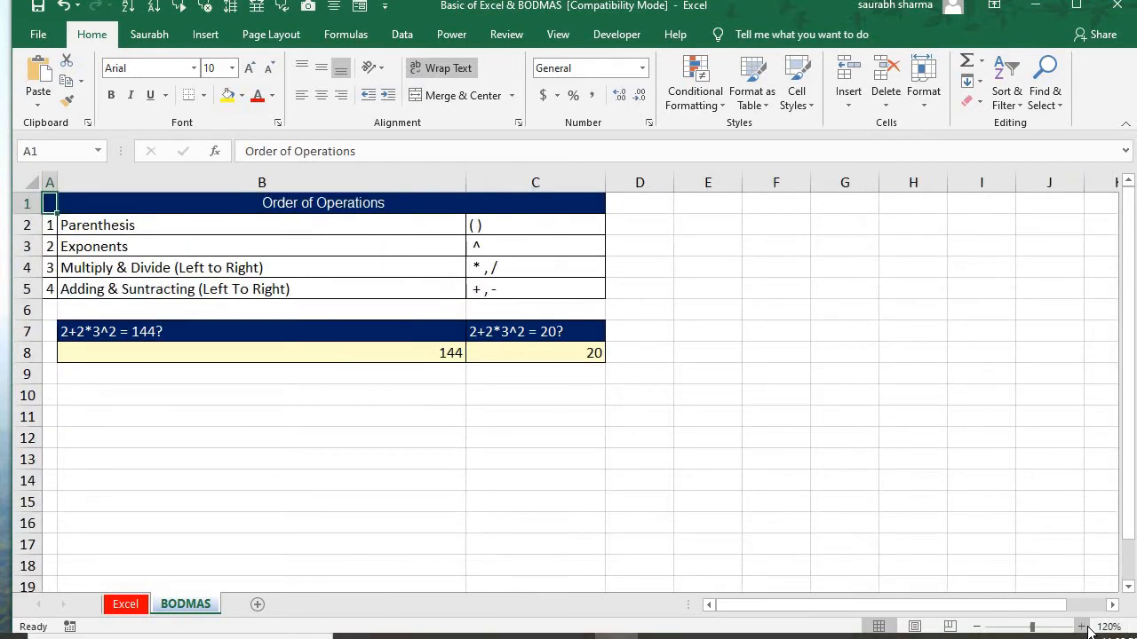
Go through the Order of Operations table from Parenthesis in B2 down the operator symbols to C5
key("Down")
key("Right")
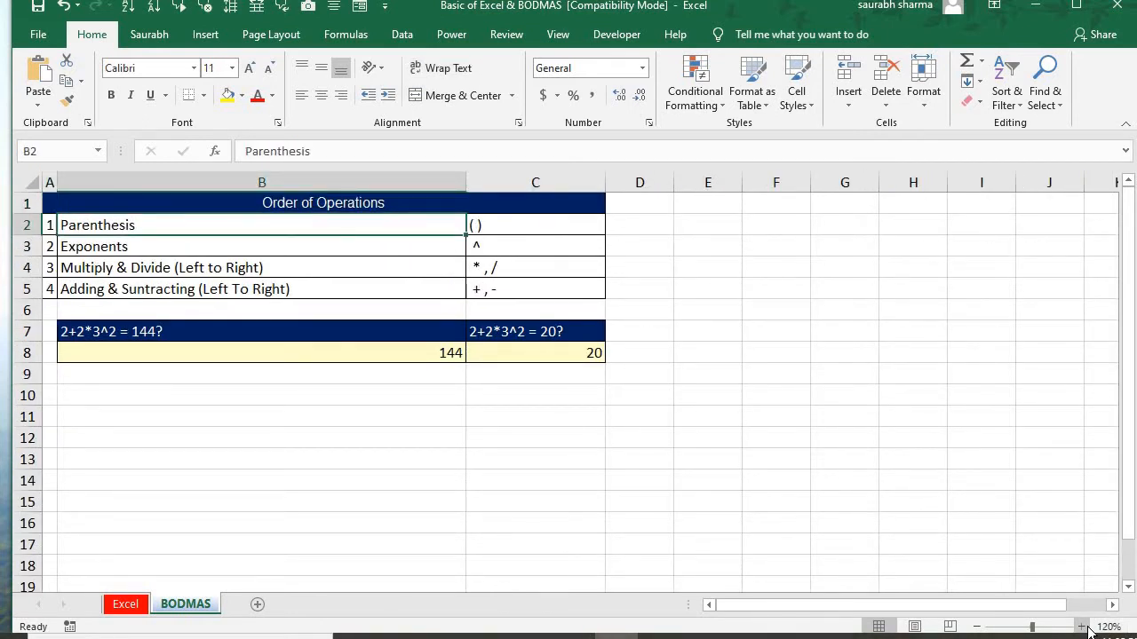
key("Right")
key("Down")
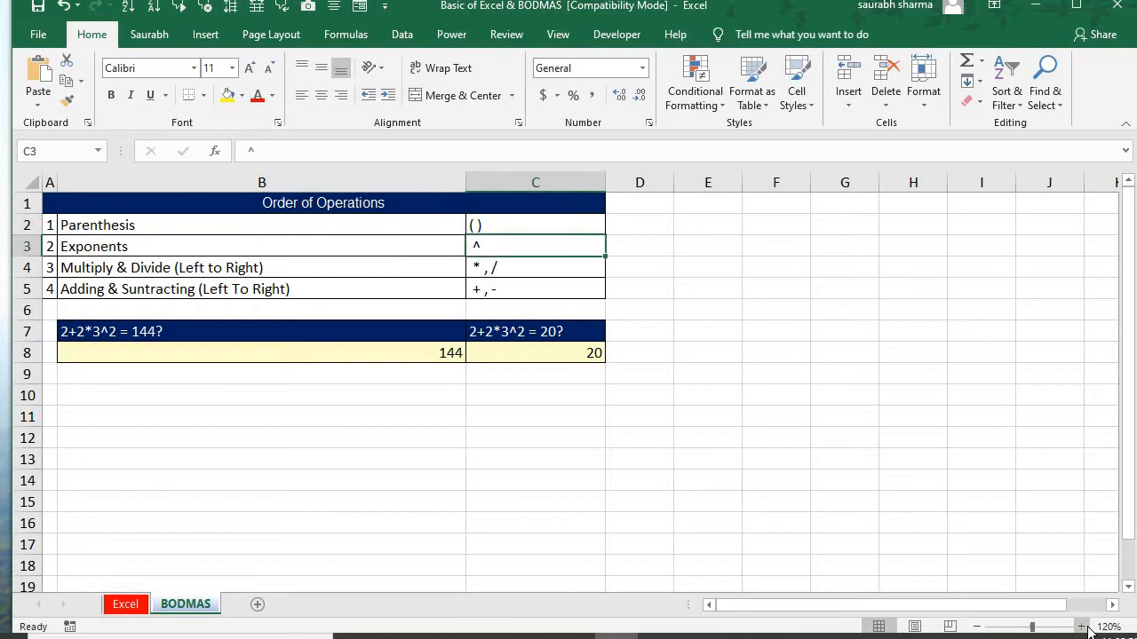
key("Down")
Open the formula in B8 for editing to examine how its parentheses set the calculation order, and leave it as is
key("Down")
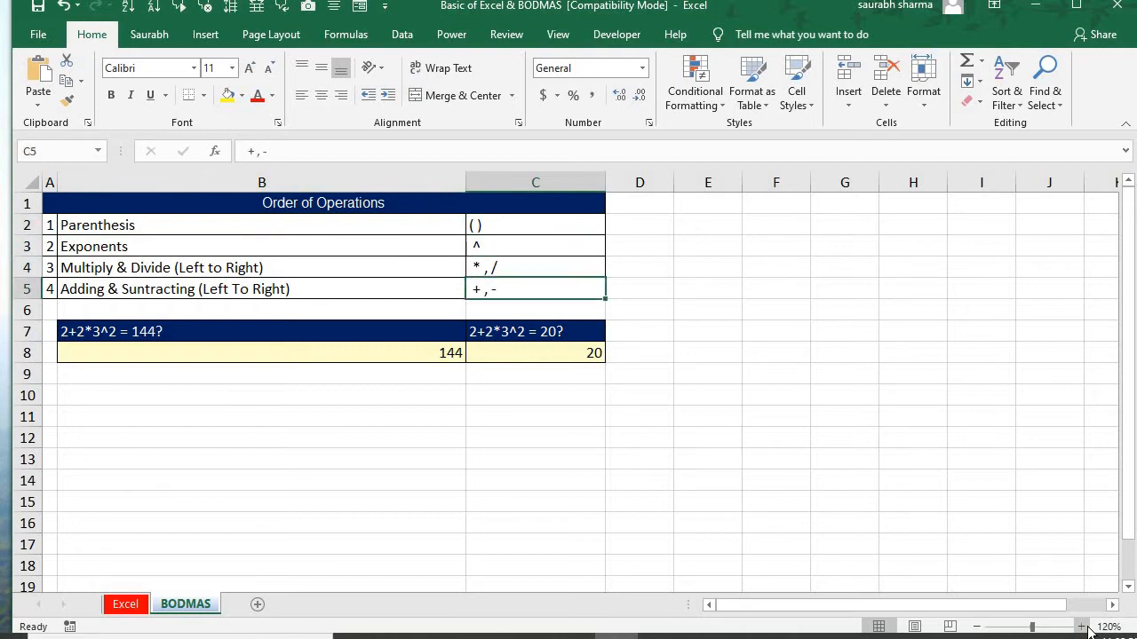
key("Down")
key("Down")
key("Left")
key("Down")
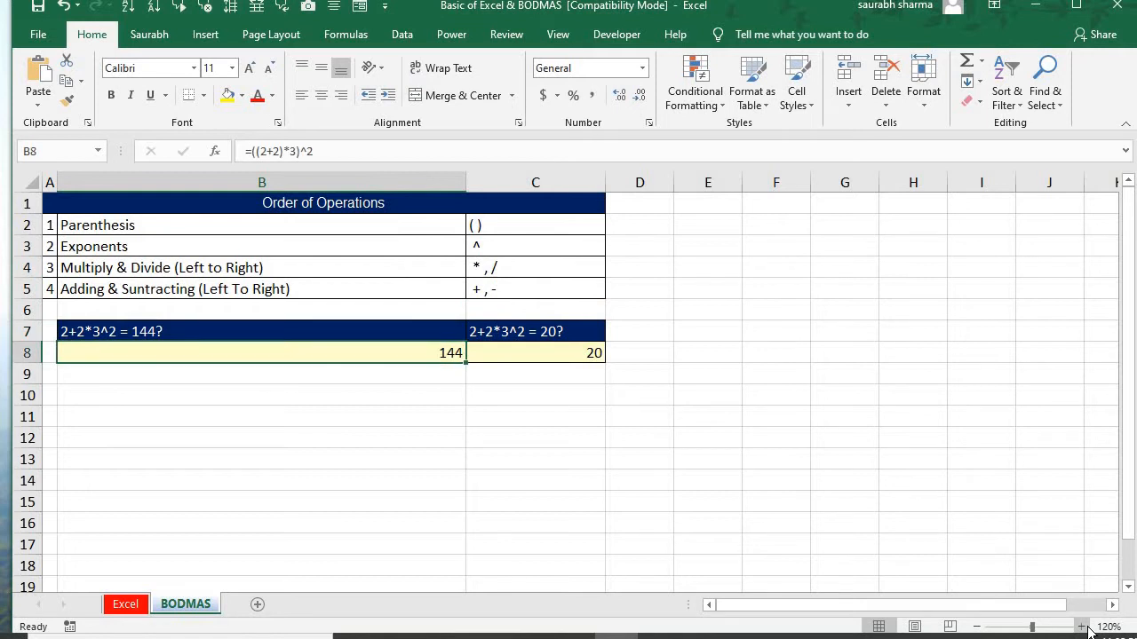
key("F2")
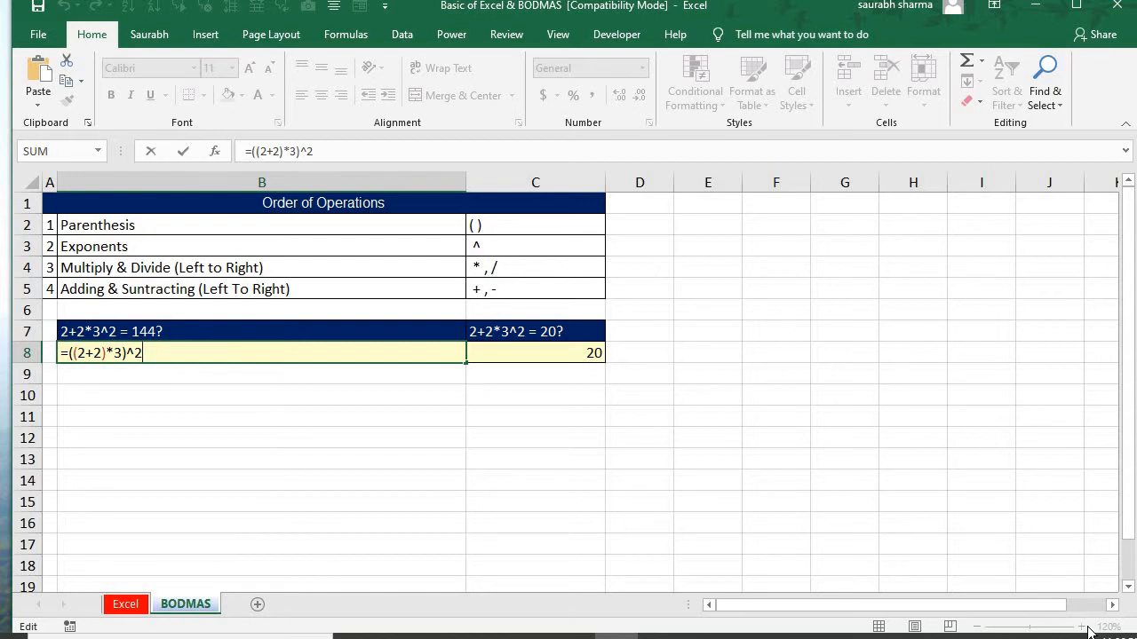
key("Return")
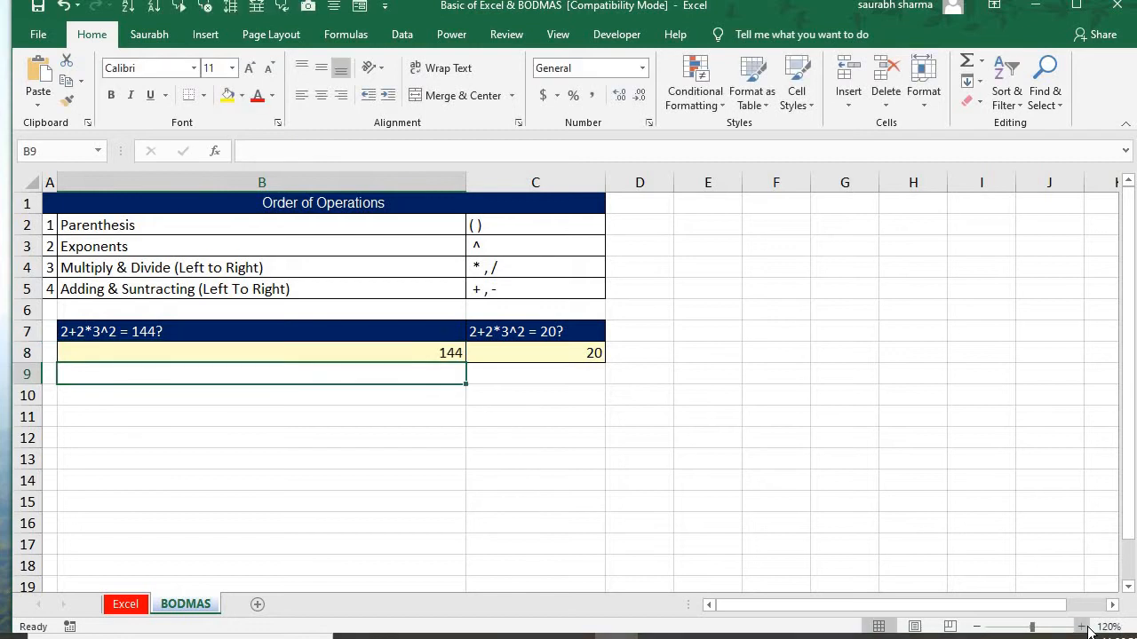
Open the formula in C8 for editing to examine its calculation order without parentheses, comparing it with B8
key("Up")
key("Right")
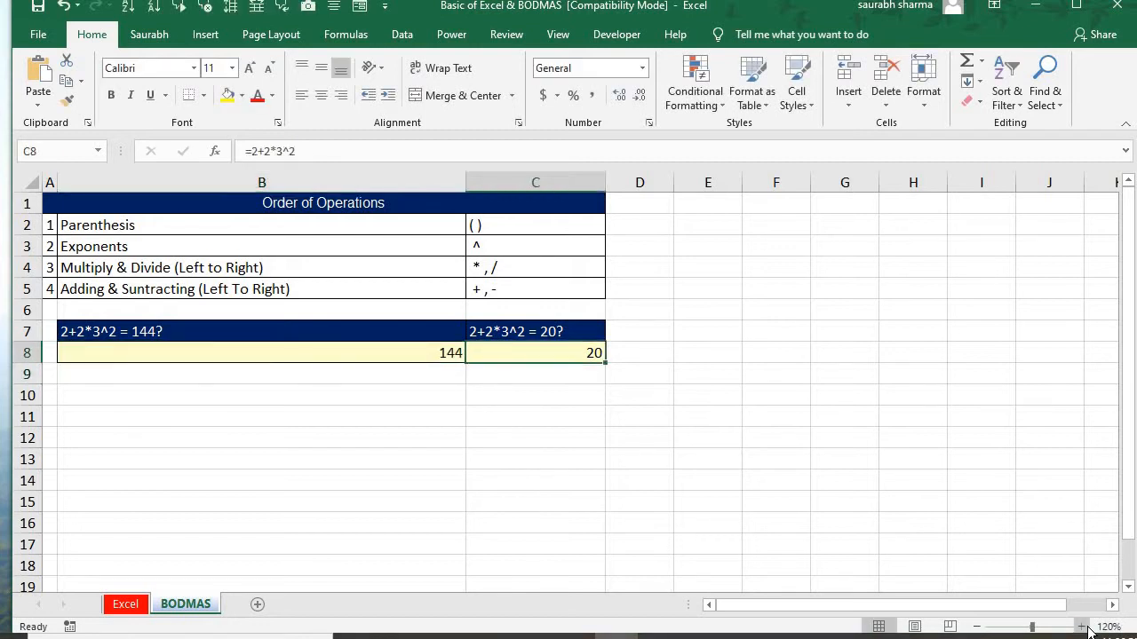
key("F2")
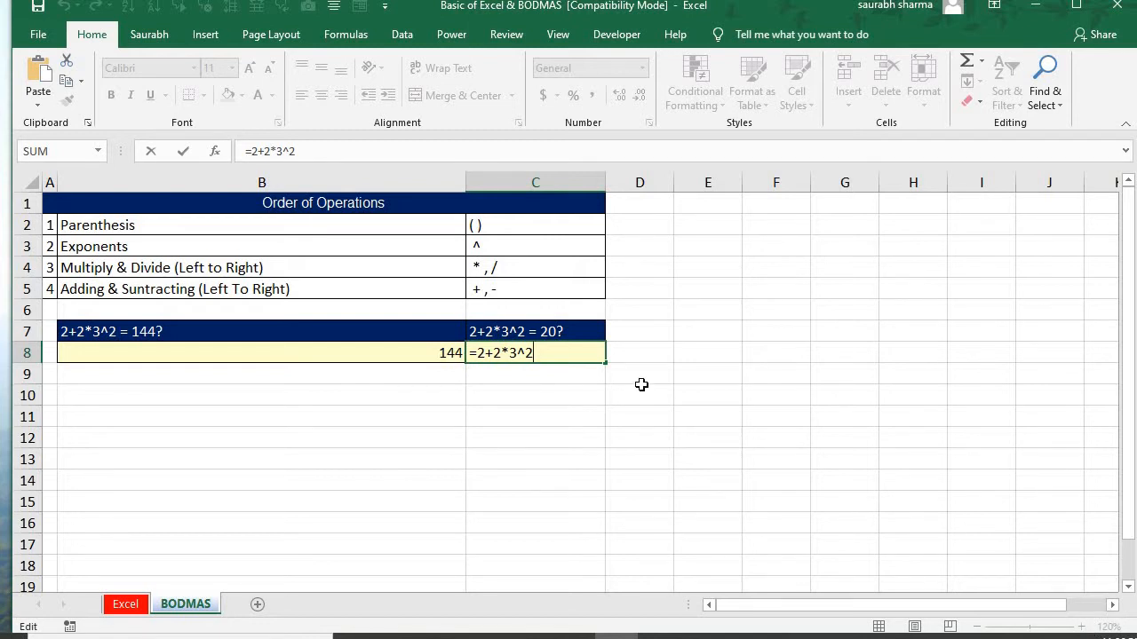
key("Return")
key("Up")
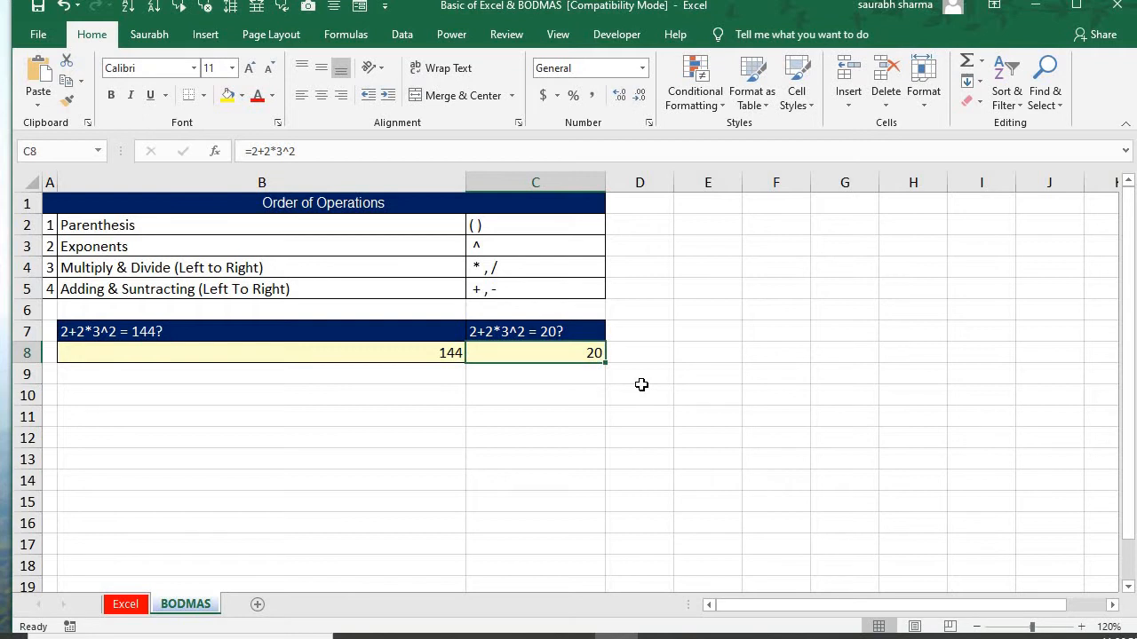
key("Left")
key("Right")
key("F2")
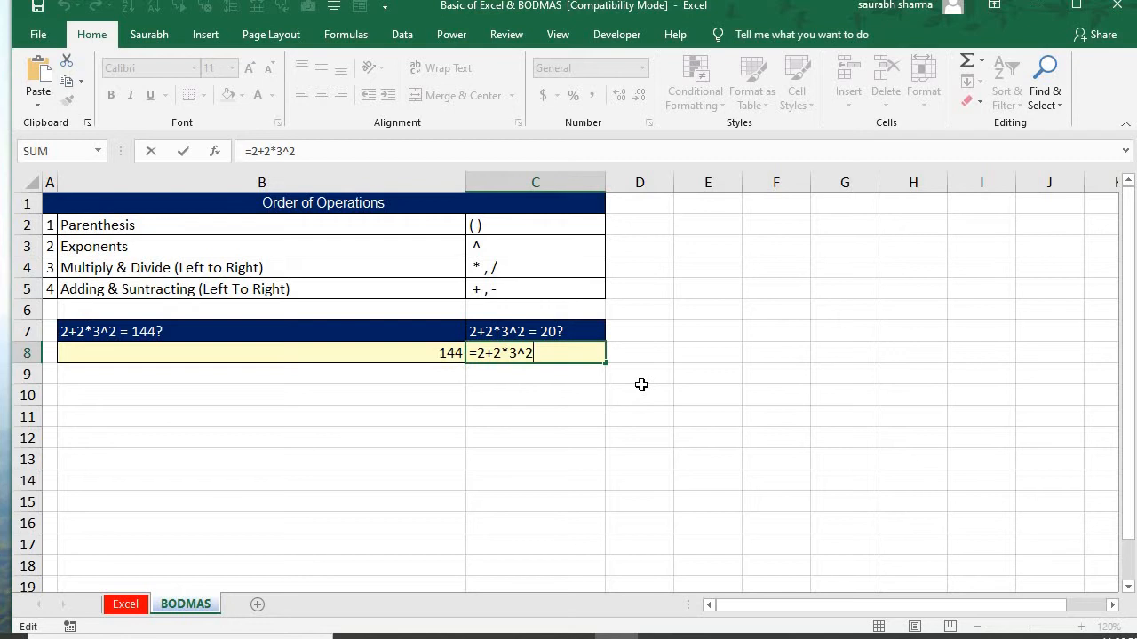
key("Return")
Evaluate the B8 formula step by step with Evaluate Formula through to its final result, and close the evaluation
key("Left")
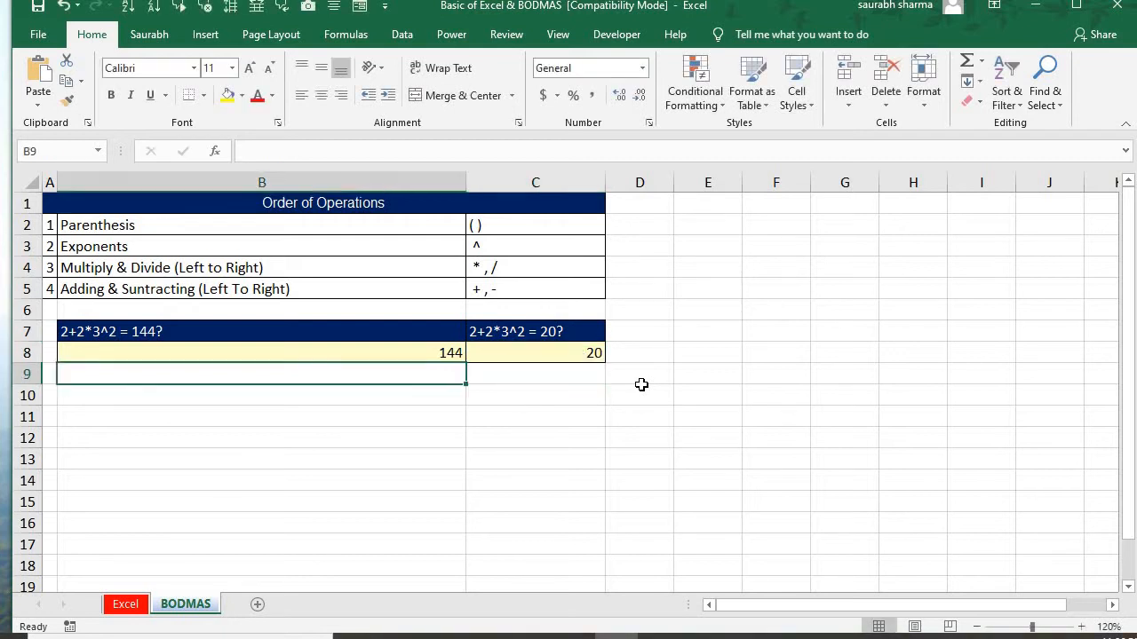
key("Up")
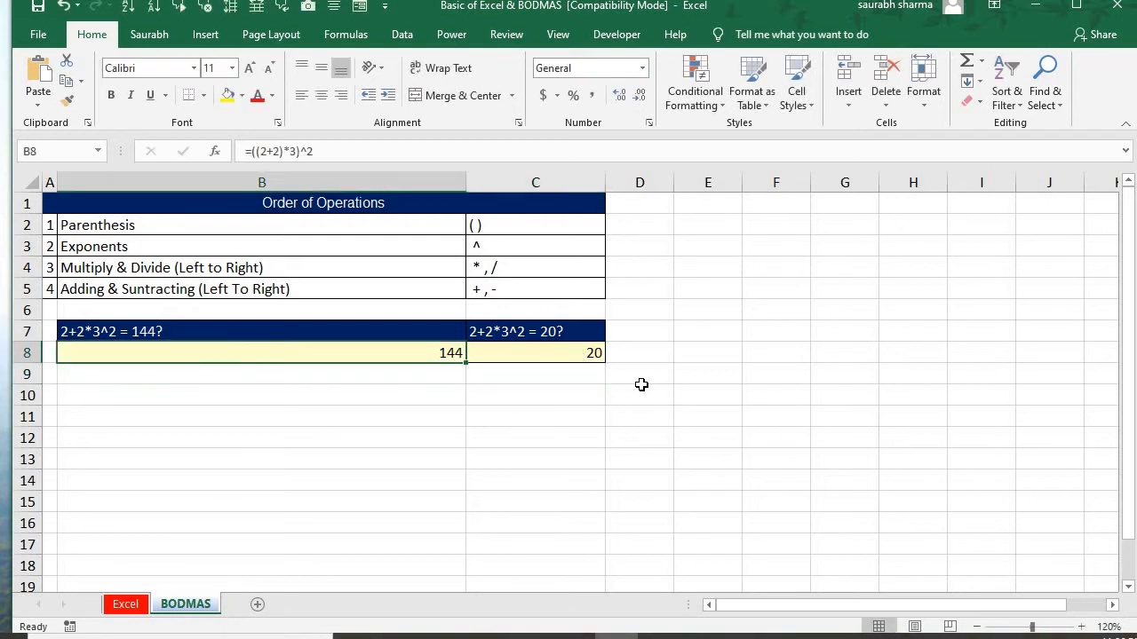
left_click(346, 40)
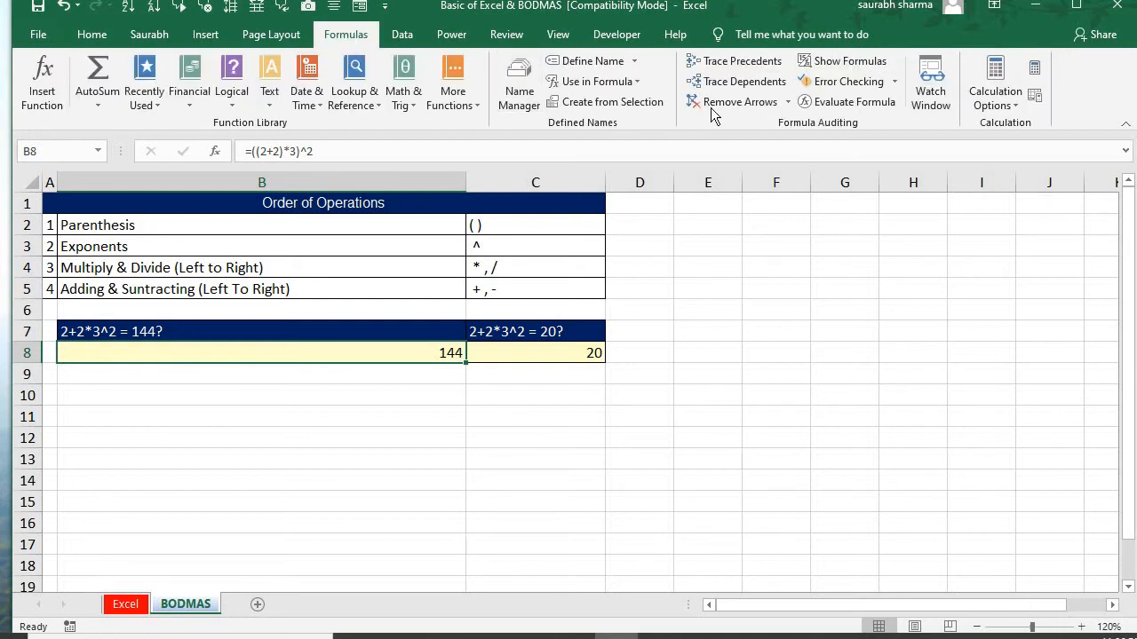
left_click(843, 99)
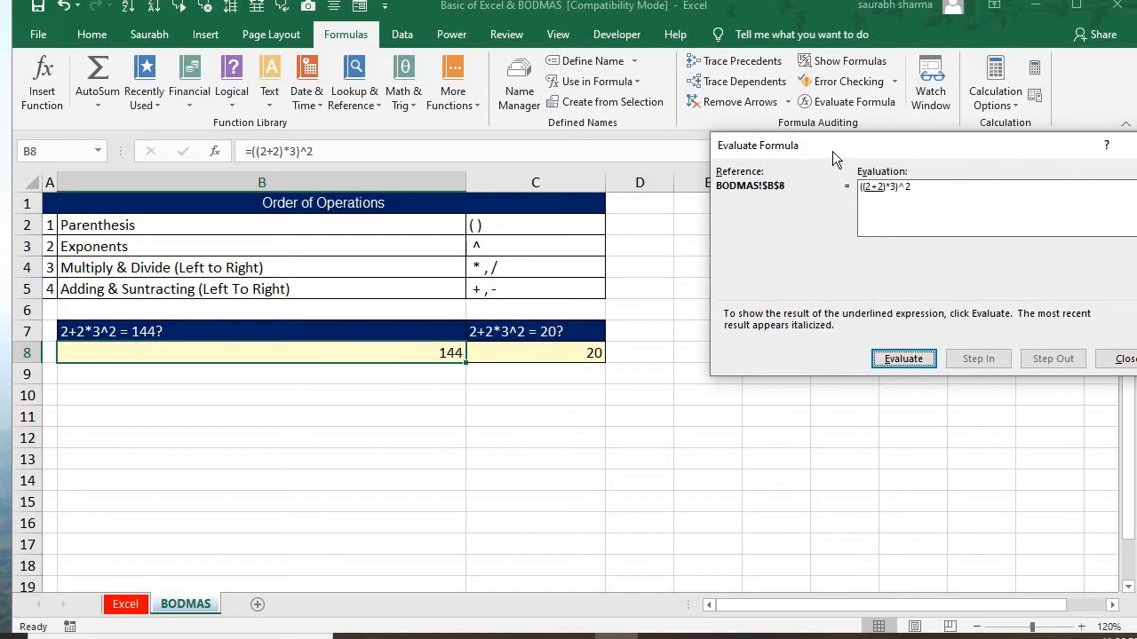
left_click_drag(832, 151, 739, 244)
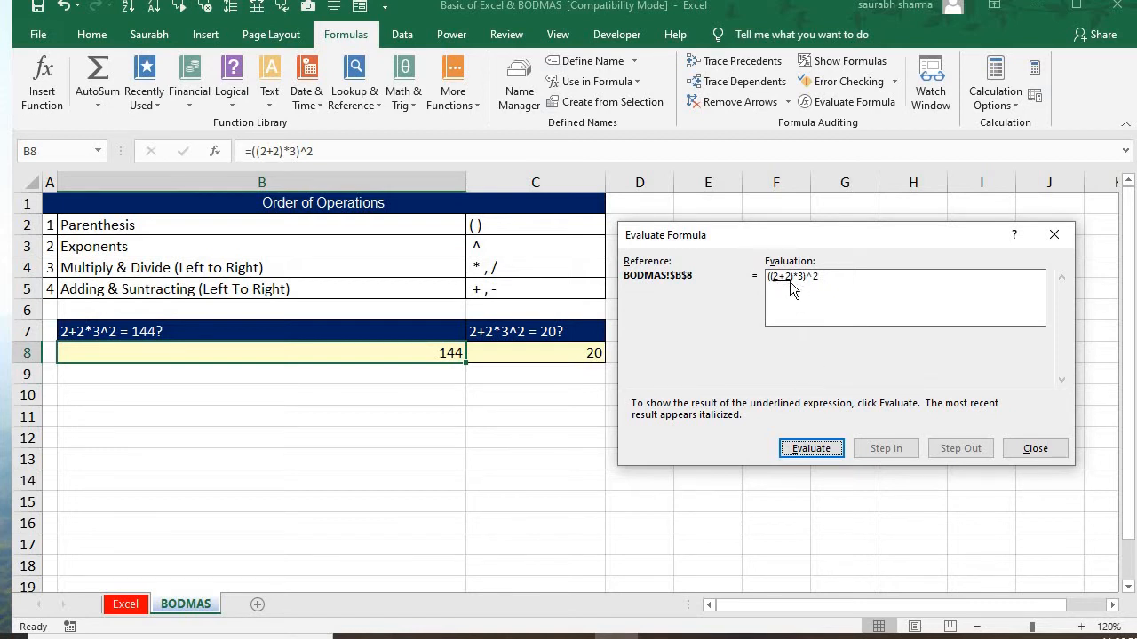
left_click(814, 460)
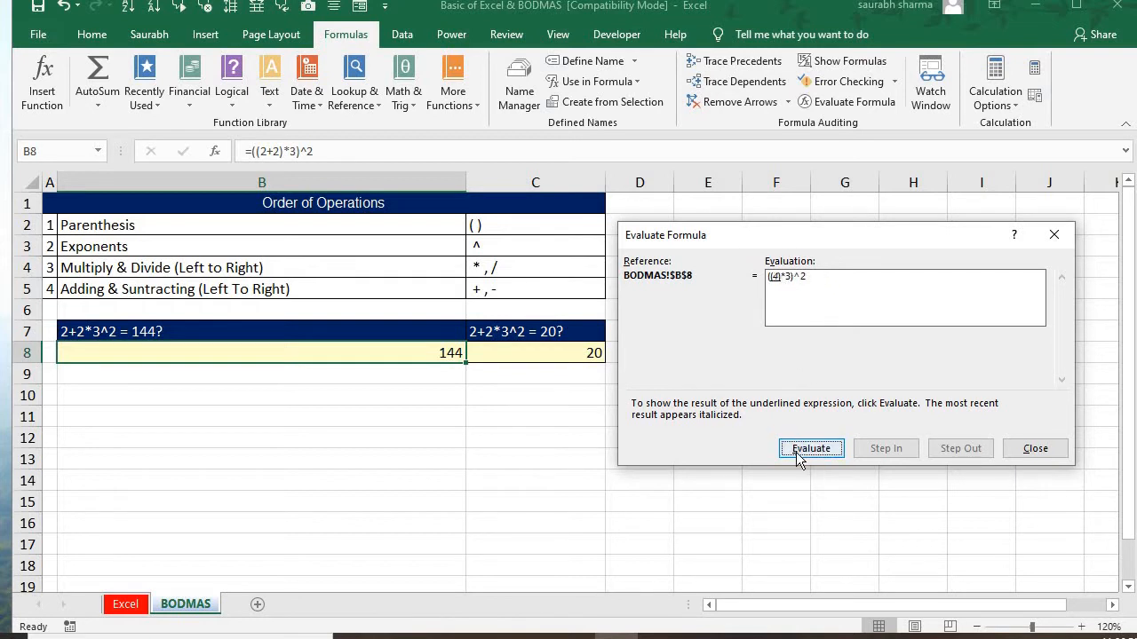
left_click(797, 454)
left_click(799, 458)
left_click(801, 458)
left_click(800, 457)
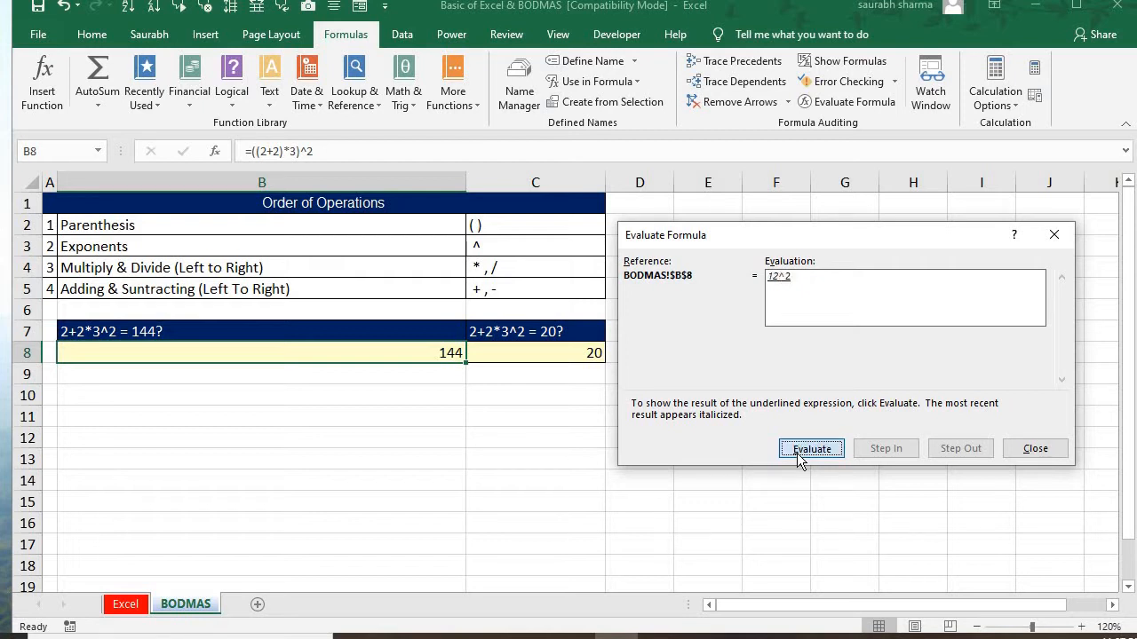
left_click(1035, 448)
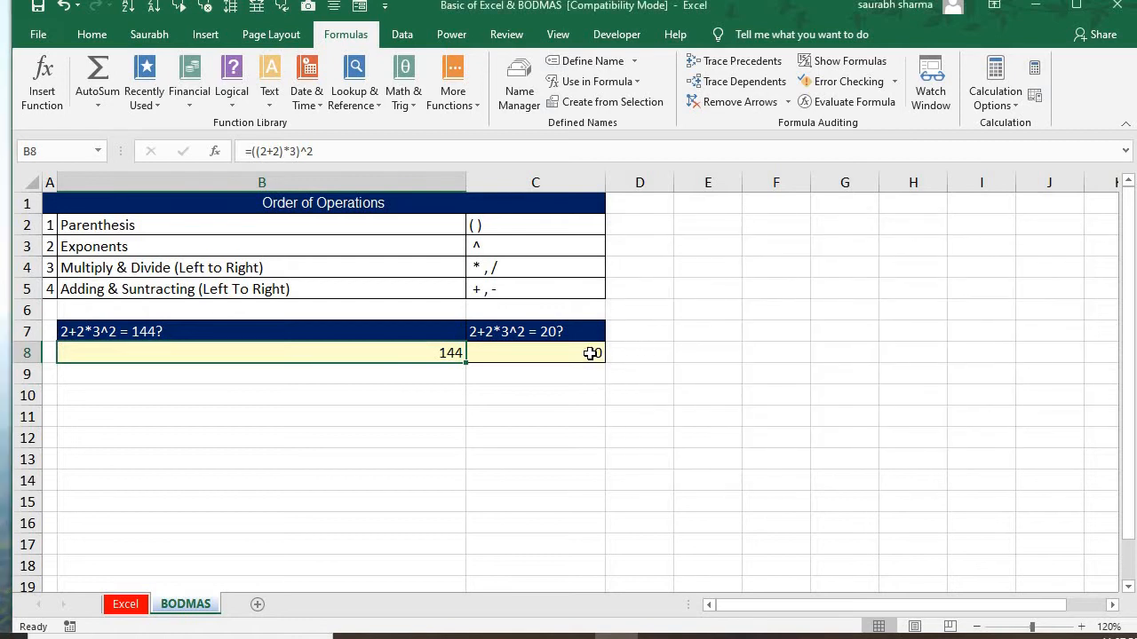
Evaluate the C8 formula step by step with Evaluate Formula through to its final result, and close the evaluation
left_click(590, 353)
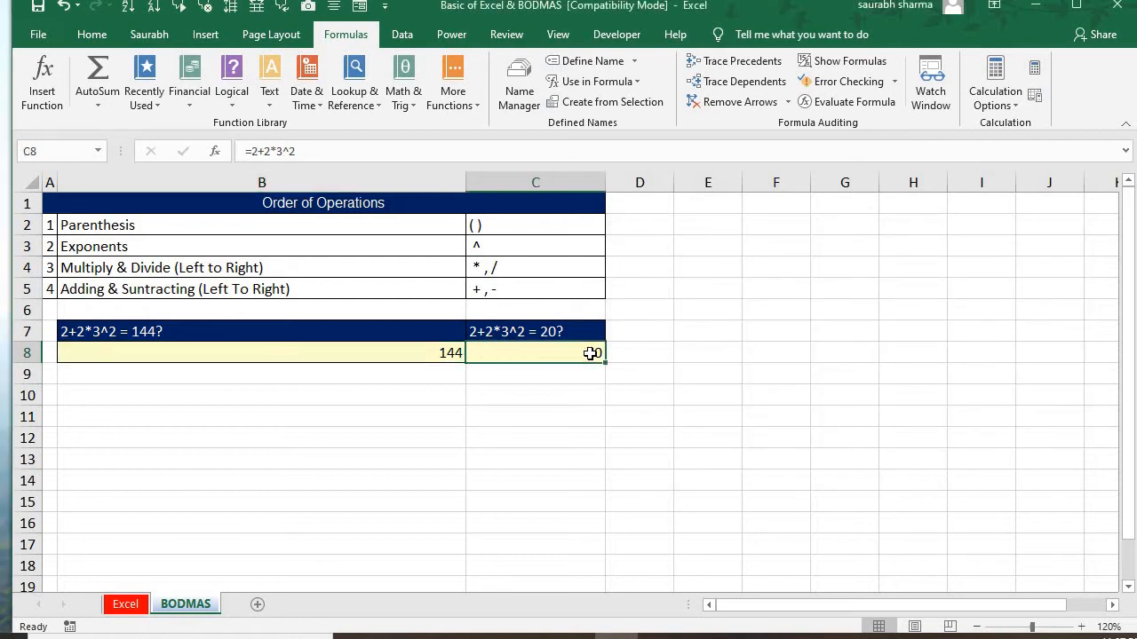
left_click(853, 101)
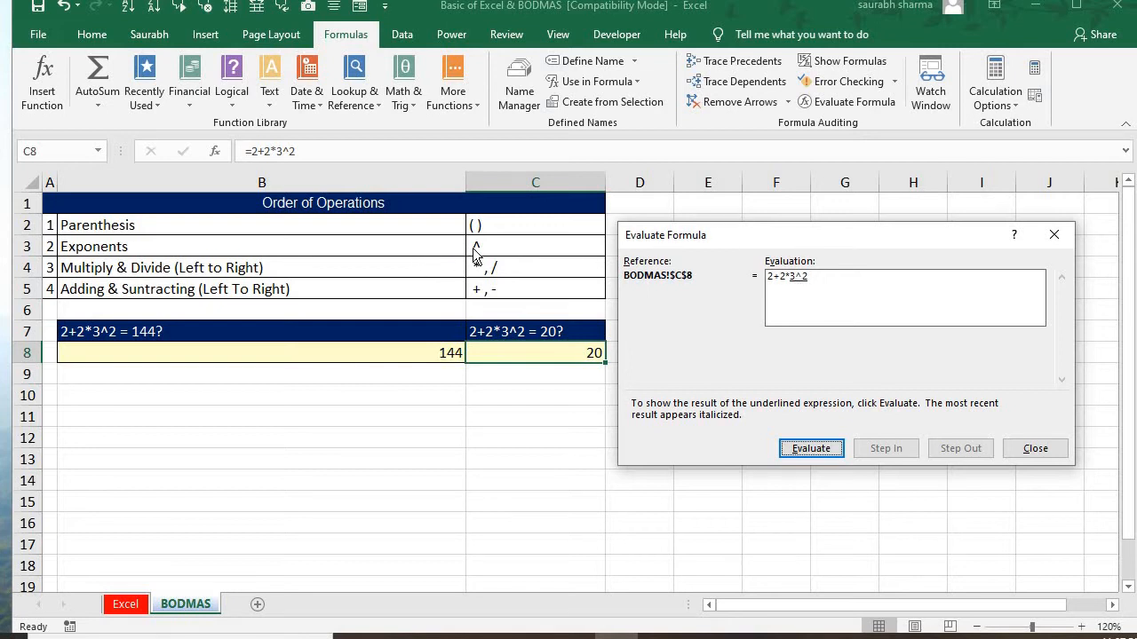
left_click(808, 450)
left_click(809, 449)
left_click(810, 450)
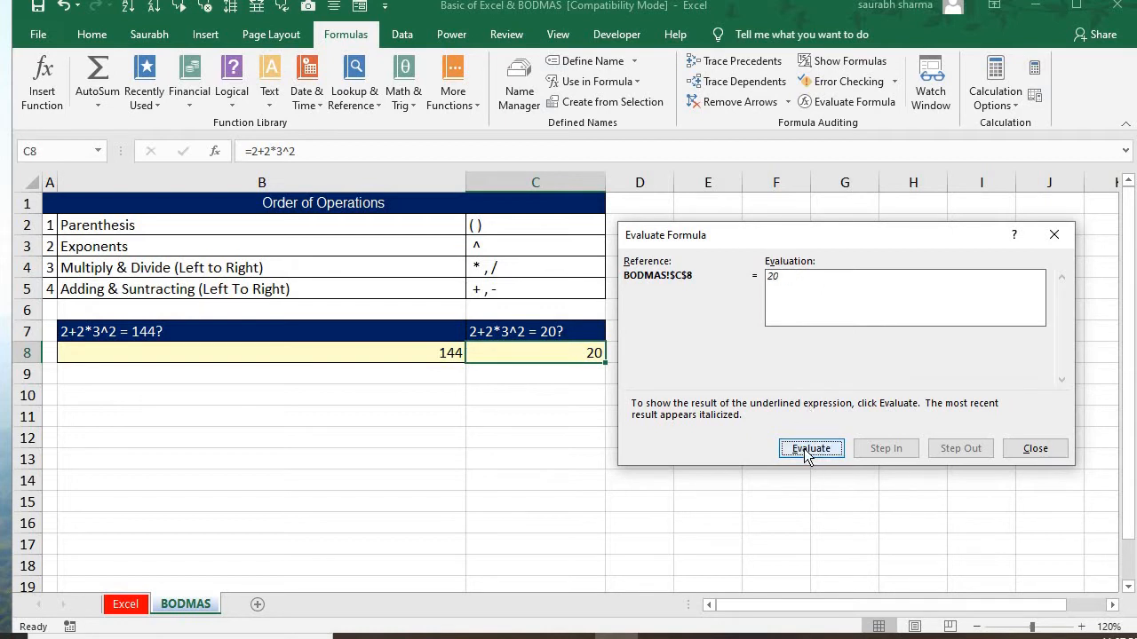
left_click(1036, 449)
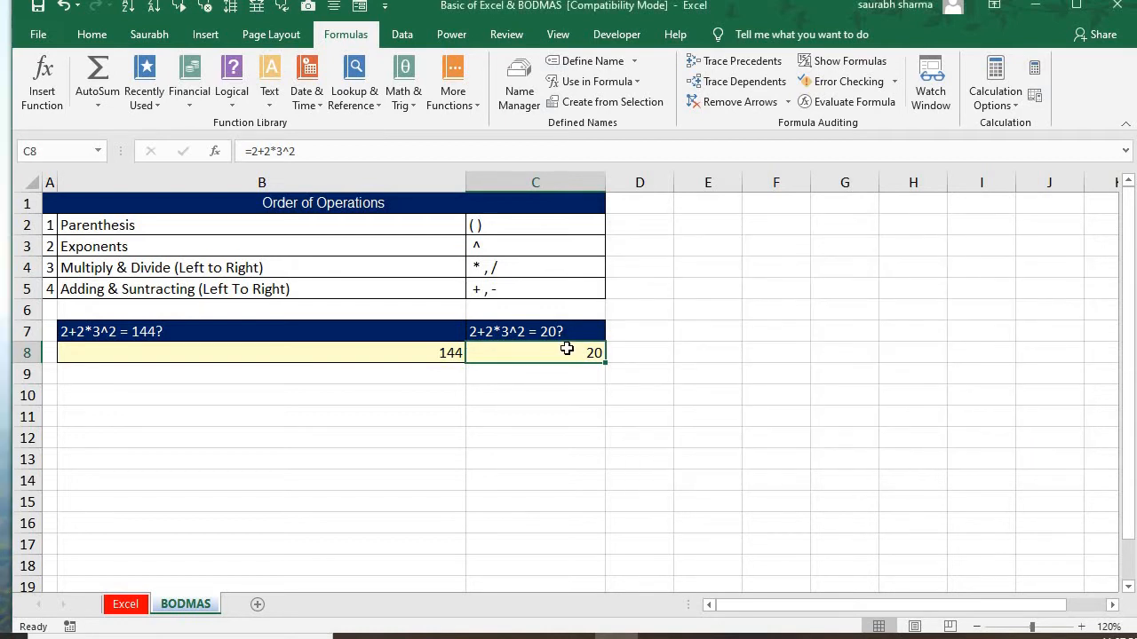
Review the formulas in C8 and B8 again by selecting each cell in turn to compare them
double_click(566, 349)
key("Return")
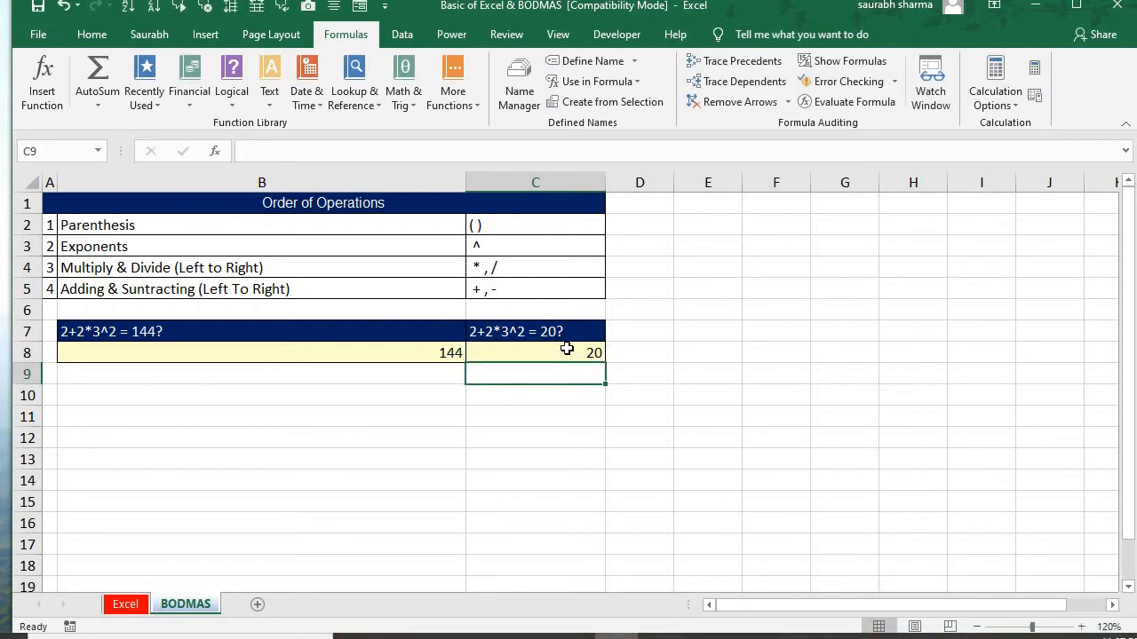
left_click(566, 349)
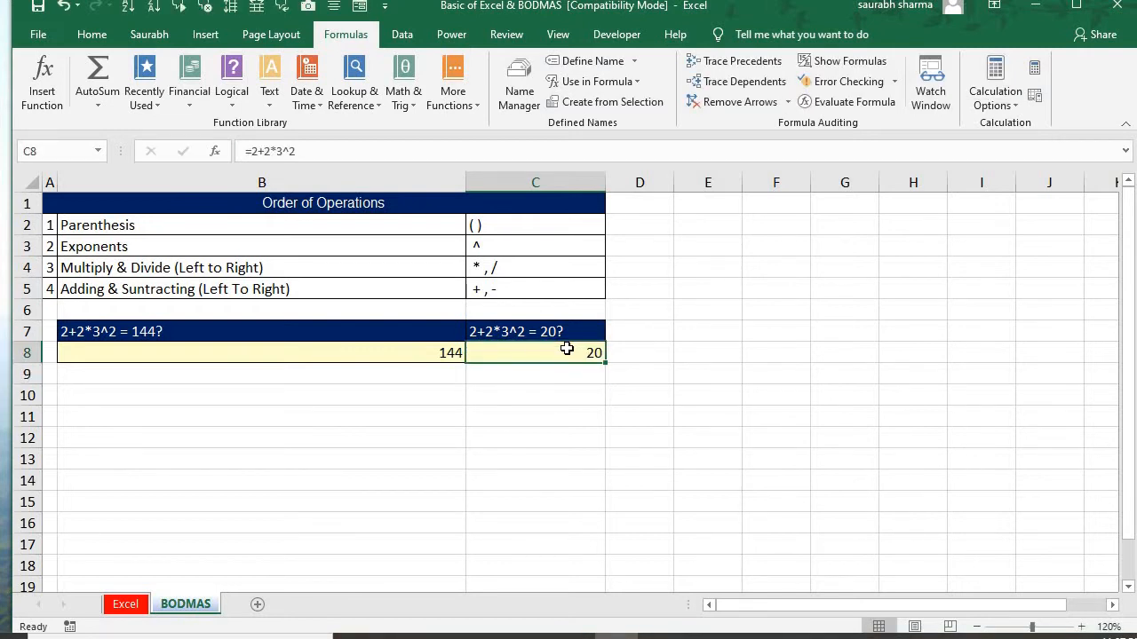
key("Left")
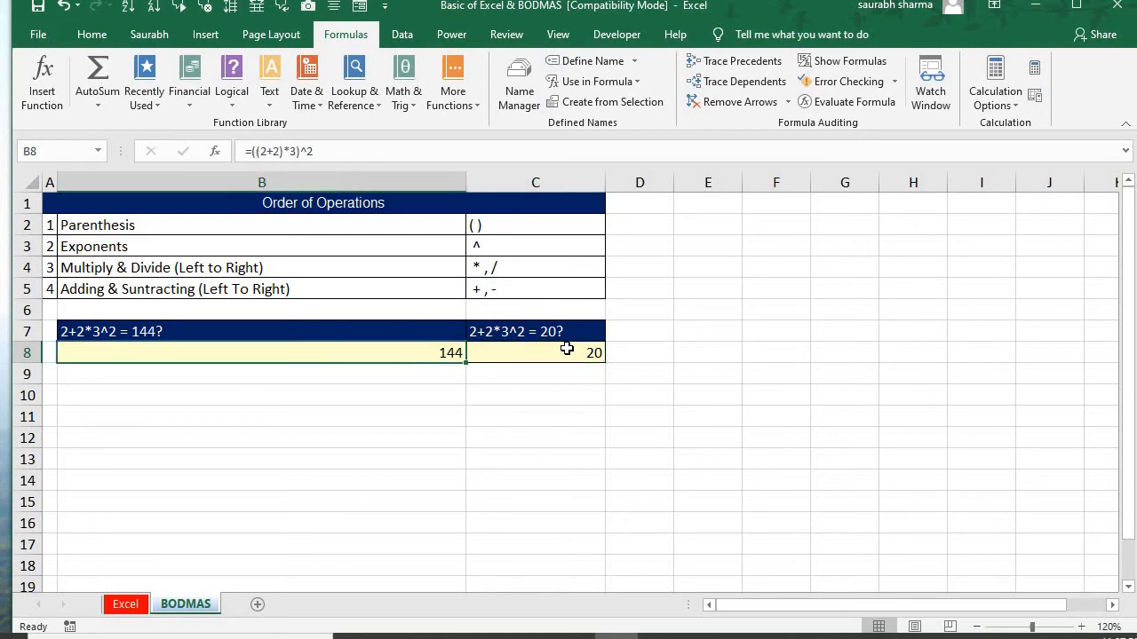
left_click(566, 349)
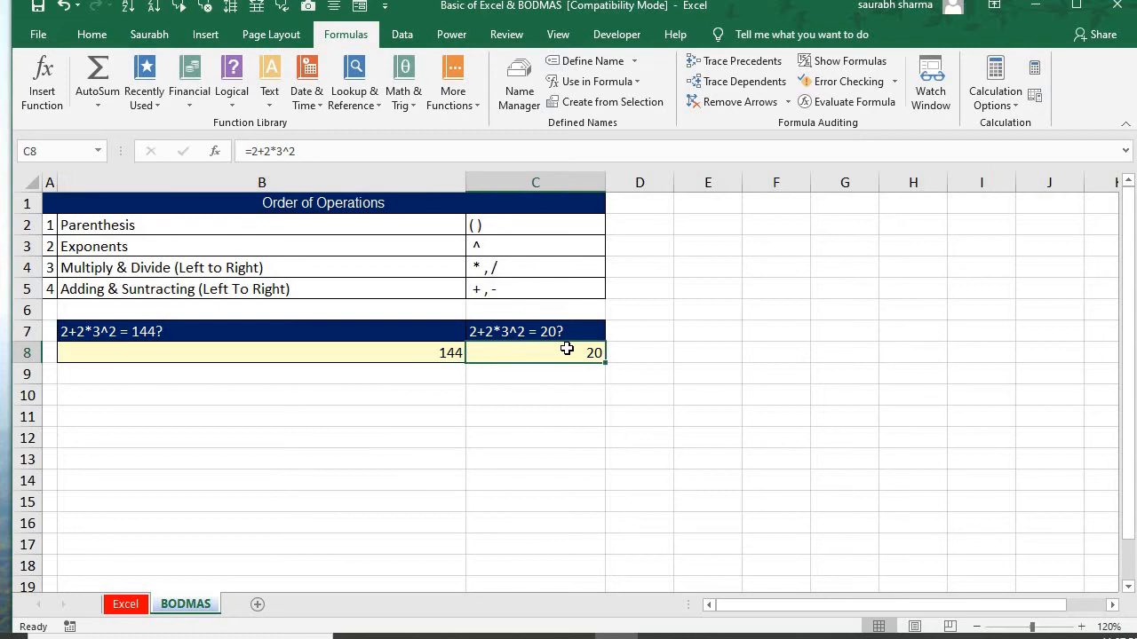
key("Left")
key("Right")
Switch to the presentation to read the BODMAS and Name Box slides, and return to the Excel workbook
key("alt+Tab")
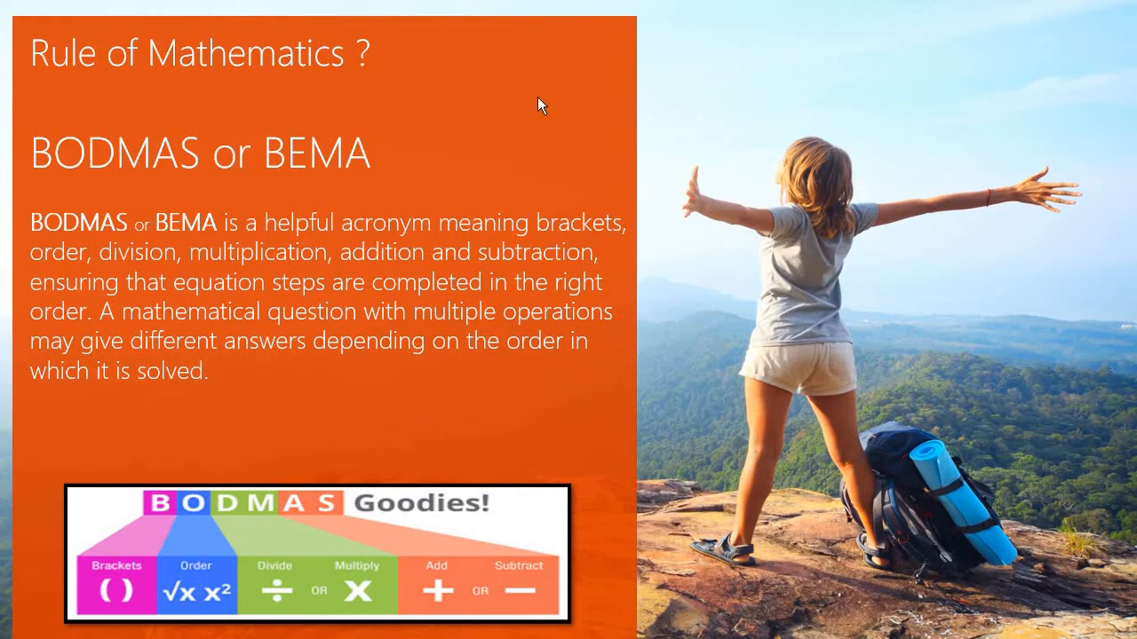
left_click(517, 113)
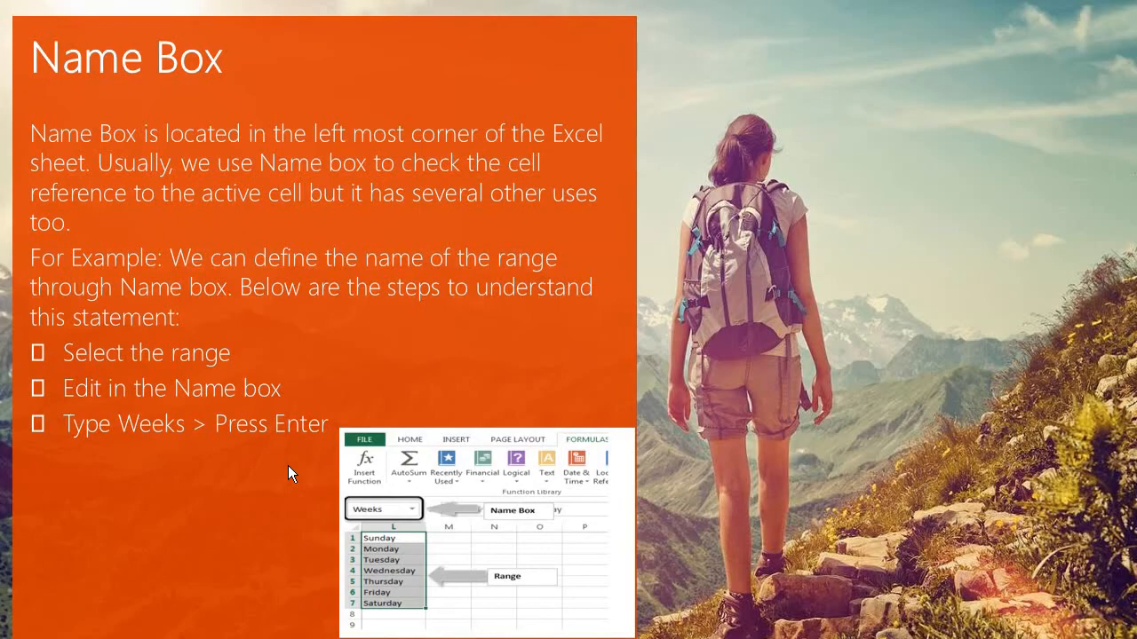
key("alt+Tab")
Enter Sunday in B10 and fill the weekday series down through Saturday in B16
key("Return")
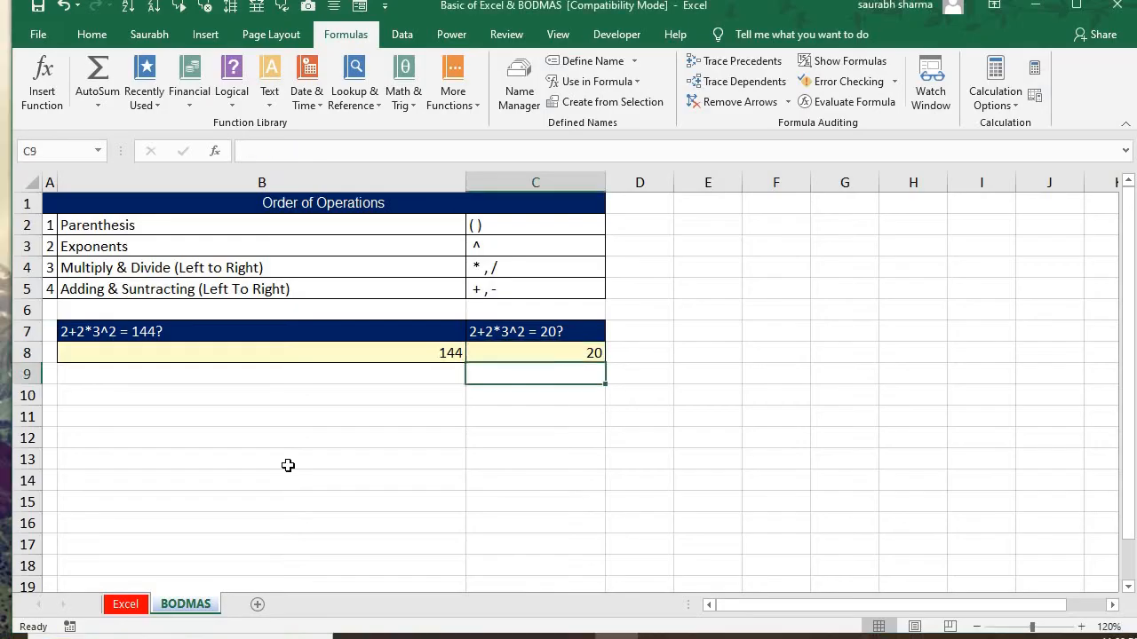
key("Down")
key("Left")
key("Left")
key("Right")
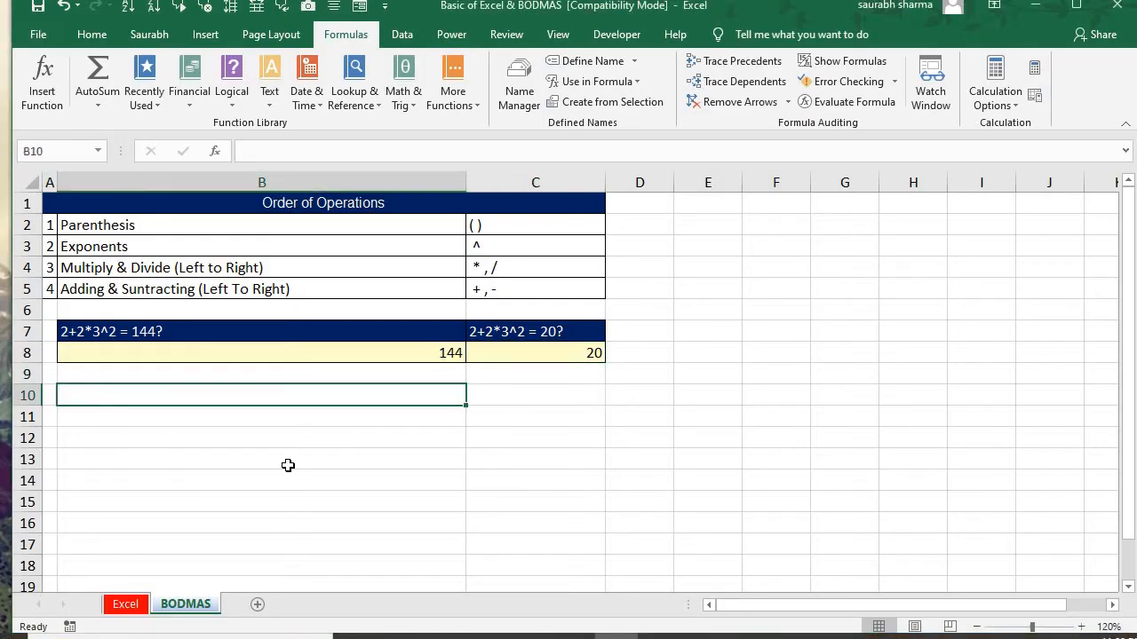
type("Sund")
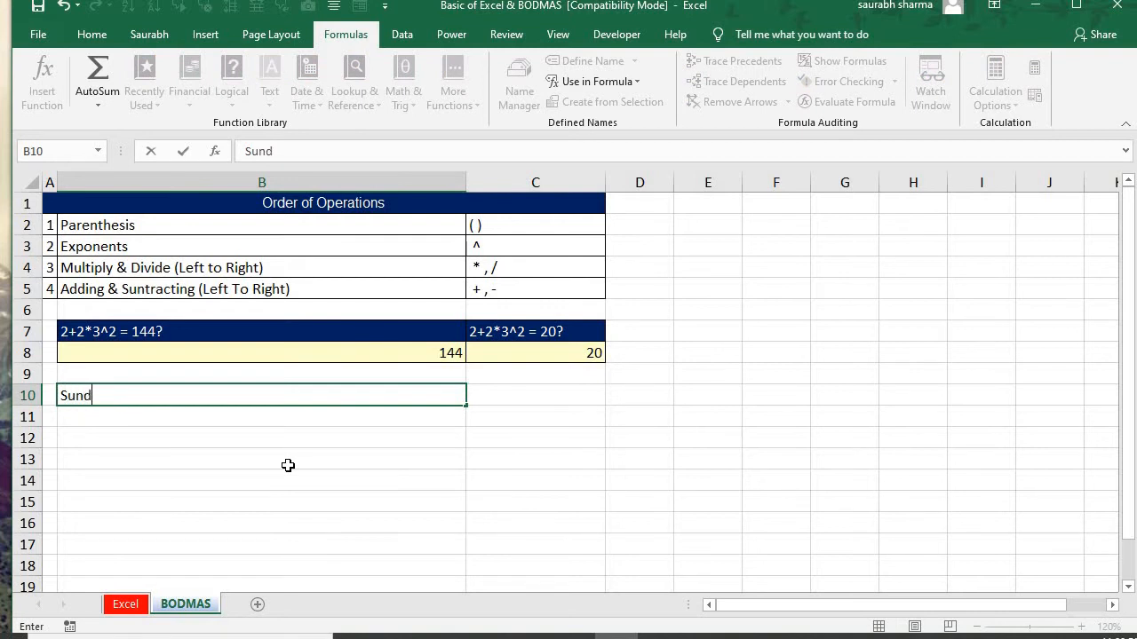
type("ay")
key("Tab")
key("Left")
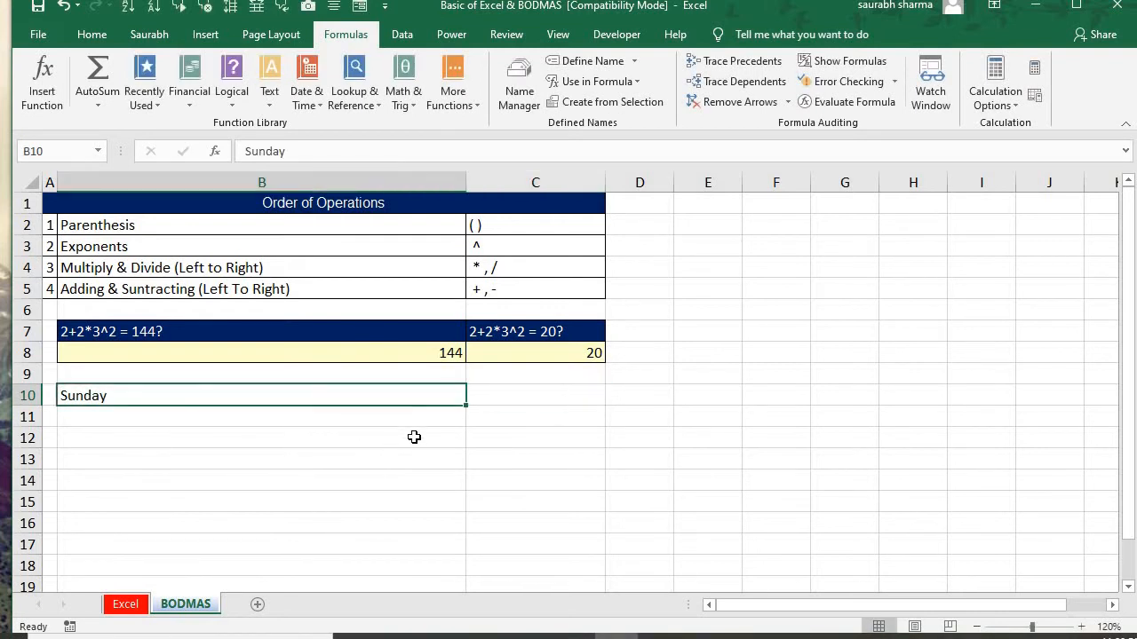
left_click_drag(465, 405, 448, 532)
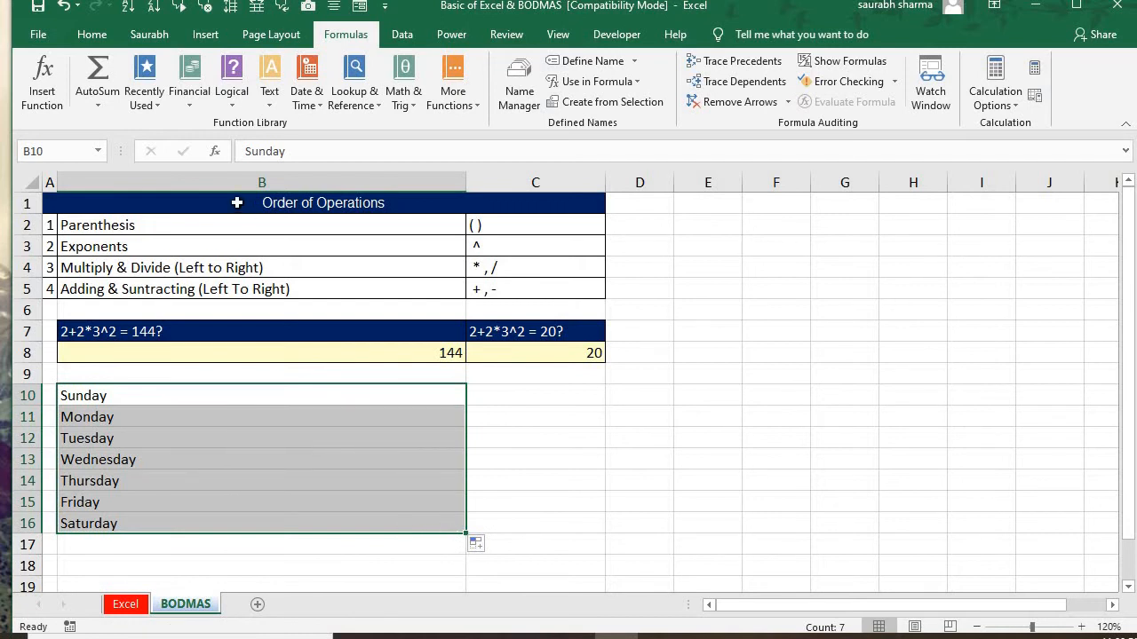
Name the selected weekday range B10:B16 Weeks using the Name Box
left_click(69, 150)
type("Weeks")
key("Return")
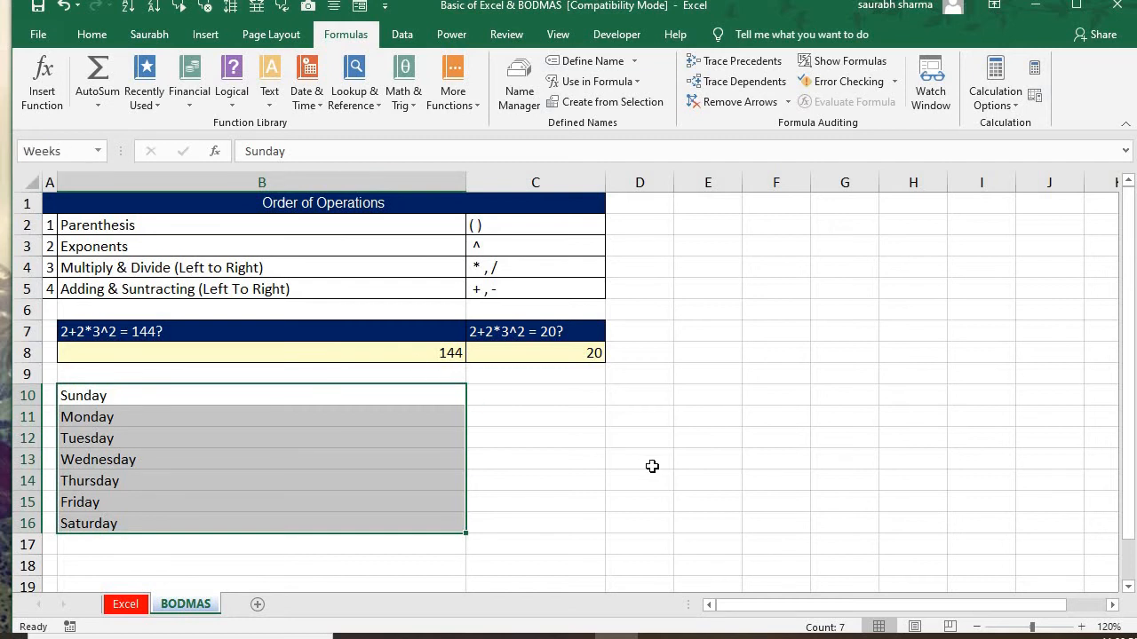
Select the empty cell D13, and use the Name Box to jump to the named range Weeks
left_click(651, 466)
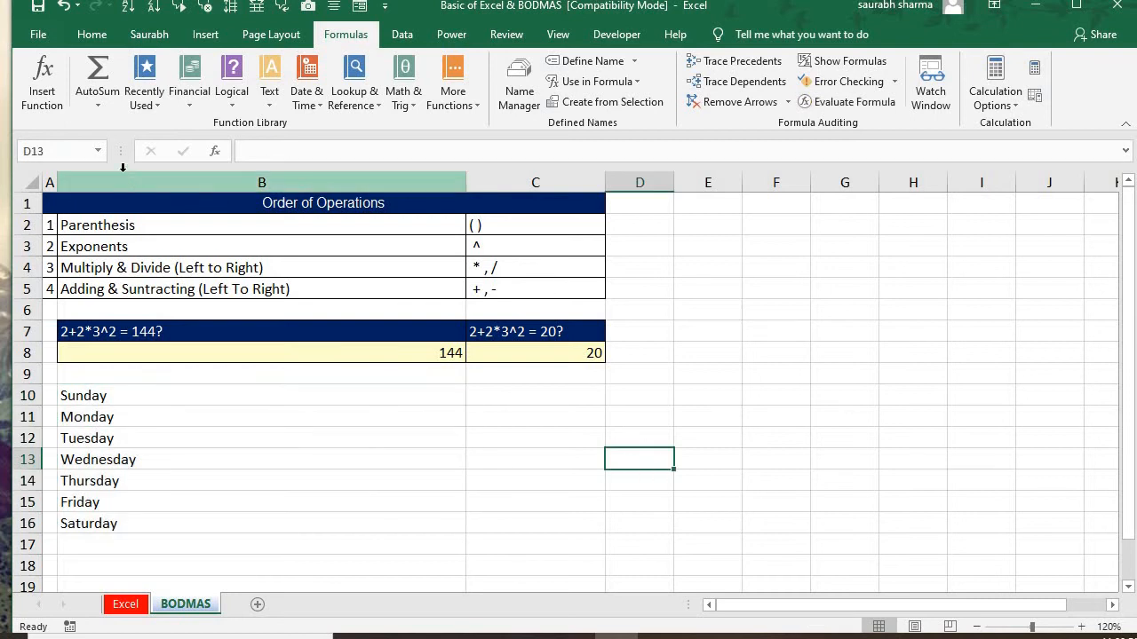
left_click(101, 151)
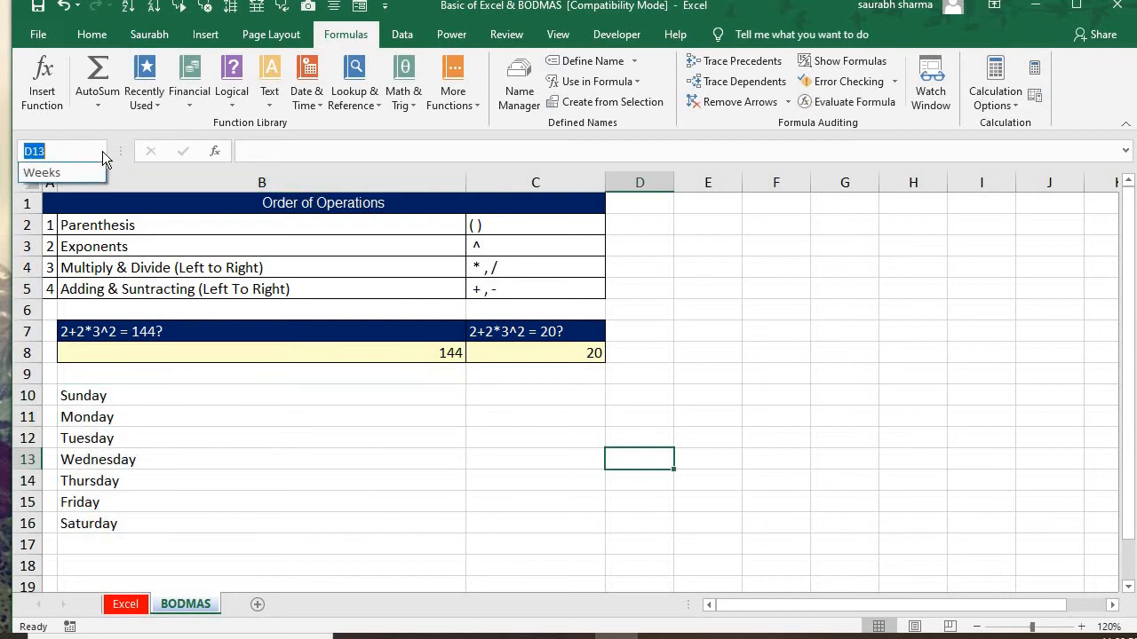
left_click(96, 173)
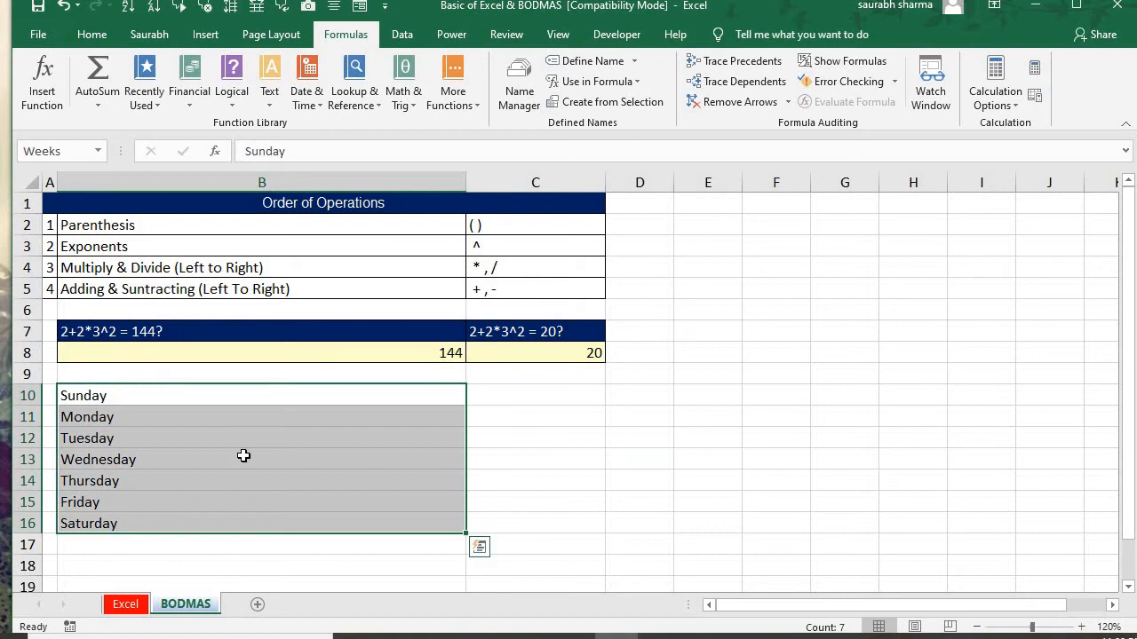
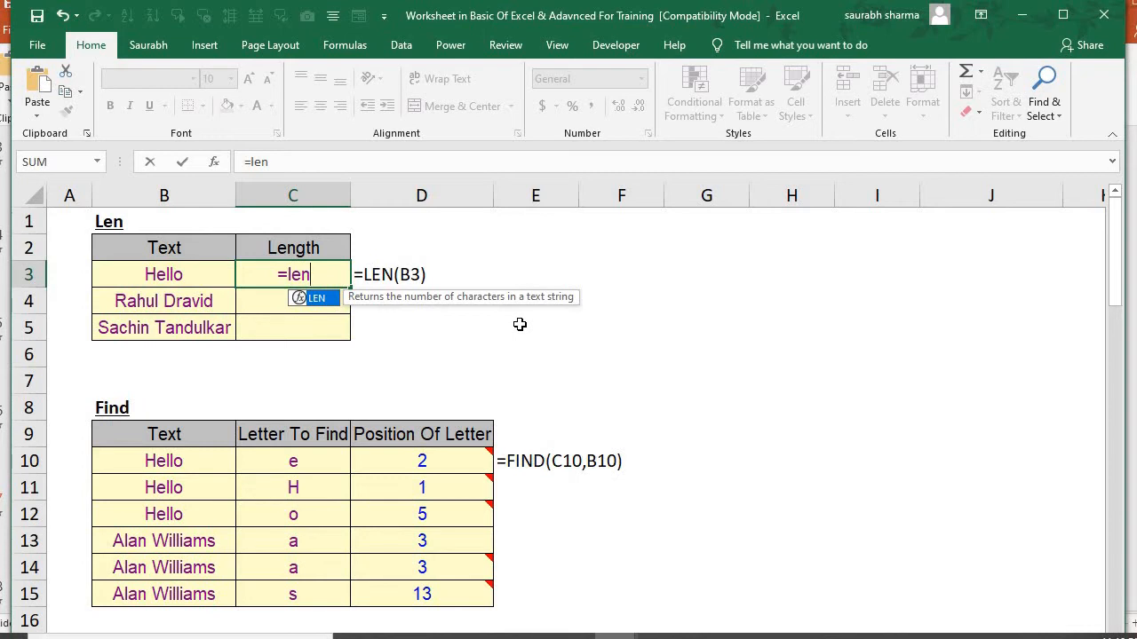
Enter the formula =LEN(B3) in cell C3 to count the characters of the first text
key("BackSpace")
key("BackSpace")
key("BackSpace")
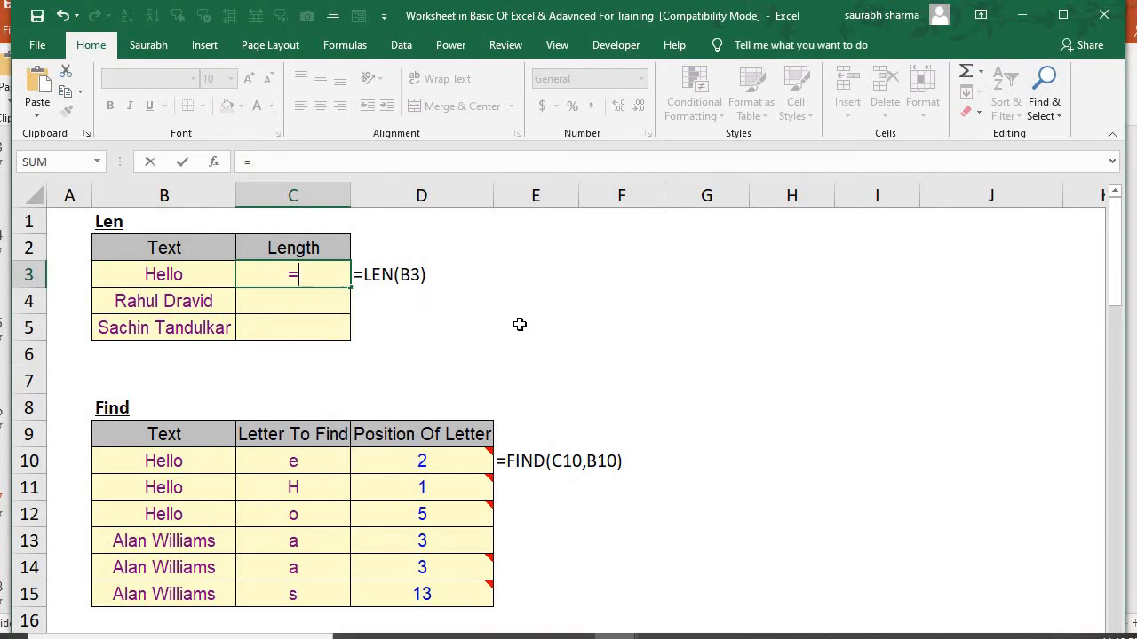
key("BackSpace")
type("+")
key("BackSpace")
type("=Len")
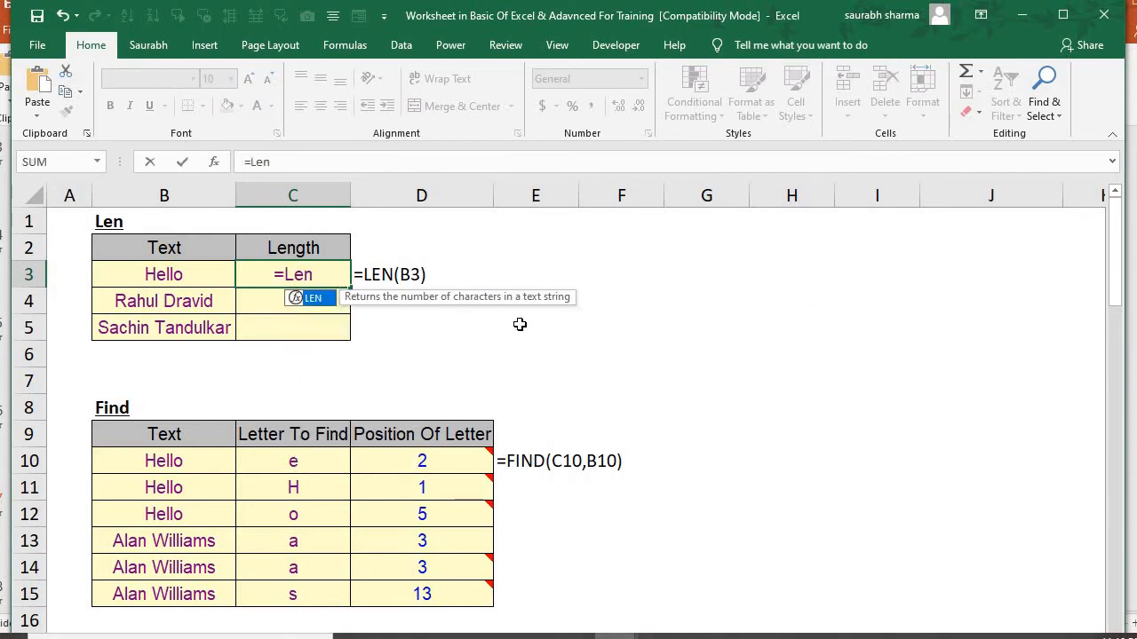
key("Tab")
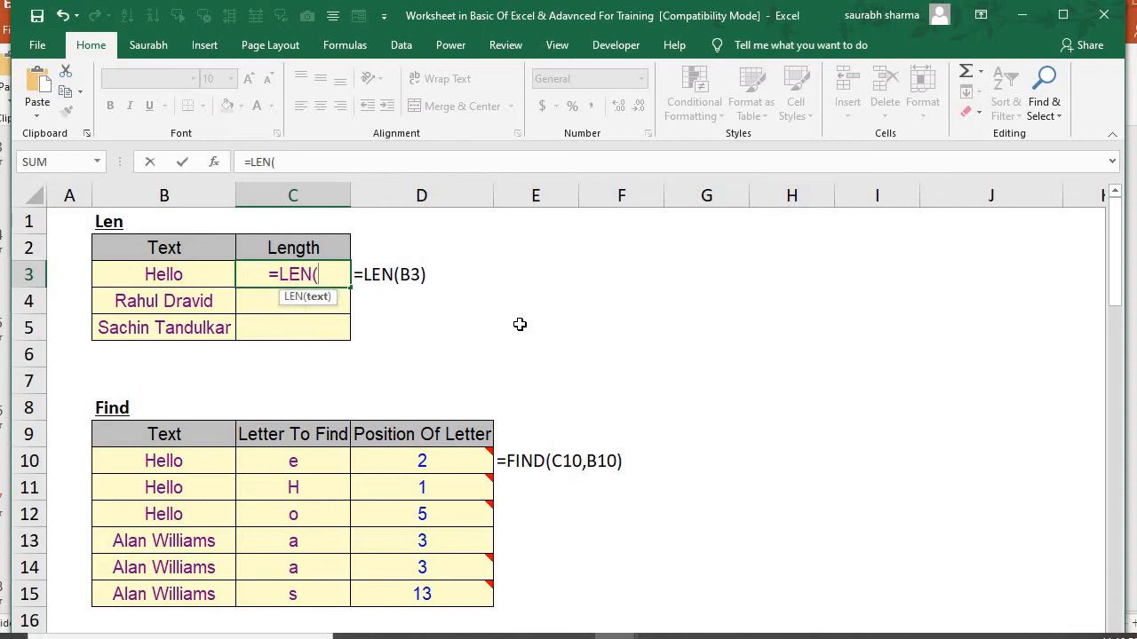
key("Left")
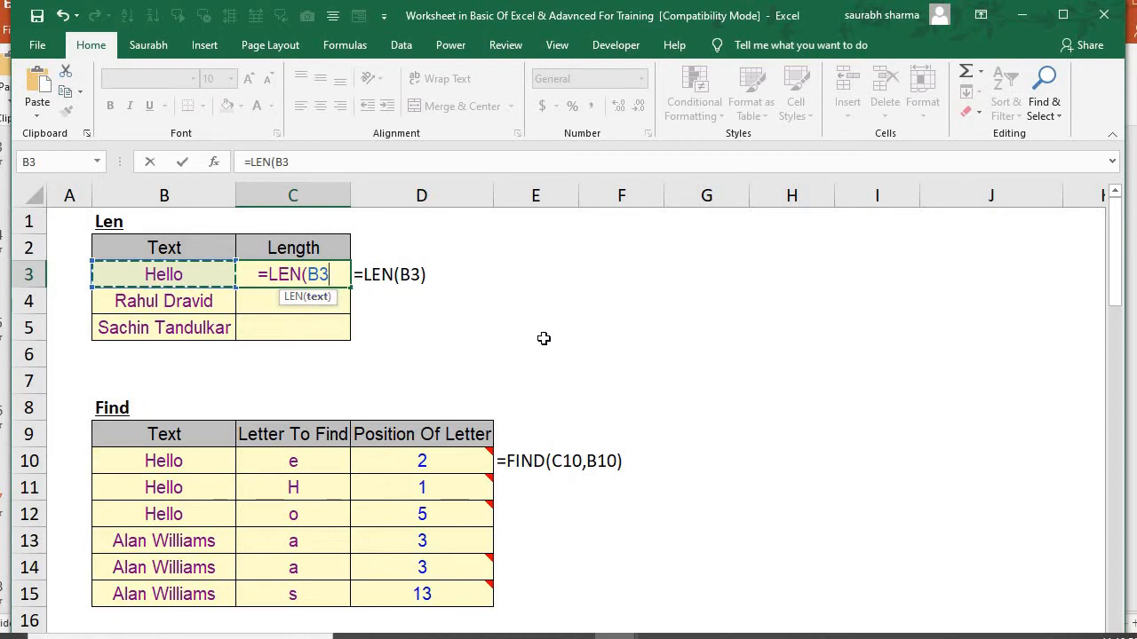
type(")")
key("Return")
Fill the LEN formula from C3 down through C5
key("Up")
key("shift+Down")
key("shift+Down")
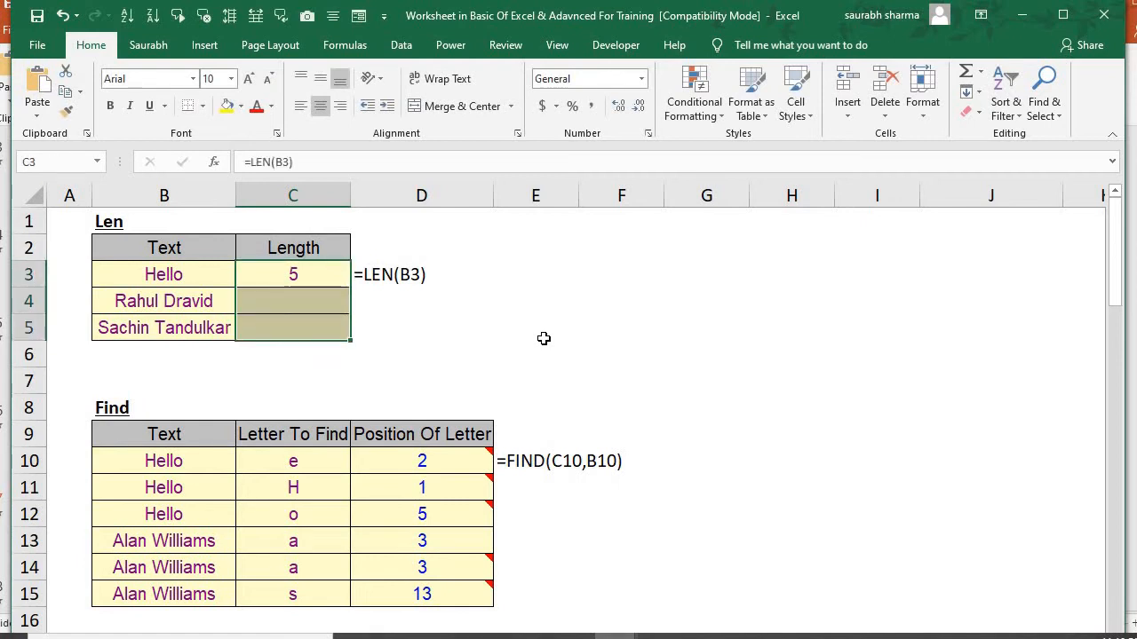
key("ctrl+d")
key("Down")
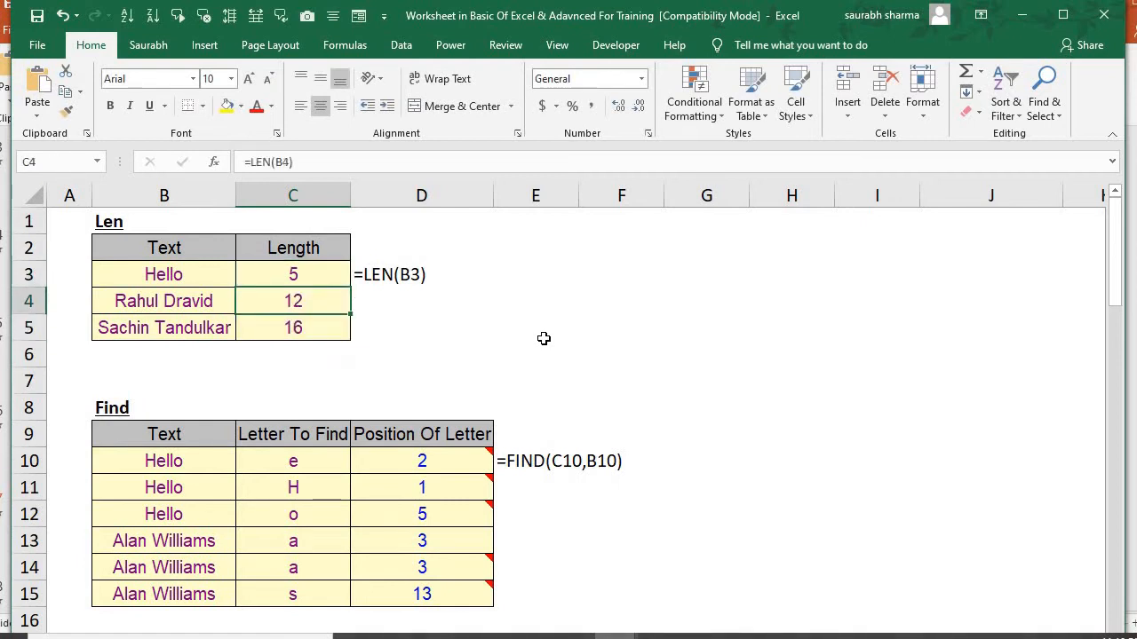
key("Up")
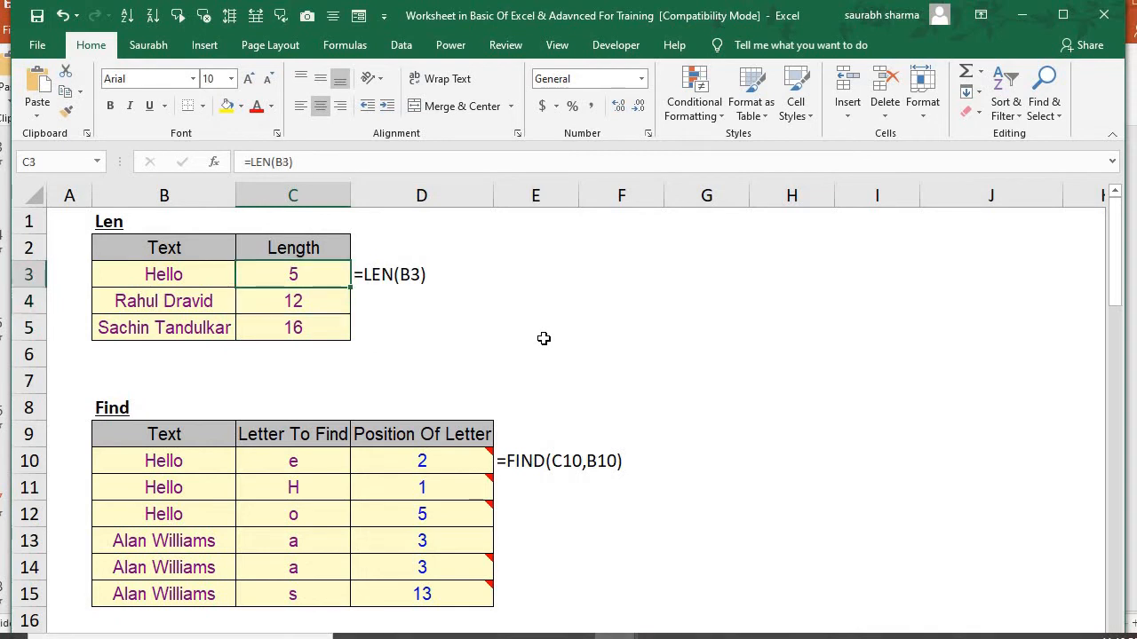
Write the note "Ctrl +D" in cell E2 beside the Len table
key("Up")
key("Right")
key("Right")
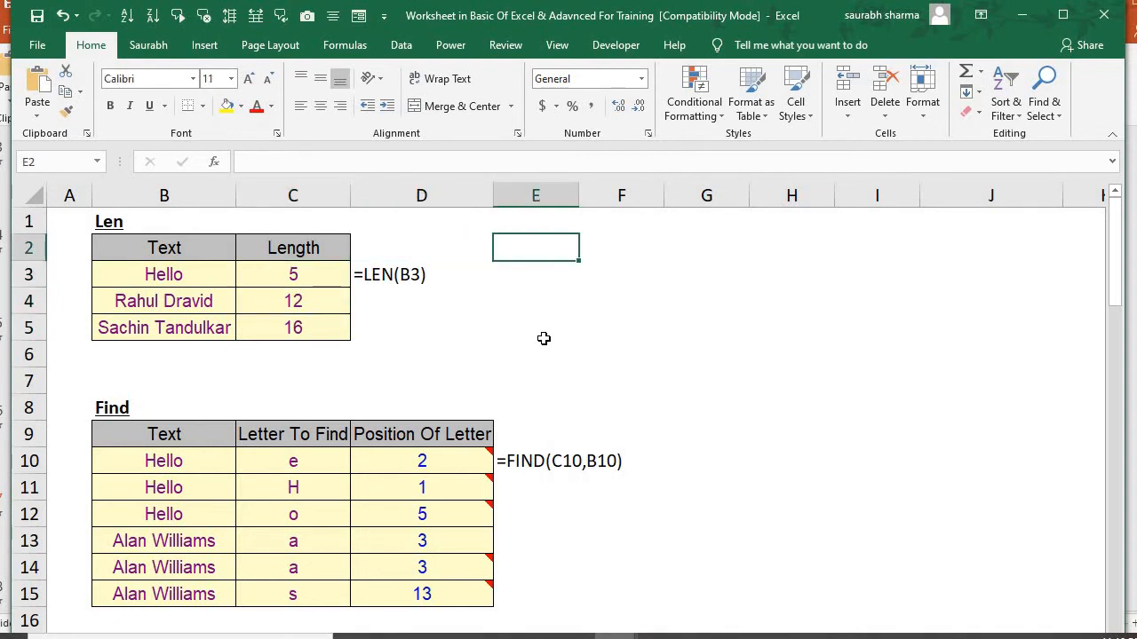
type("Ctrl ")
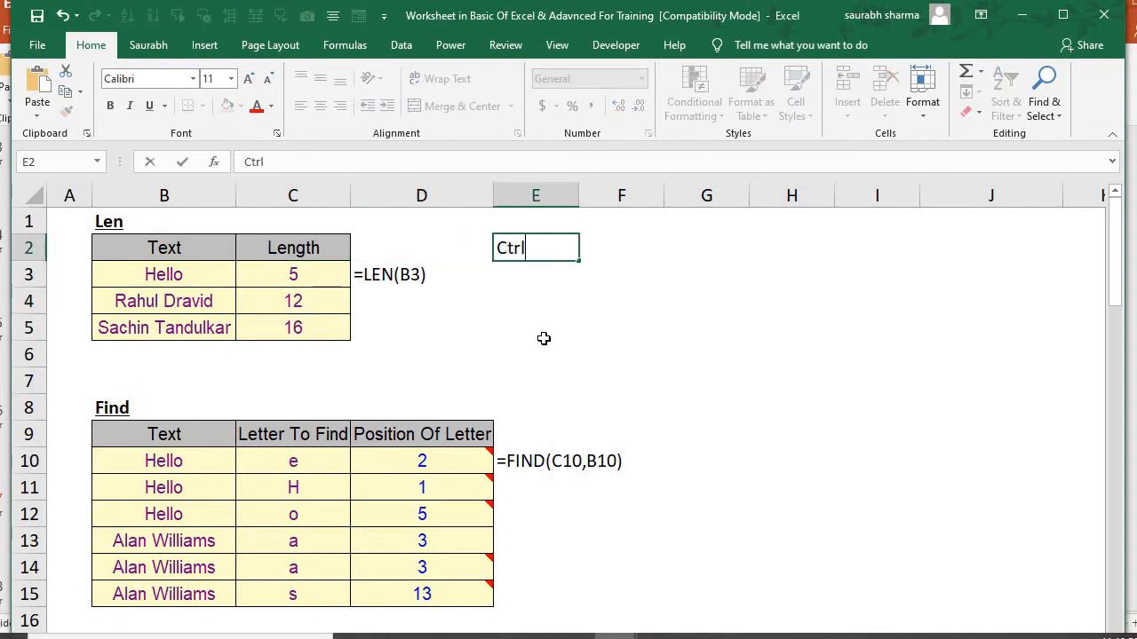
type("+D")
key("Tab")
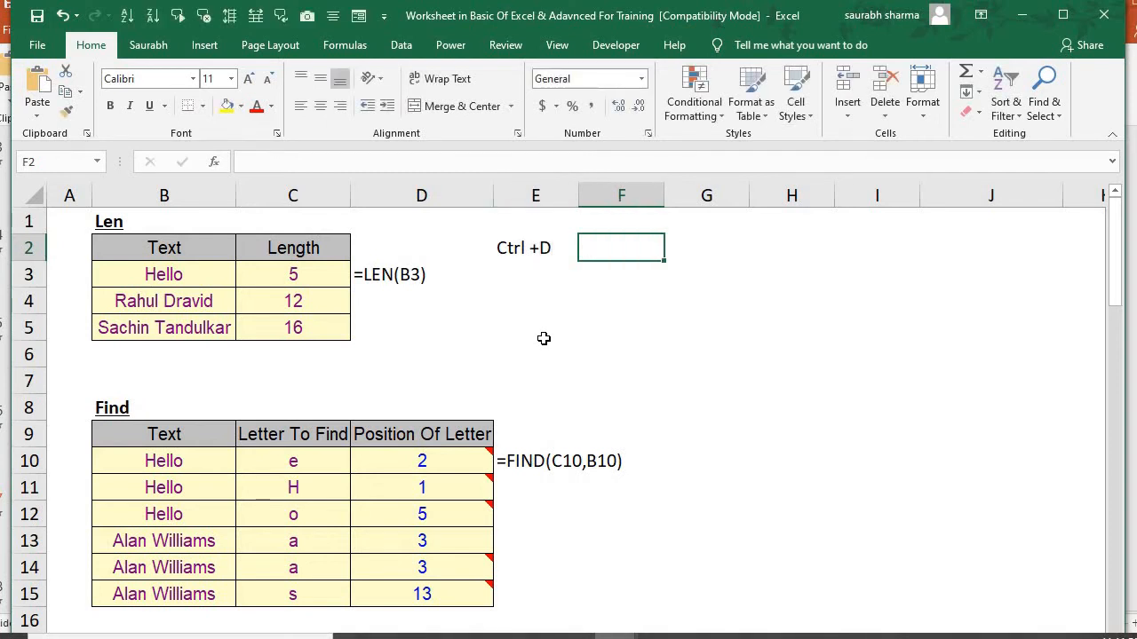
Enter the description "Copy above cell to down" in cell F2
type("Copey")
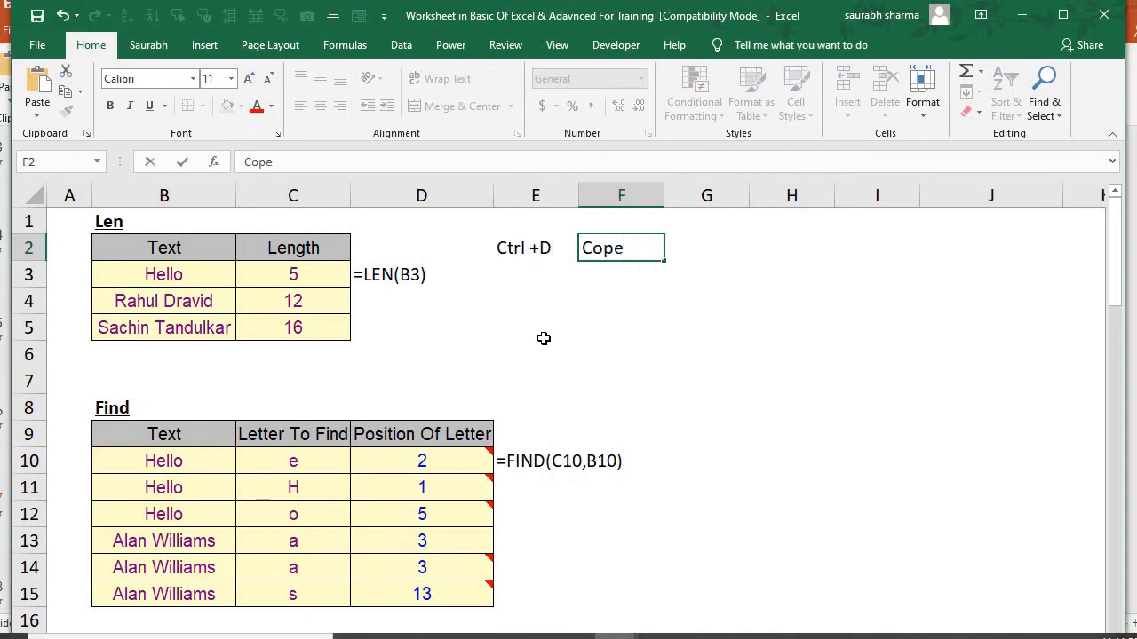
key("BackSpace")
key("BackSpace")
key("BackSpace")
type("y above ce")
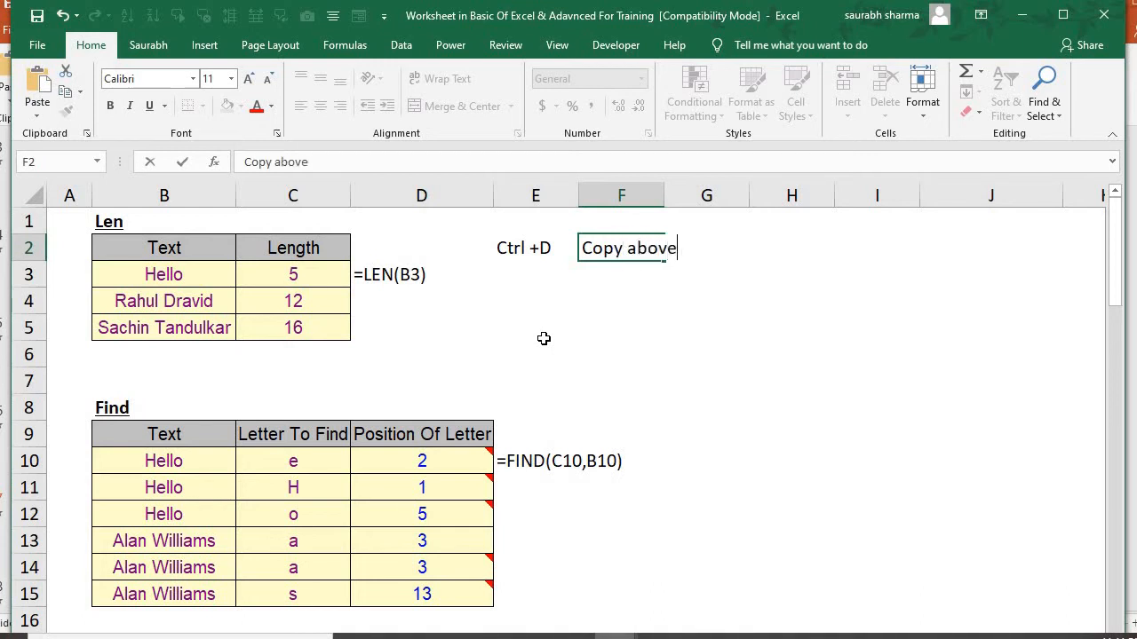
type("ll to down")
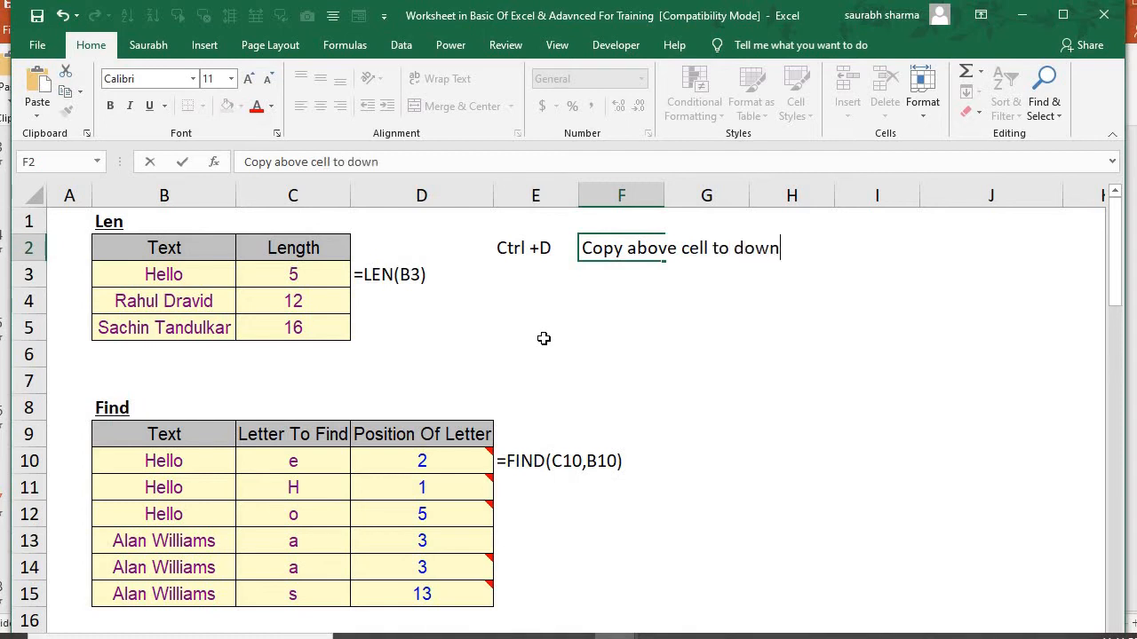
key("Tab")
Write the note "Ctrl + R" in cell E3, below the first shortcut note
key("Return")
key("Left")
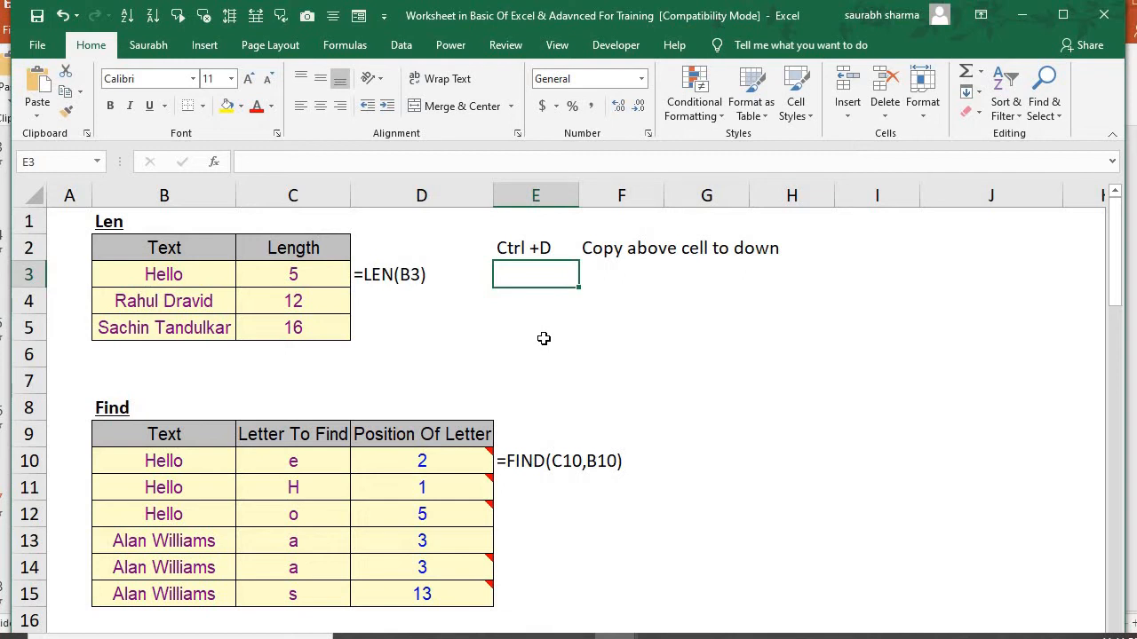
type("Ctrl")
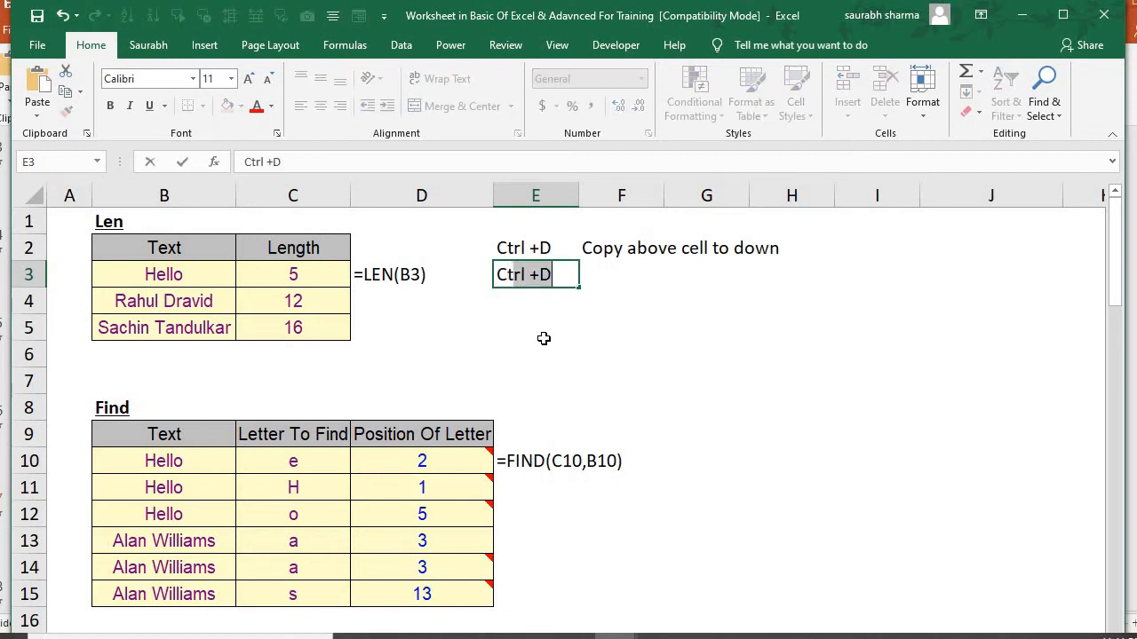
type(" + ")
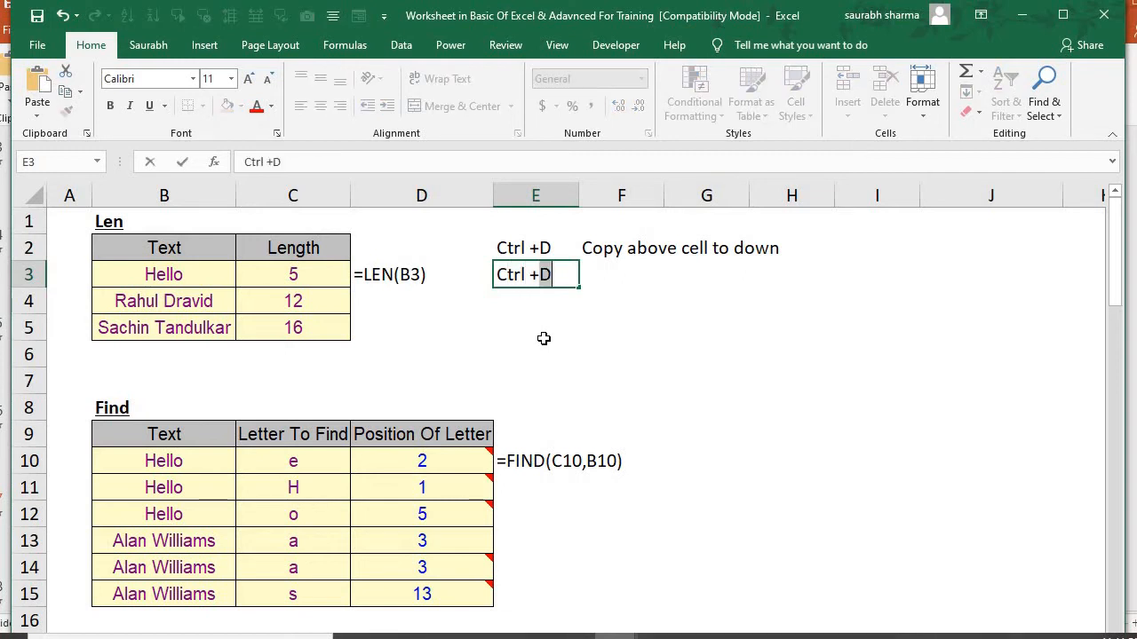
type("R")
key("Tab")
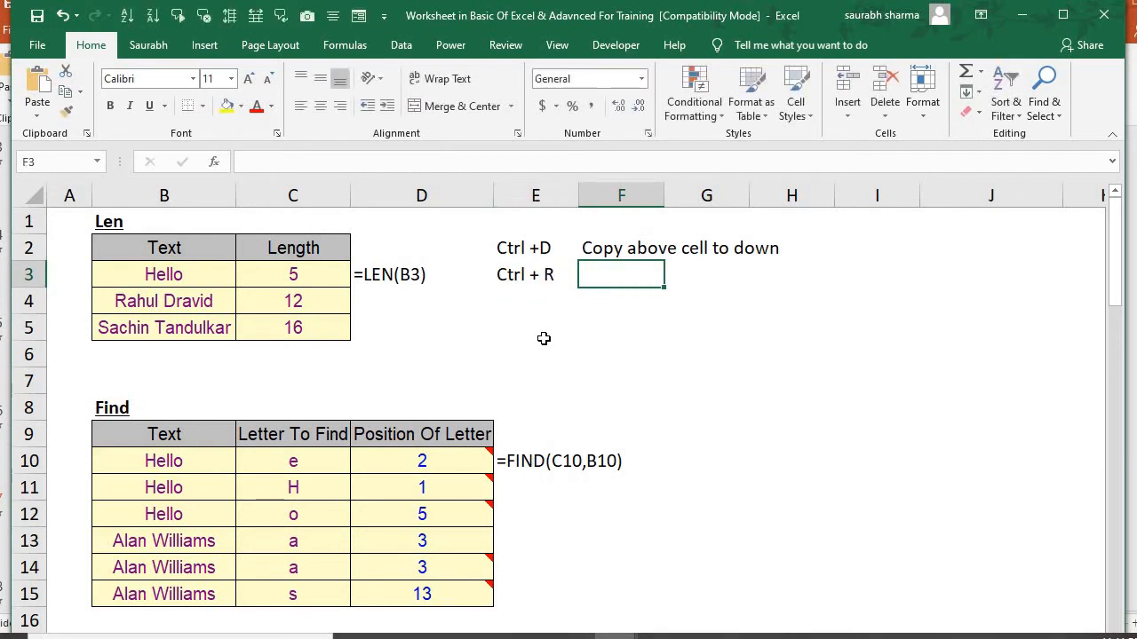
Copy the description in F2 down into F3
key("Up")
key("shift+Down")
key("ctrl+d")
key("Down")
Reword the description in F3 as "Copy to right"
key("F2")
key("BackSpace")
key("BackSpace")
key("BackSpace")
key("BackSpace")
key("BackSpace")
key("BackSpace")
key("BackSpace")
key("BackSpace")
key("BackSpace")
key("BackSpace")
key("BackSpace")
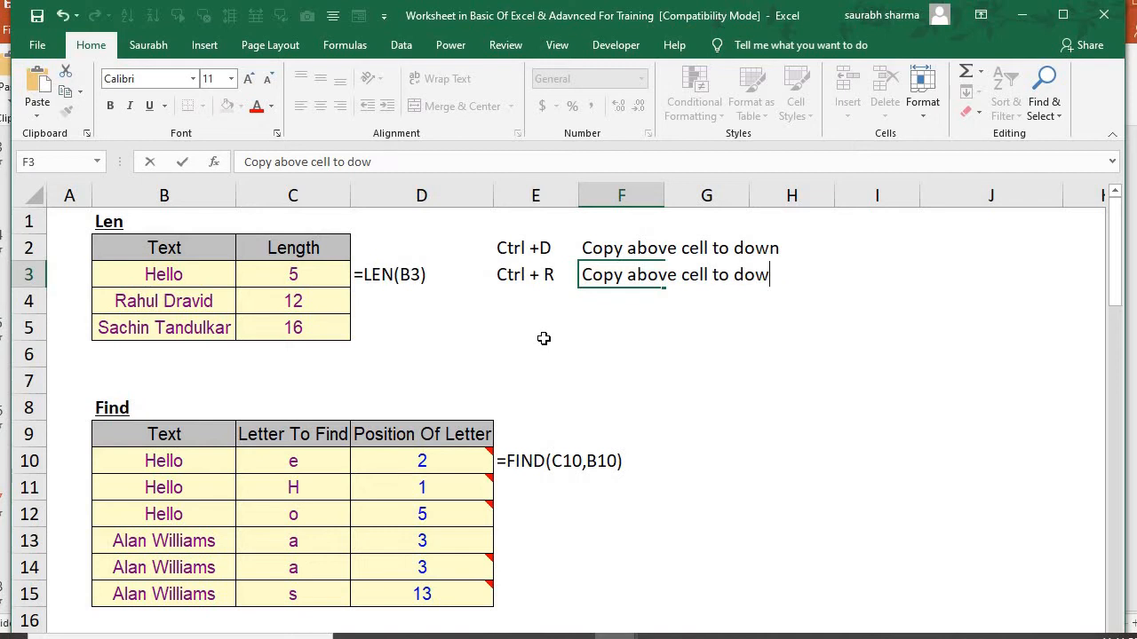
key("BackSpace")
key("BackSpace")
key("BackSpace")
key("BackSpace")
key("BackSpace")
key("BackSpace")
key("BackSpace")
type("to right")
key("Tab")
Examine the copied LEN formulas in C4 and C5 and the text cells they reference
key("Left")
key("Left")
key("Left")
key("Left")
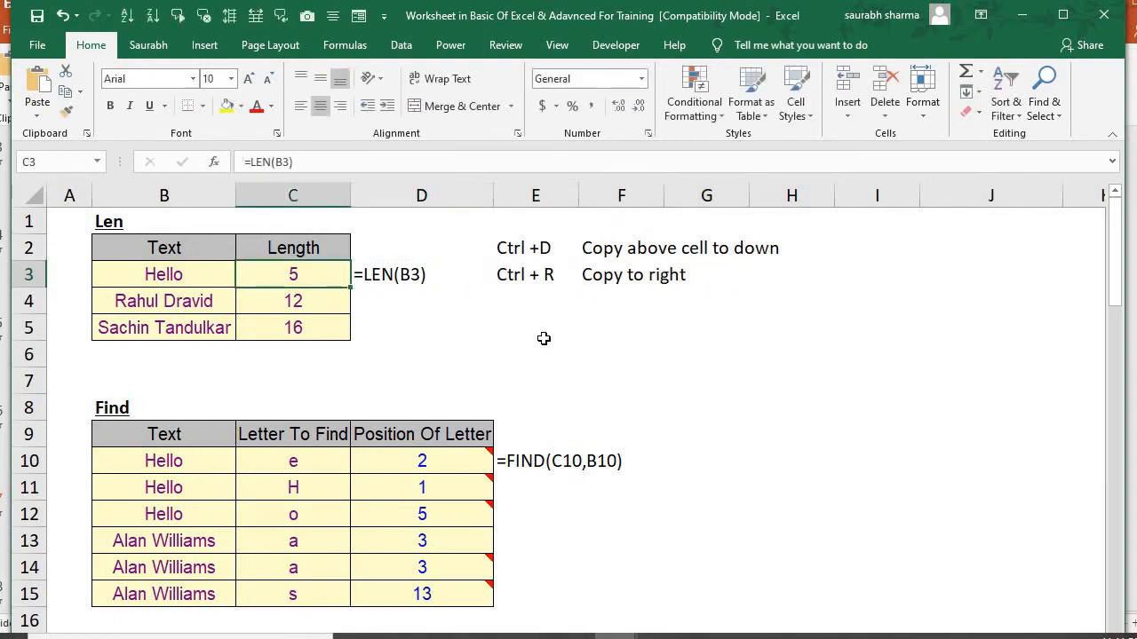
key("Left")
key("Down")
key("Right")
key("Up")
key("Down")
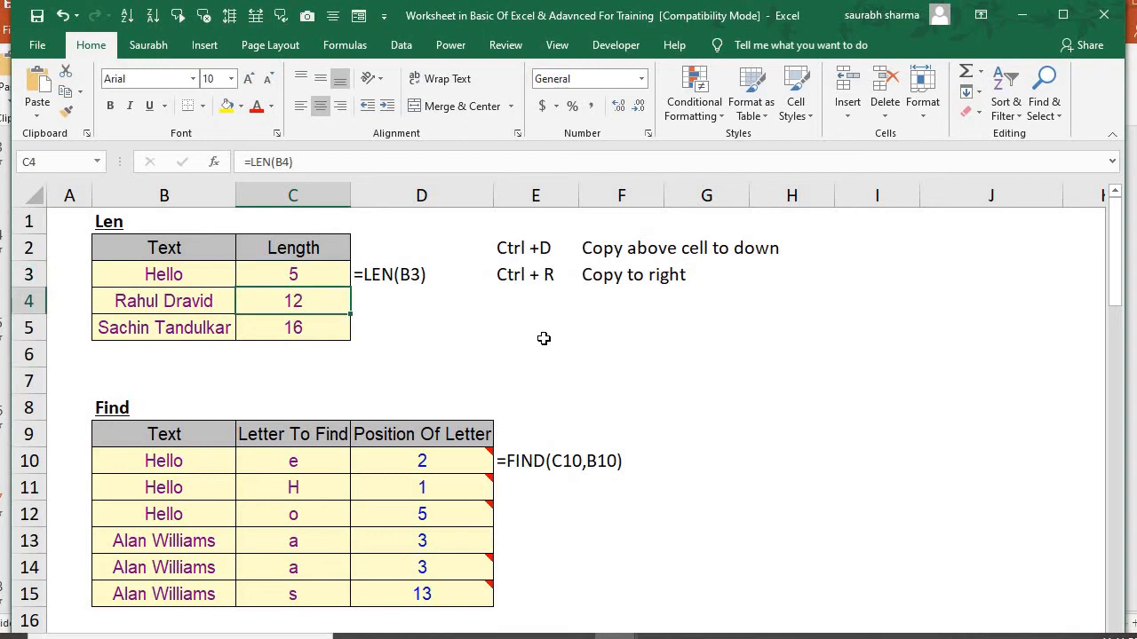
key("F2")
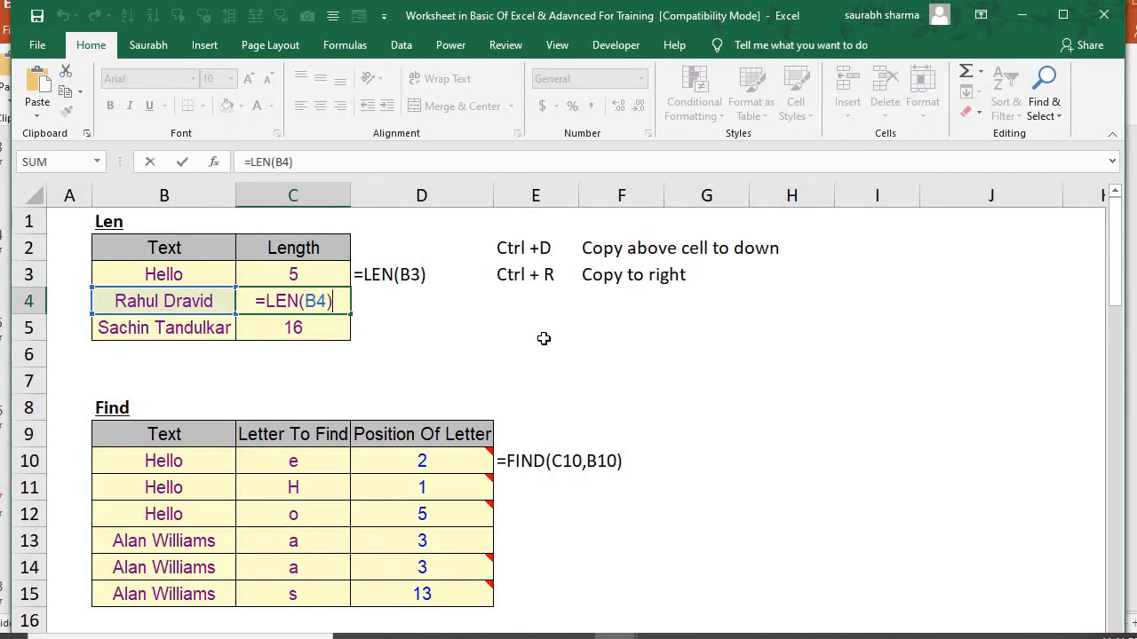
key("shift+Tab")
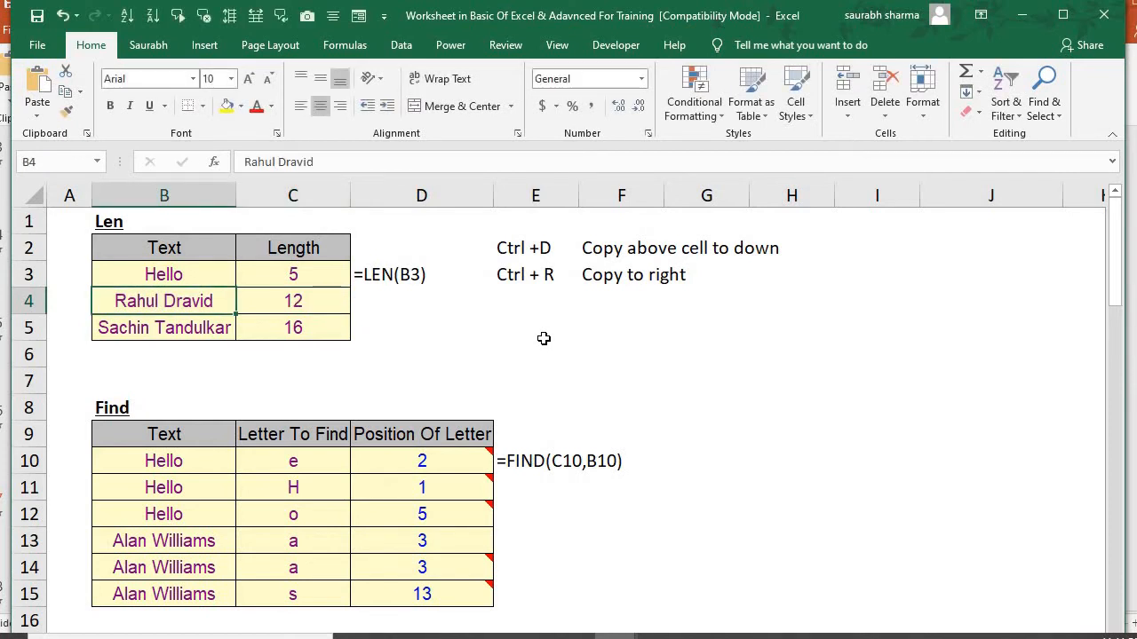
key("Tab")
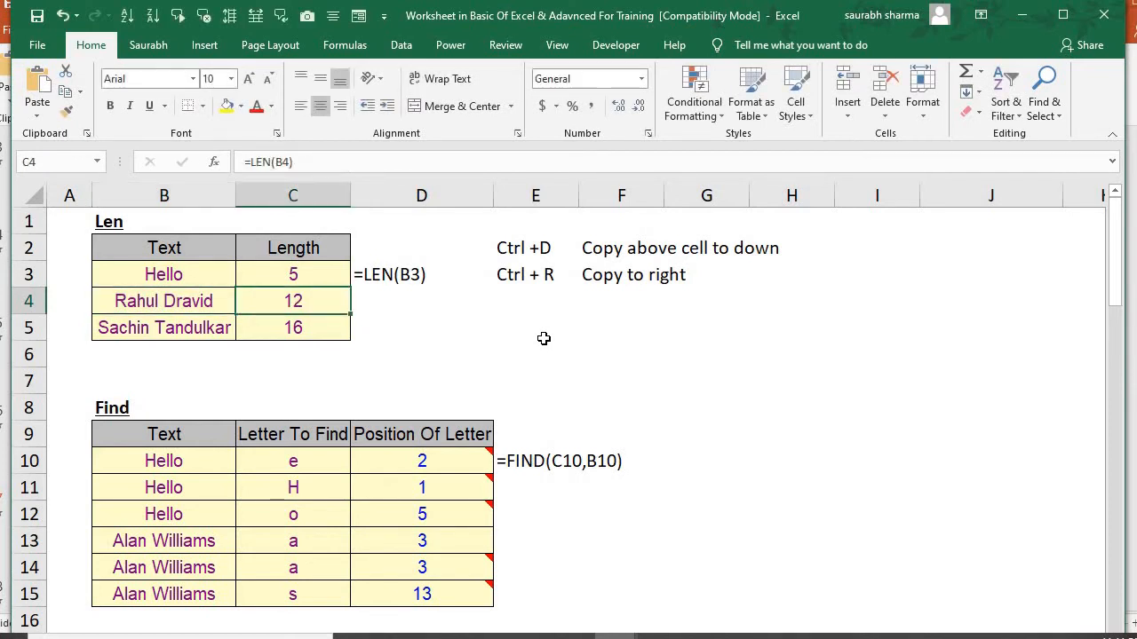
key("Left")
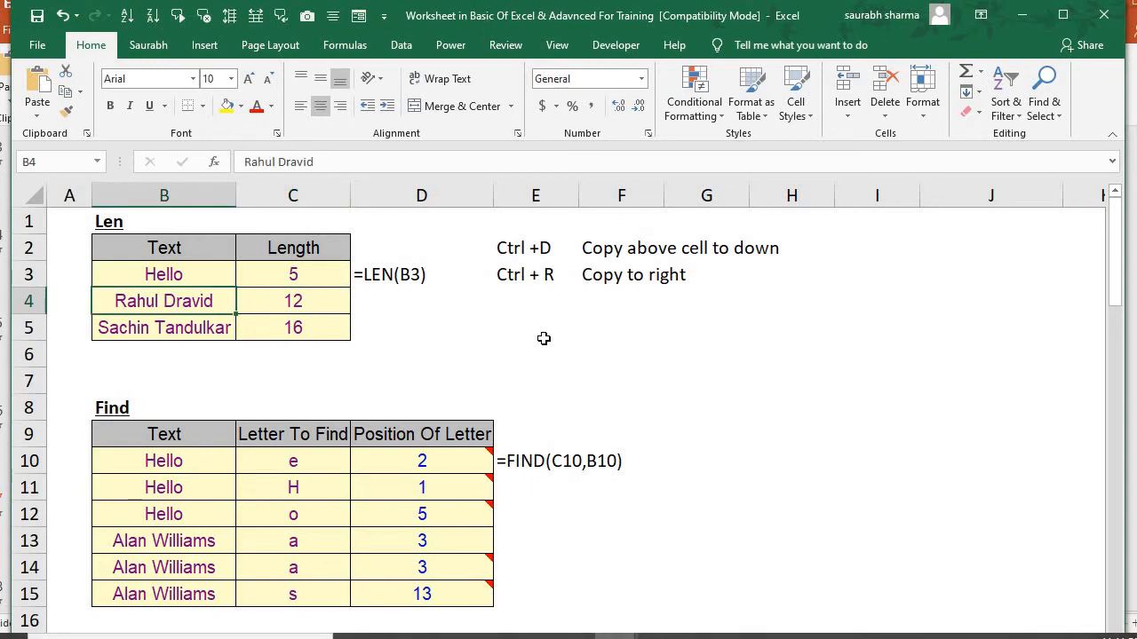
key("Right")
key("F2")
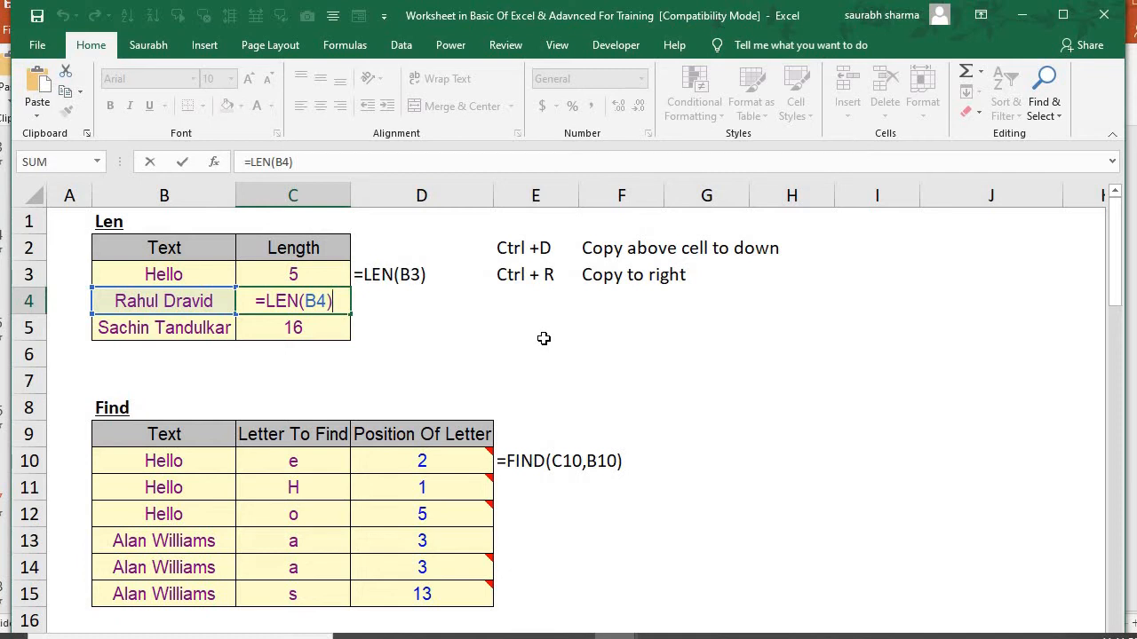
key("Return")
key("F2")
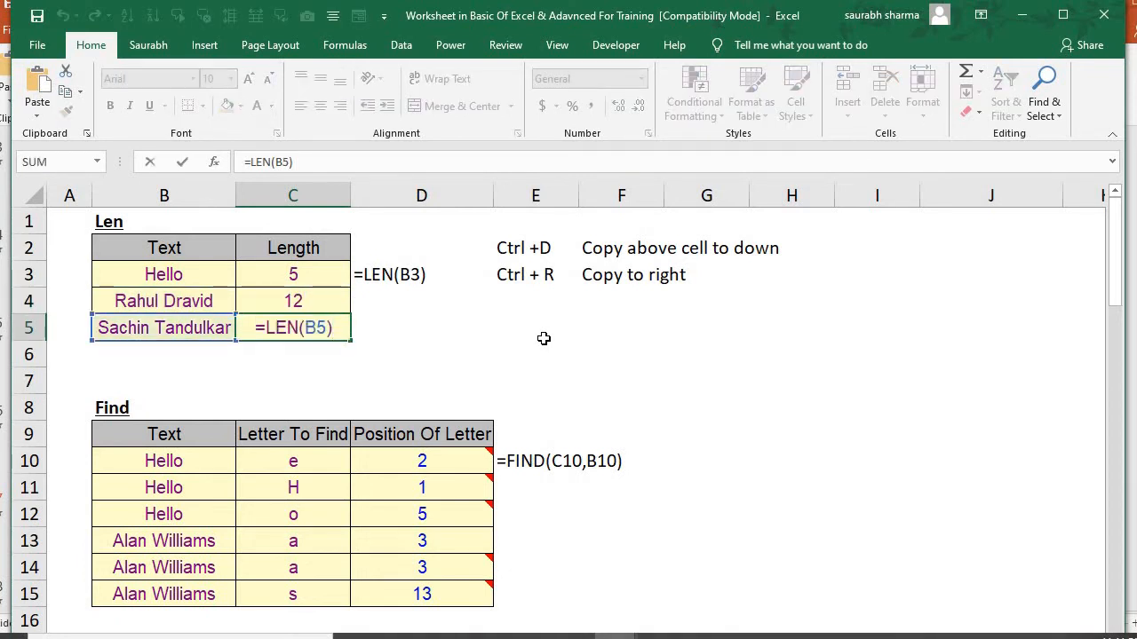
key("ctrl+Return")
key("Down")
key("Up")
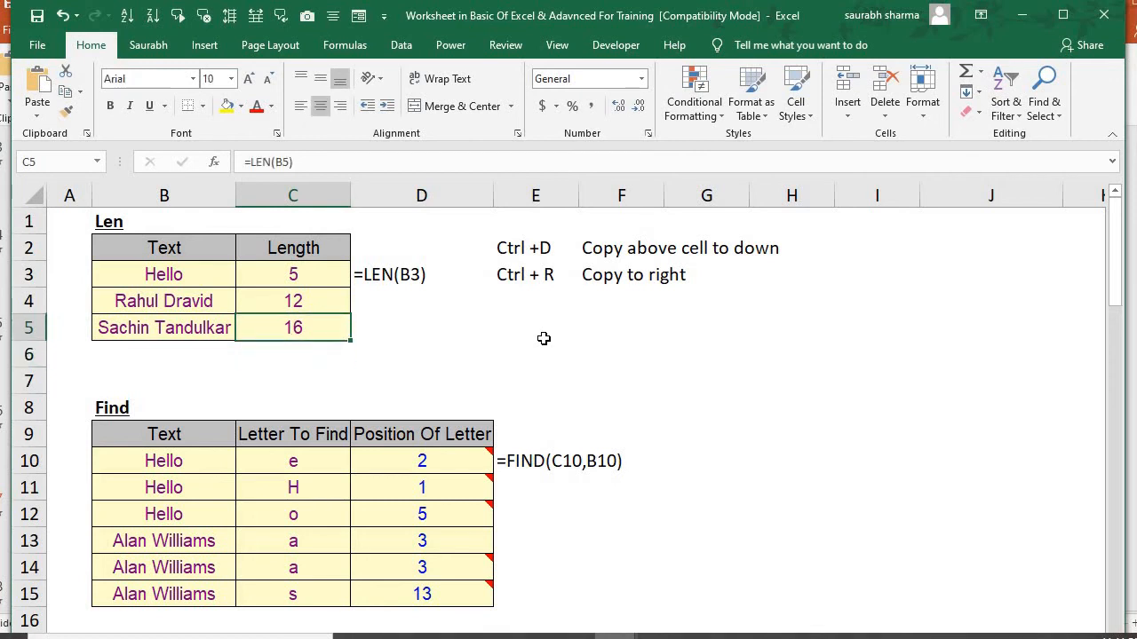
Clear the Position Of Letter results in D10:D15 of the Find table, and select D10
key("Down")
key("Down")
key("Down")
key("Down")
key("Down")
key("Down")
key("Down")
key("Down")
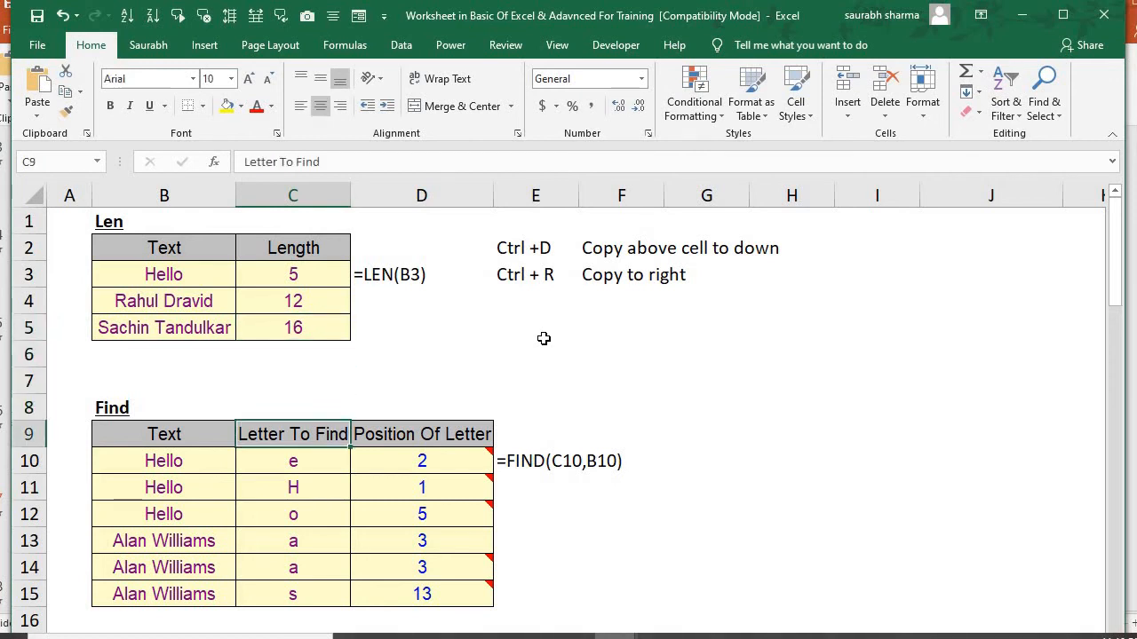
key("Down")
key("Down")
key("Down")
key("Down")
key("Down")
key("Down")
key("Down")
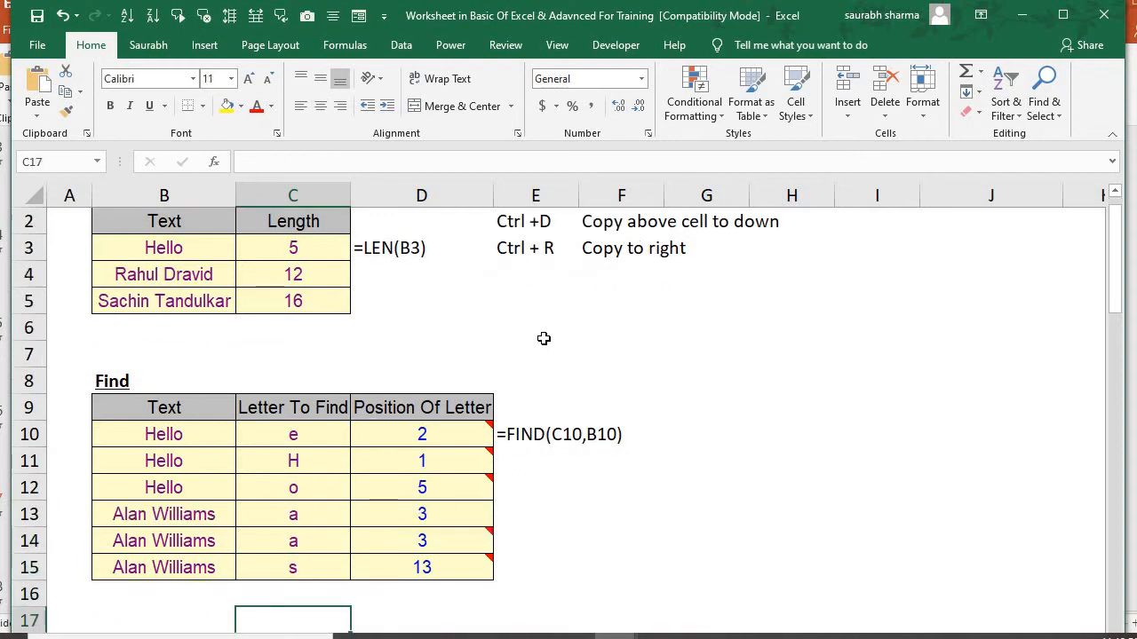
key("Up")
key("Up")
key("Up")
key("Up")
key("Up")
key("Up")
key("Up")
key("Up")
key("Up")
key("Up")
key("Up")
key("Up")
key("Up")
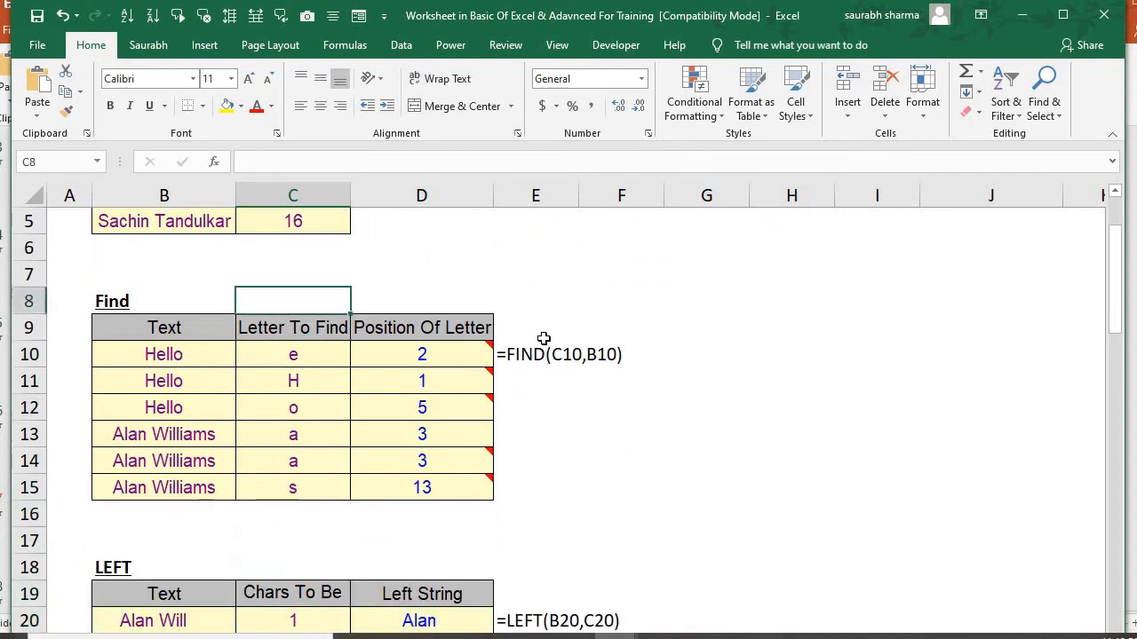
key("Down")
key("Down")
key("Down")
key("Right")
key("ctrl+shift+Down")
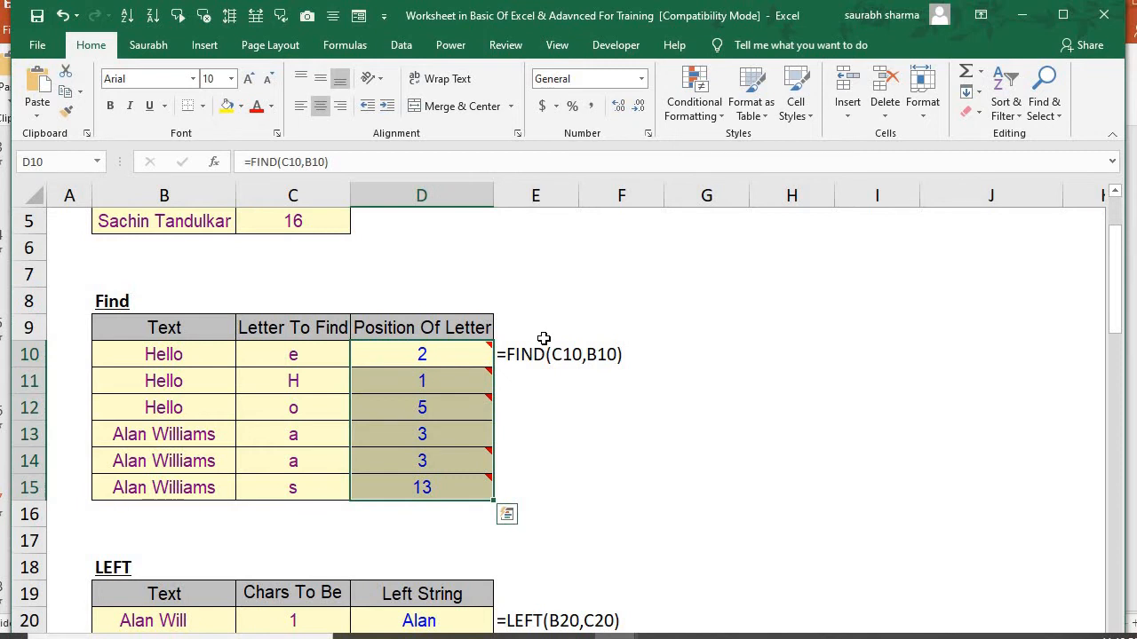
key("ctrl+f")
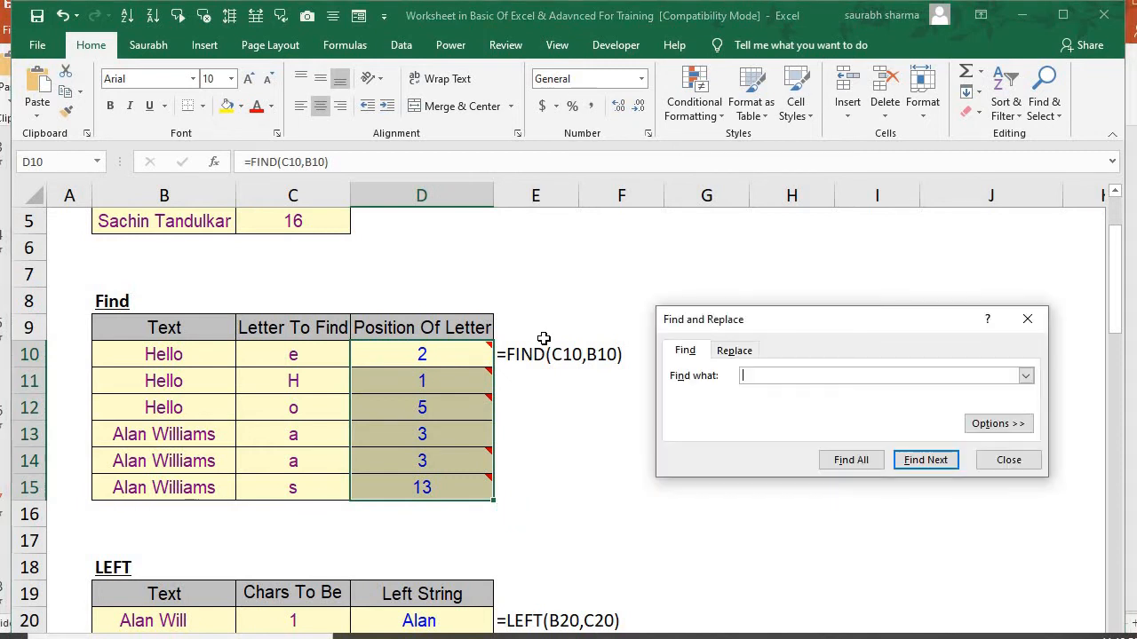
key("Escape")
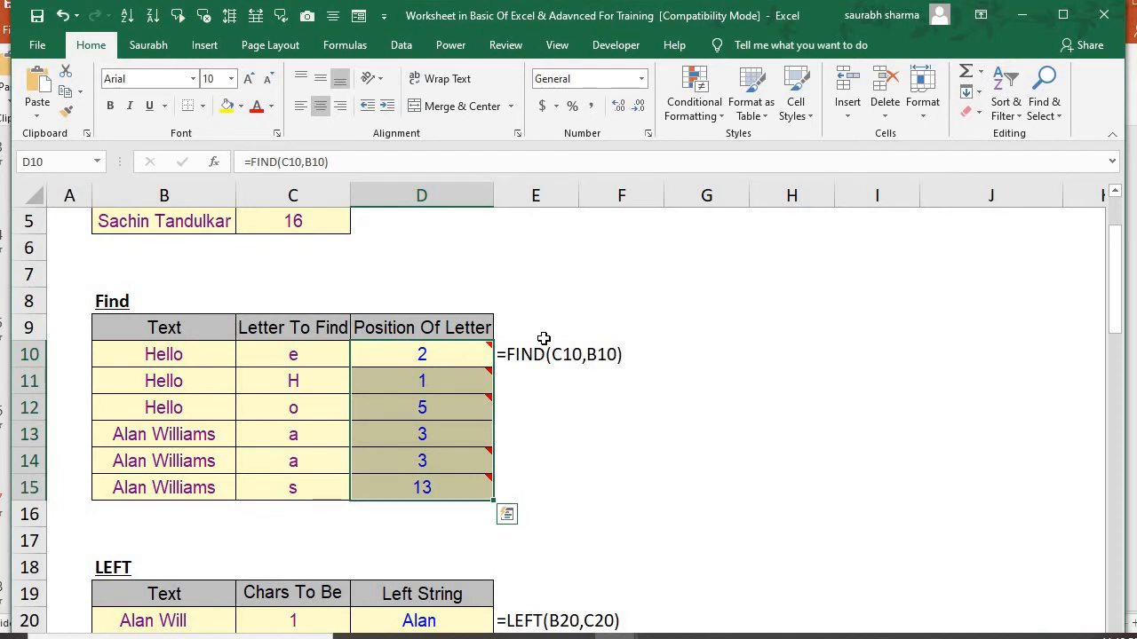
key("Delete")
key("Up")
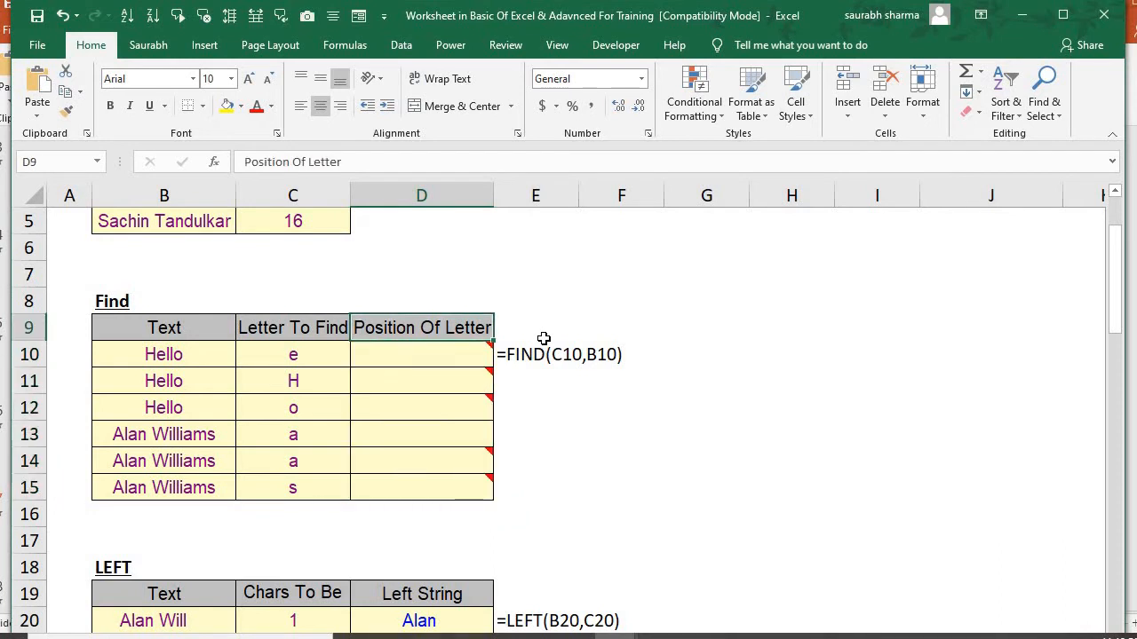
key("Down")
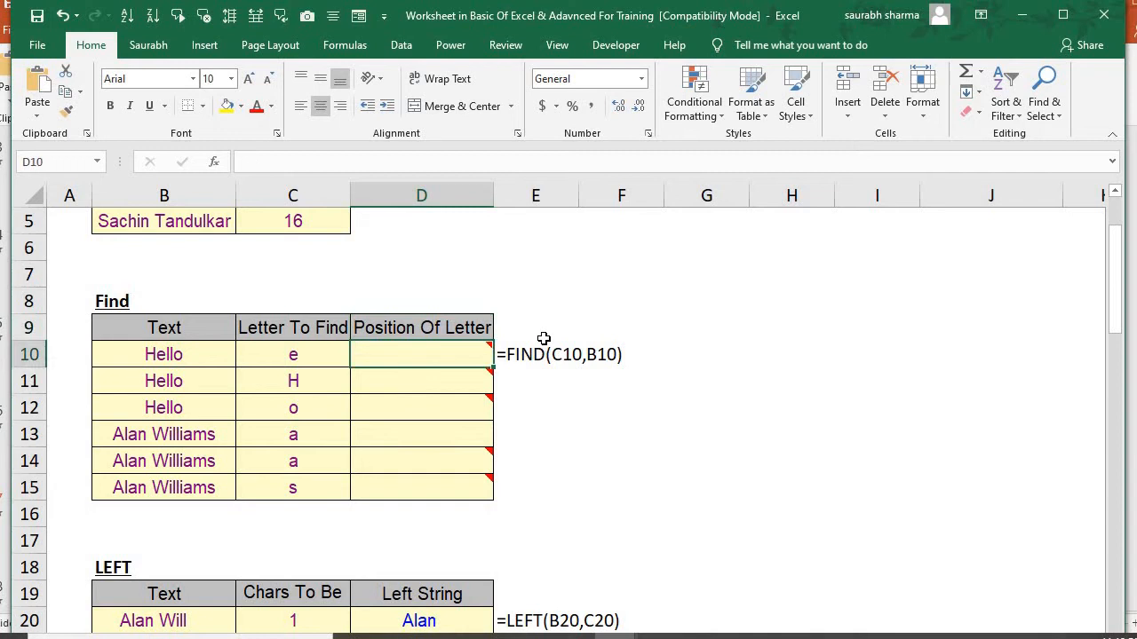
Enter the formula =FIND(C10,B10) in D10 to get the position of the letter within the text
type("=FIND(")
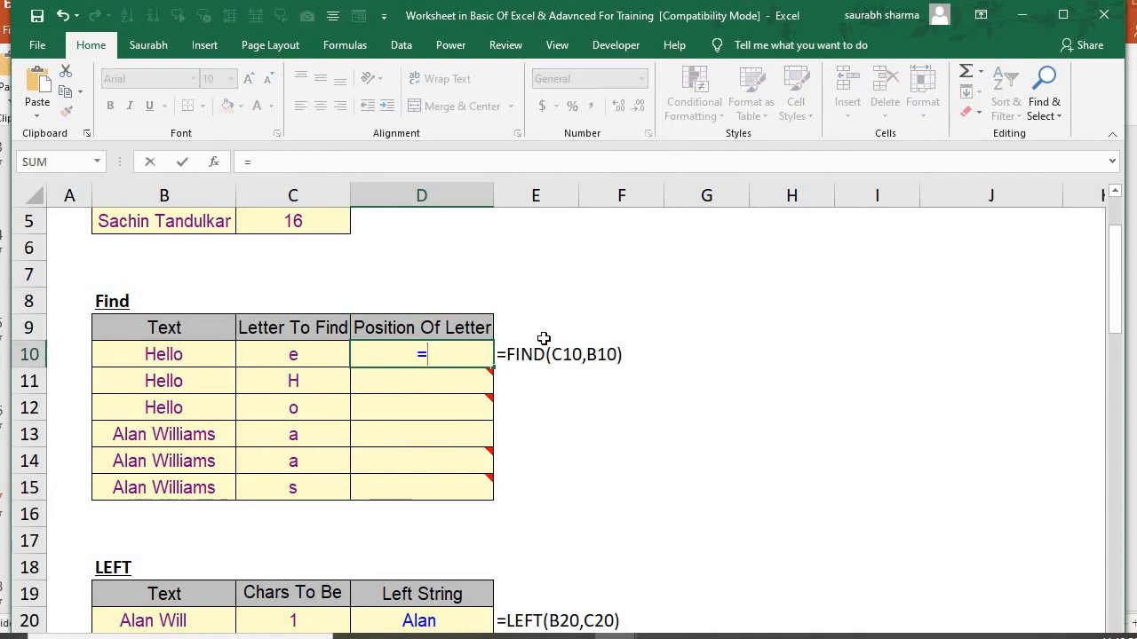
key("Left")
key("Left")
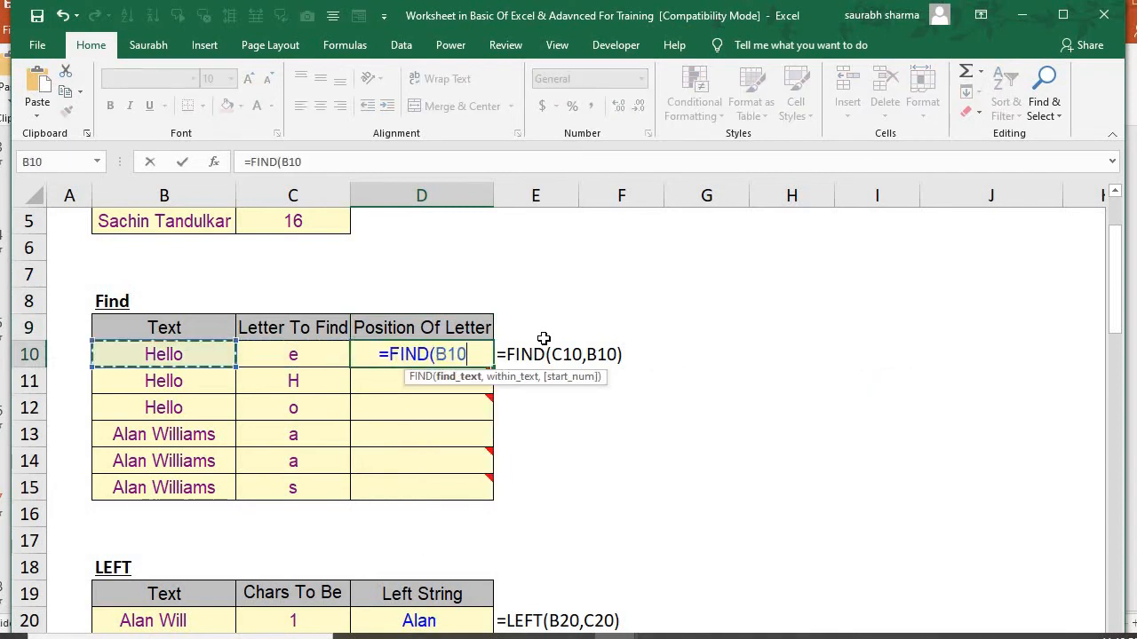
key("Right")
key("BackSpace")
key("BackSpace")
key("BackSpace")
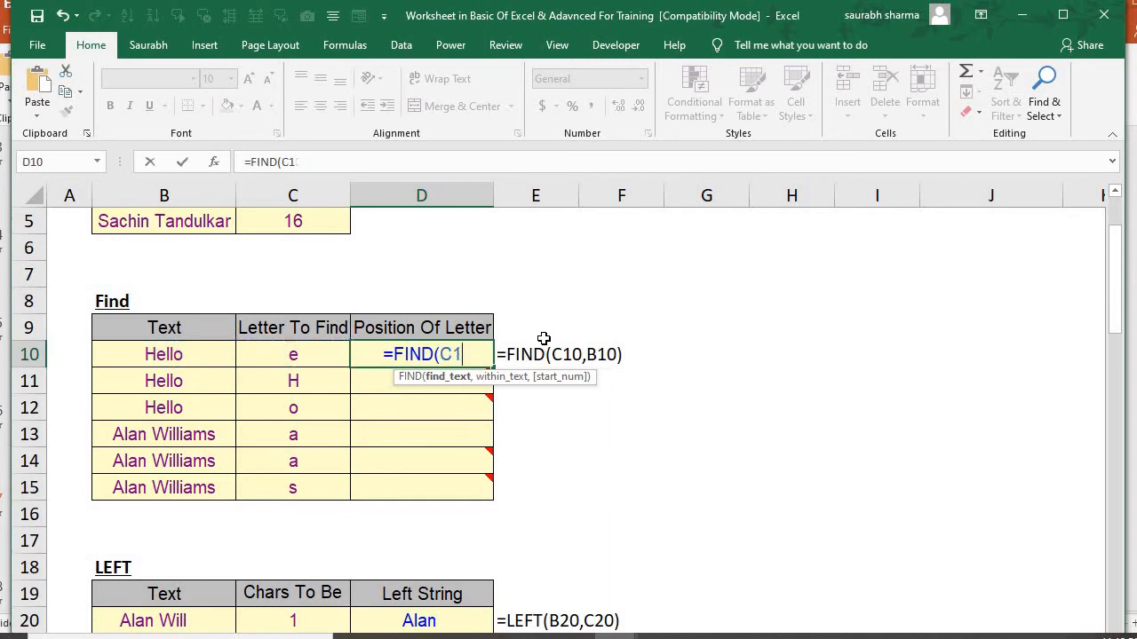
type("\"")
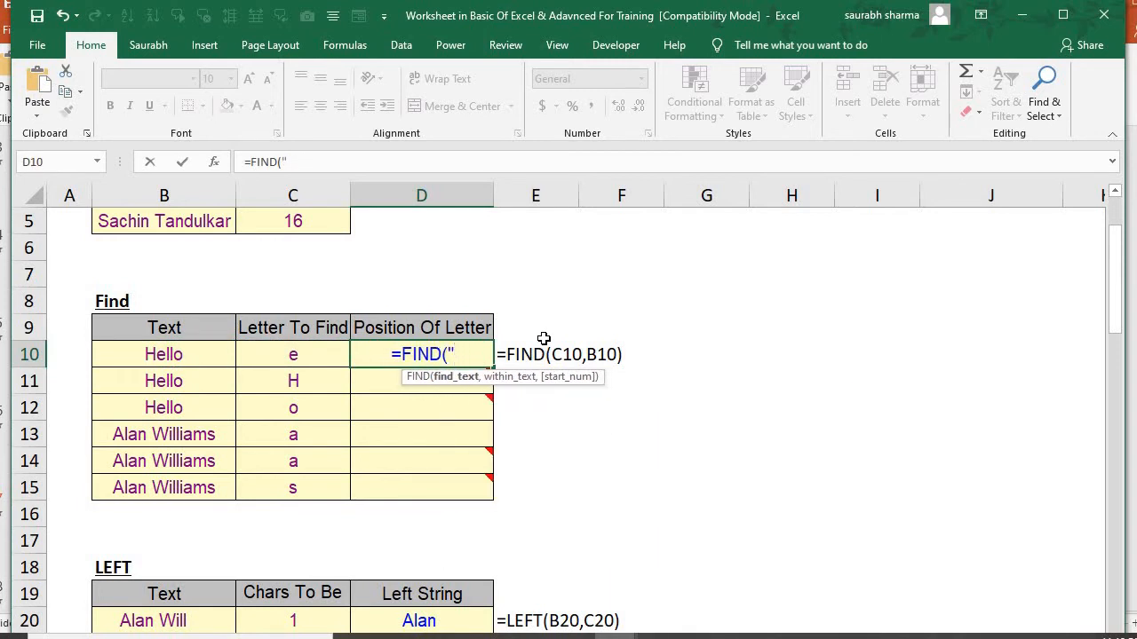
key("BackSpace")
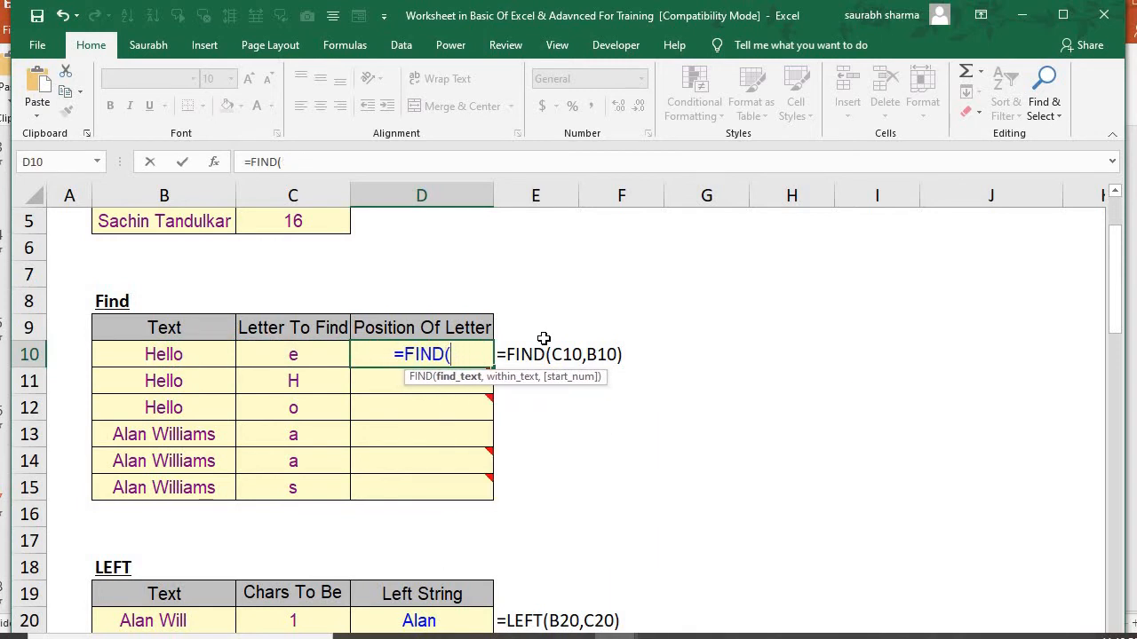
left_click(282, 357)
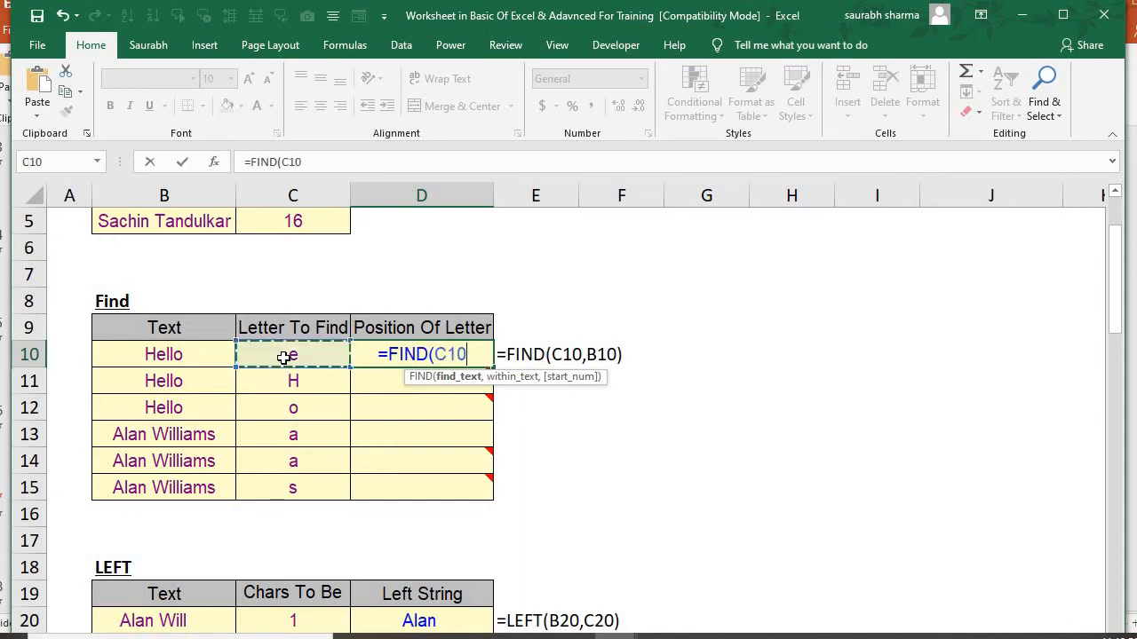
type(",")
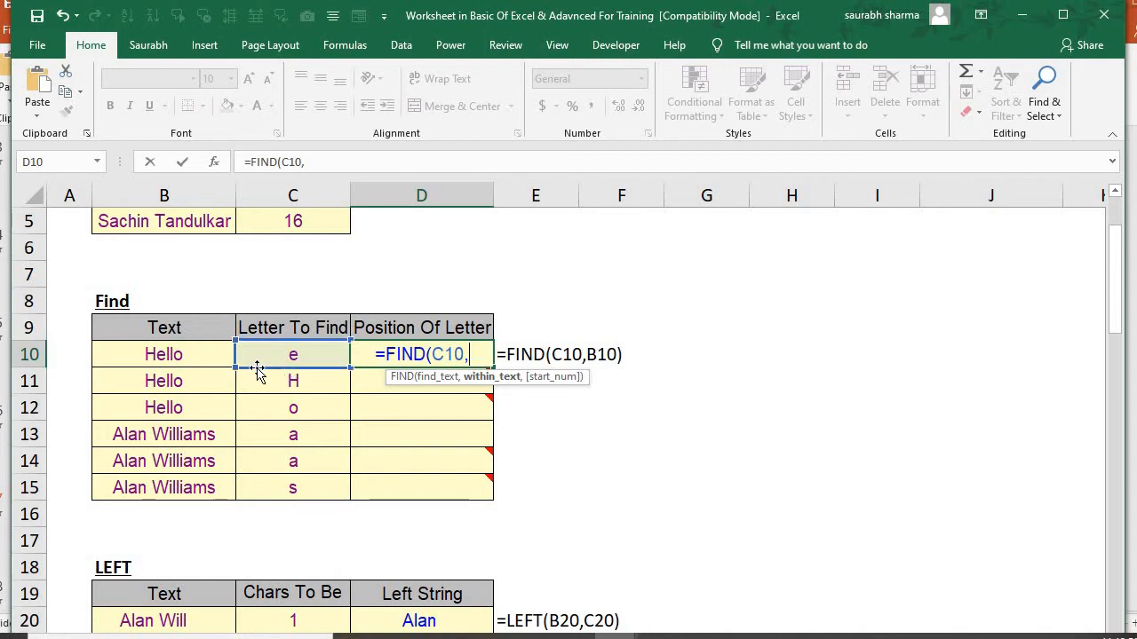
left_click(156, 354)
type(")")
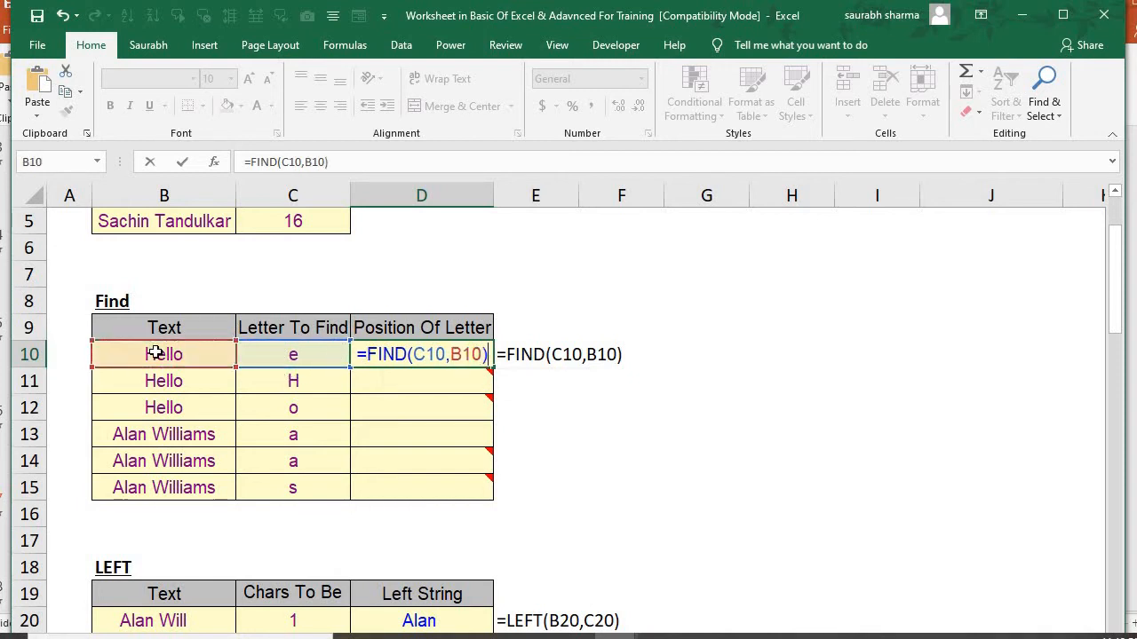
key("Return")
key("Up")
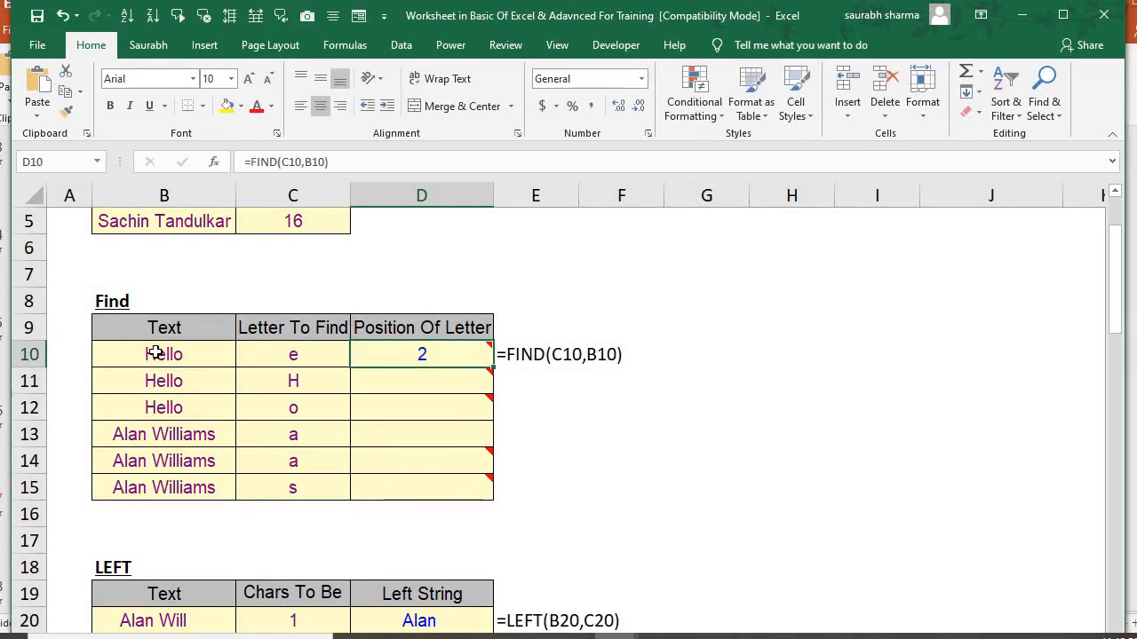
Fill the FIND formula from D10 down through D15 of the Position Of Letter column
key("shift+Down")
key("shift+Down")
key("shift+Down")
key("shift+Down")
key("shift+Down")
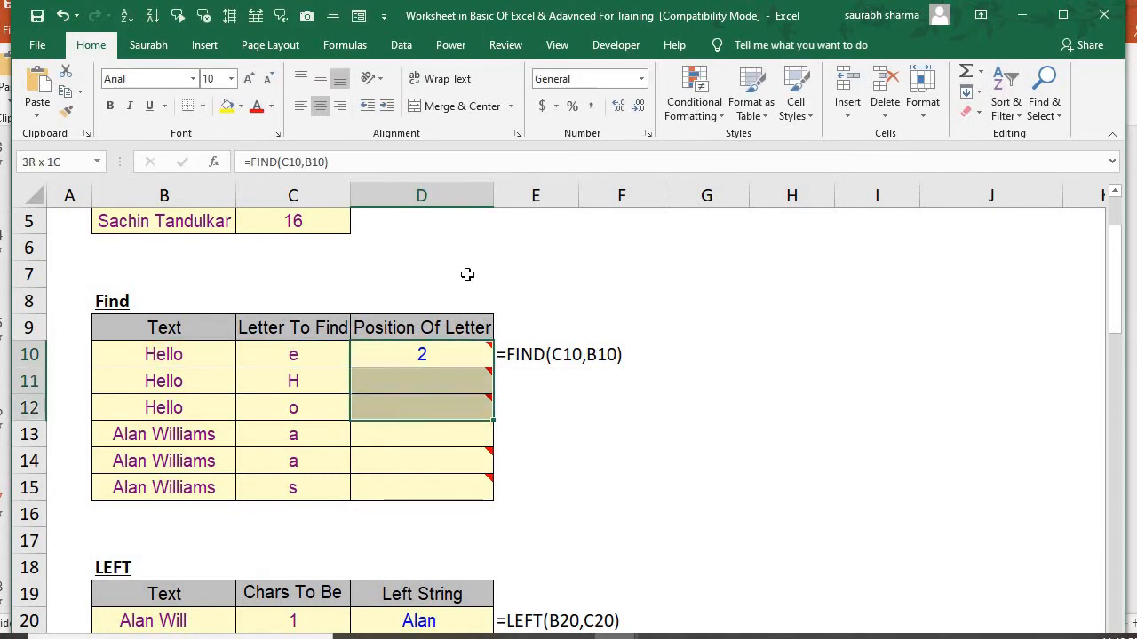
key("ctrl+d")
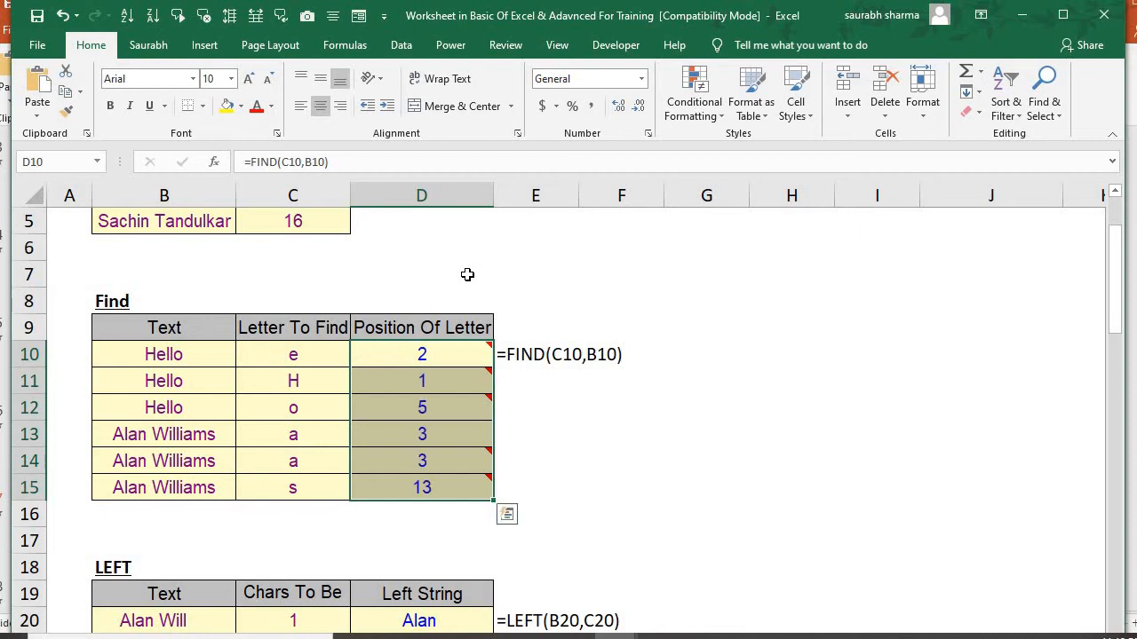
Examine the cell references in the copied FIND formulas in D11 and D12
key("Down")
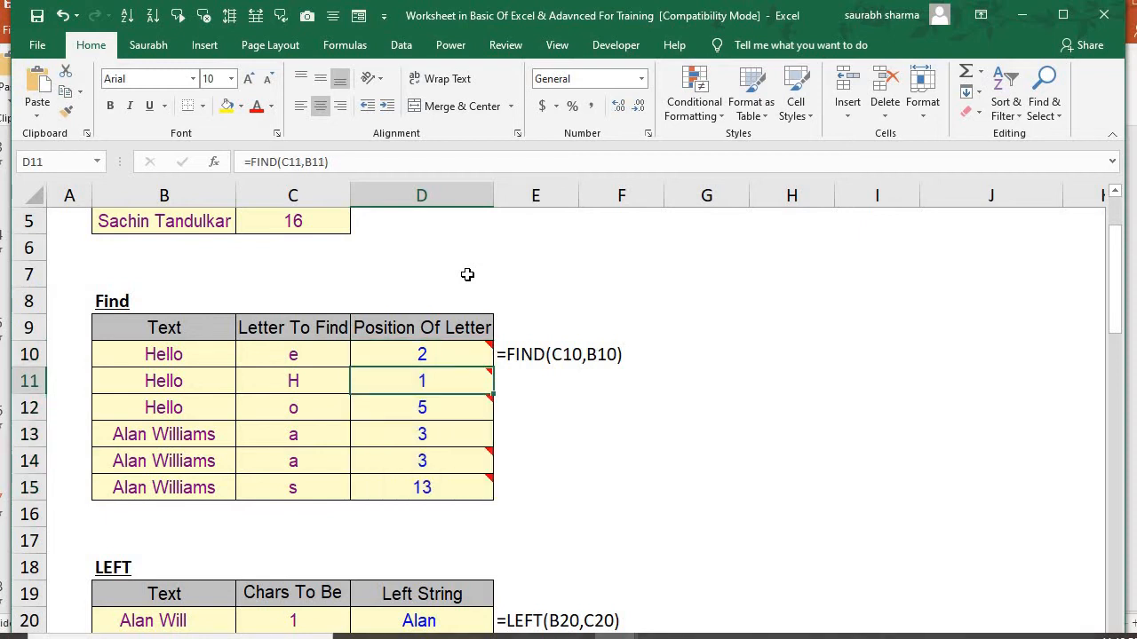
key("F2")
key("Escape")
key("F2")
key("Escape")
key("Down")
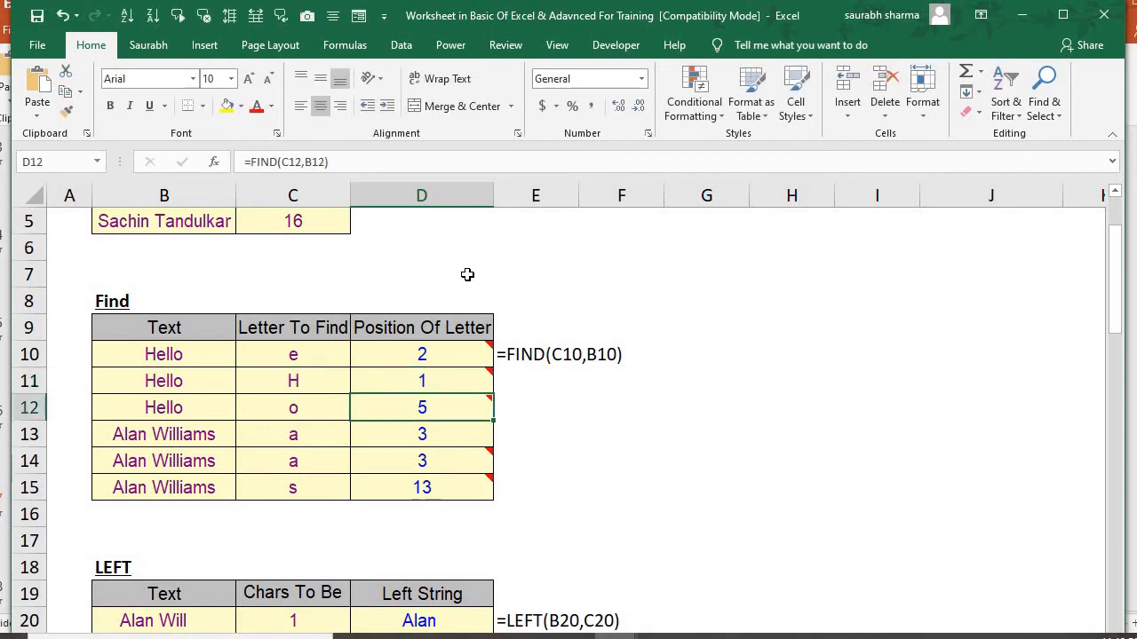
key("F2")
key("Escape")
Examine the cell references in the copied FIND formulas in D13, D14 and D15
key("Down")
key("F2")
key("Escape")
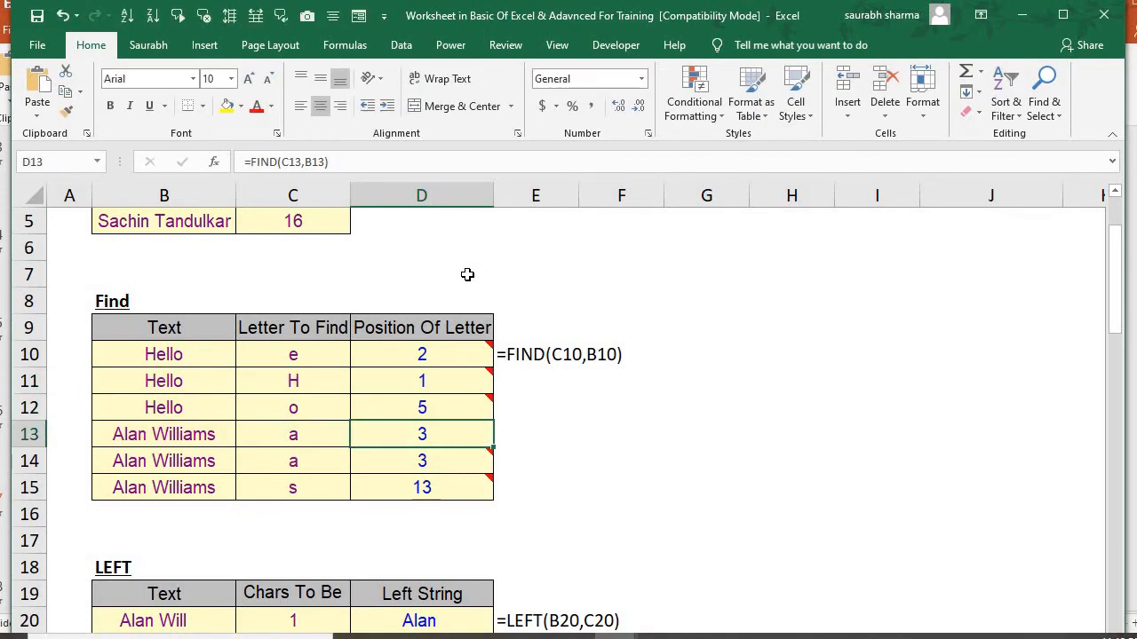
key("F2")
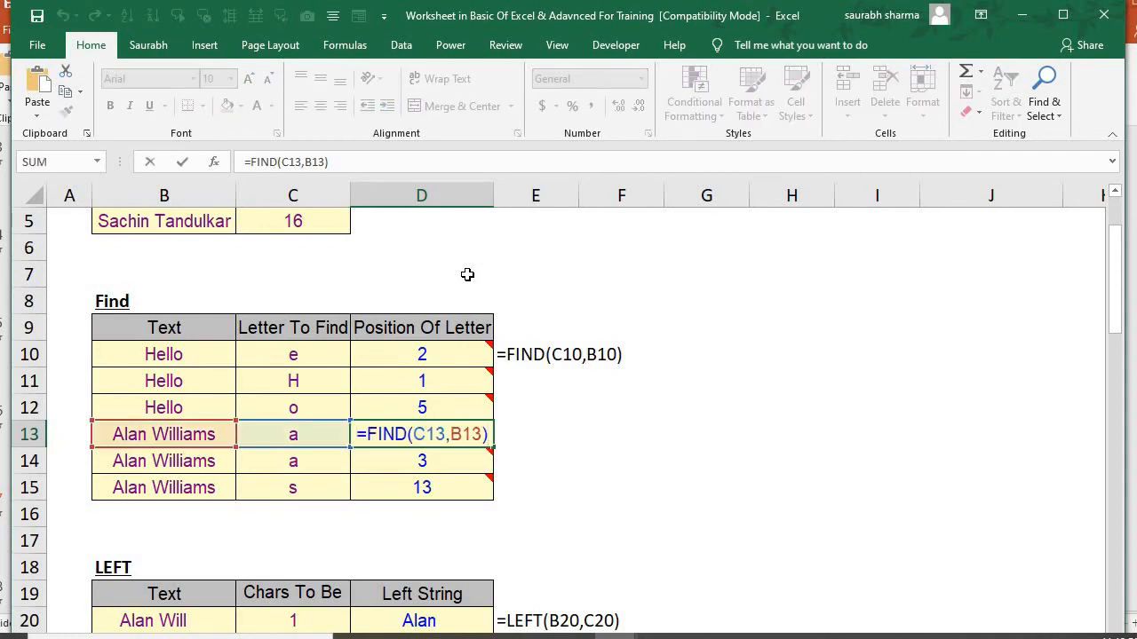
key("Return")
key("F2")
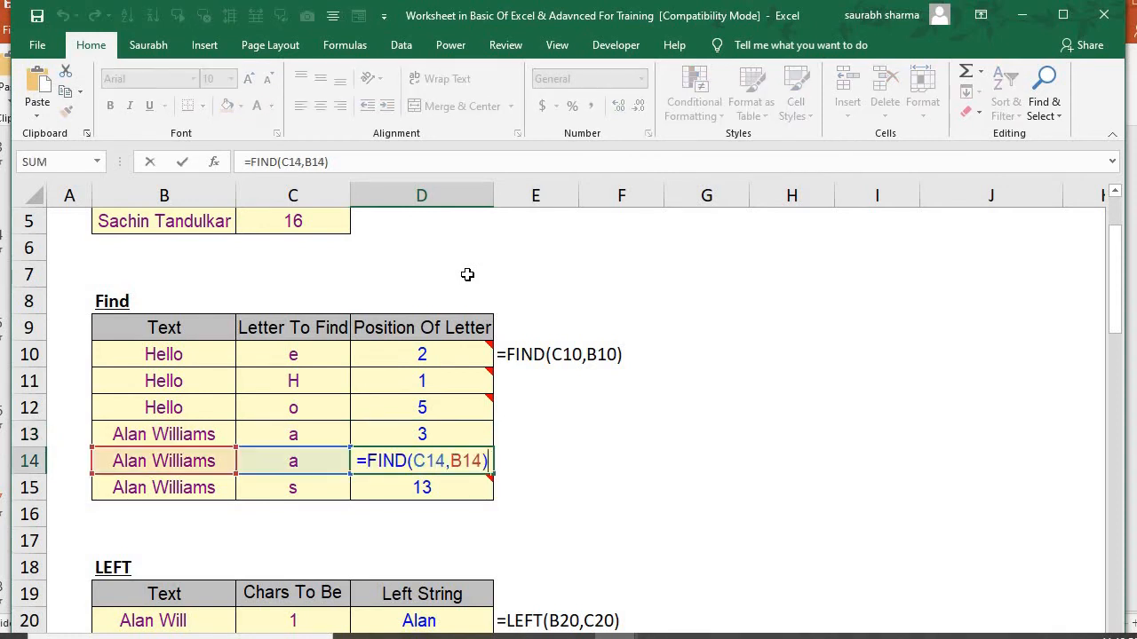
key("Escape")
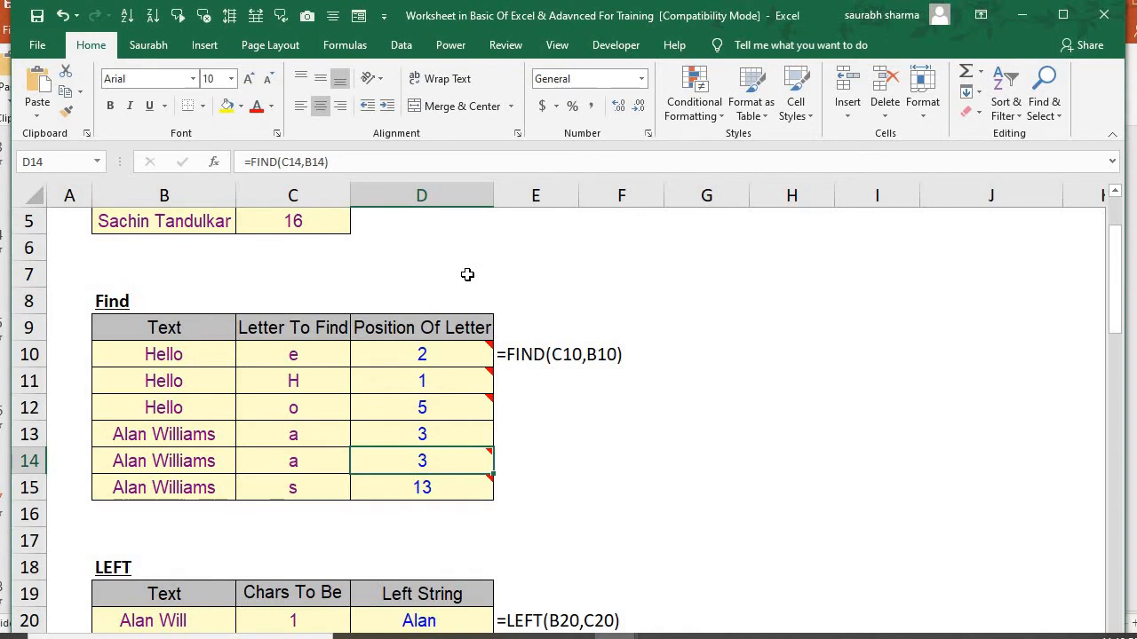
key("Down")
key("F2")
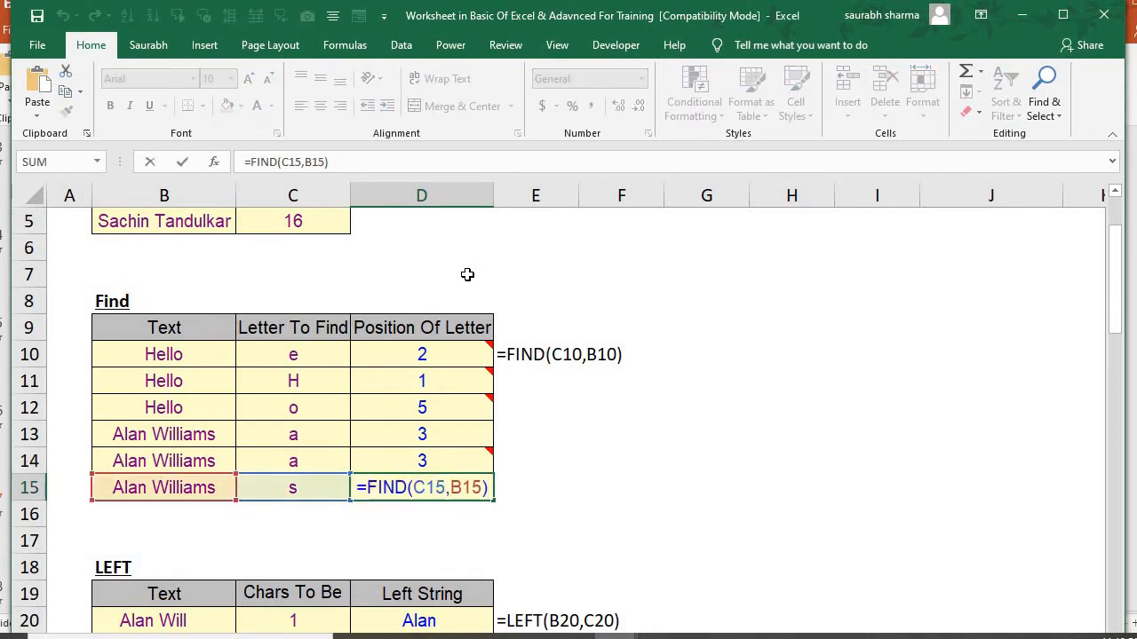
key("Escape")
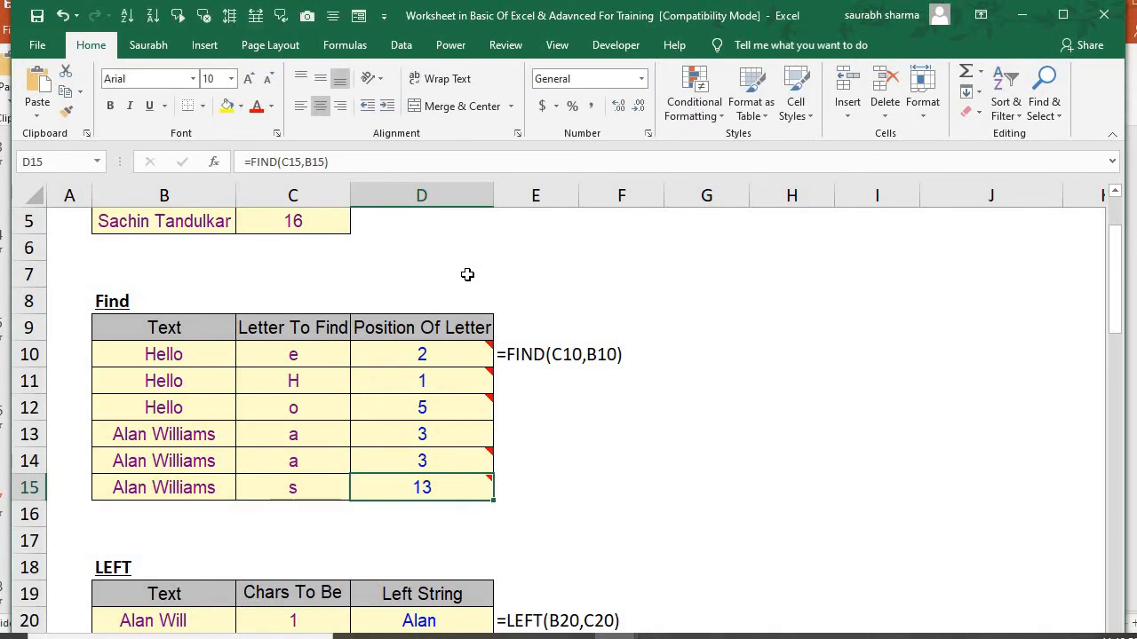
Add a start position of 4 to the FIND formula in D13, making it =FIND(C13,B13,4)
key("Up")
key("Up")
key("Up")
key("Up")
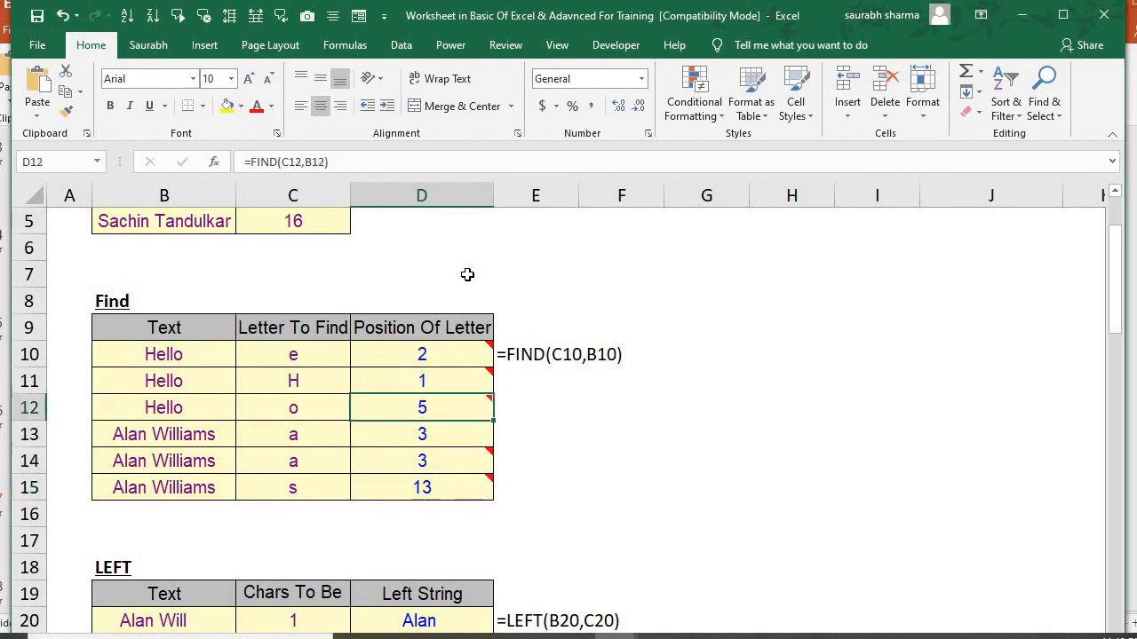
key("Down")
key("Down")
key("Down")
key("Up")
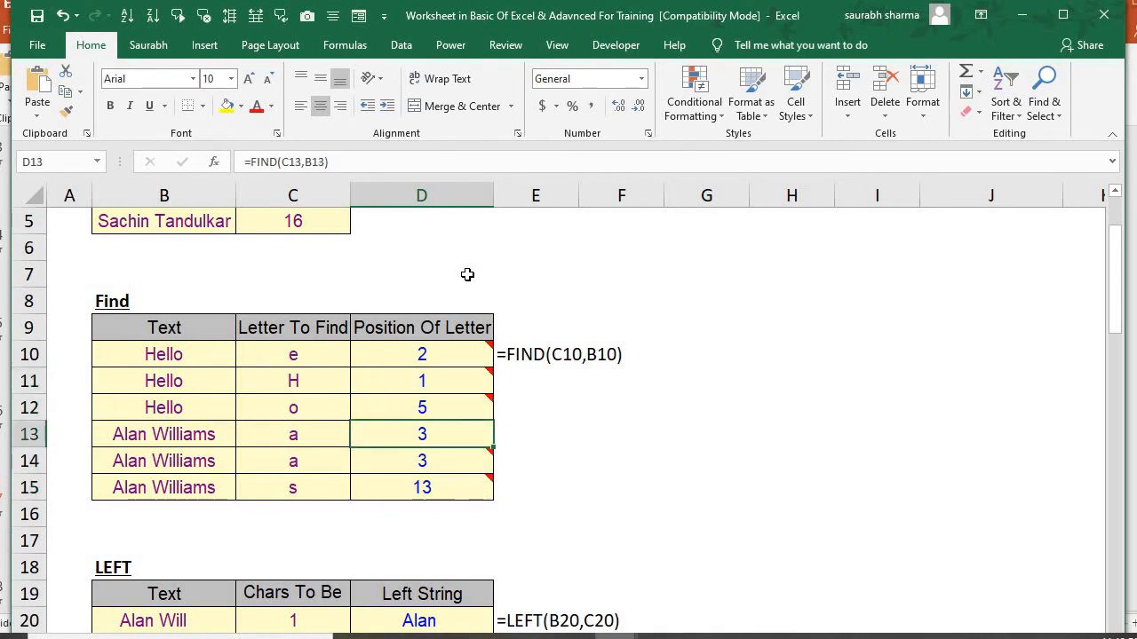
key("F2")
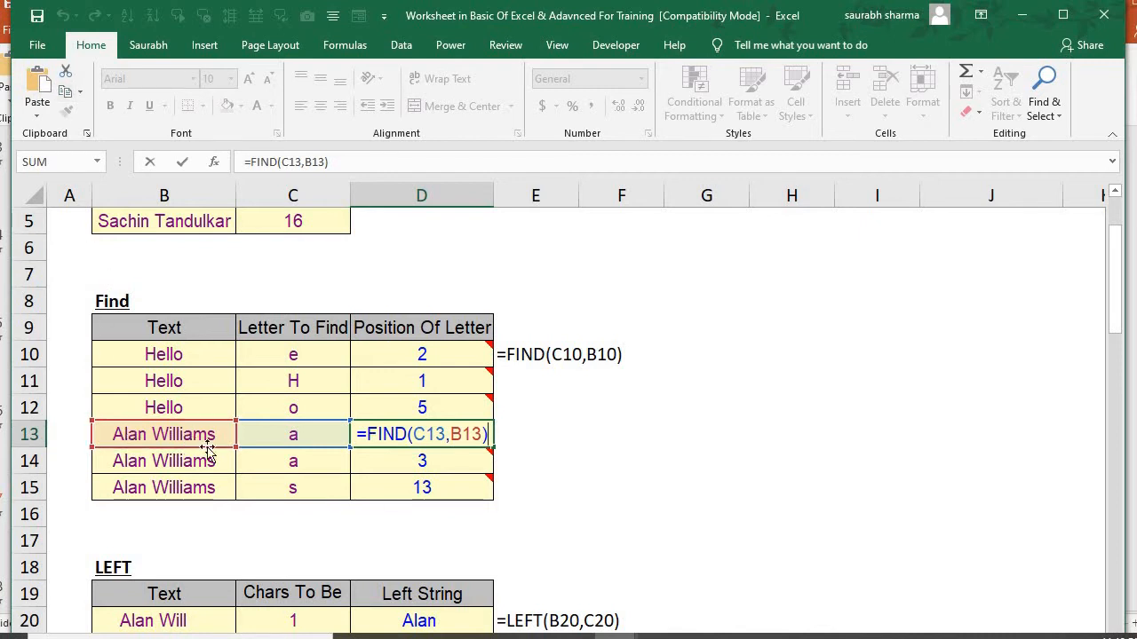
key("Left")
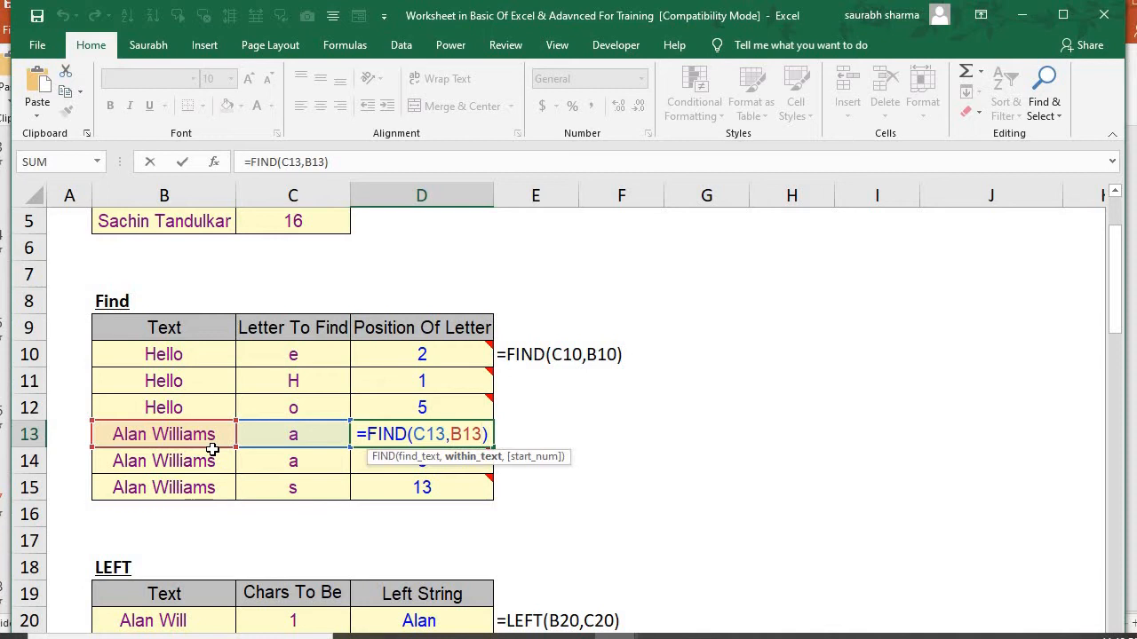
type(",")
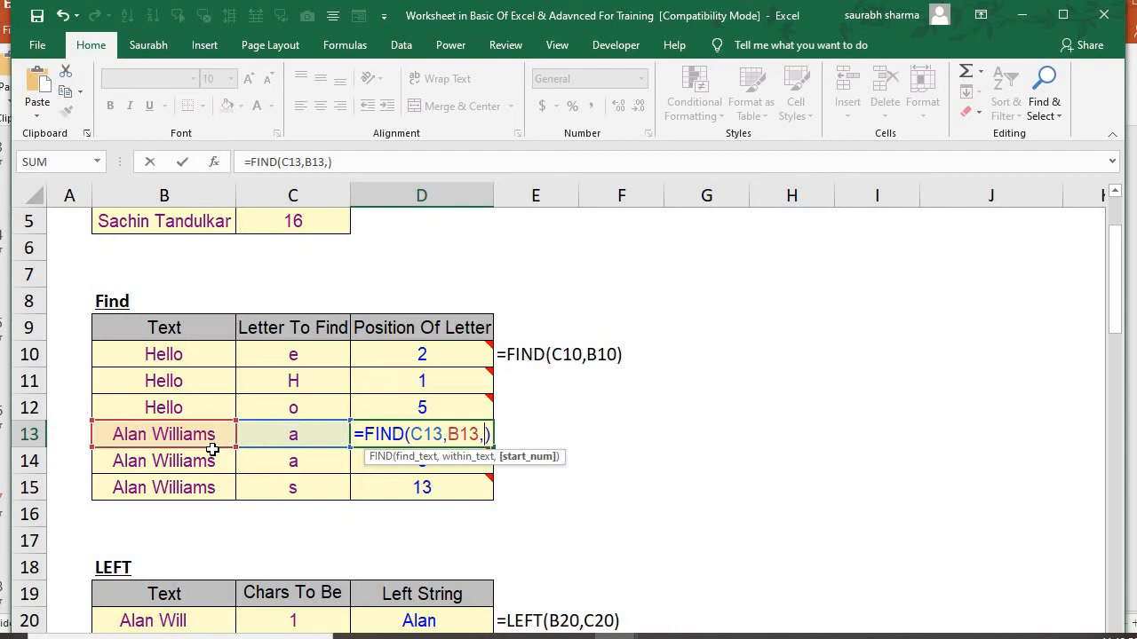
type("4")
key("ctrl+Return")
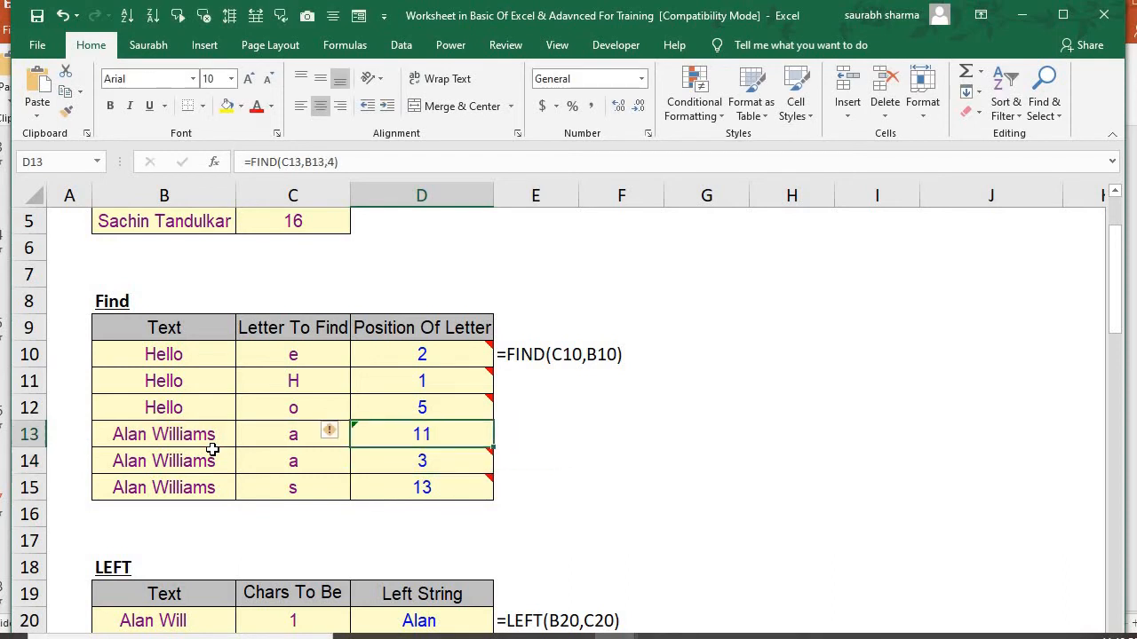
Review the start position argument in D13's FIND formula and the text and letter cells it references
key("F2")
key("Escape")
key("Left")
key("Left")
key("Right")
key("Right")
key("F2")
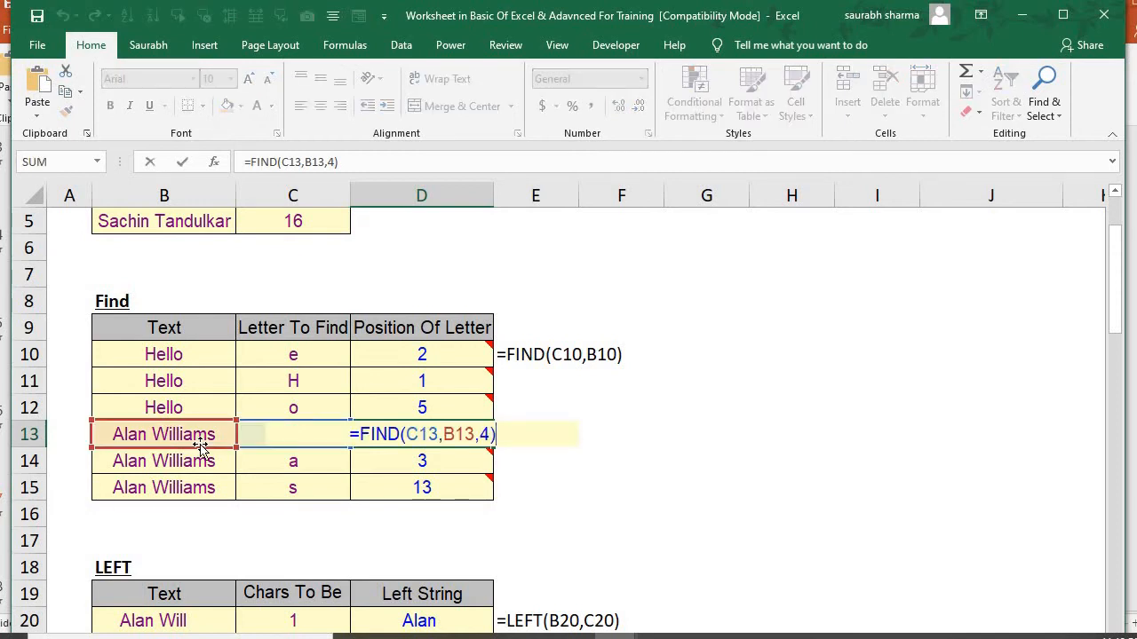
key("Left")
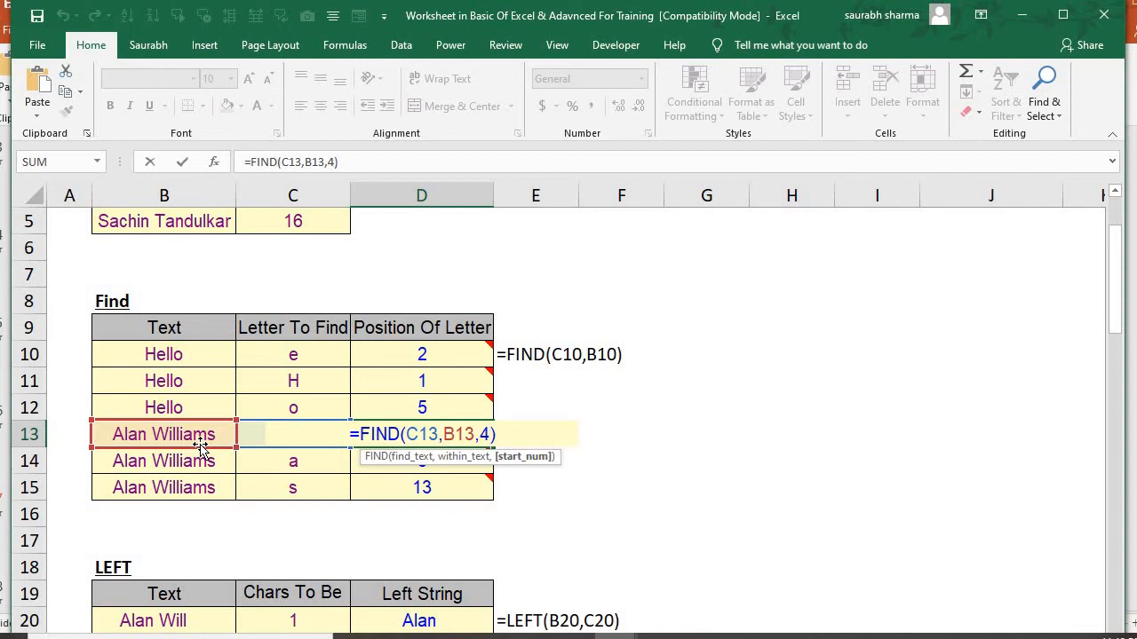
key("ctrl+Return")
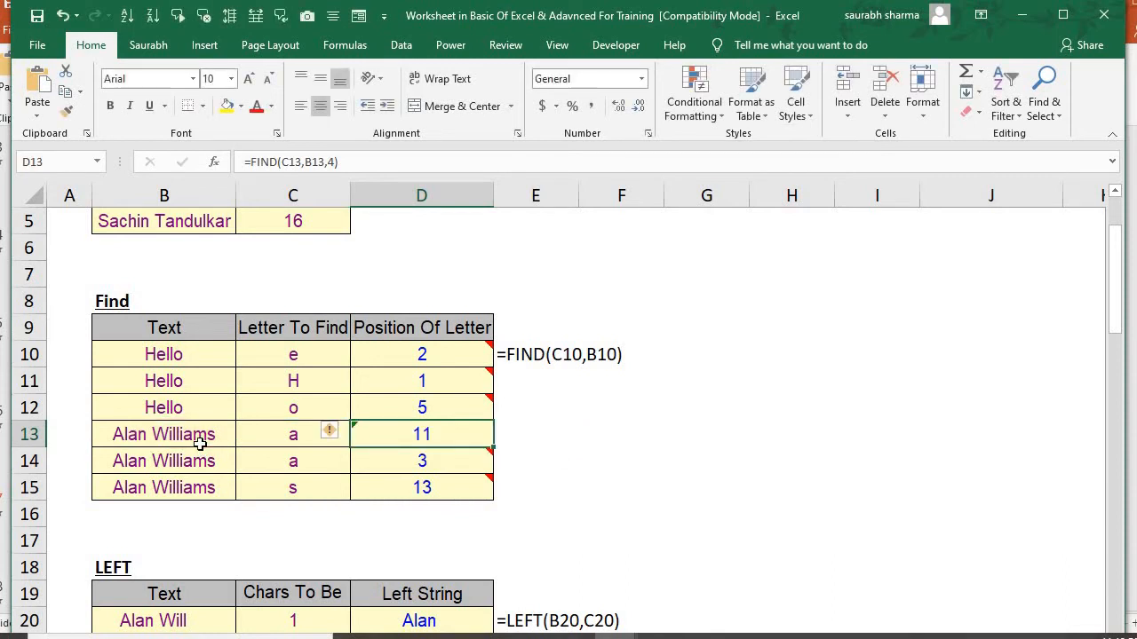
Go from the Find table to the LEFT table and examine the Left String formula in D22
key("Down")
key("Down")
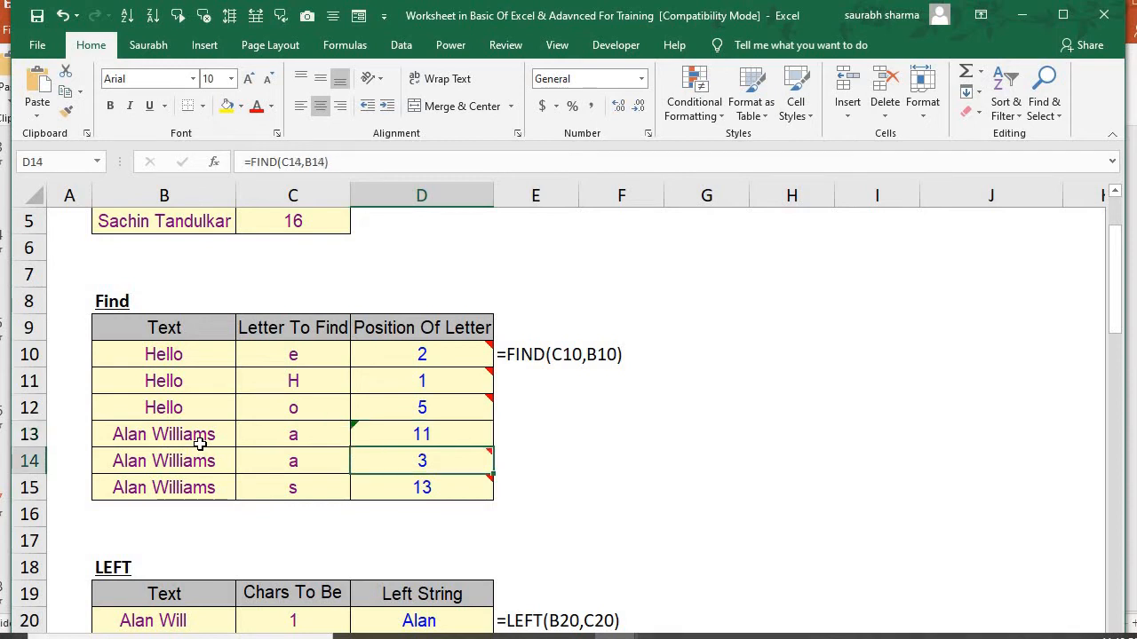
key("Down")
key("Down")
key("Down")
key("Down")
key("Down")
key("Down")
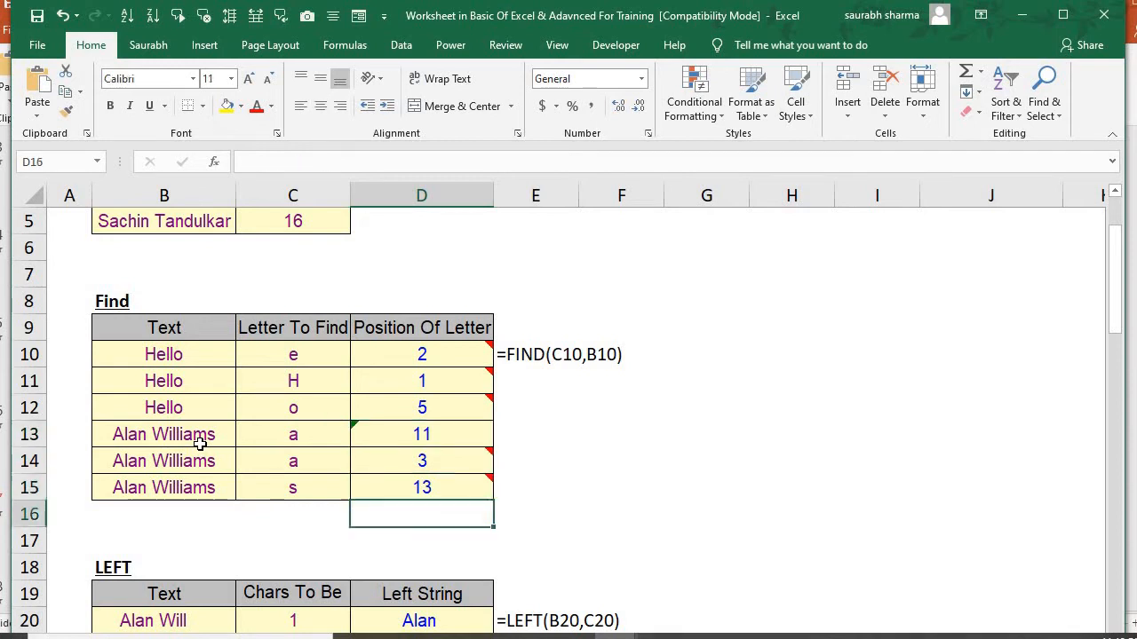
key("Down")
key("Down")
key("Down")
key("Down")
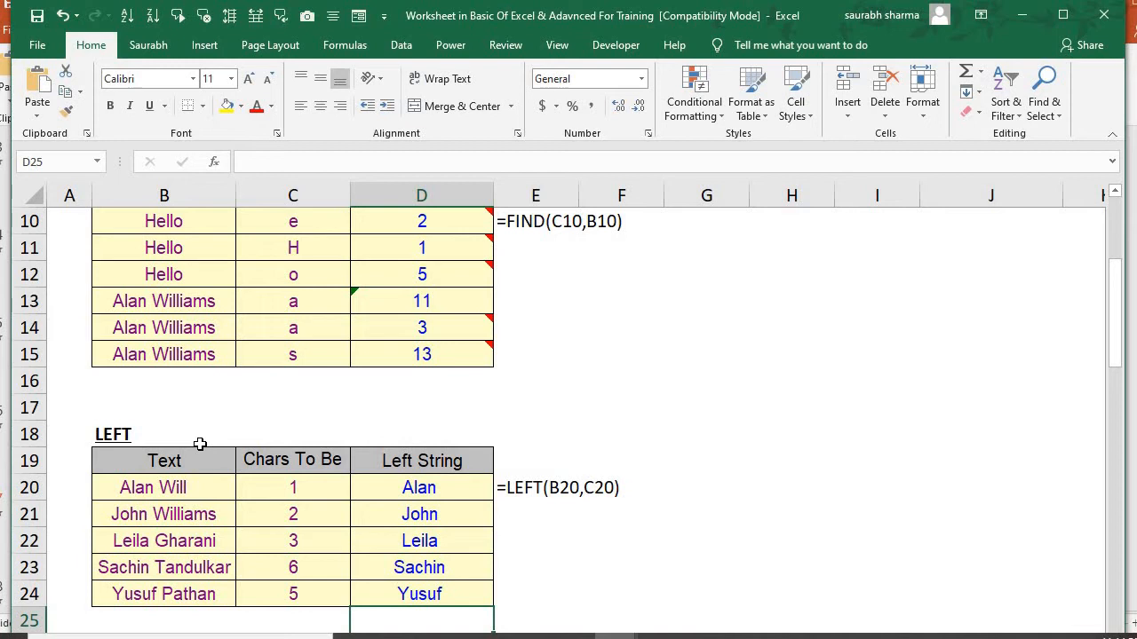
key("Up")
key("Up")
key("Up")
key("Up")
key("Up")
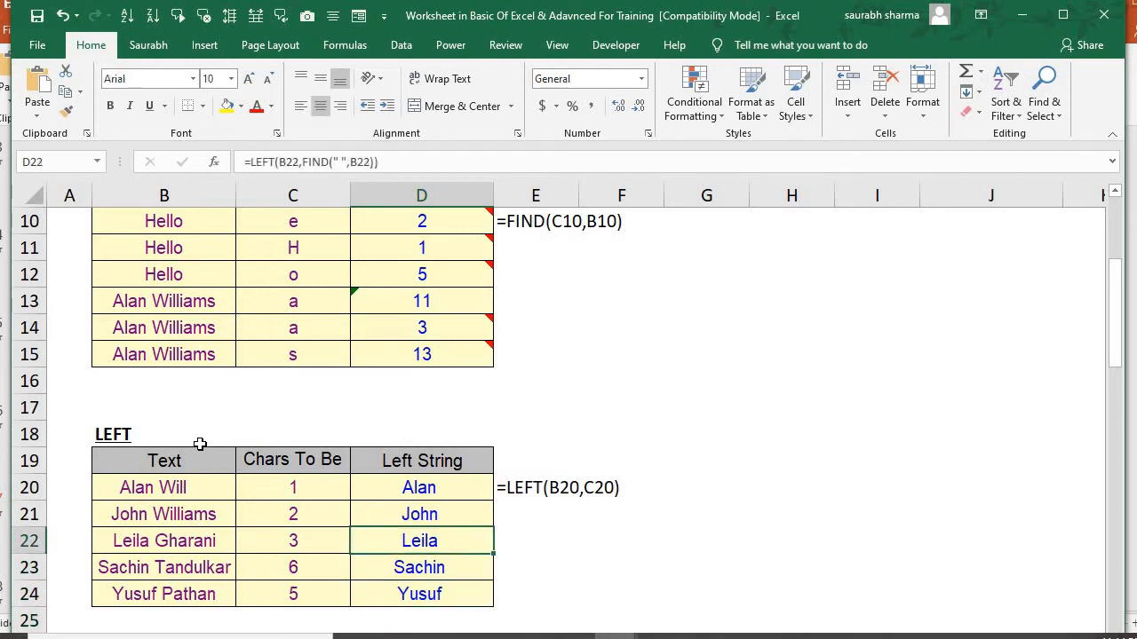
Examine the text and character count in row 20 of the LEFT table, and go to the Extract First Name formula note in D29
key("Left")
key("Left")
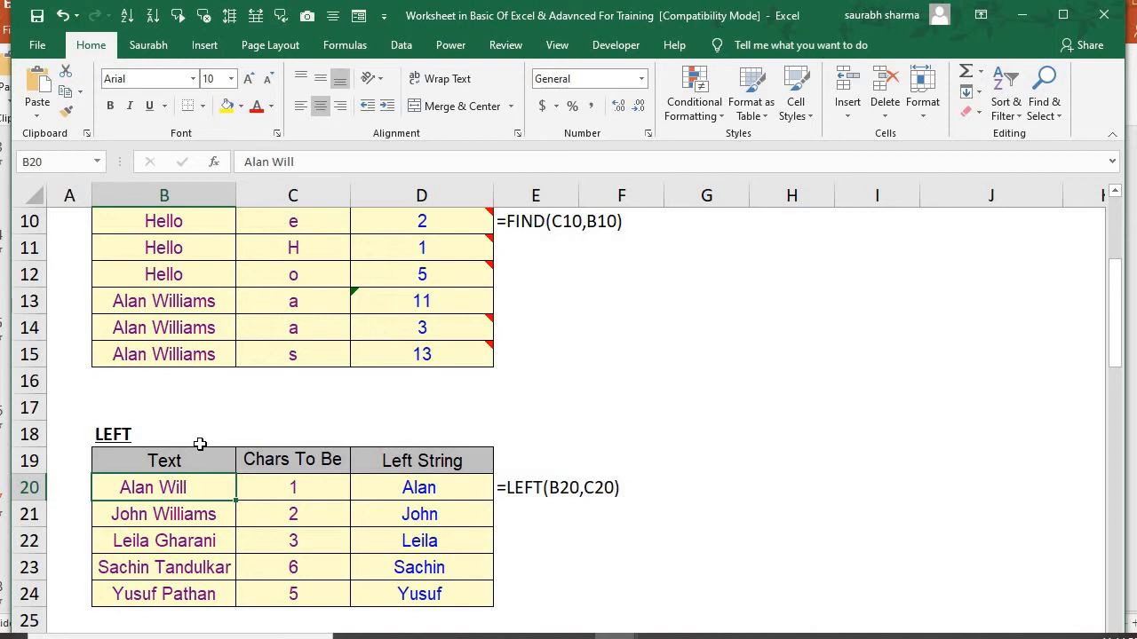
key("Right")
key("Right")
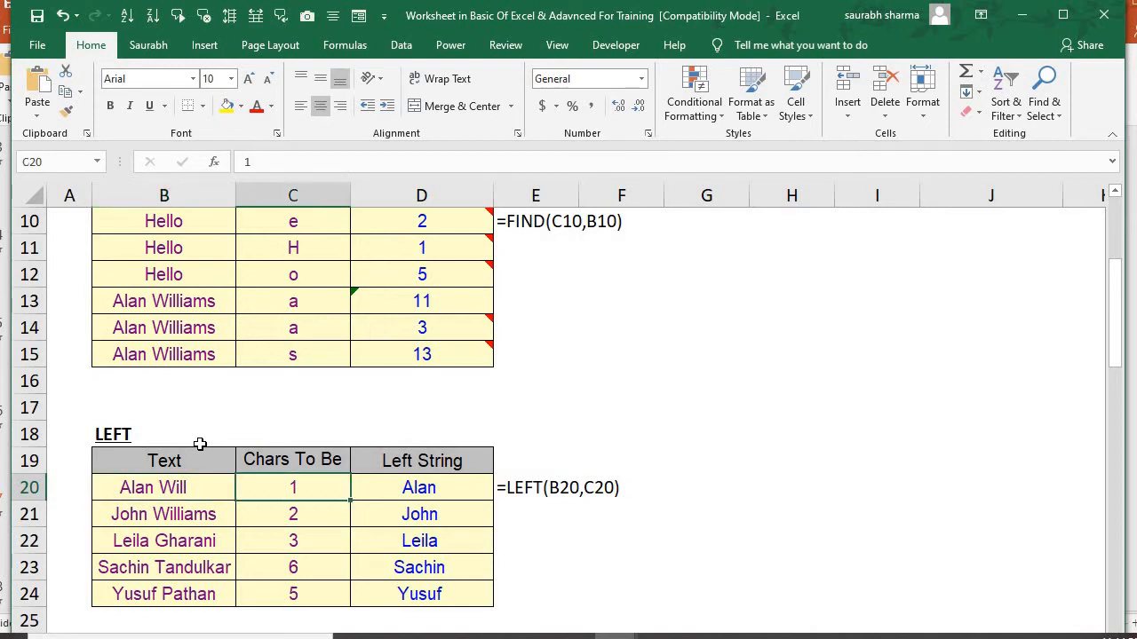
key("Down")
key("Down")
key("Down")
key("Down")
key("Down")
key("Down")
key("Down")
key("Down")
key("Down")
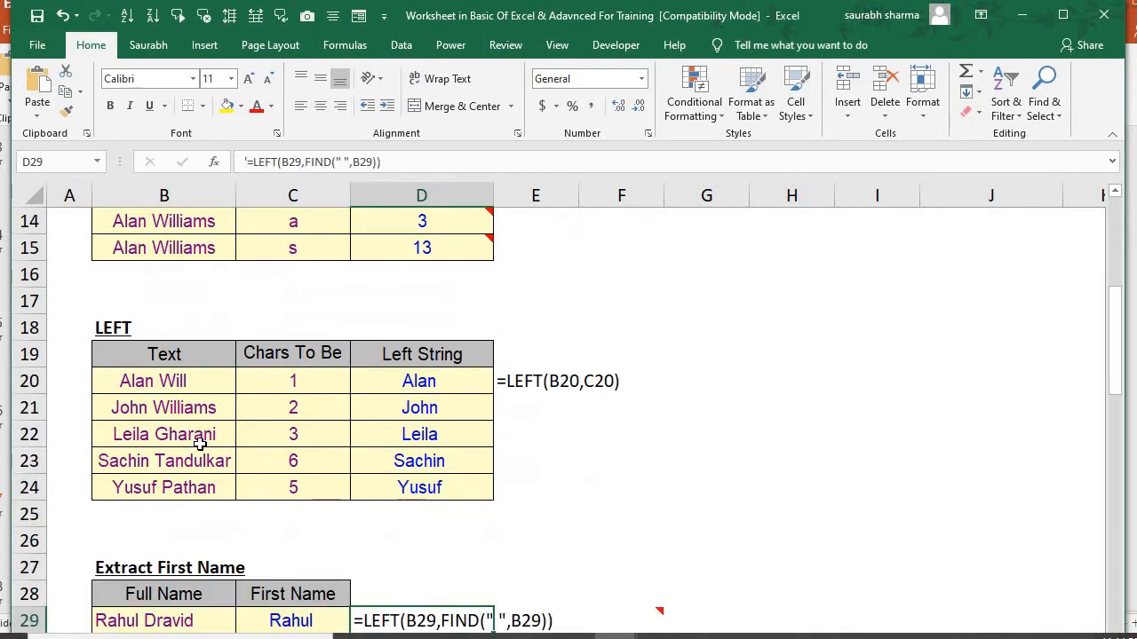
Look over the Extract First Name table and return to the Left String column of the LEFT table
key("Down")
key("Down")
key("Down")
key("Up")
key("Up")
key("Up")
key("Up")
key("Up")
key("Up")
key("Up")
key("Up")
key("Up")
key("Up")
key("Up")
key("Up")
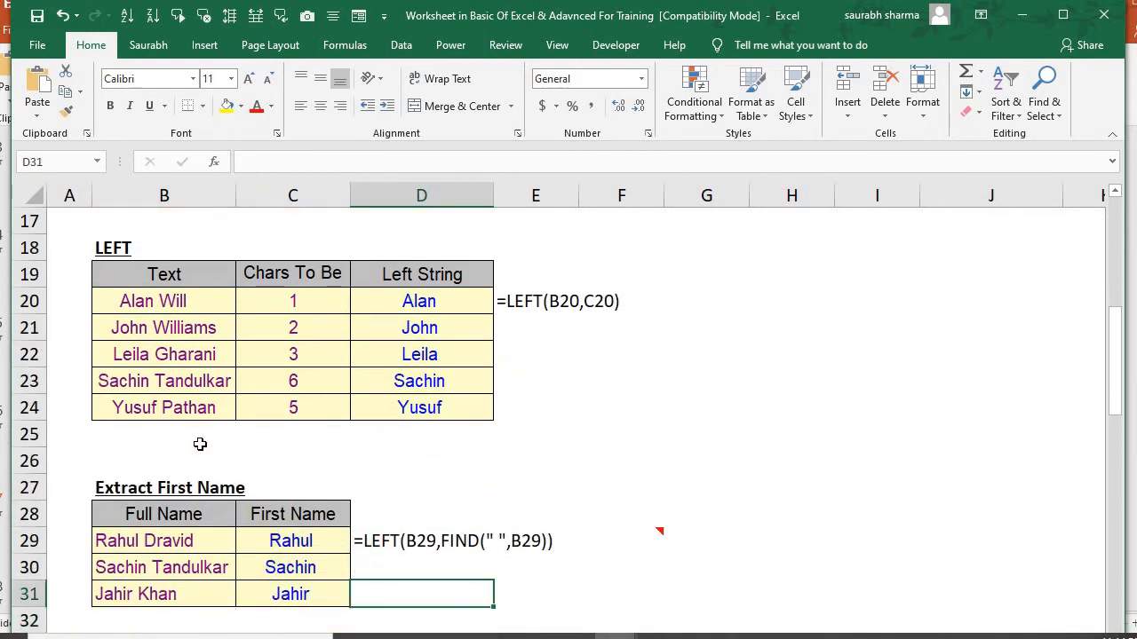
key("Up")
key("Up")
key("Up")
key("Up")
key("Up")
key("Down")
key("Down")
key("Down")
key("Down")
key("Down")
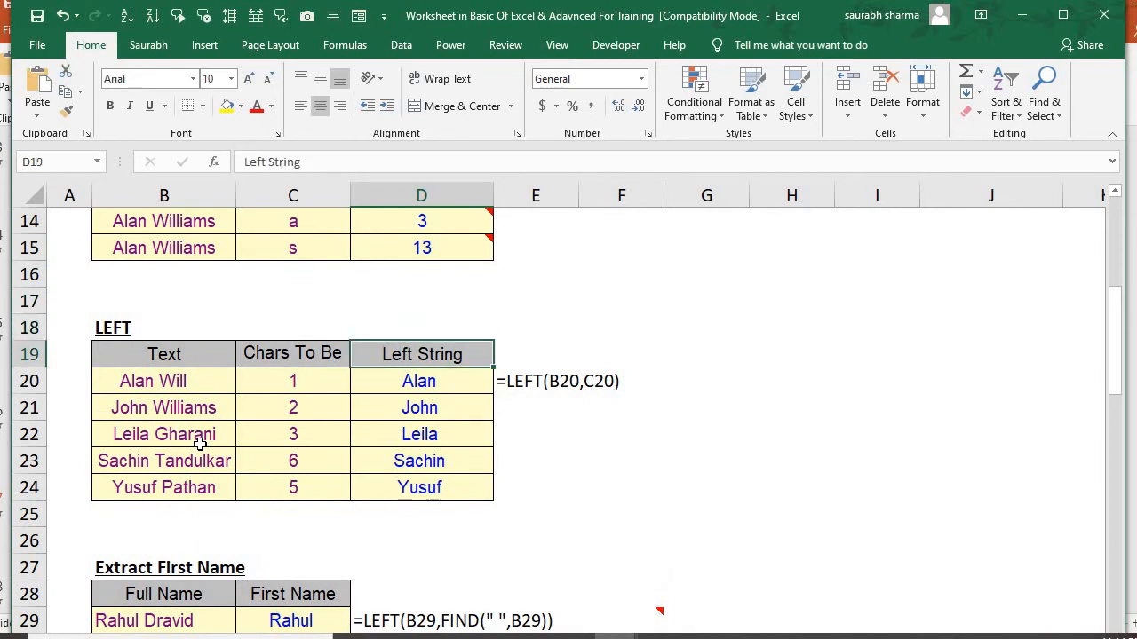
Clear the existing Left String formulas from D20:D24 in the LEFT table
key("shift+Down")
key("shift+Down")
key("shift+Down")
key("shift+Down")
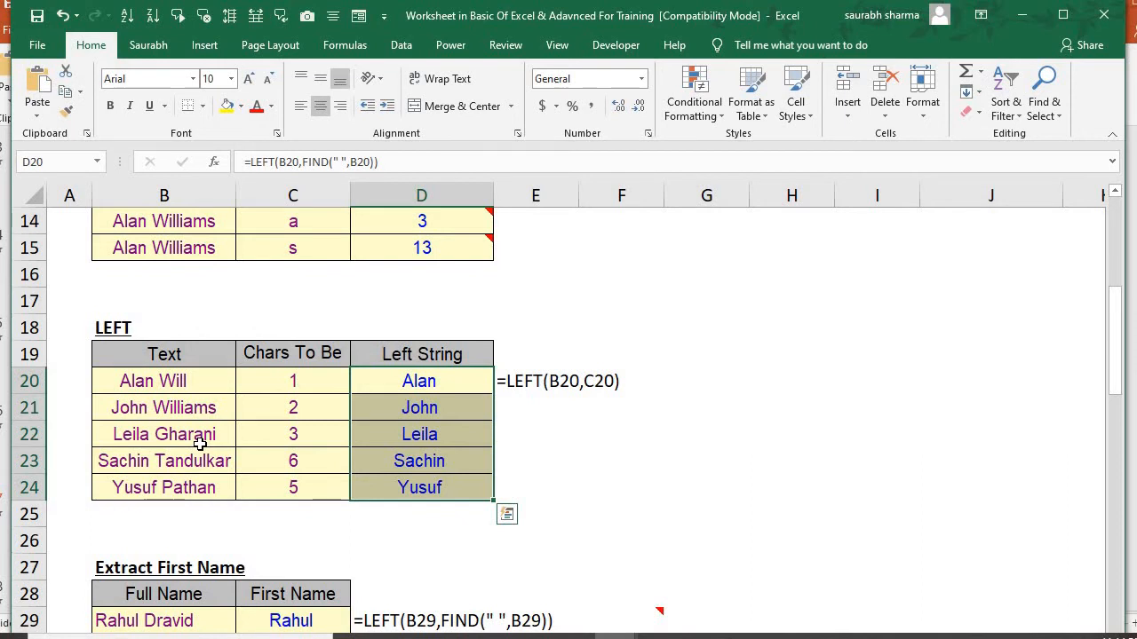
key("Delete")
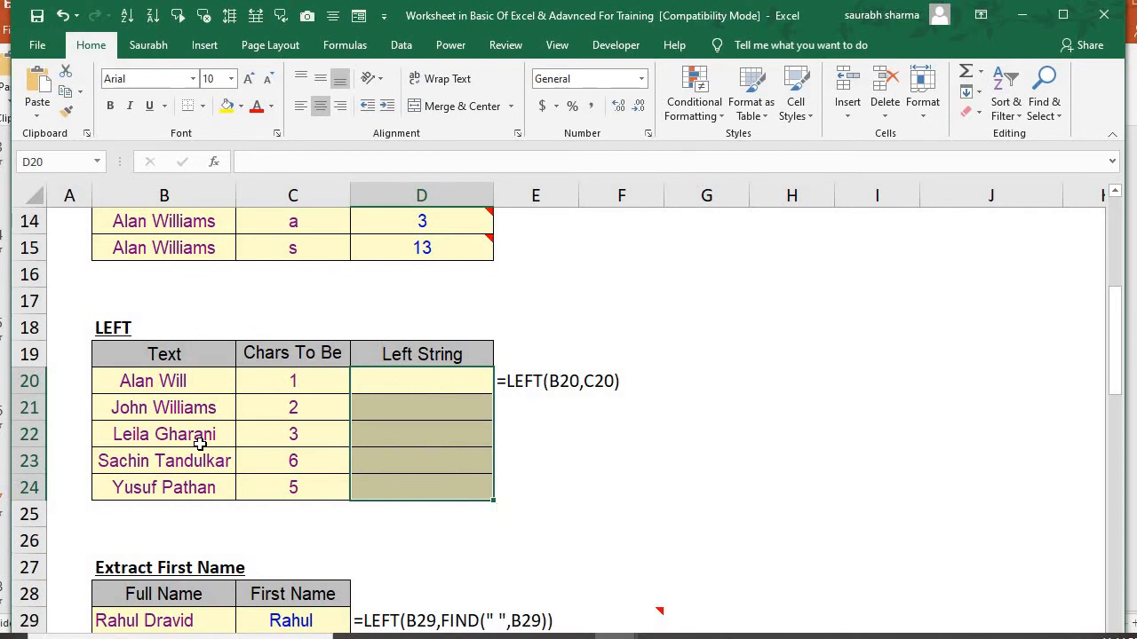
key("Up")
key("Down")
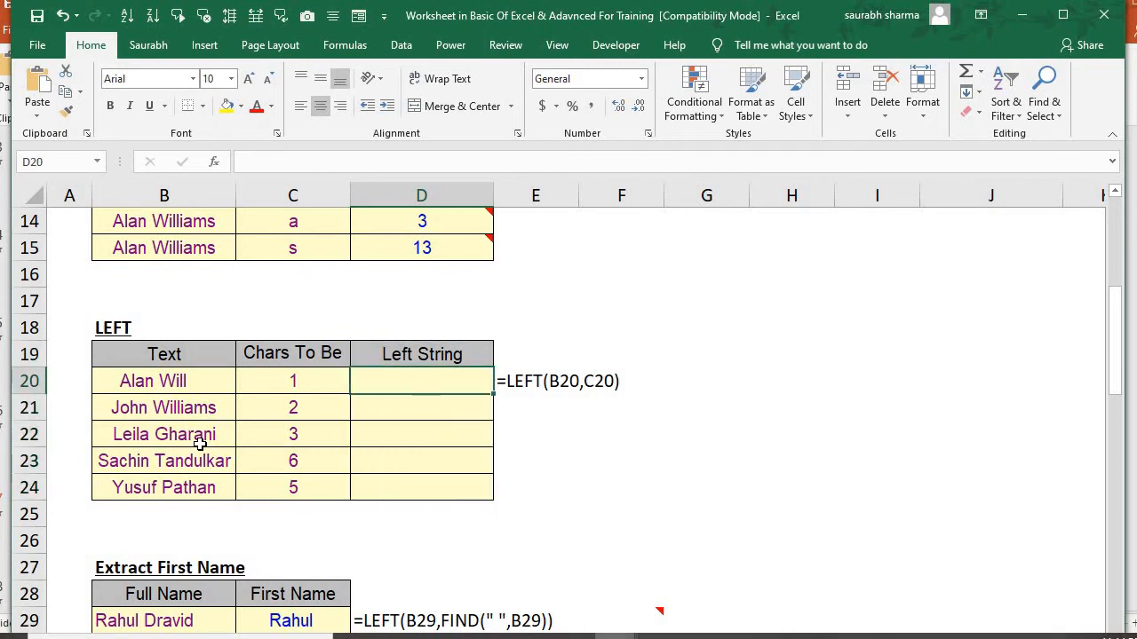
Enter =LEFT(B20,4) in D20 to extract the first four characters of the text in B20
type("=le")
key("Tab")
key("Left")
key("Left")
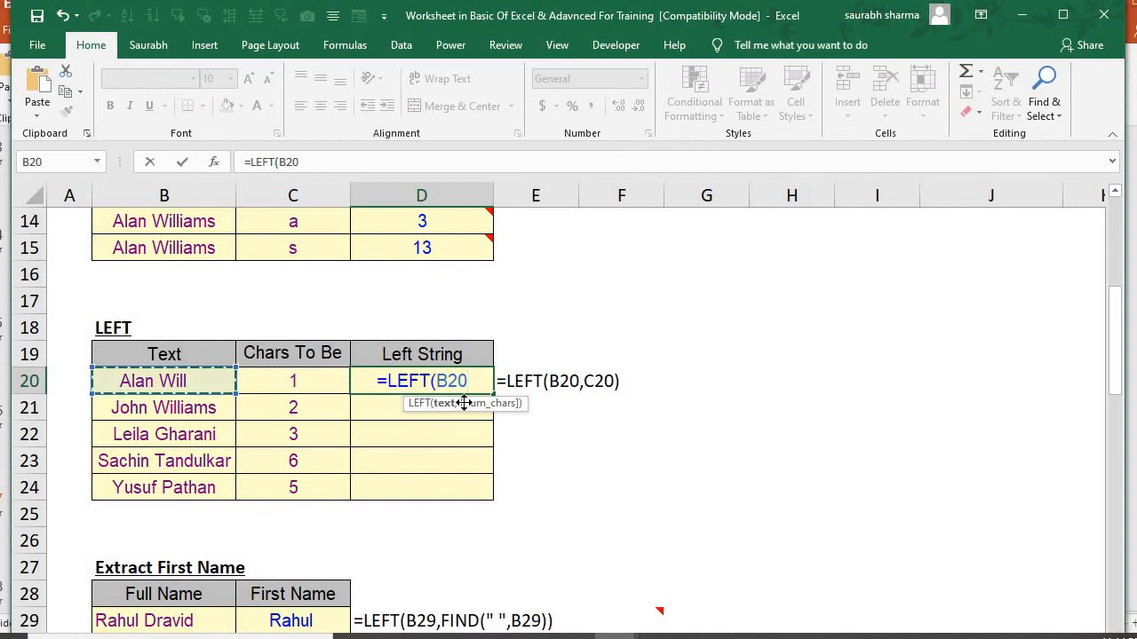
type(",")
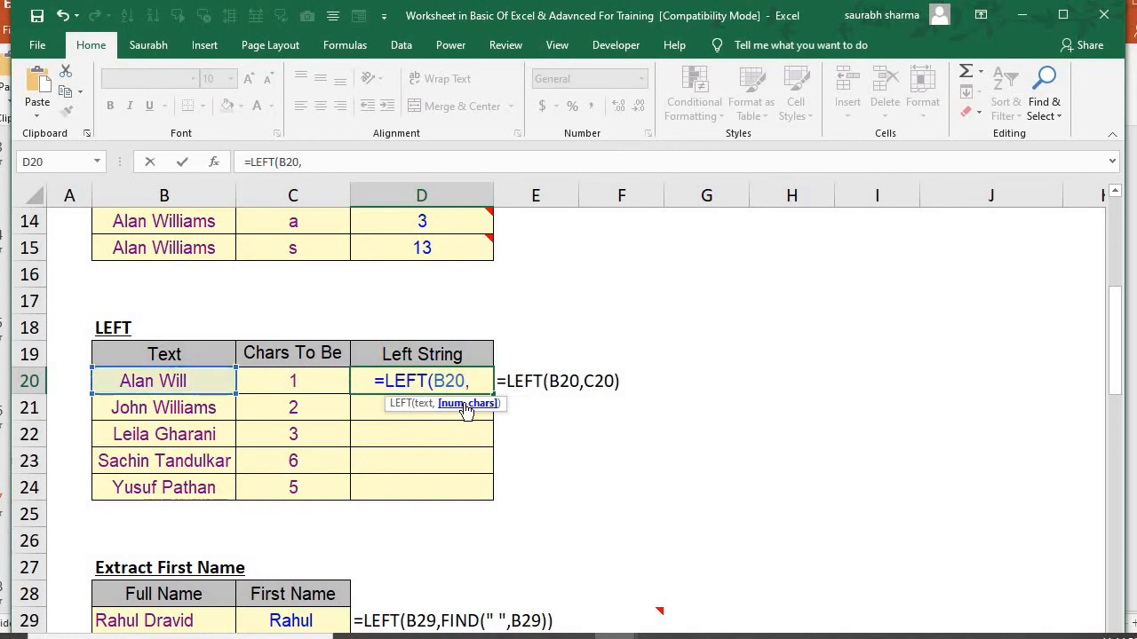
left_click(383, 411)
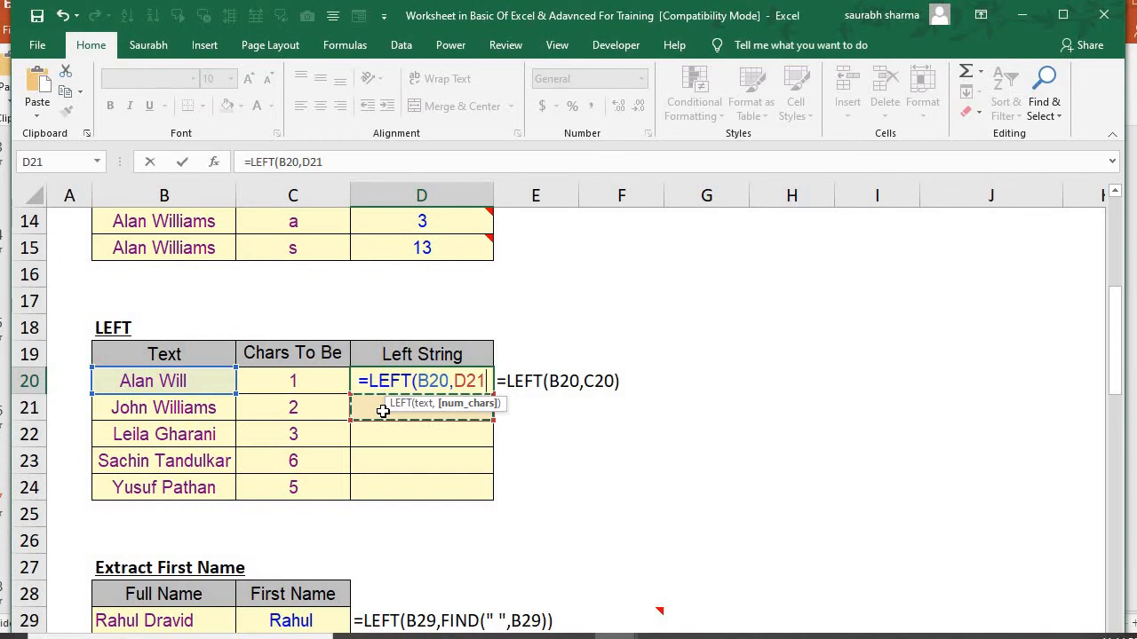
key("BackSpace")
key("BackSpace")
key("BackSpace")
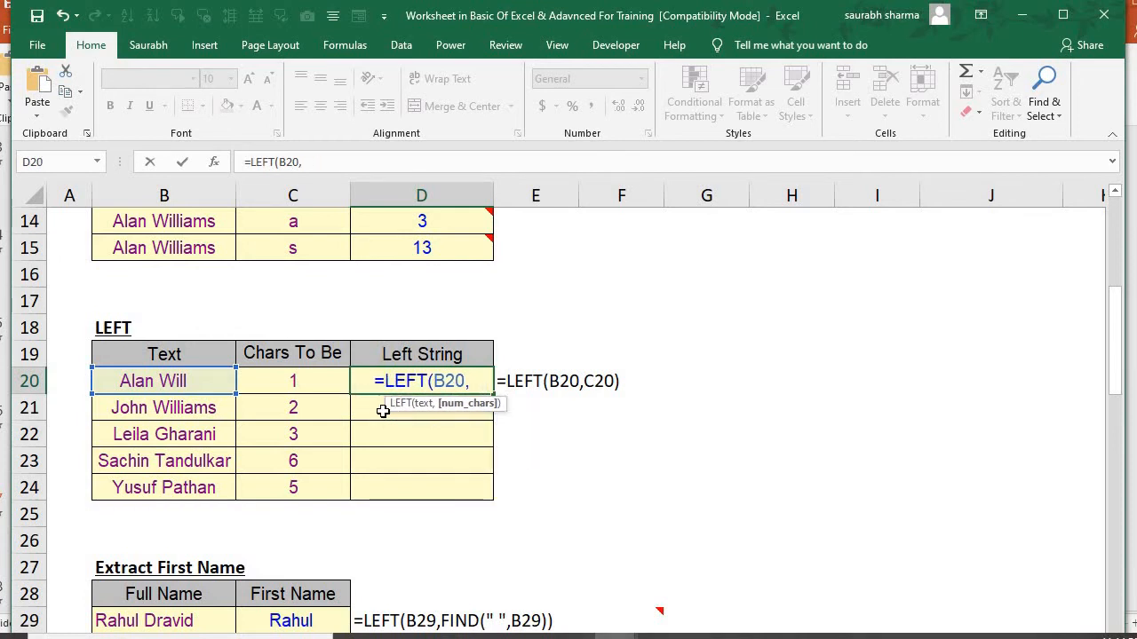
type("4")
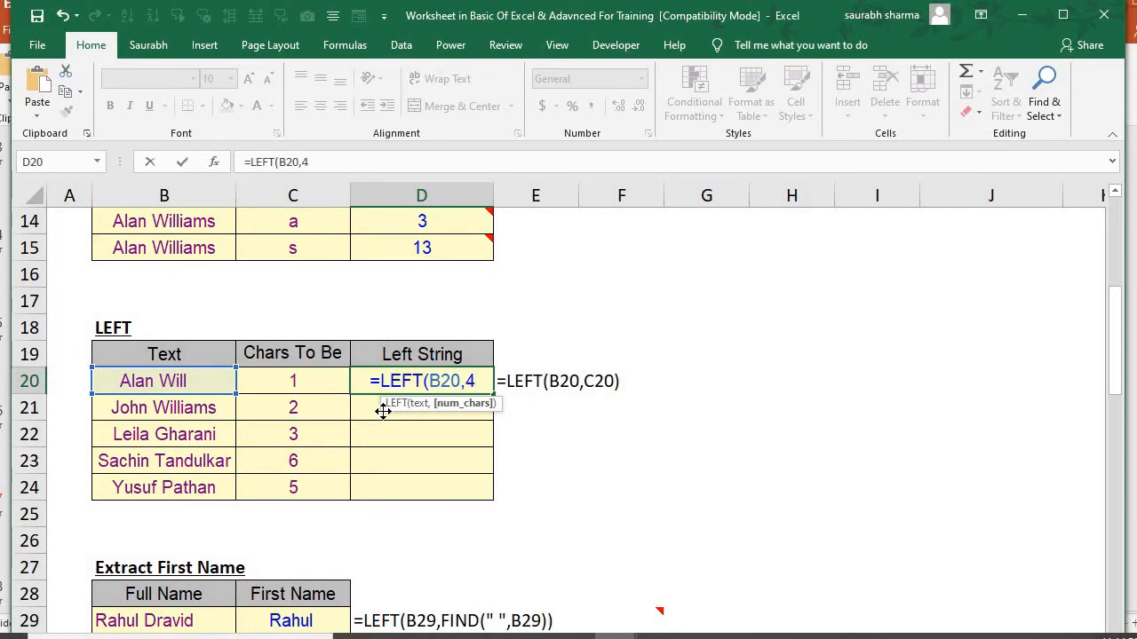
type(")")
key("Return")
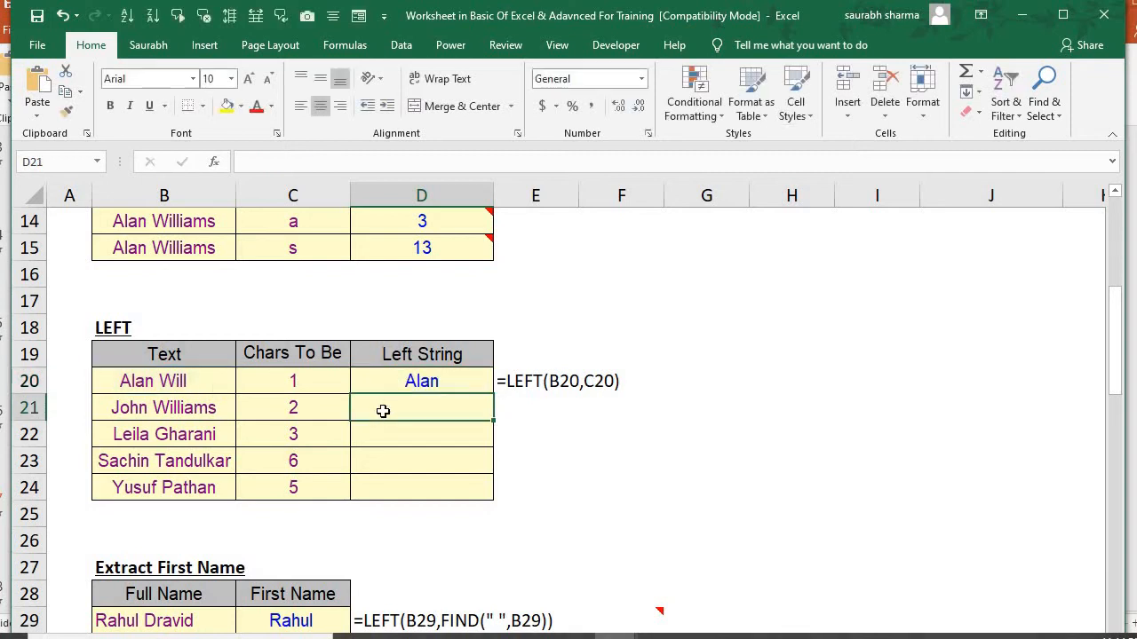
Fill the LEFT formula from D20 down through D24
key("Up")
key("shift+Down")
key("shift+Down")
key("shift+Down")
key("shift+Down")
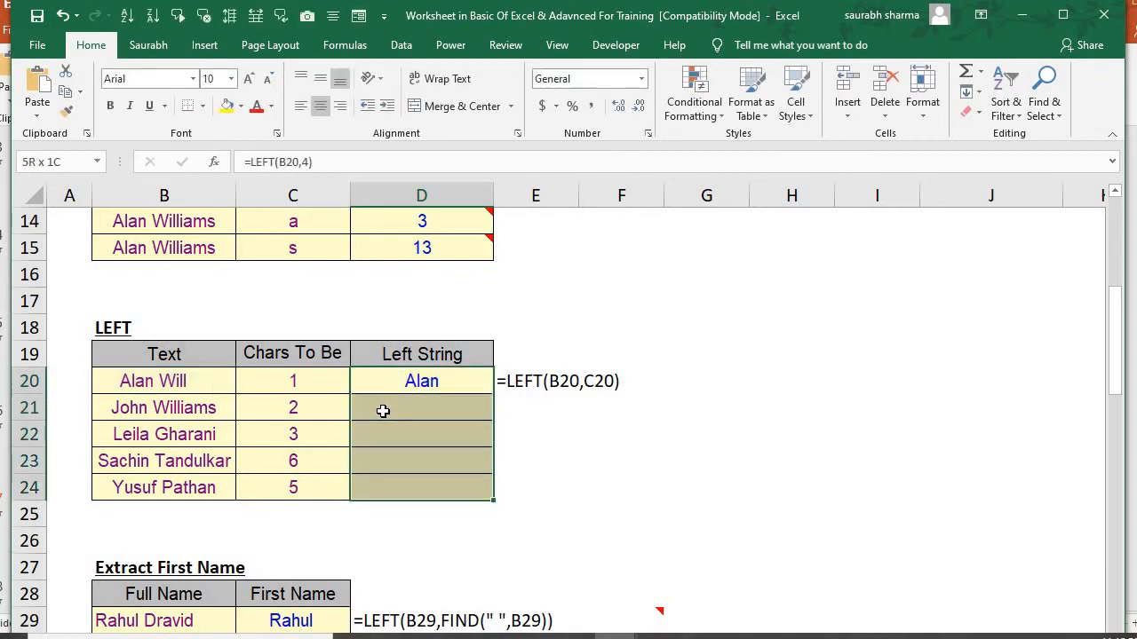
key("ctrl+d")
Review the filled LEFT formulas in D21:D24, checking the cell reference and character count used in D21
key("Down")
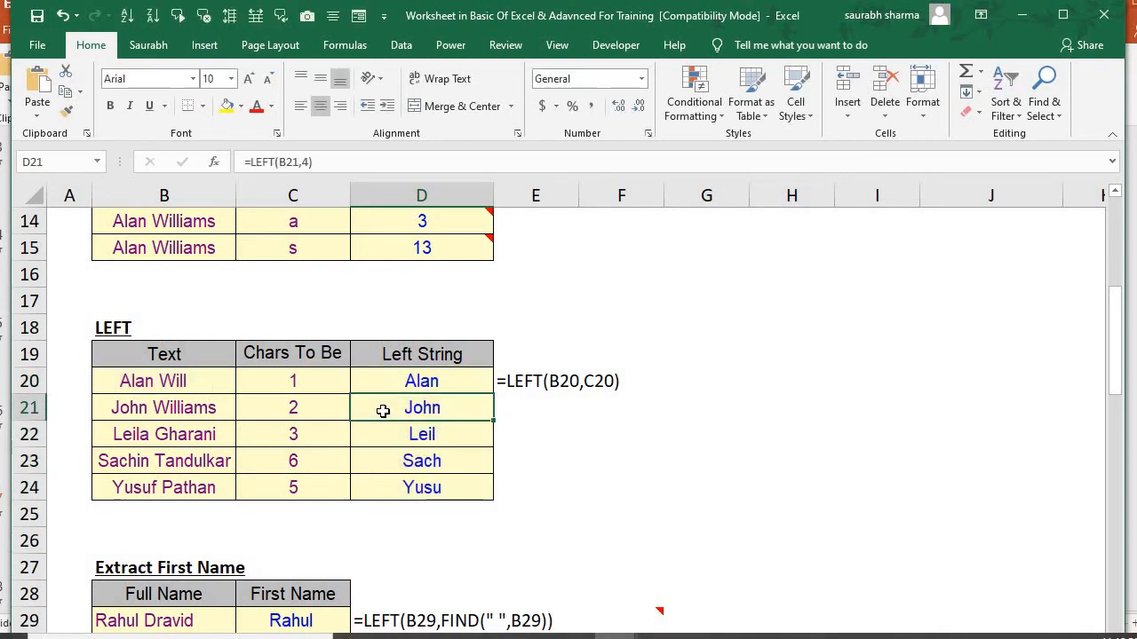
key("Down")
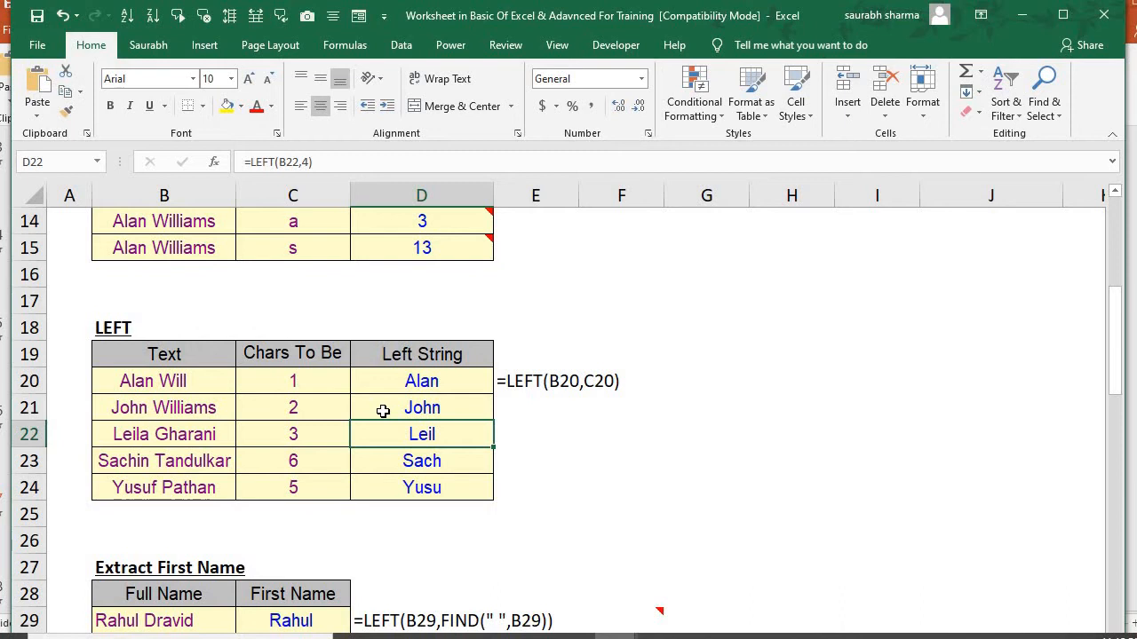
key("Down")
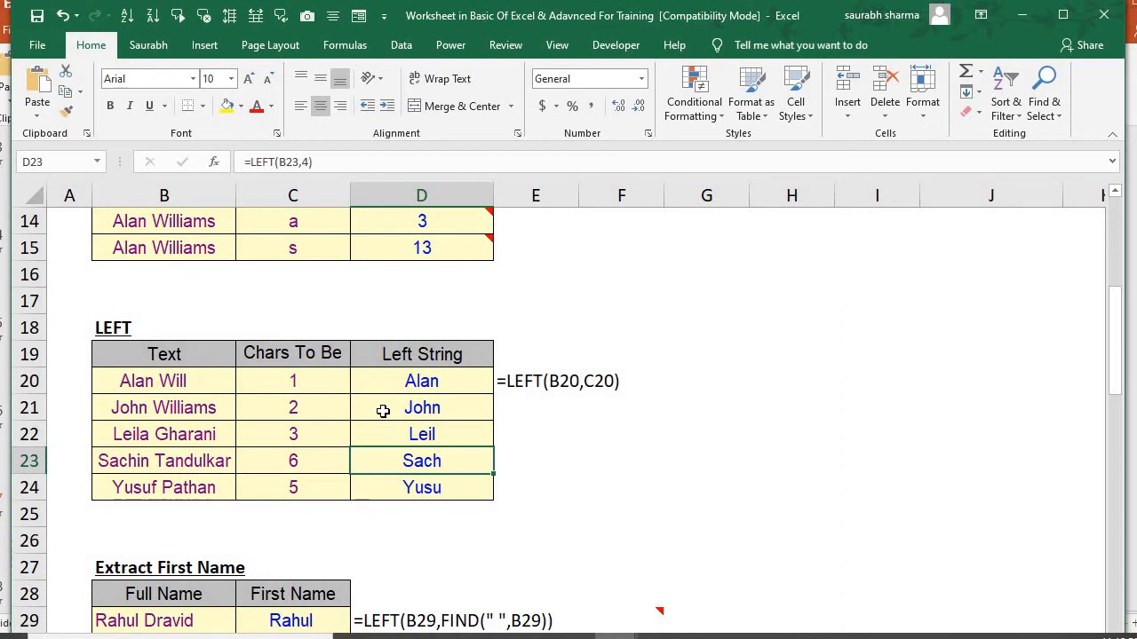
key("Down")
key("Down")
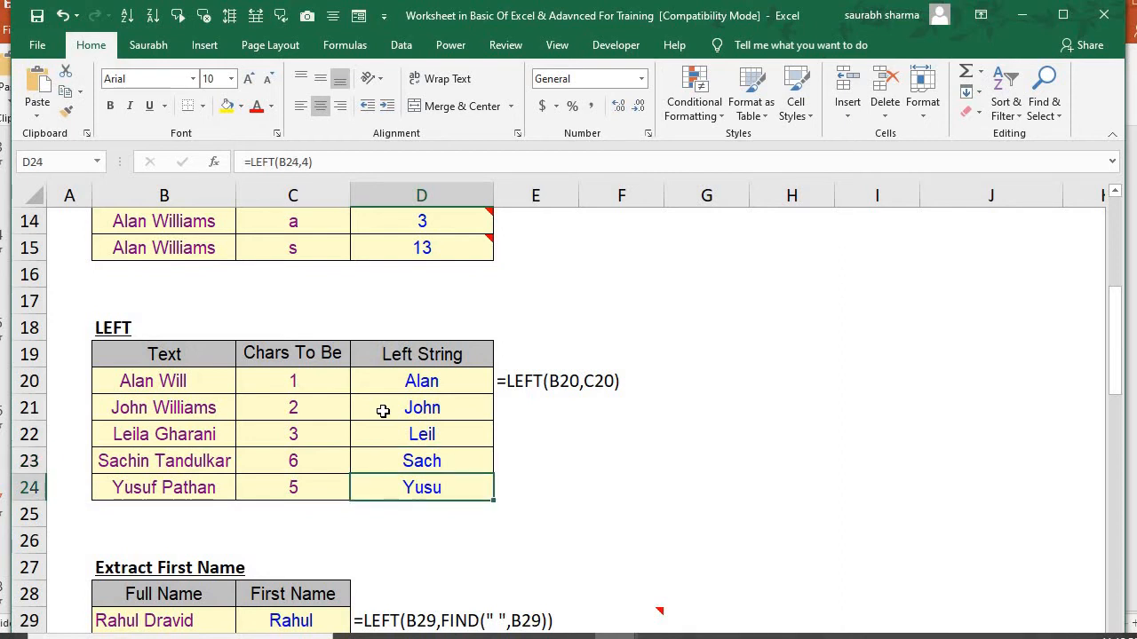
key("Up")
key("Up")
key("Up")
key("Up")
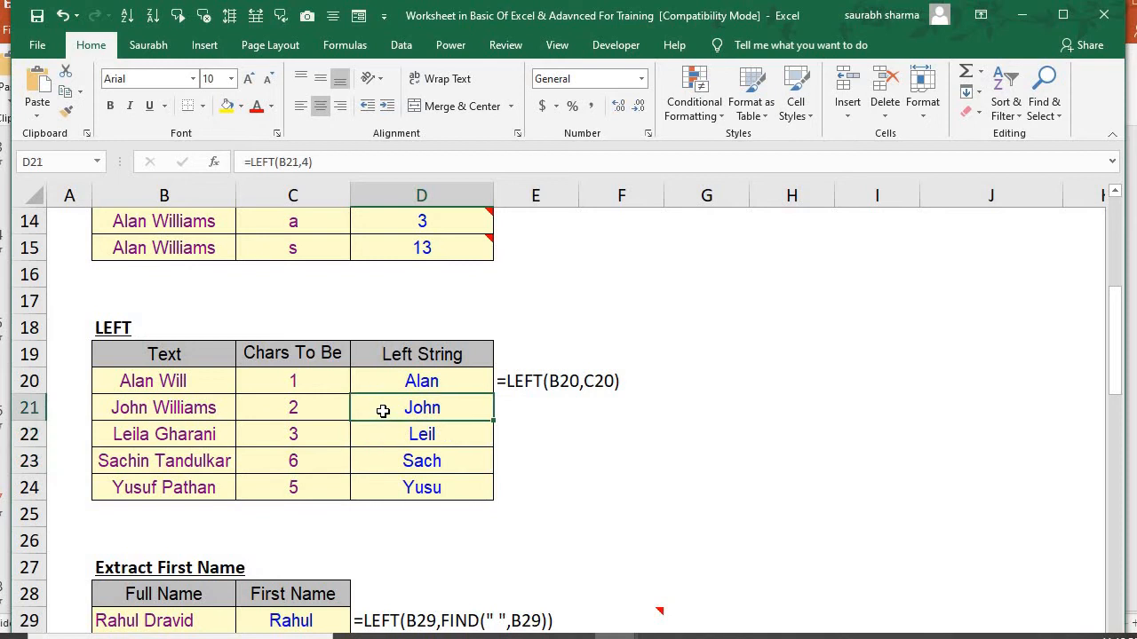
double_click(383, 411)
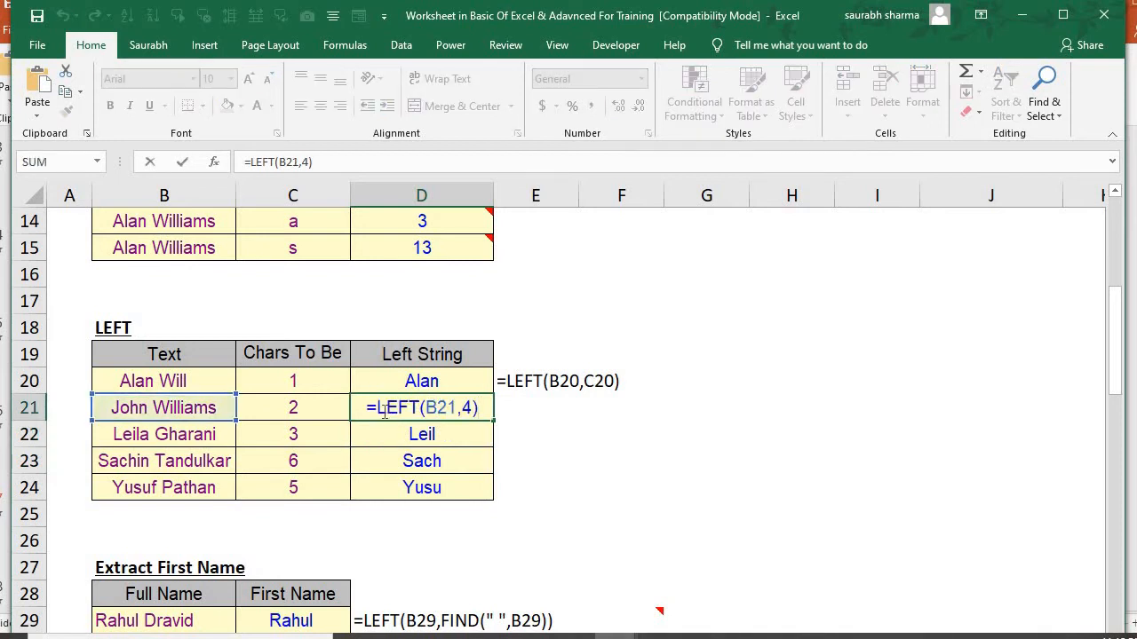
key("Return")
Change the character count in D22's LEFT formula to 5, making it =LEFT(B22,5)
key("F2")
key("Left")
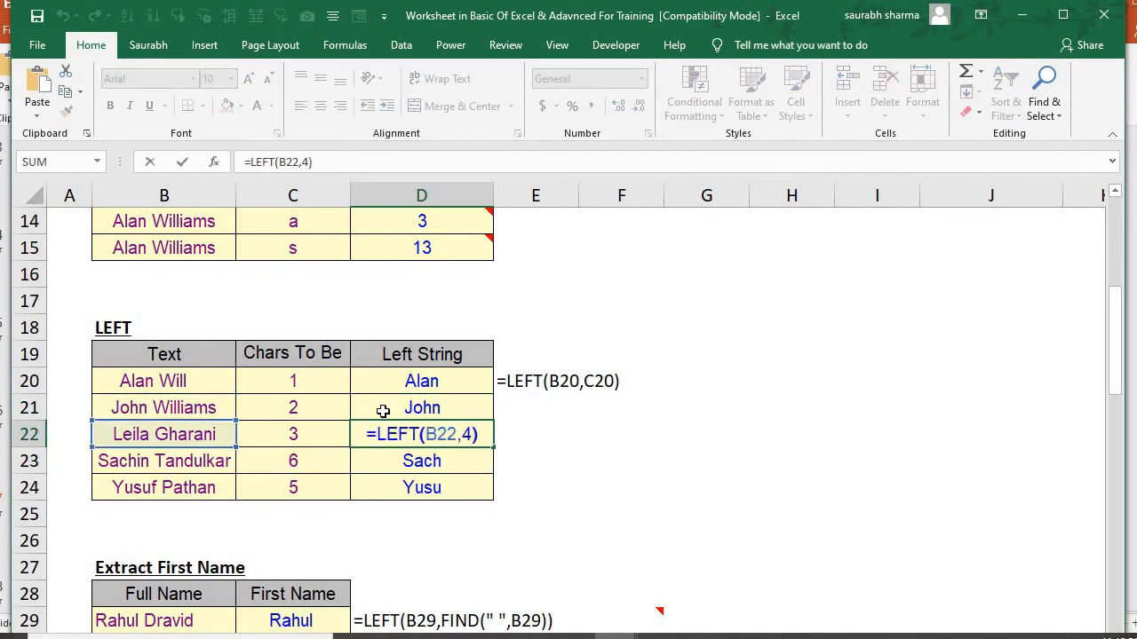
key("BackSpace")
type("3")
key("Return")
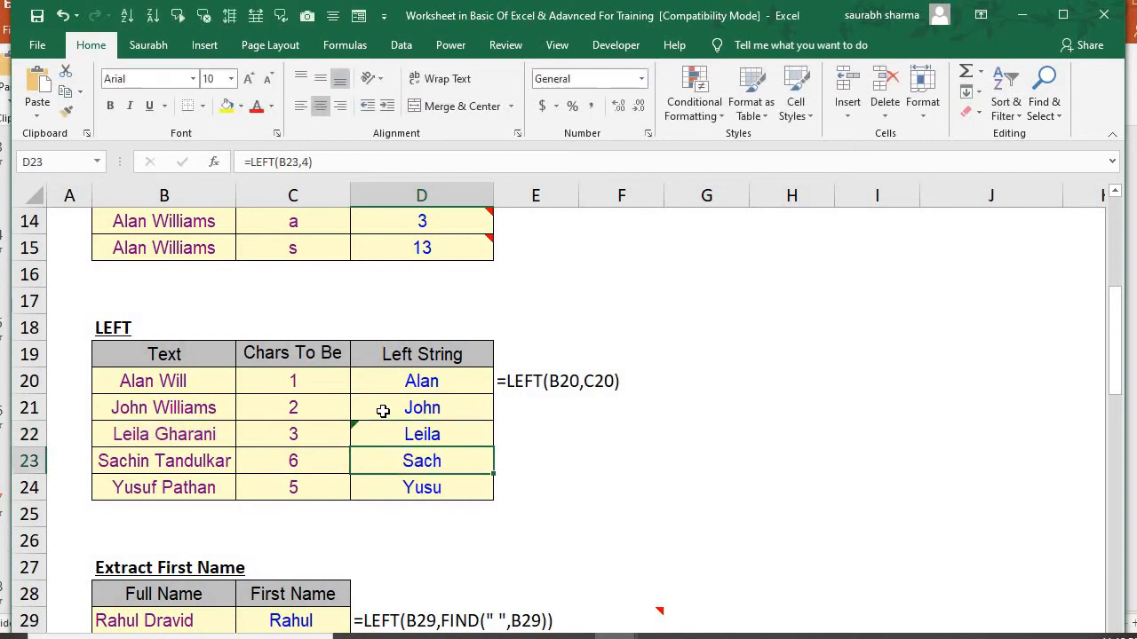
Change the character count in D23's LEFT formula to 6, making it =LEFT(B23,6)
key("F2")
key("Left")
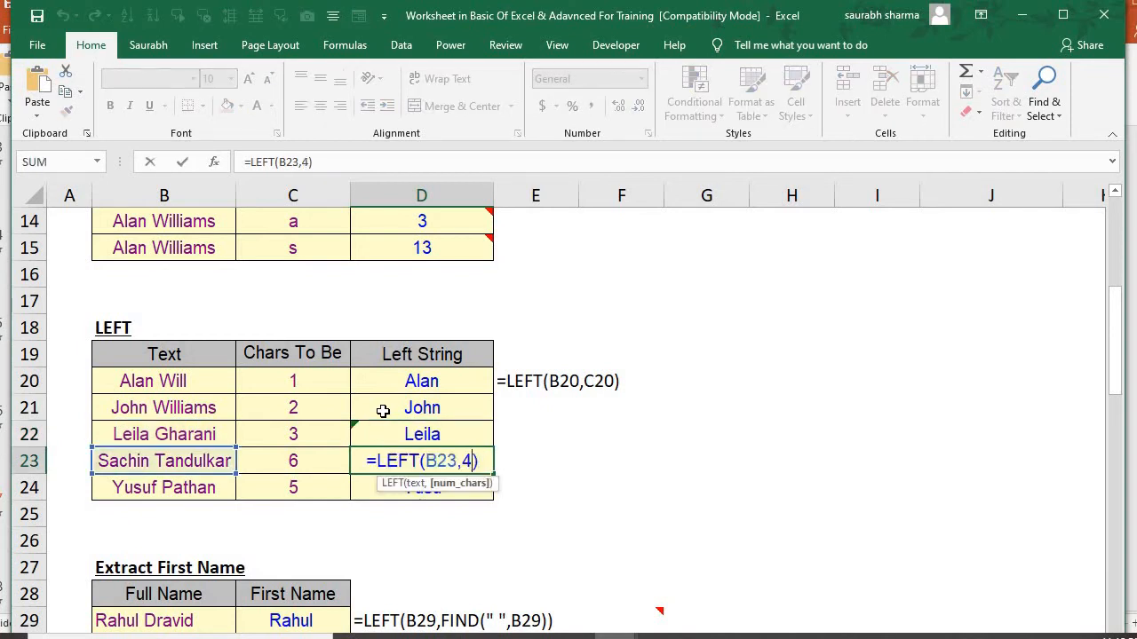
key("BackSpace")
type("6")
key("Return")
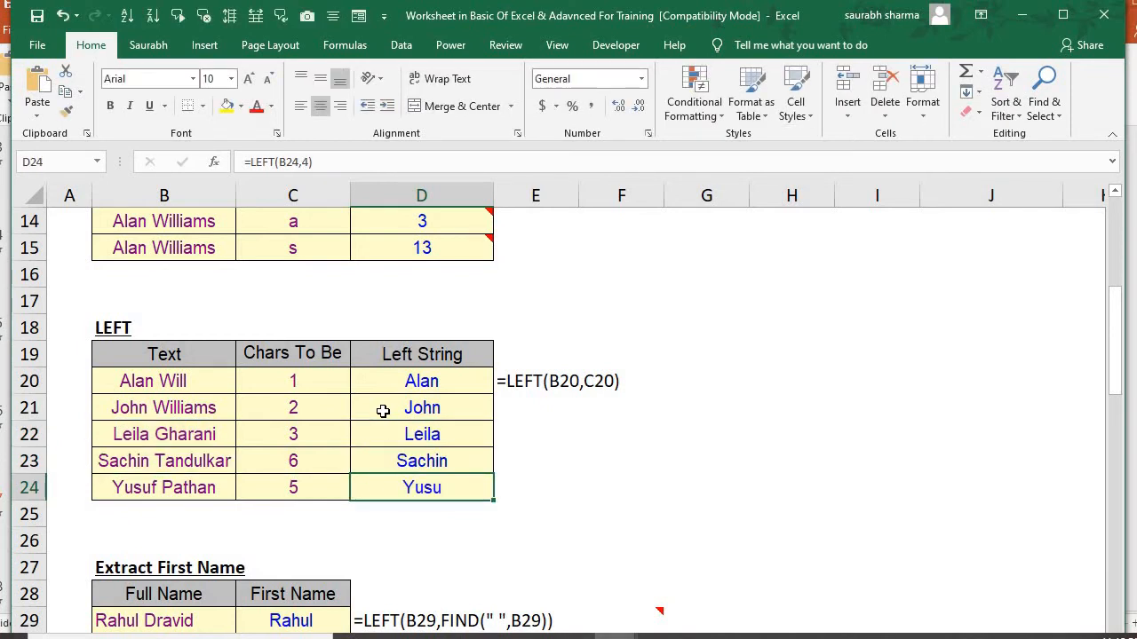
Change the character count in D24's LEFT formula to 5, making it =LEFT(B24,5)
key("F2")
key("Left")
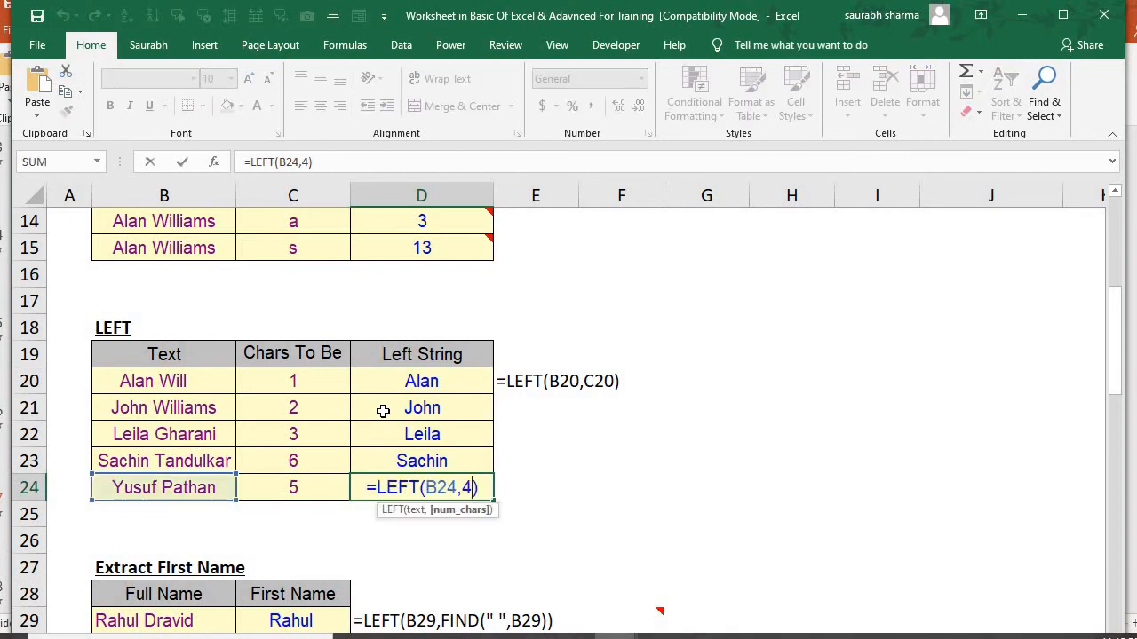
key("BackSpace")
type("5")
key("Return")
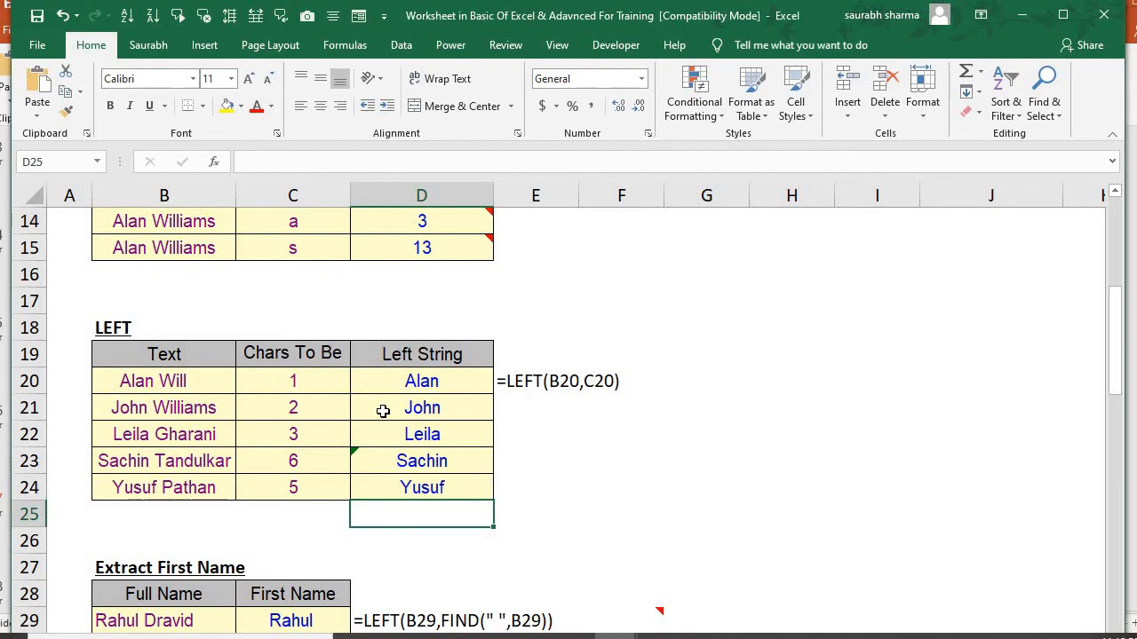
Review the edited LEFT formulas in the Left String column and go to the First Name formulas in column C
key("Up")
key("Up")
key("Up")
key("Up")
key("Down")
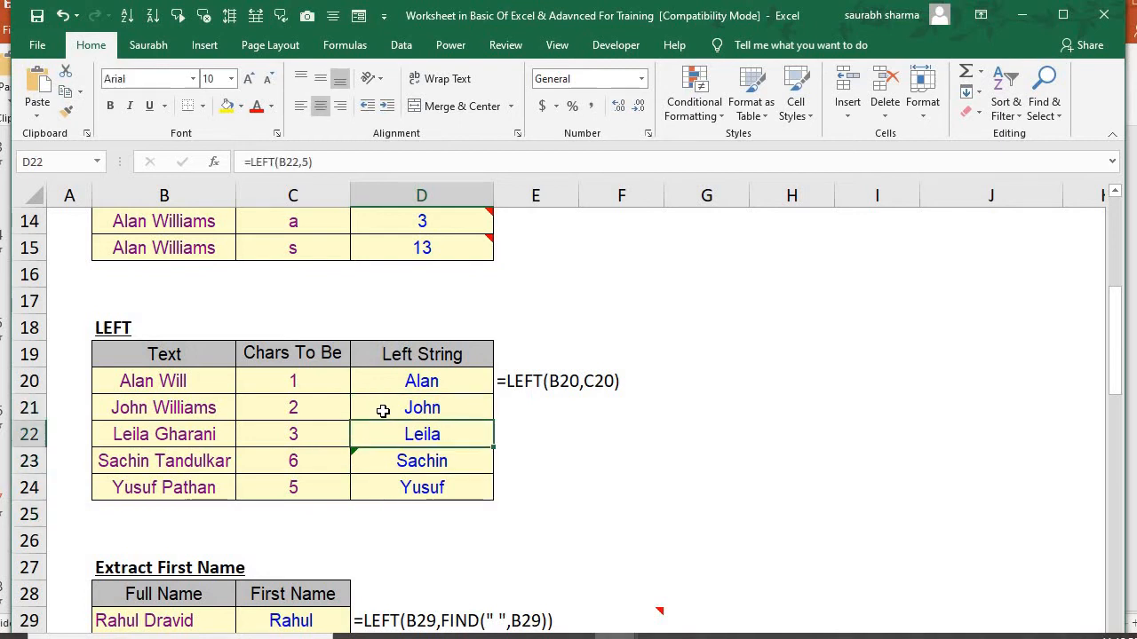
key("Down")
key("Down")
key("Down")
key("Down")
key("Down")
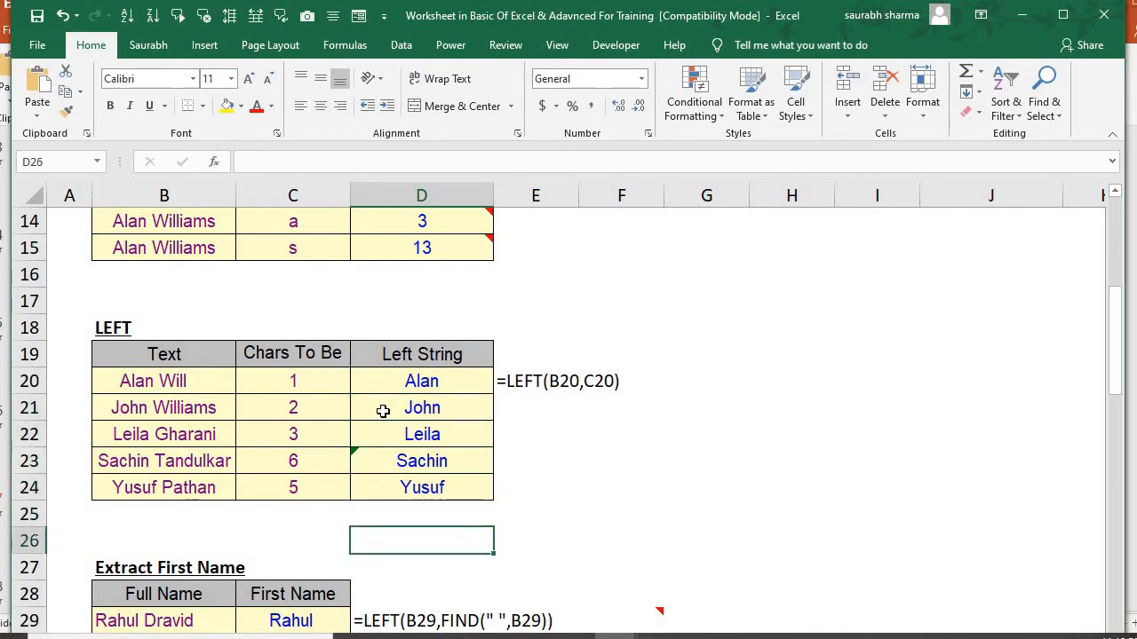
key("Down")
key("Down")
key("Left")
key("Down")
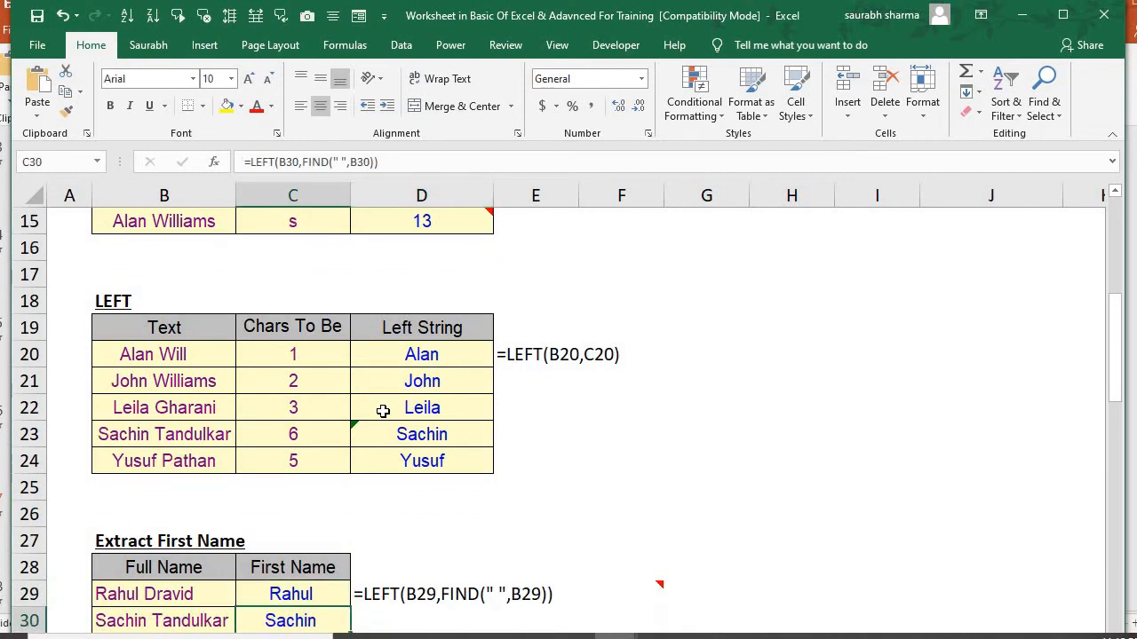
Clear the existing First Name formulas from C29:C31 in the Extract First Name table
key("Down")
key("Down")
key("Down")
key("Up")
key("Up")
key("Up")
key("Up")
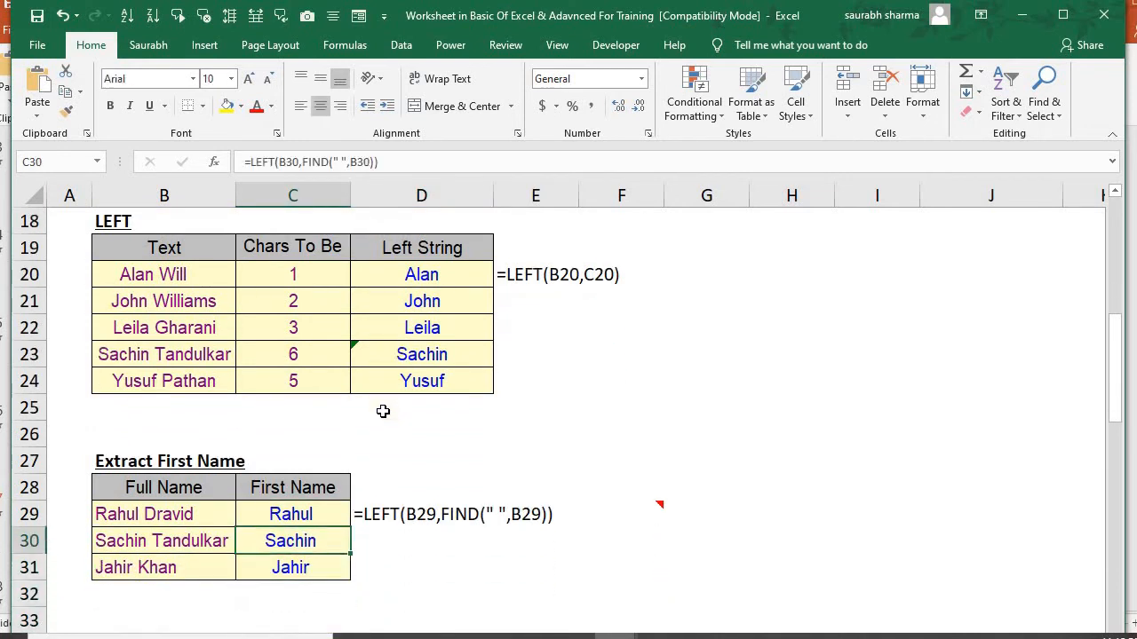
key("shift+Down")
key("shift+Down")
key("Delete")
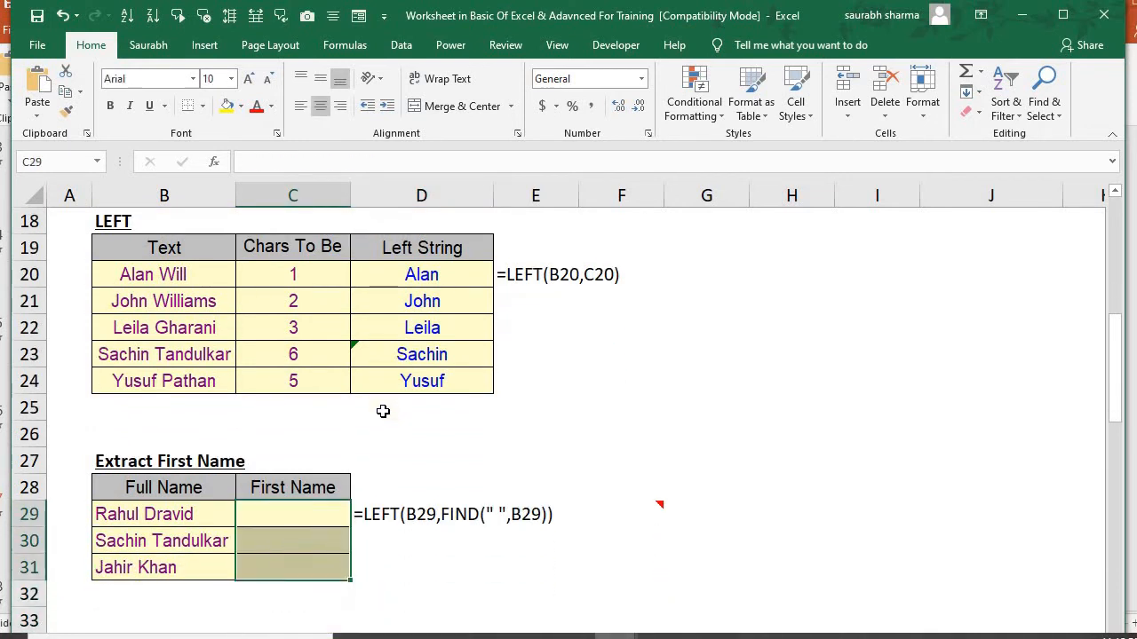
key("Up")
key("Down")
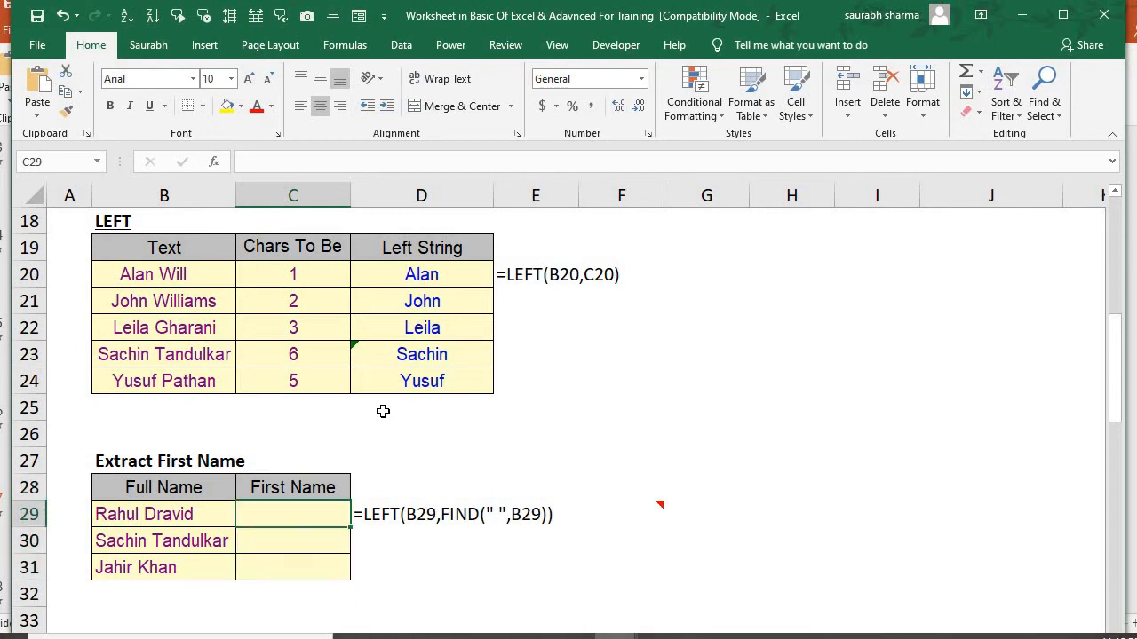
Enter the first-name formula =LEFT(B29,FIND(" ",B29)) in C29 of the Extract First Name table
type("=")
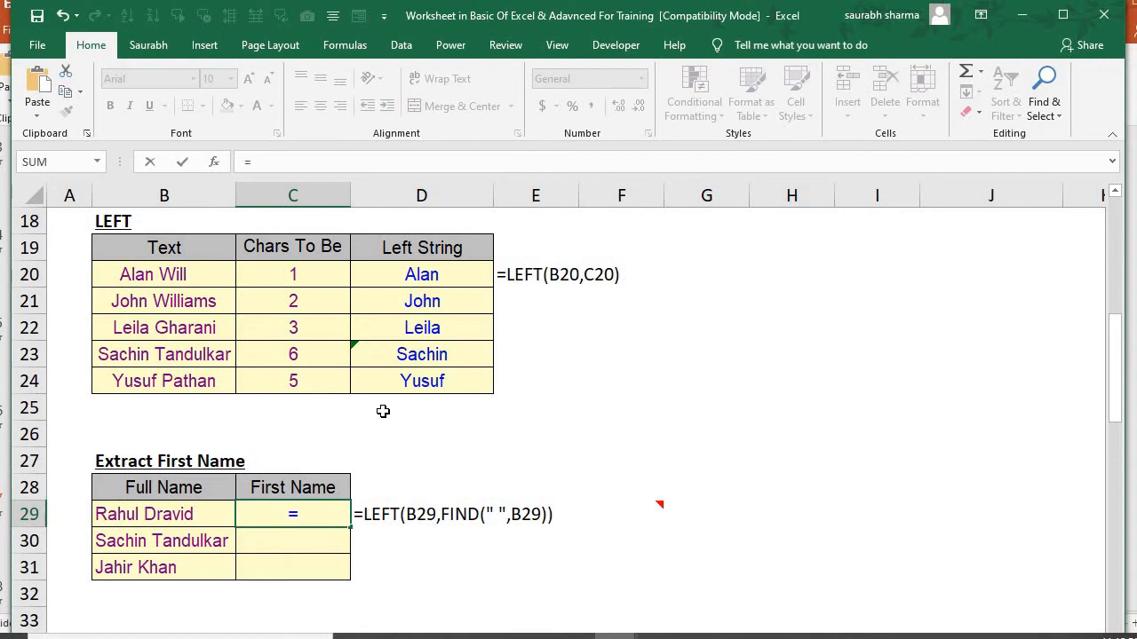
type("lef")
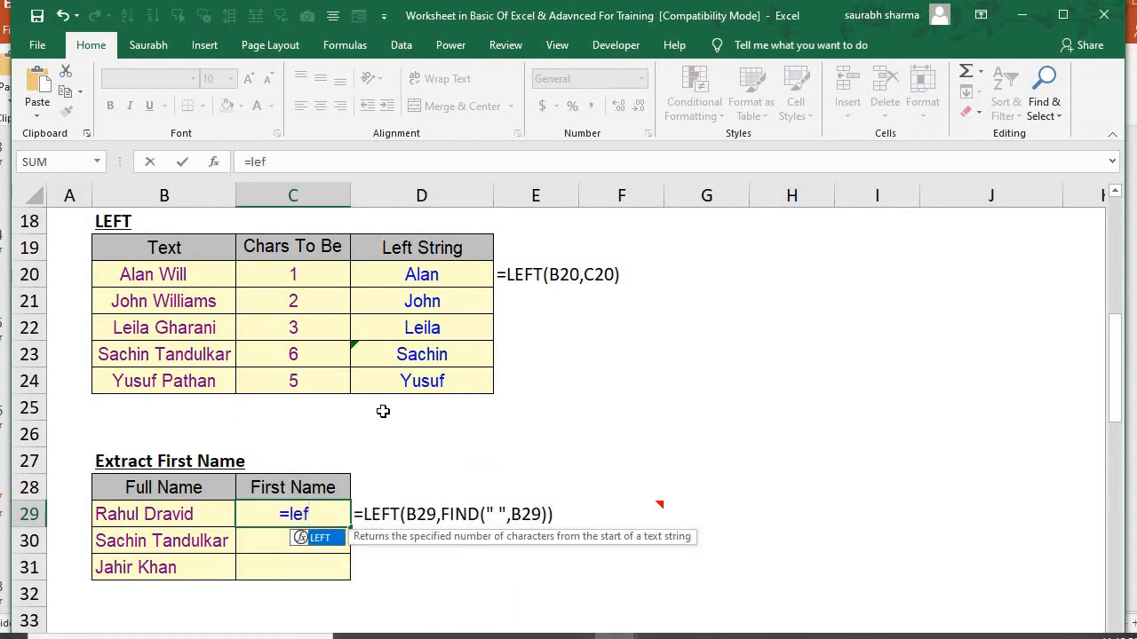
key("Tab")
key("Left")
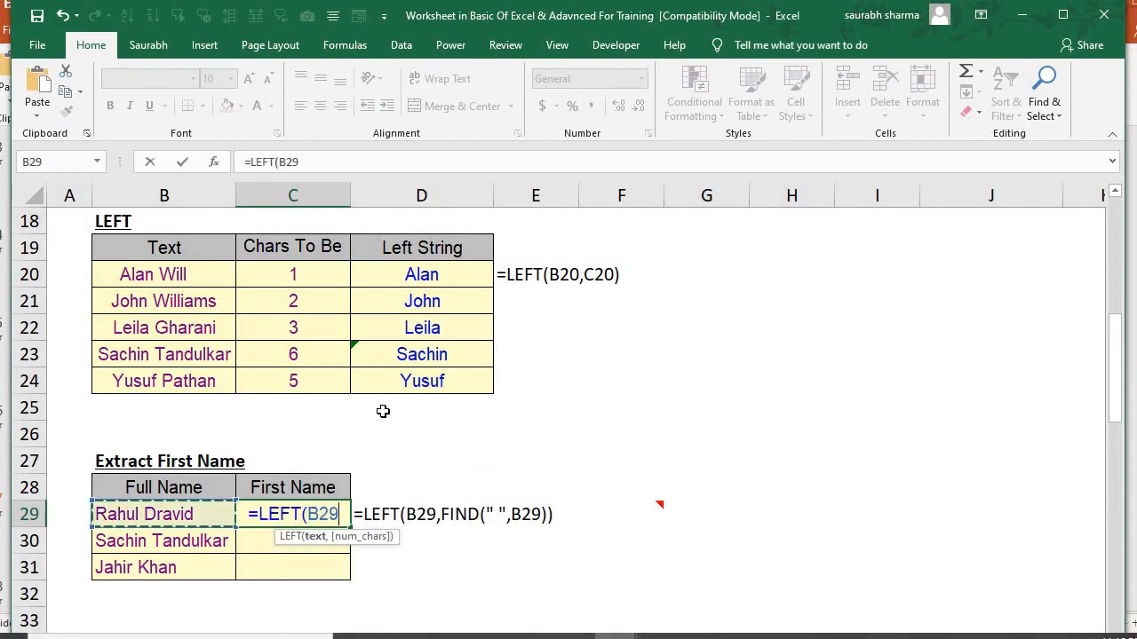
type(",fin")
key("Tab")
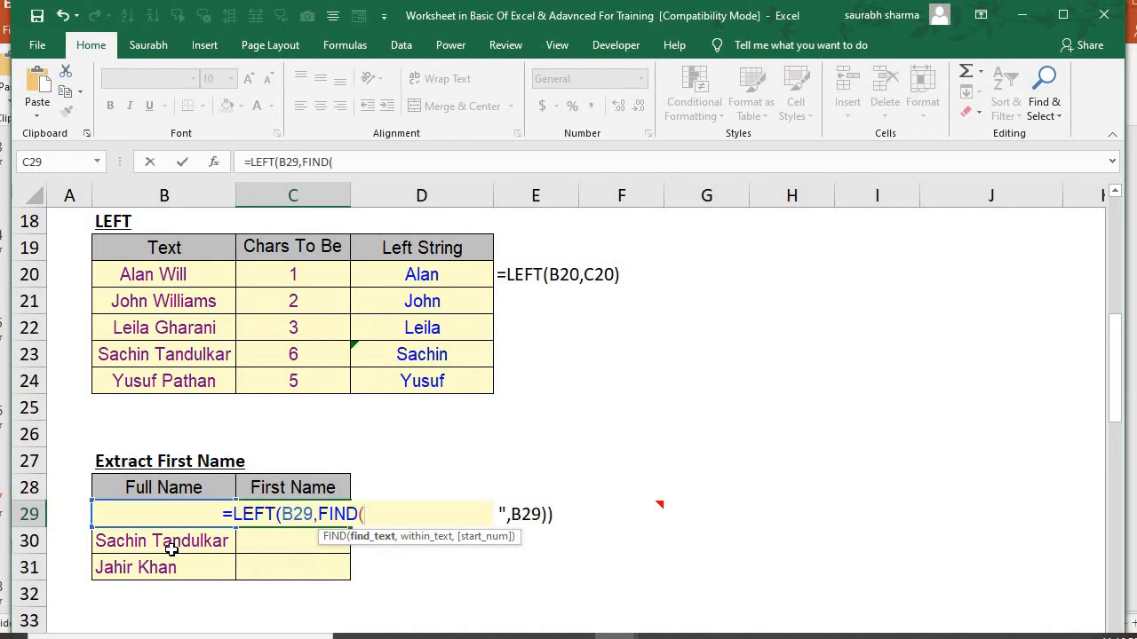
type("\" ")
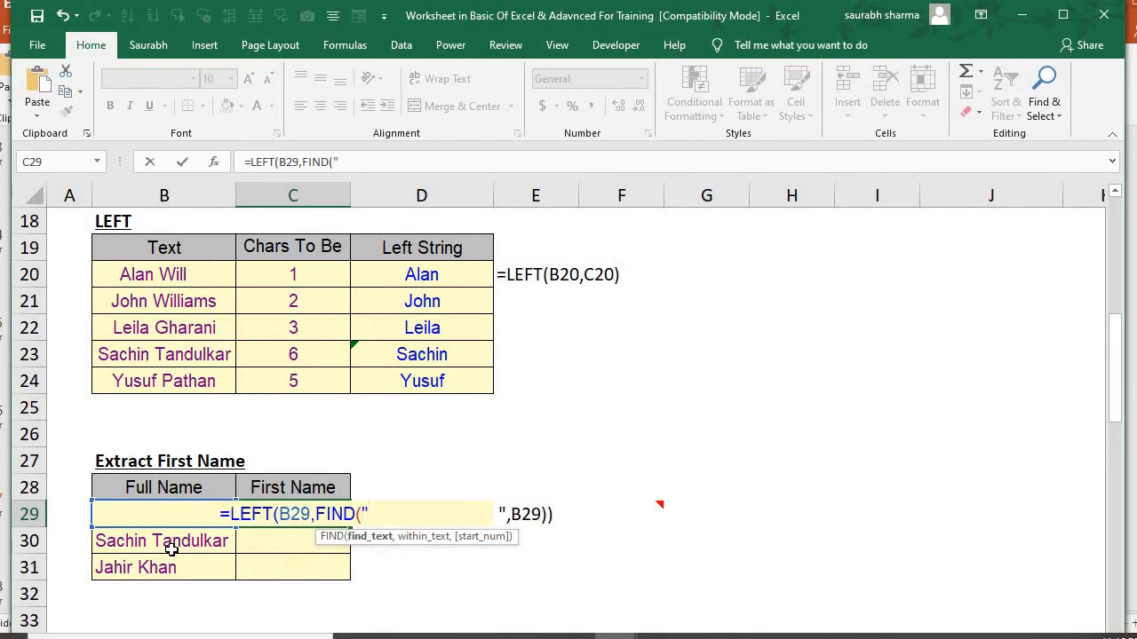
type("\",")
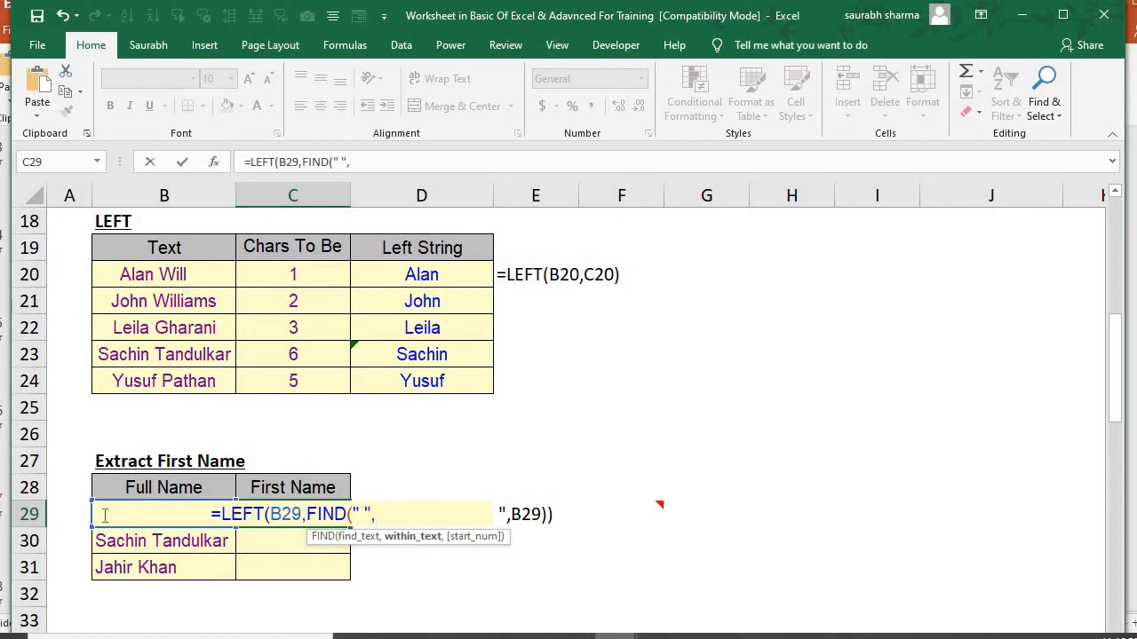
type("b29")
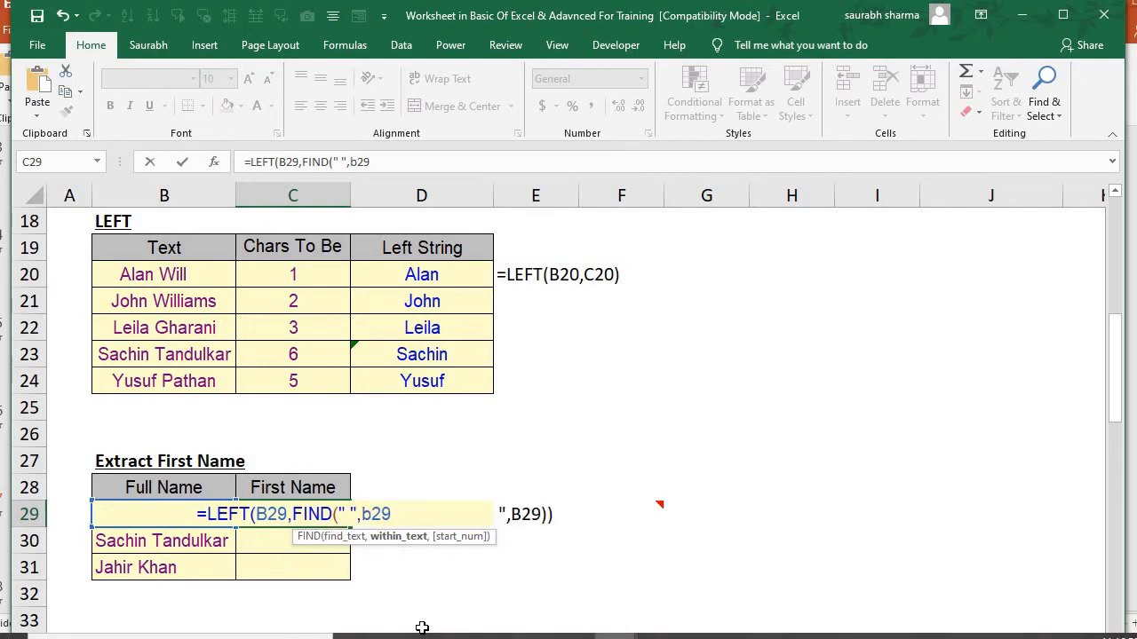
type(")")
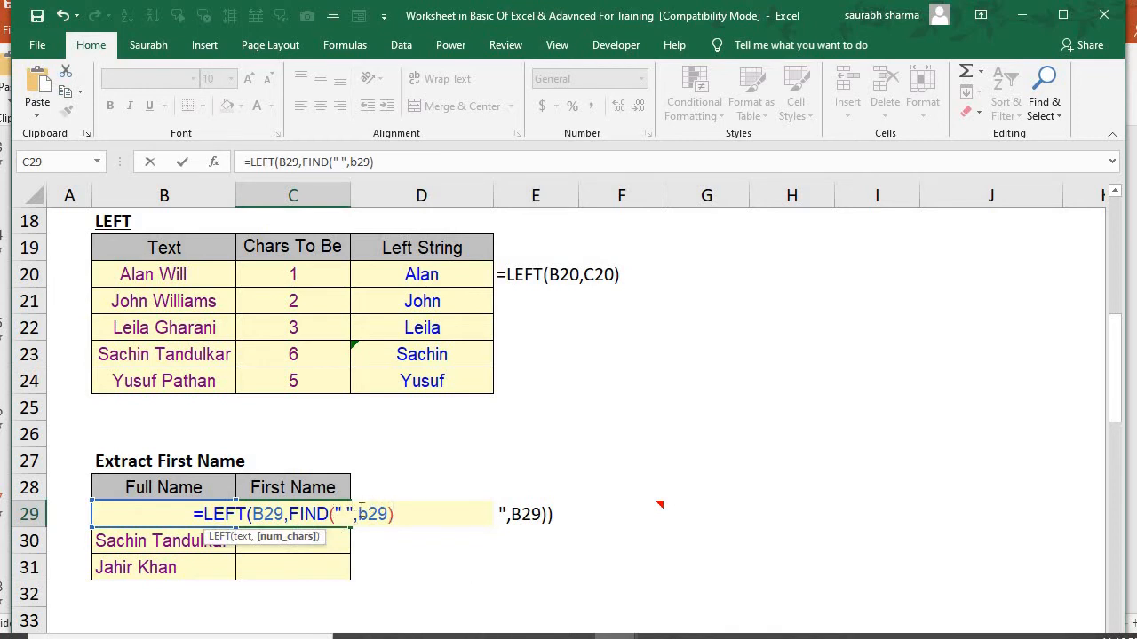
type(")")
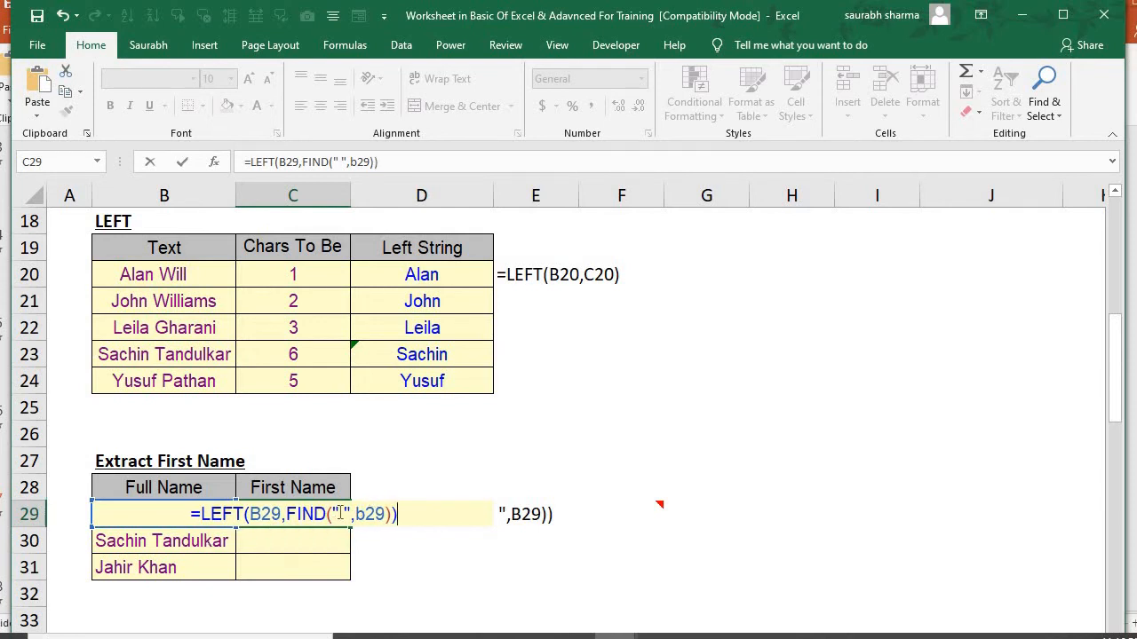
key("Return")
Fill the first-name formula from C29 down through C31
left_click(339, 513)
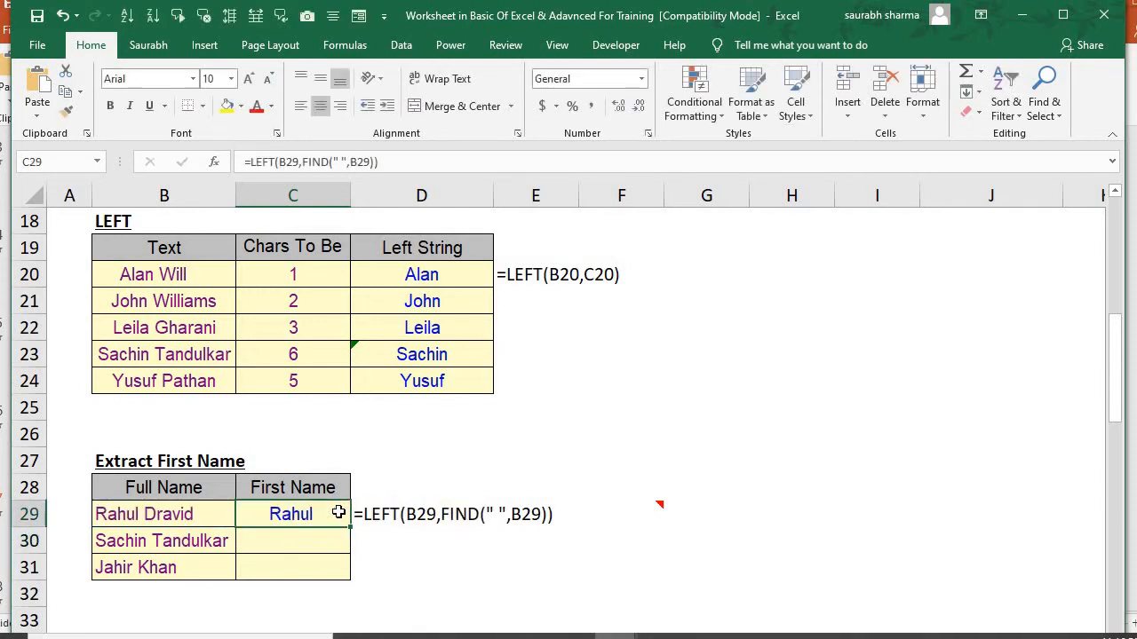
key("shift+Down")
key("shift+Down")
key("ctrl+d")
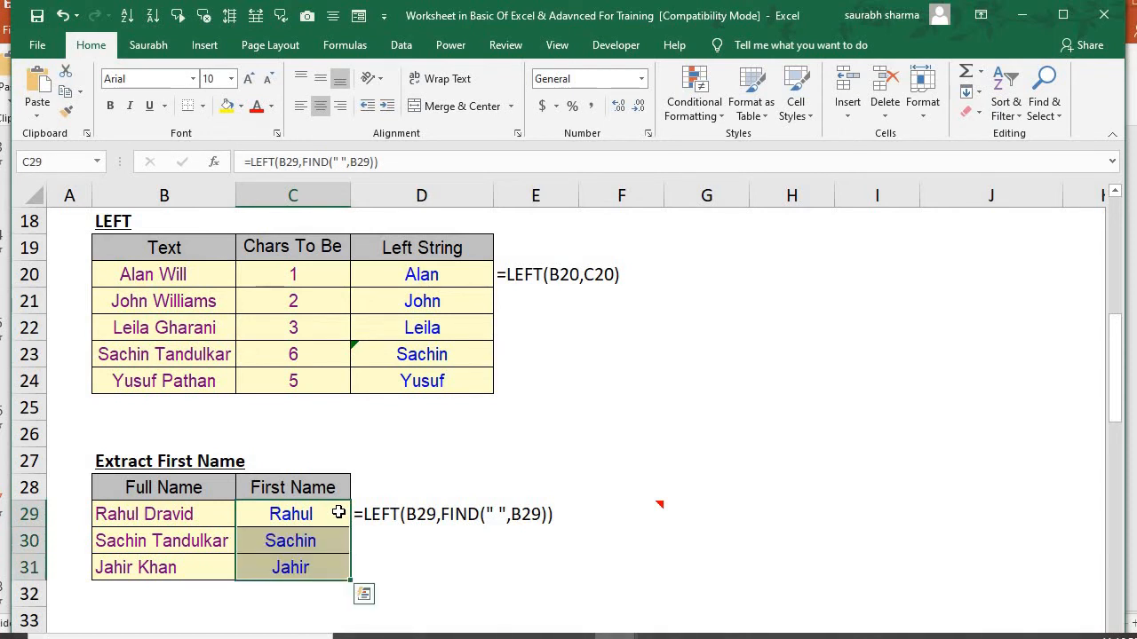
Evaluate C30's first-name formula one calculation at a time through to its result, and close the evaluation
key("Down")
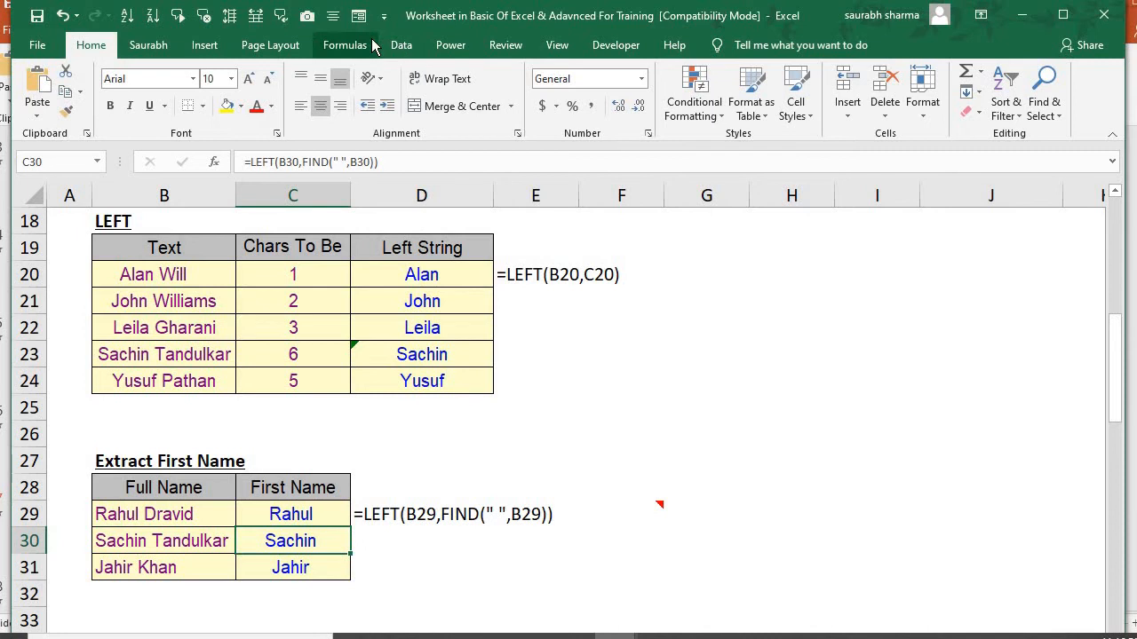
left_click(344, 45)
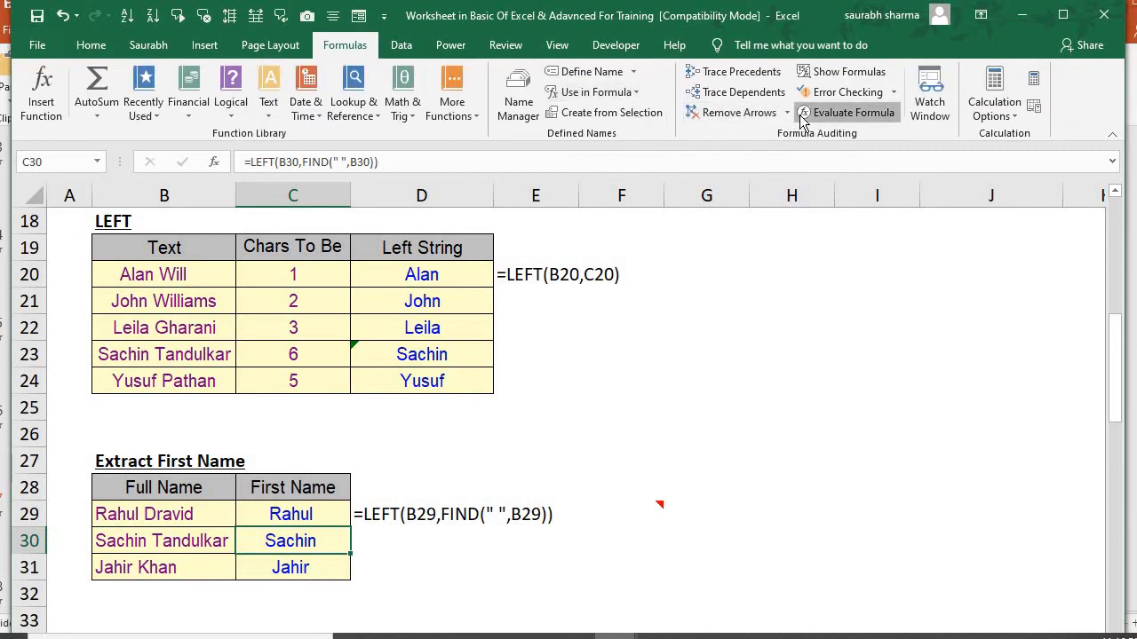
left_click(846, 112)
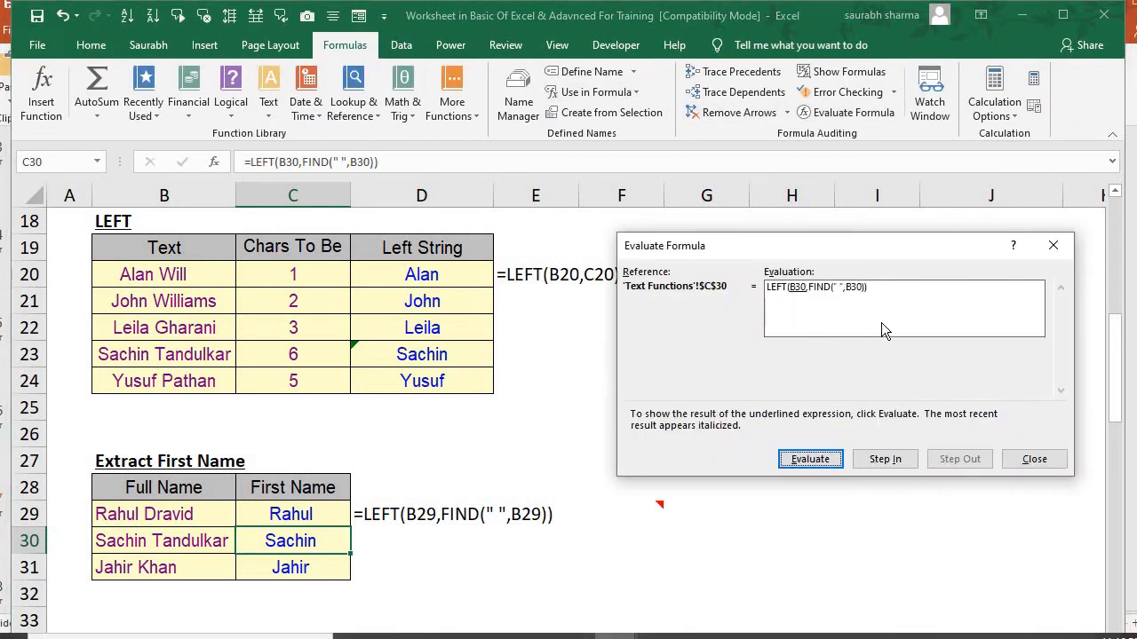
left_click(791, 465)
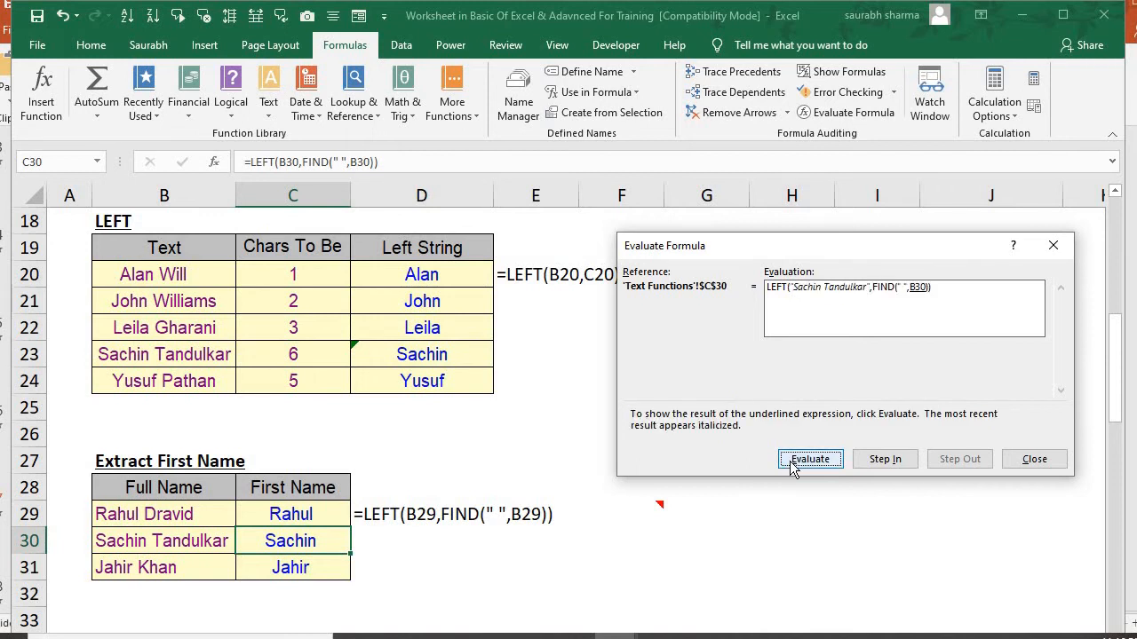
left_click(791, 464)
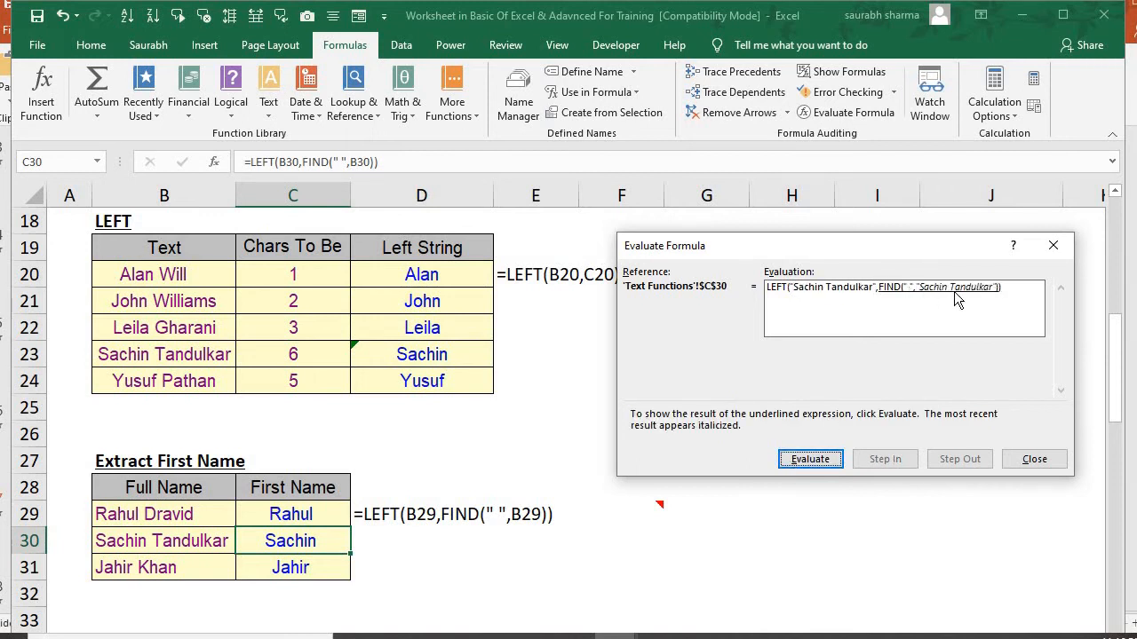
left_click(817, 465)
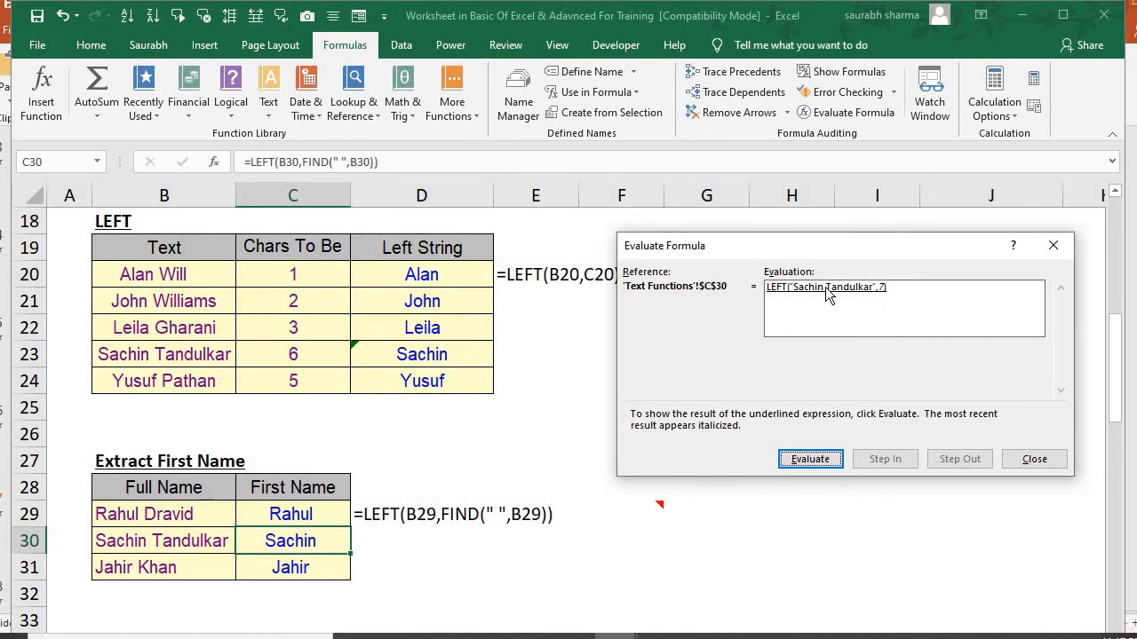
left_click(823, 463)
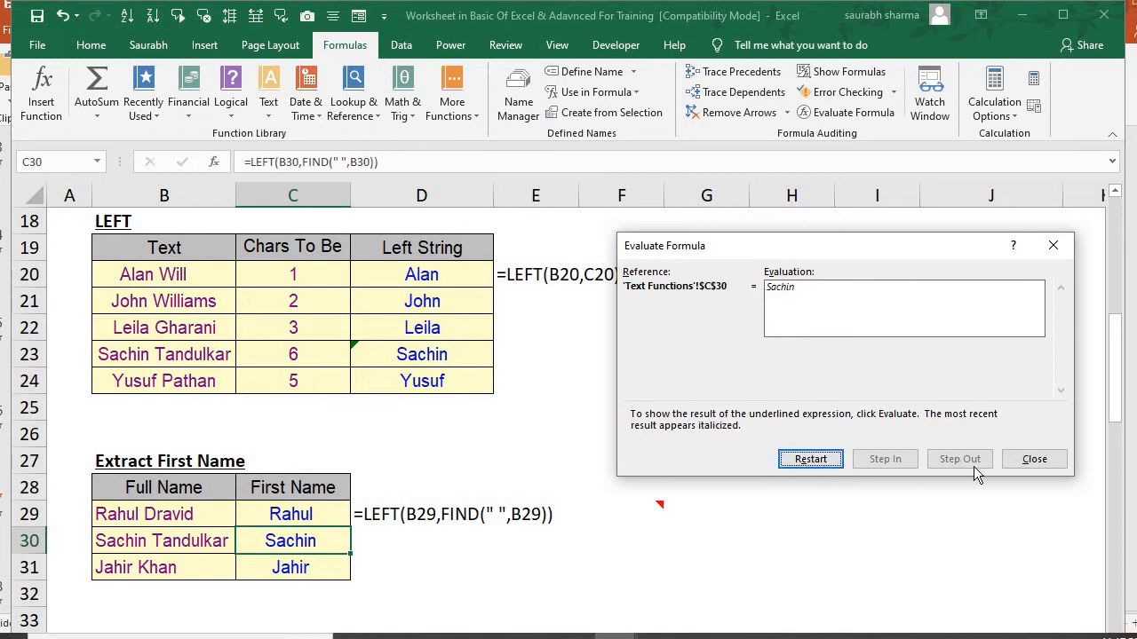
left_click(1014, 469)
Inspect the LEFT and FIND formula in C29 and the full name in B29 that it reads
key("Up")
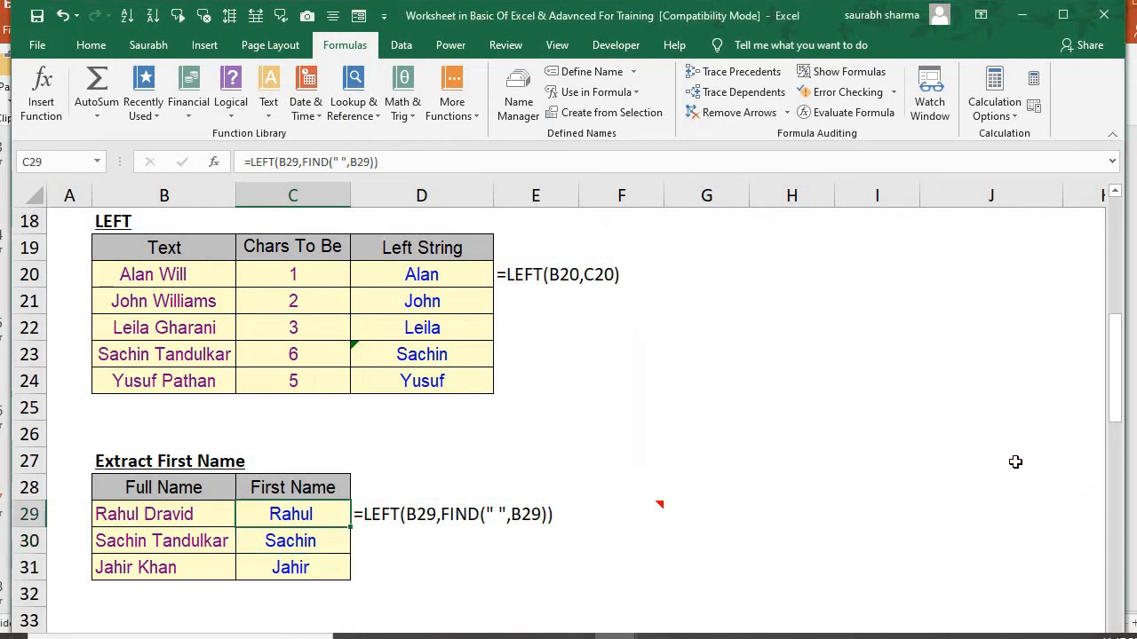
key("F2")
key("Escape")
left_click(140, 515)
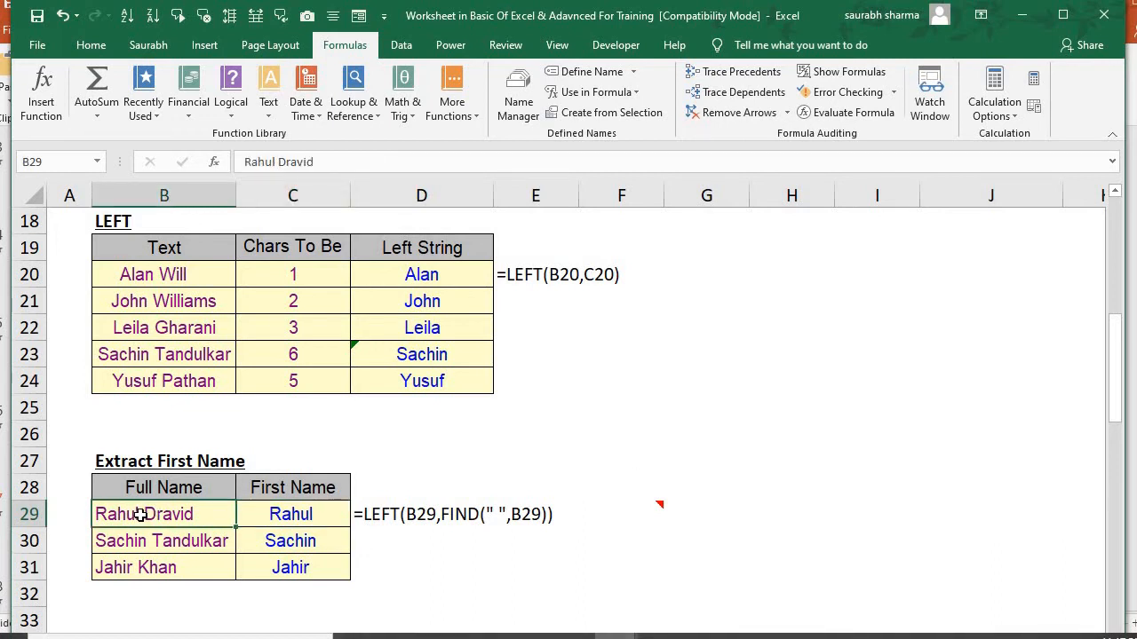
Clear the existing Last Name formulas from C47:C49 in the Extract Last Name table
key("Down")
key("Down")
key("Down")
key("Down")
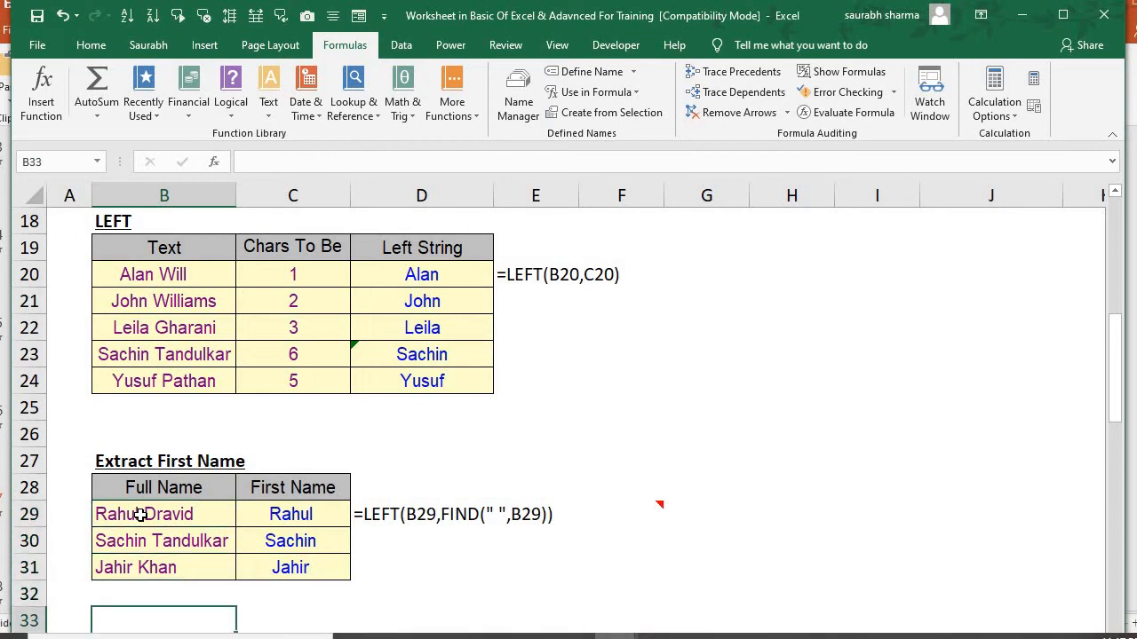
key("Down")
key("Down")
key("Down")
key("Down")
key("Down")
key("Down")
key("Down")
key("Down")
key("Down")
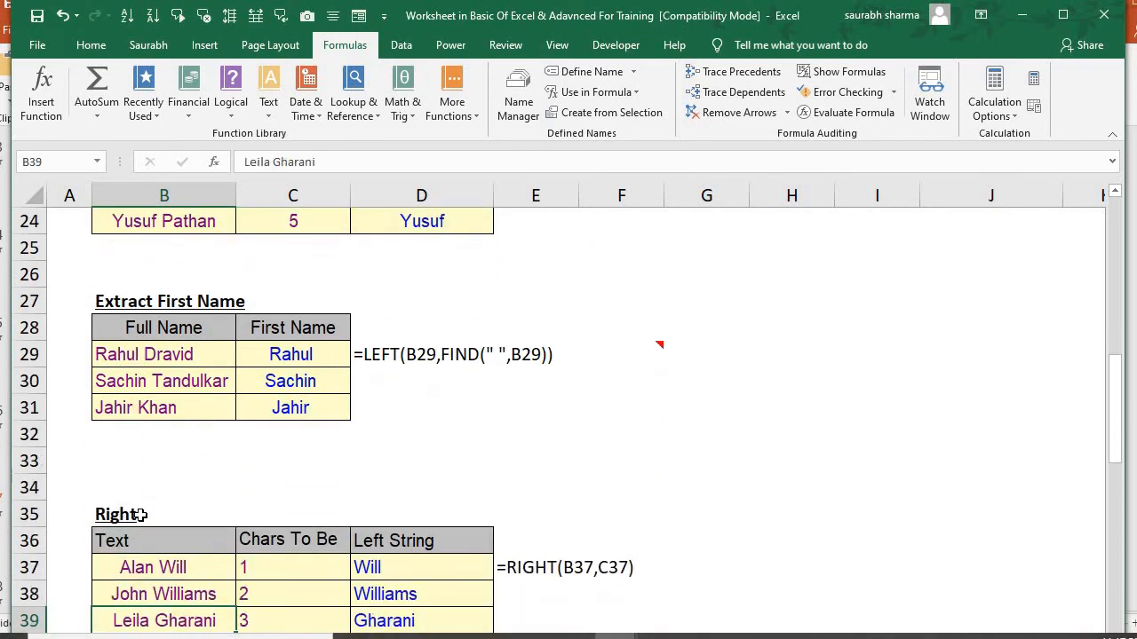
key("Down")
key("Up")
key("Up")
key("Up")
key("Up")
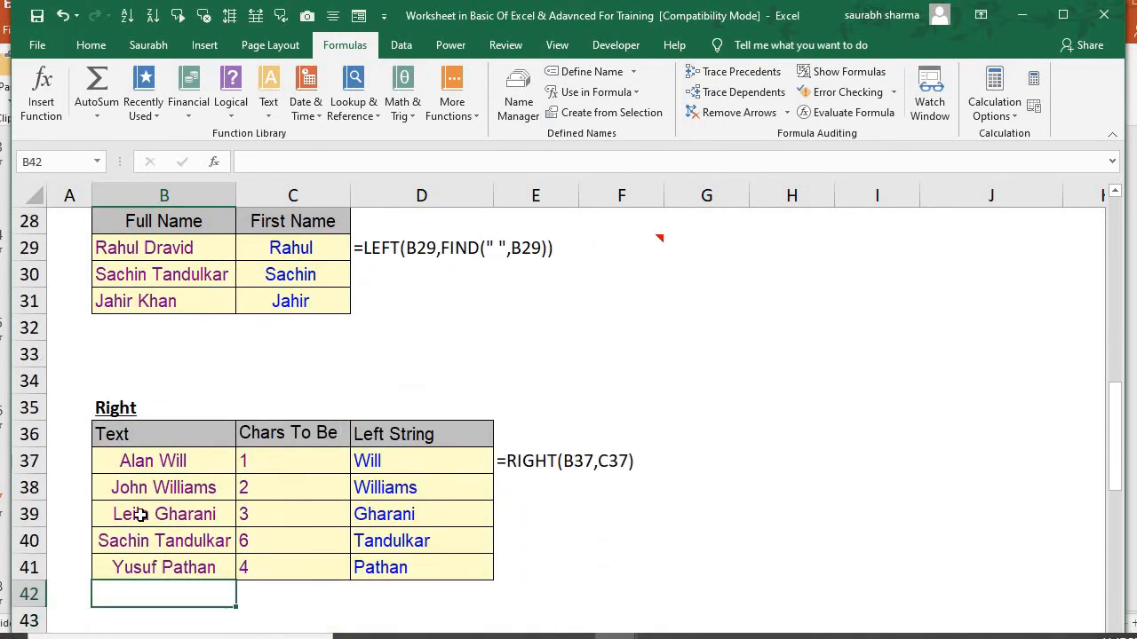
key("Down")
key("Down")
key("Down")
key("Down")
key("Down")
key("Down")
key("Down")
key("Down")
key("Down")
key("Down")
key("Down")
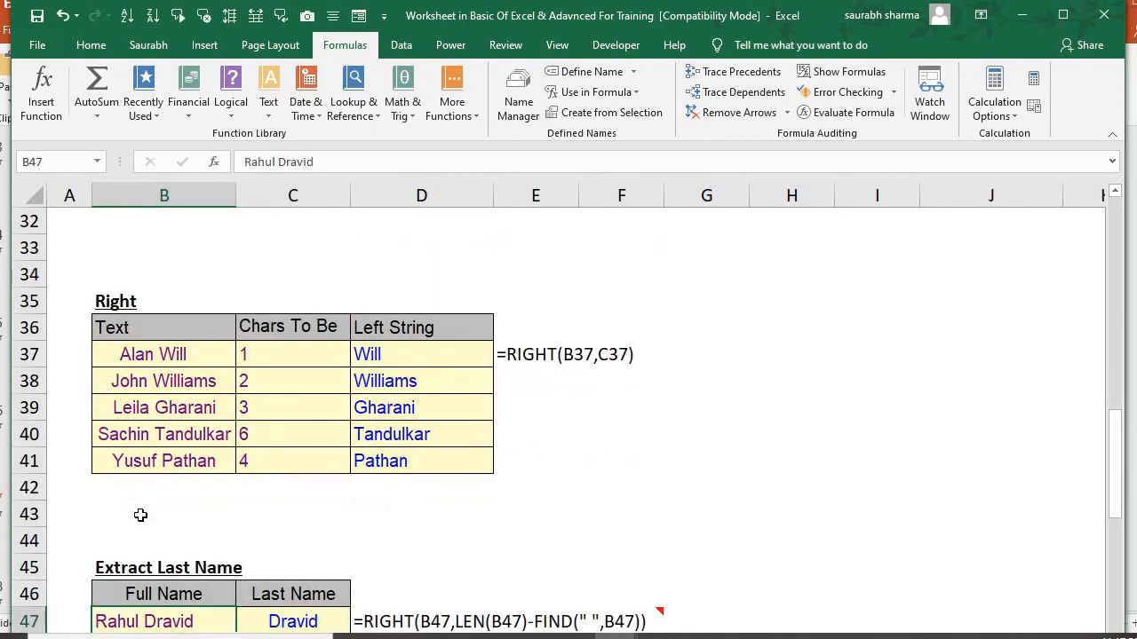
key("Right")
key("Up")
key("Up")
key("Up")
key("shift+Down")
key("shift+Down")
key("Delete")
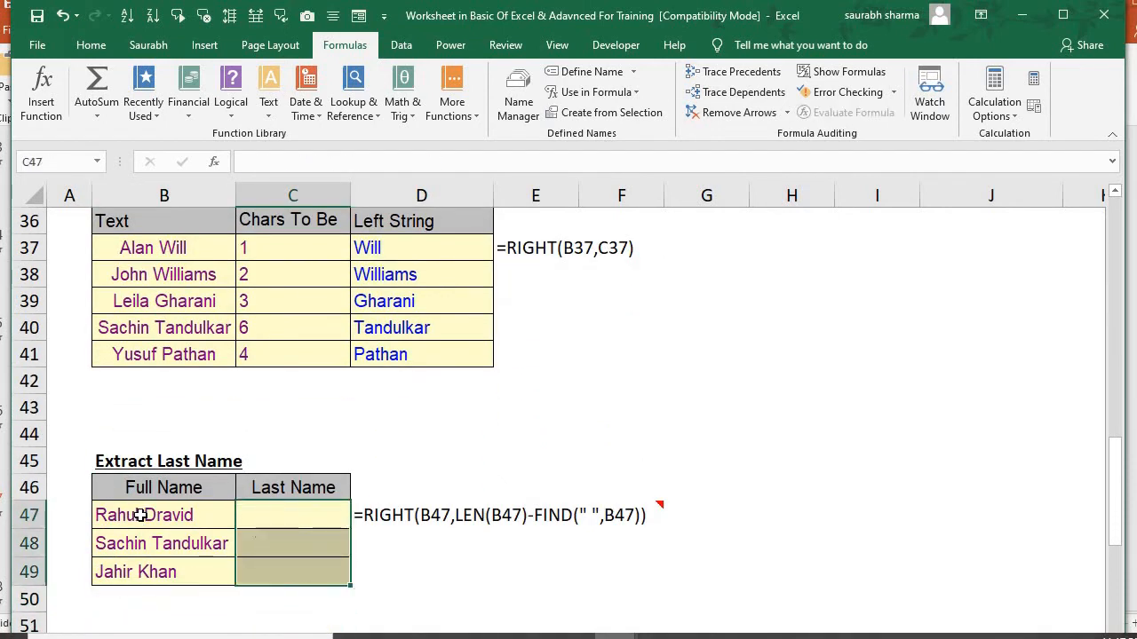
Begin the Last Name formula in C47 with the RIGHT function, using the full name in B47 as its text
key("Up")
key("Down")
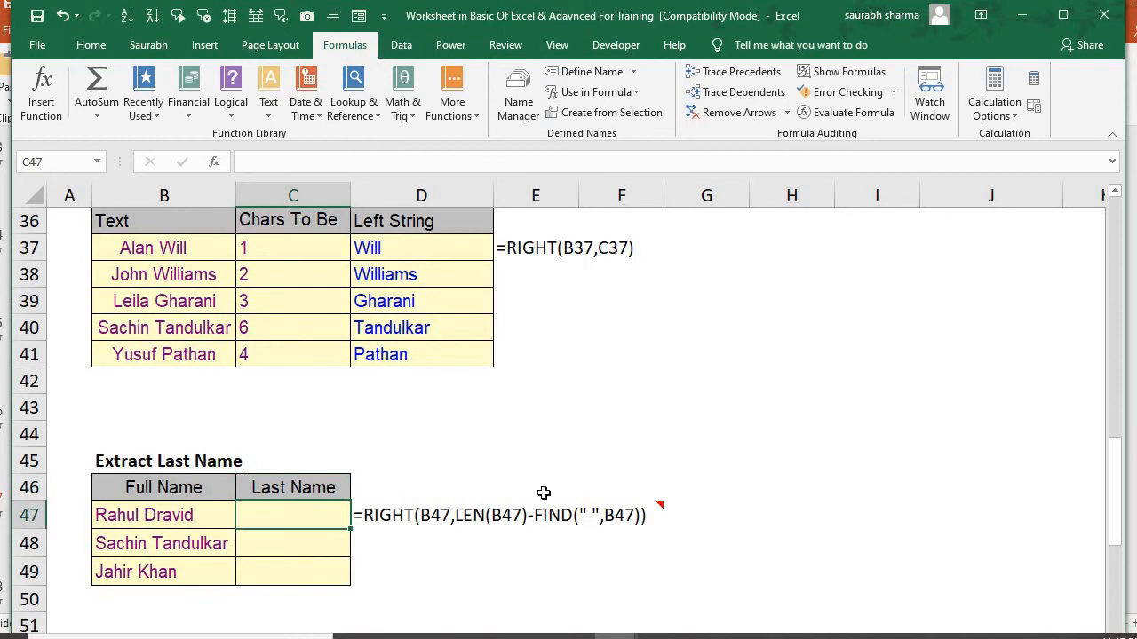
type("=")
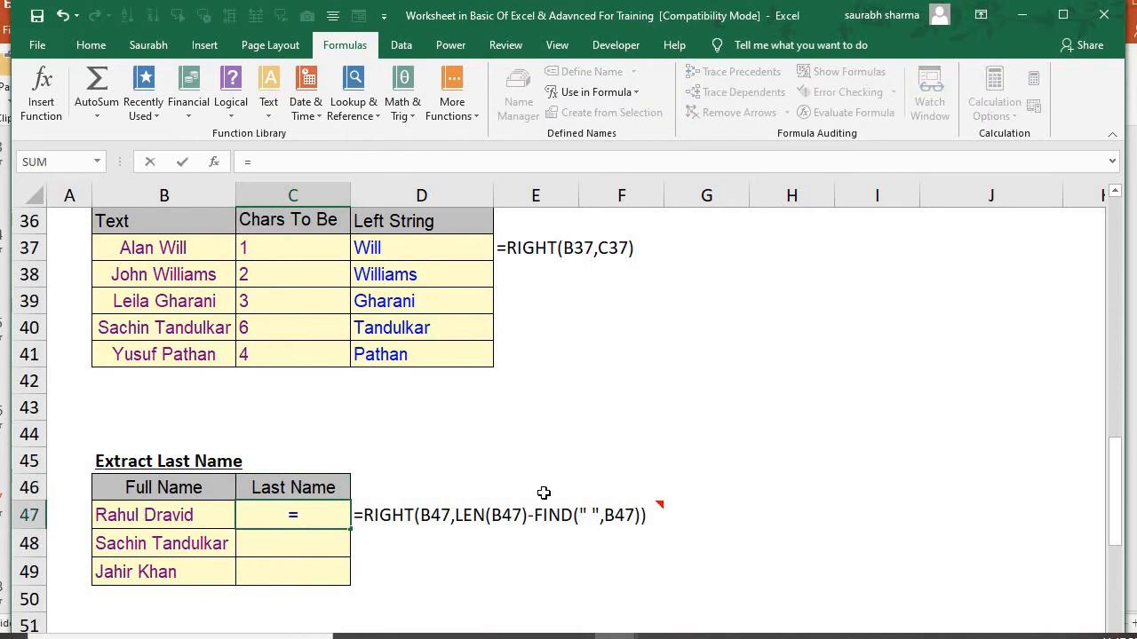
type("lef")
key("BackSpace")
key("BackSpace")
key("BackSpace")
type("ri")
key("Tab")
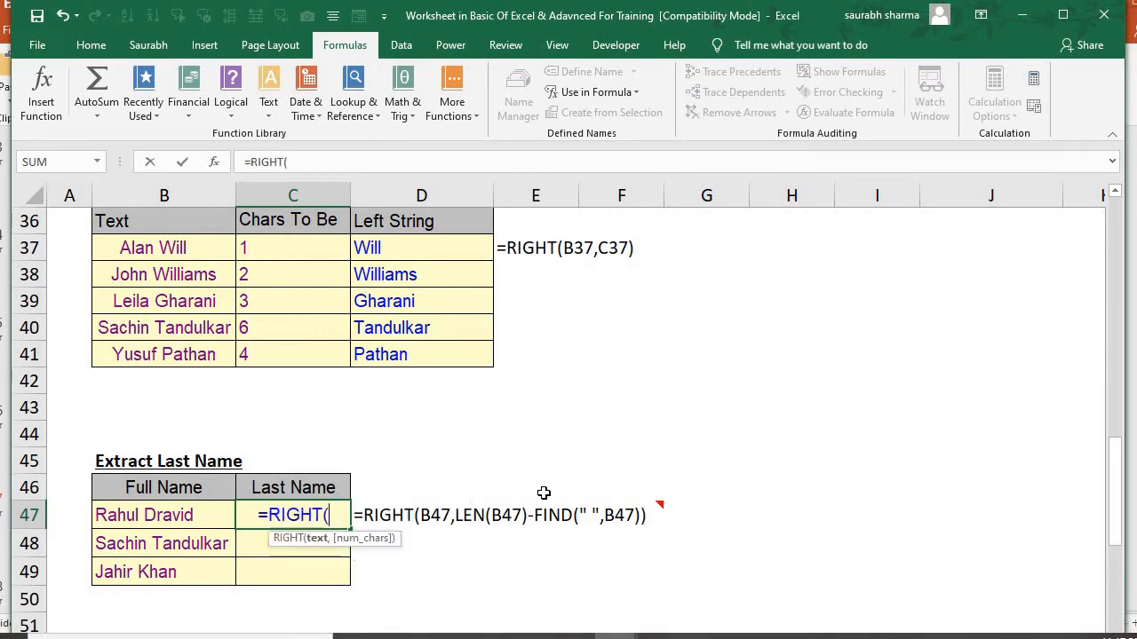
key("Left")
type(",")
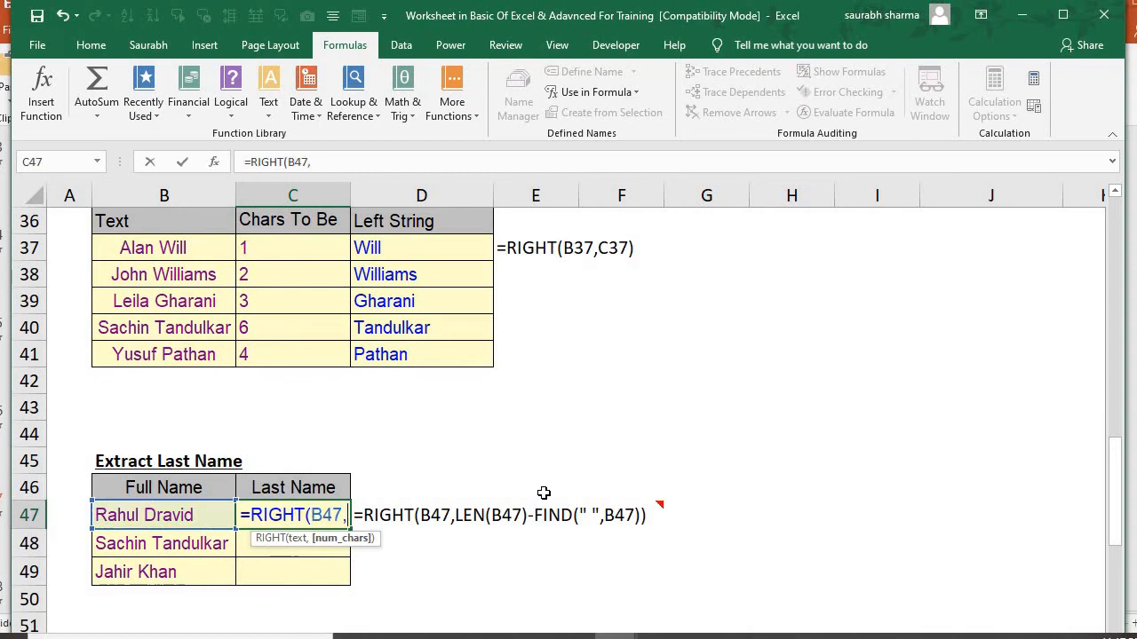
type("len(")
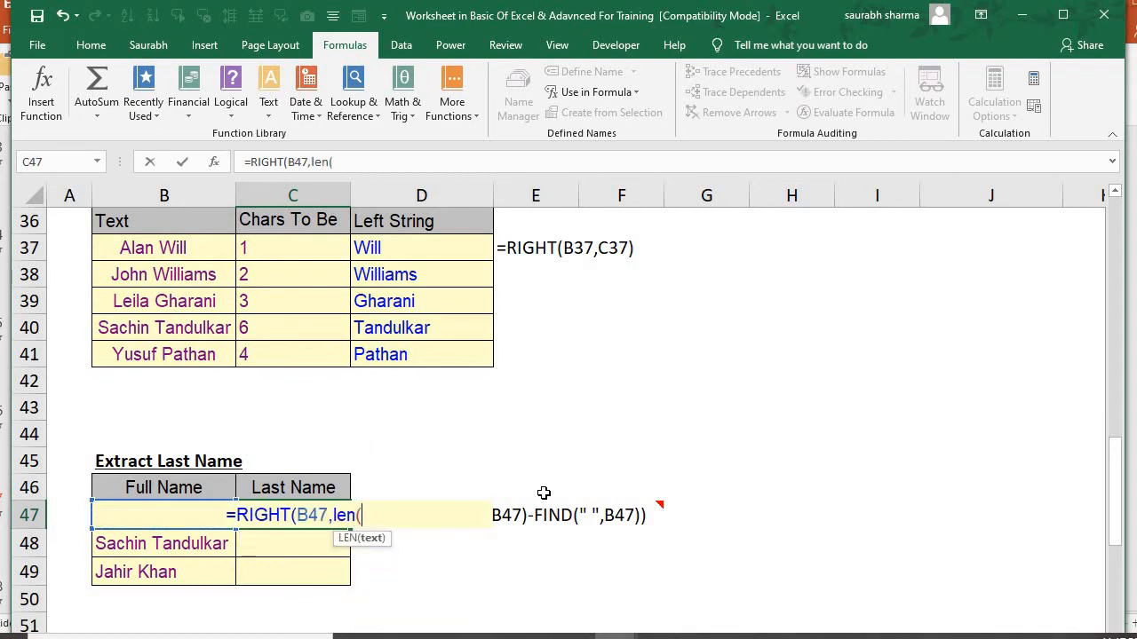
Complete C47's RIGHT formula with LEN(B47)-FIND(" ",B47) as the number of characters
left_click(124, 544)
key("Up")
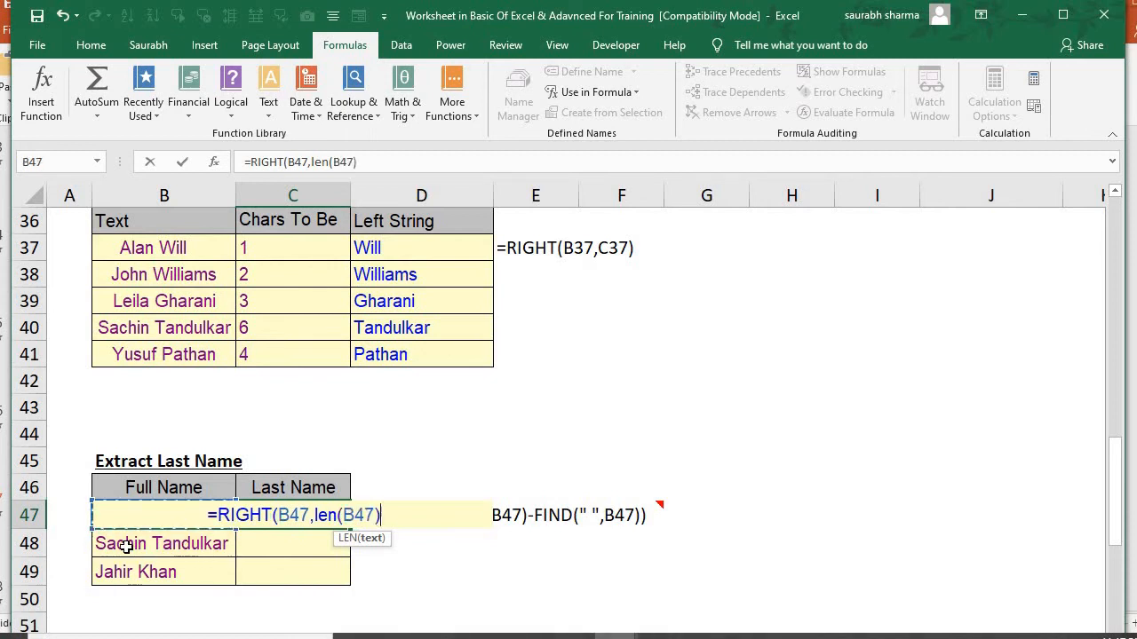
type(")-fin")
key("Tab")
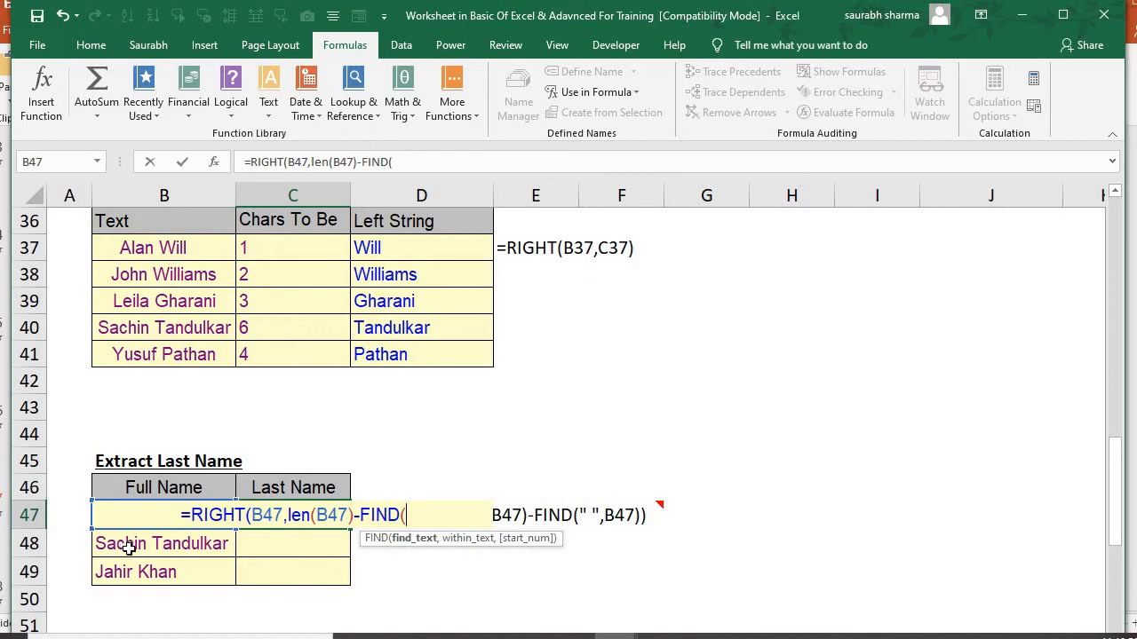
type("\"")
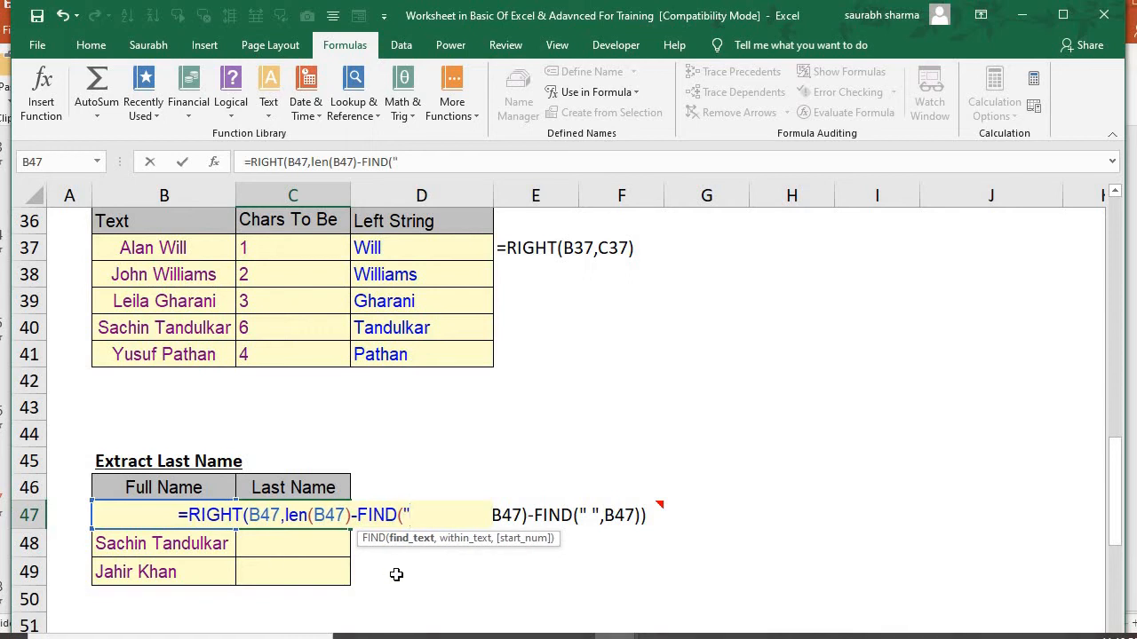
type(" \",")
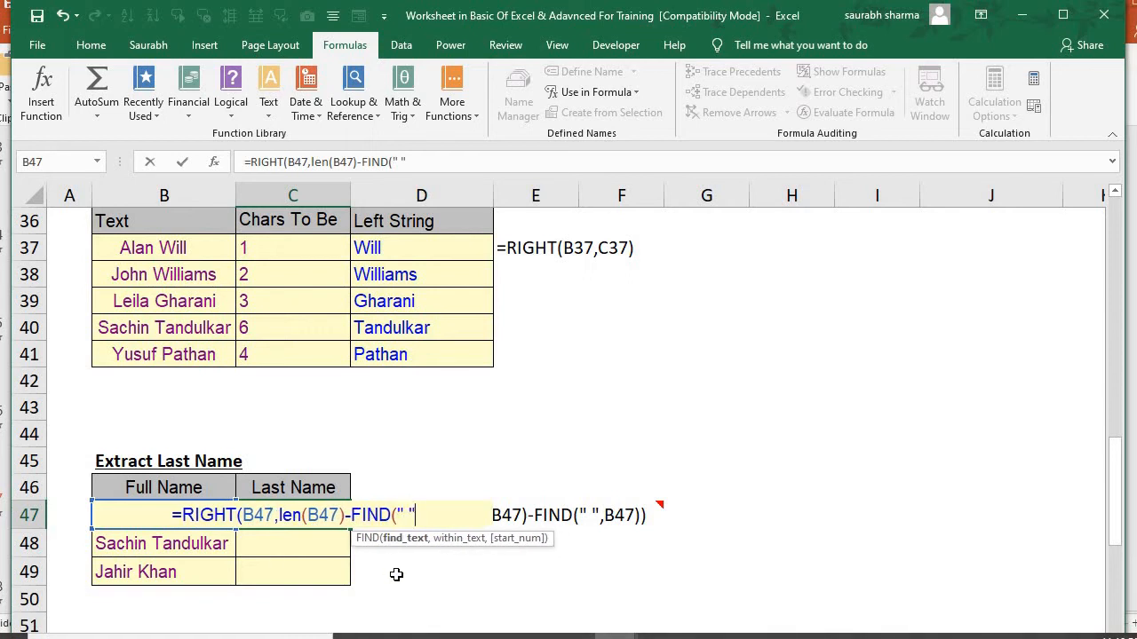
type("b47))")
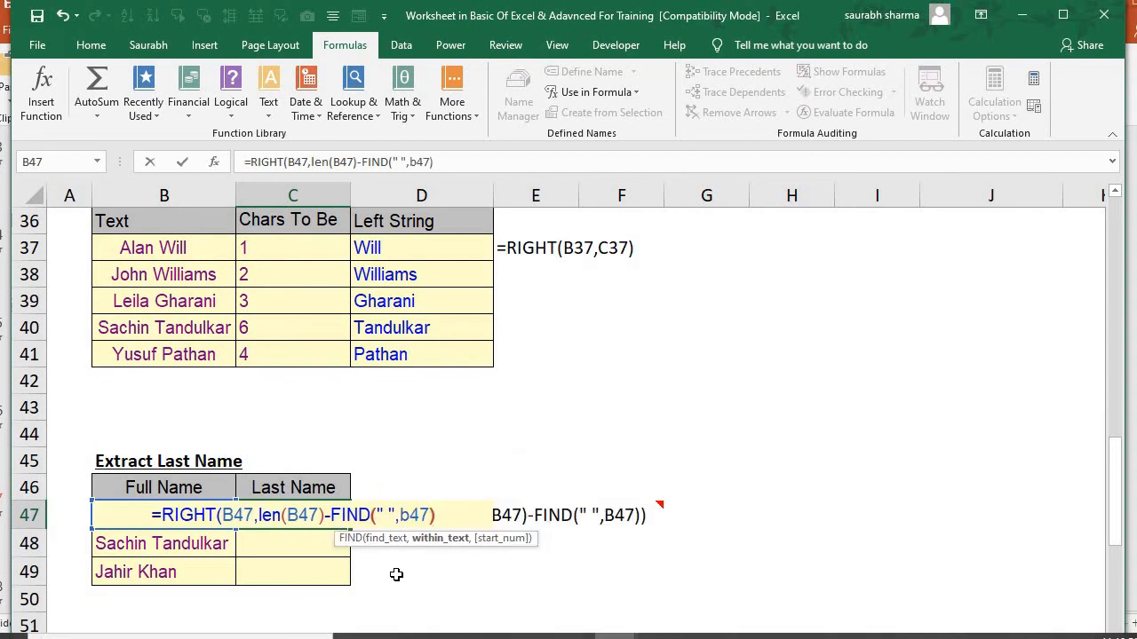
key("Return")
Fill the last-name formula from C47 down through C49
key("Up")
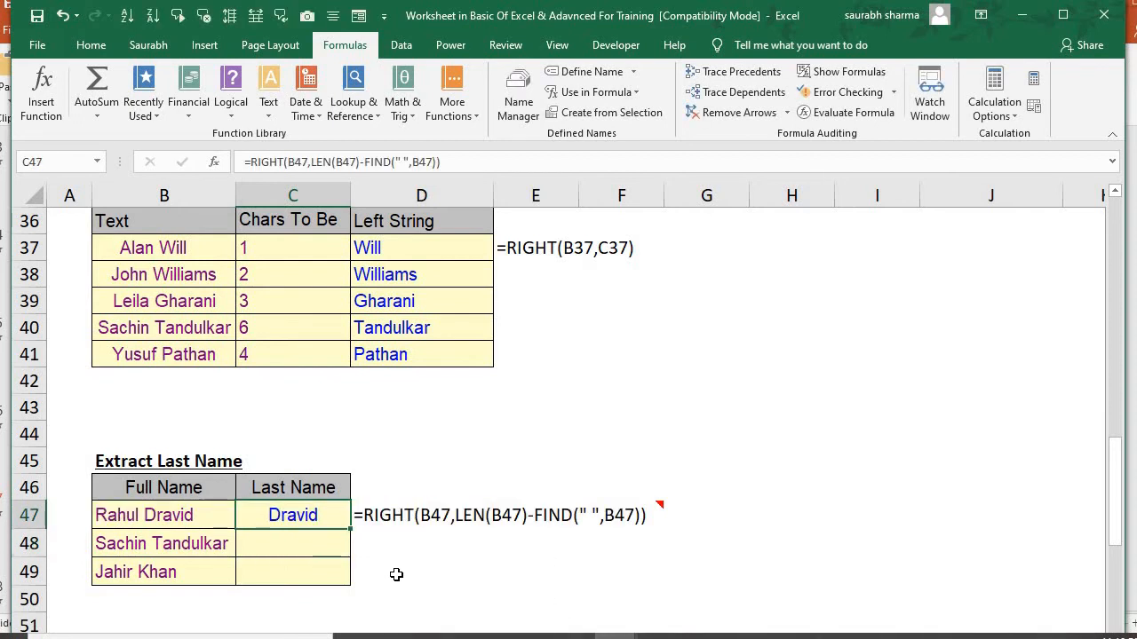
key("shift+Down")
key("shift+Down")
key("ctrl+d")
key("Down")
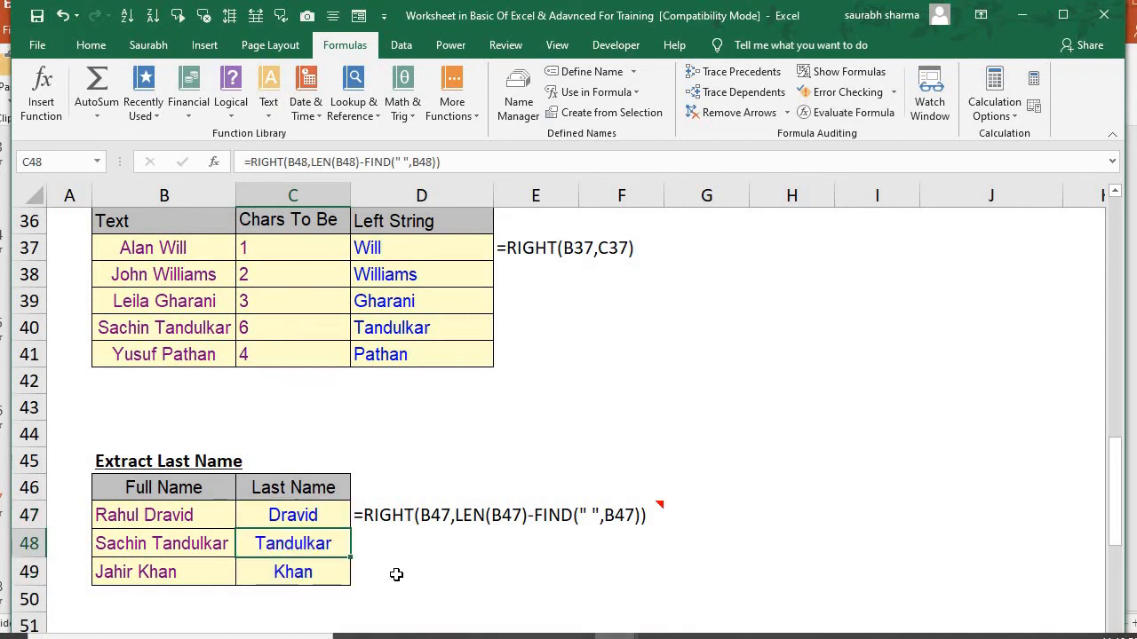
Inspect the RIGHT, LEN and FIND parts of the last-name formula in C47 and the cell it references
key("Down")
key("Up")
key("Up")
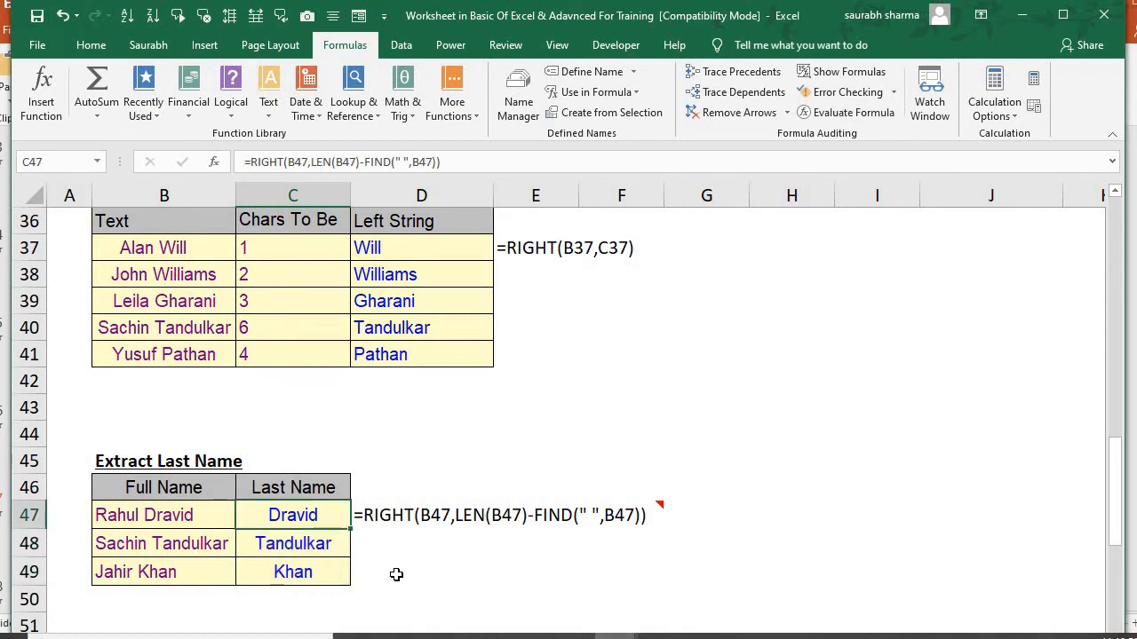
key("F2")
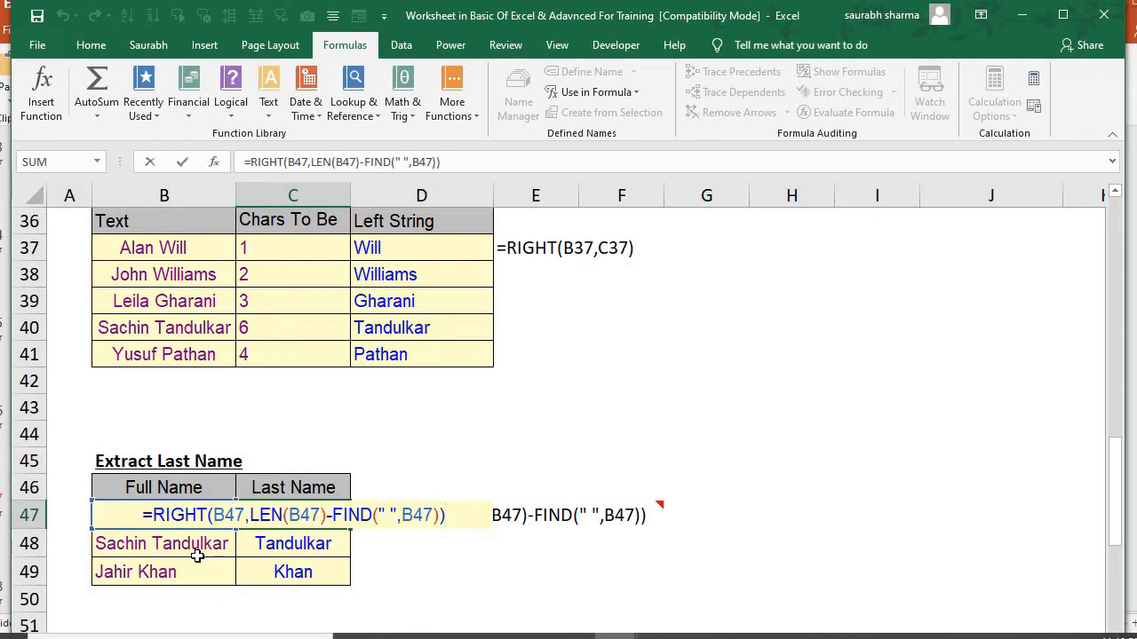
key("Return")
key("Up")
key("F2")
key("Return")
Look over the MID and Extract Middle Name tables below the last-name table
key("Down")
key("Down")
key("Down")
key("Down")
key("Down")
key("Down")
key("Down")
key("Down")
key("Down")
key("Down")
key("Down")
key("Down")
key("Down")
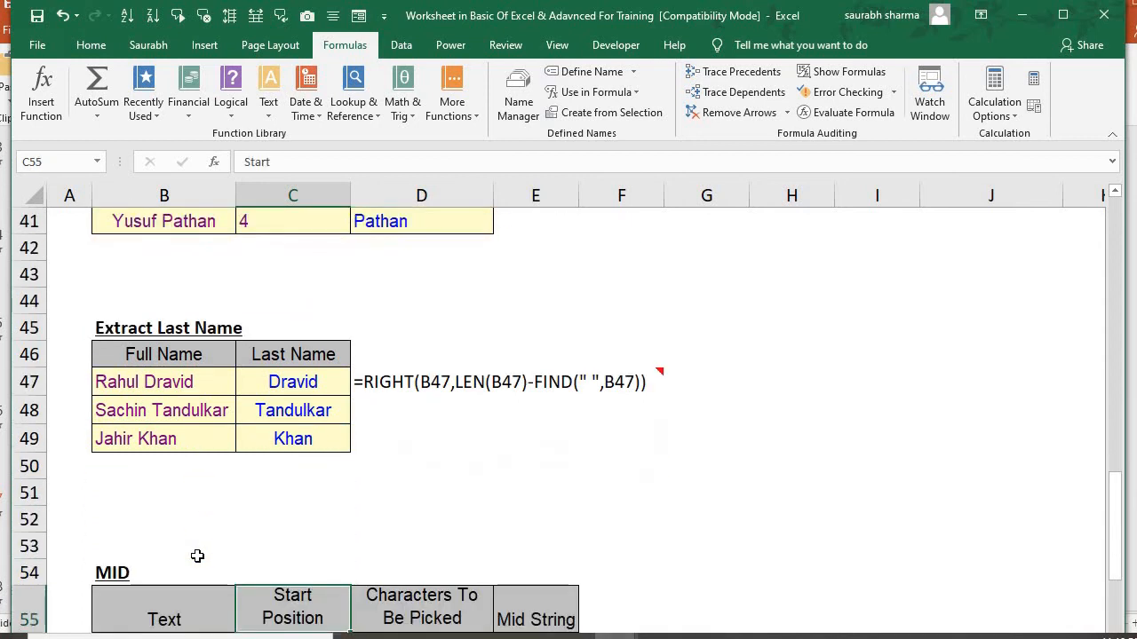
key("Down")
key("Down")
key("Up")
key("Up")
key("Up")
key("Down")
key("Down")
key("Down")
key("Down")
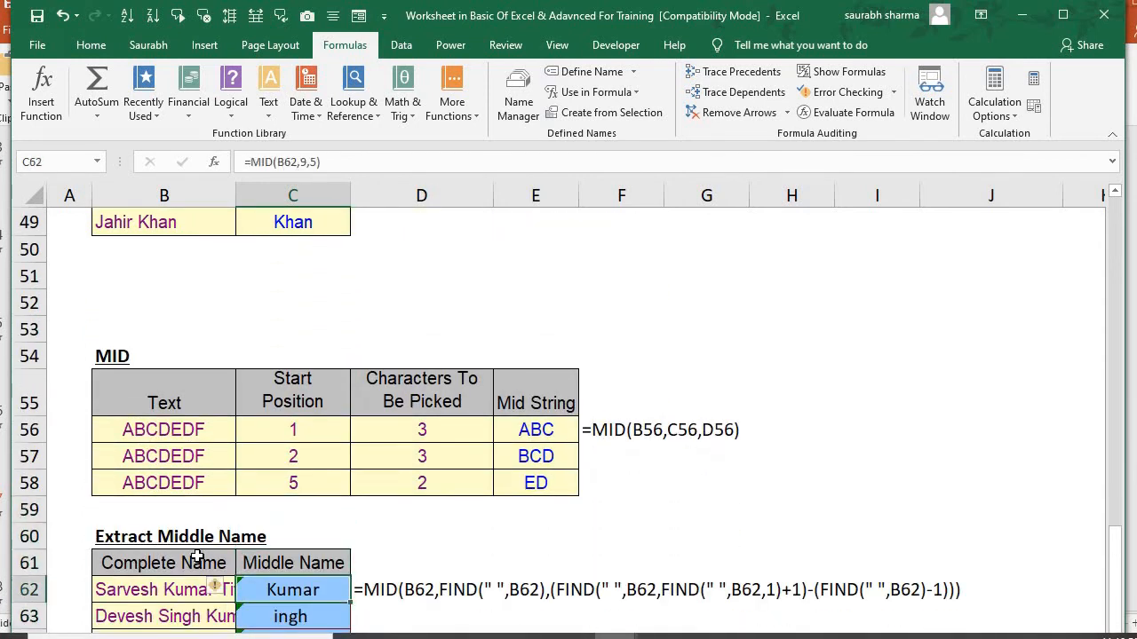
Clear the existing Mid String formulas from E56:E58 in the MID table
key("Up")
key("Up")
key("Up")
key("Up")
key("Up")
key("Up")
key("Up")
key("Up")
key("Right")
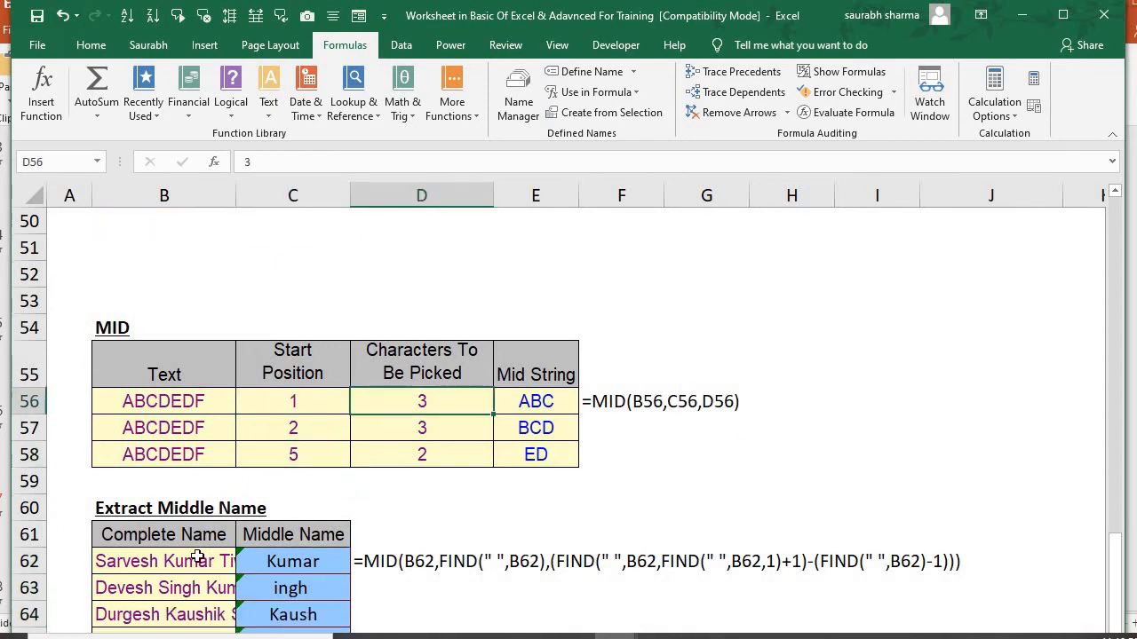
key("Right")
key("Up")
key("Down")
key("shift+Down")
key("shift+Down")
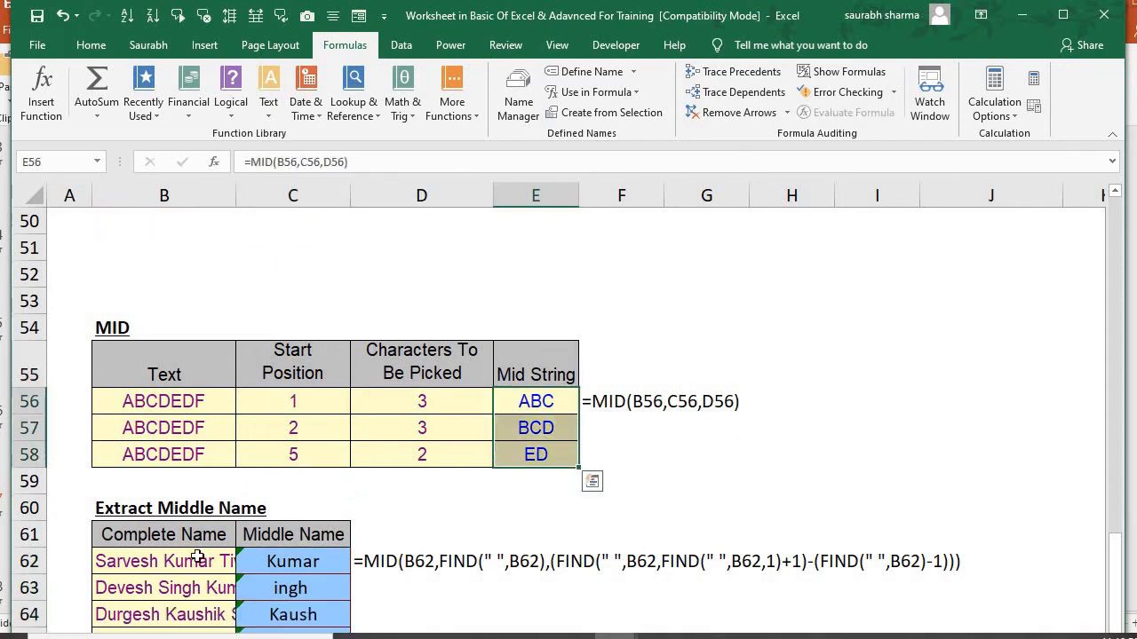
key("Delete")
key("shift+Up")
key("shift+Up")
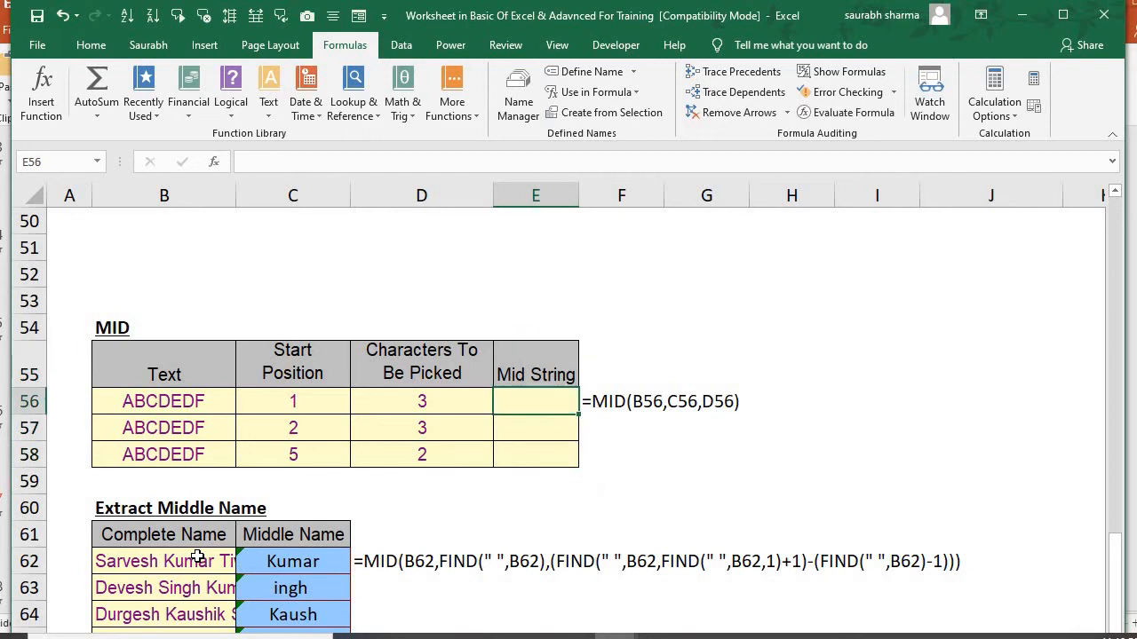
Enter the formula =MID(B56,2,3) in E56 to take three characters starting at the second
type("=mid(")
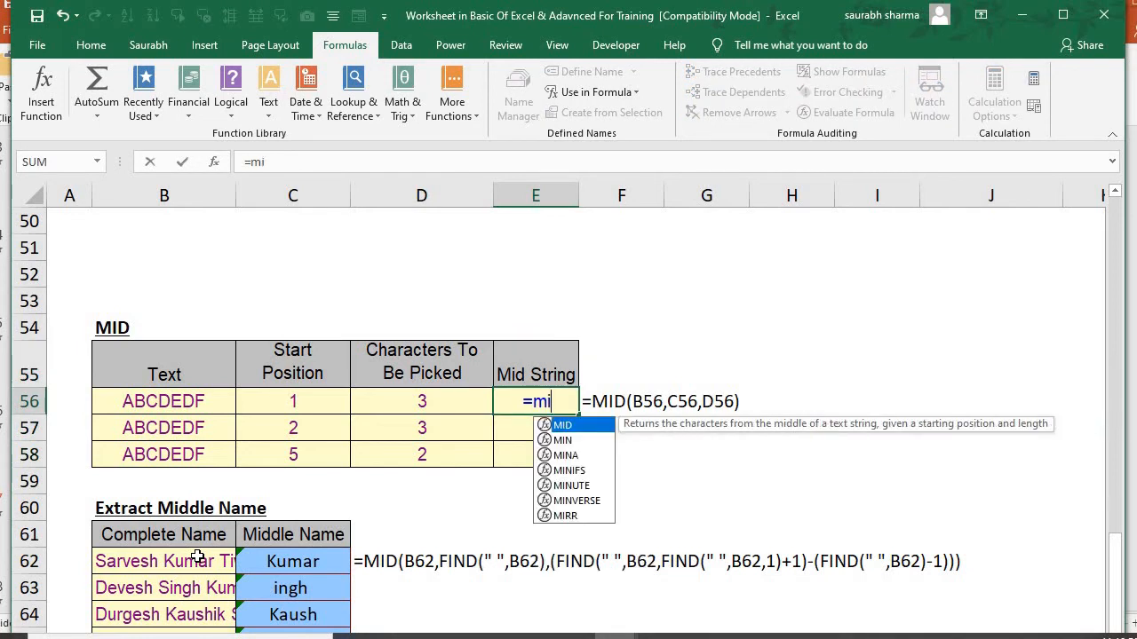
key("Left")
key("Left")
key("Left")
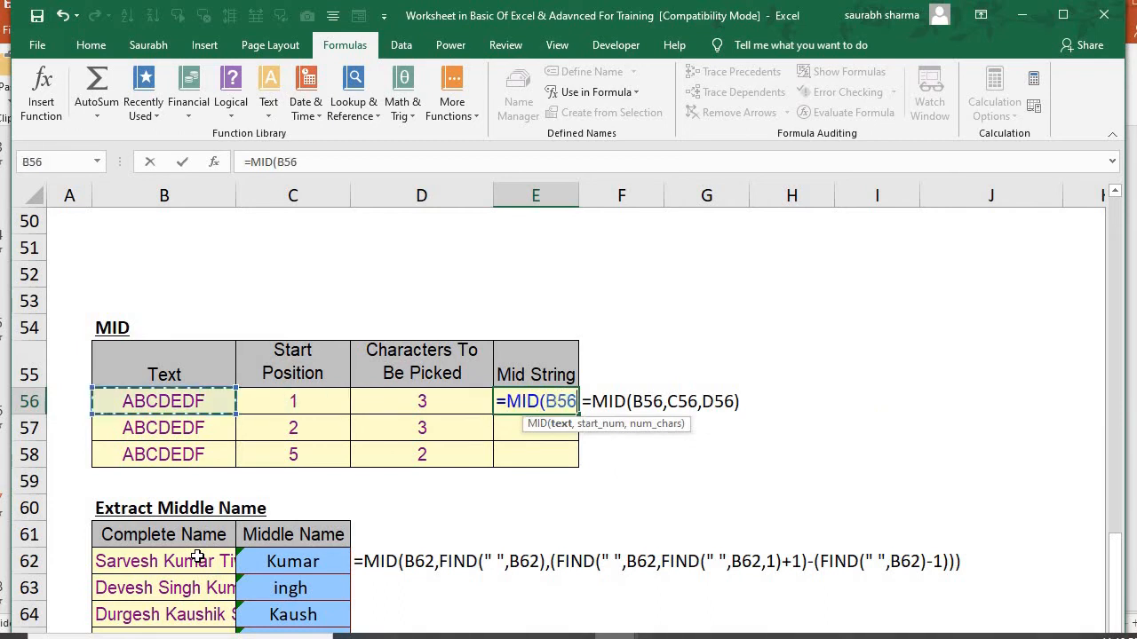
type(":")
key("BackSpace")
key("BackSpace")
key("BackSpace")
key("BackSpace")
type(",")
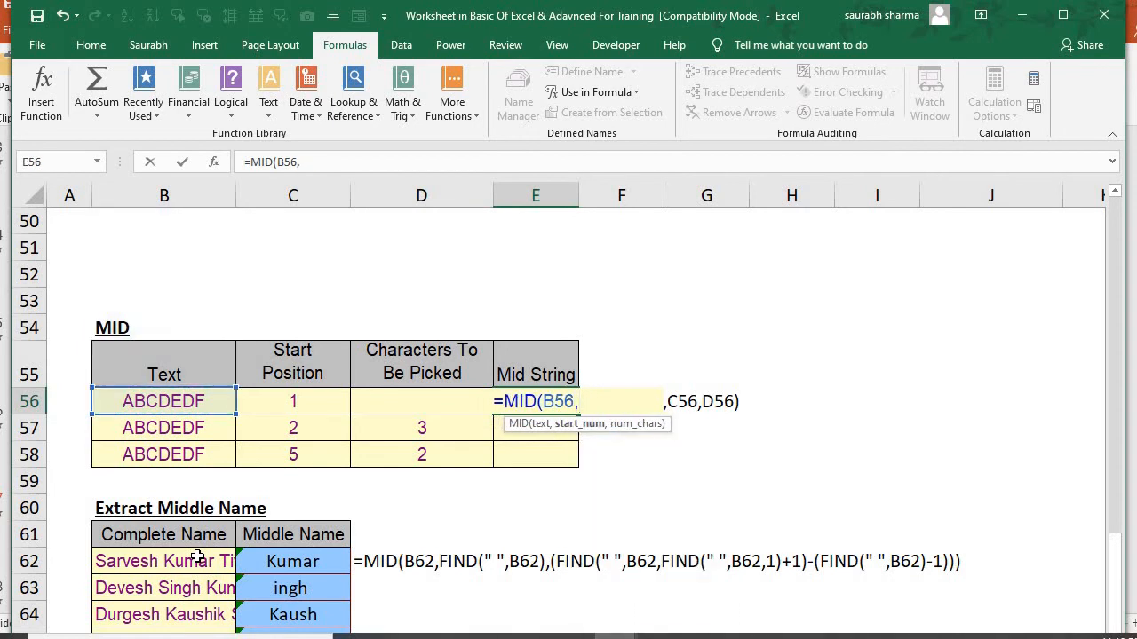
type("2,3")
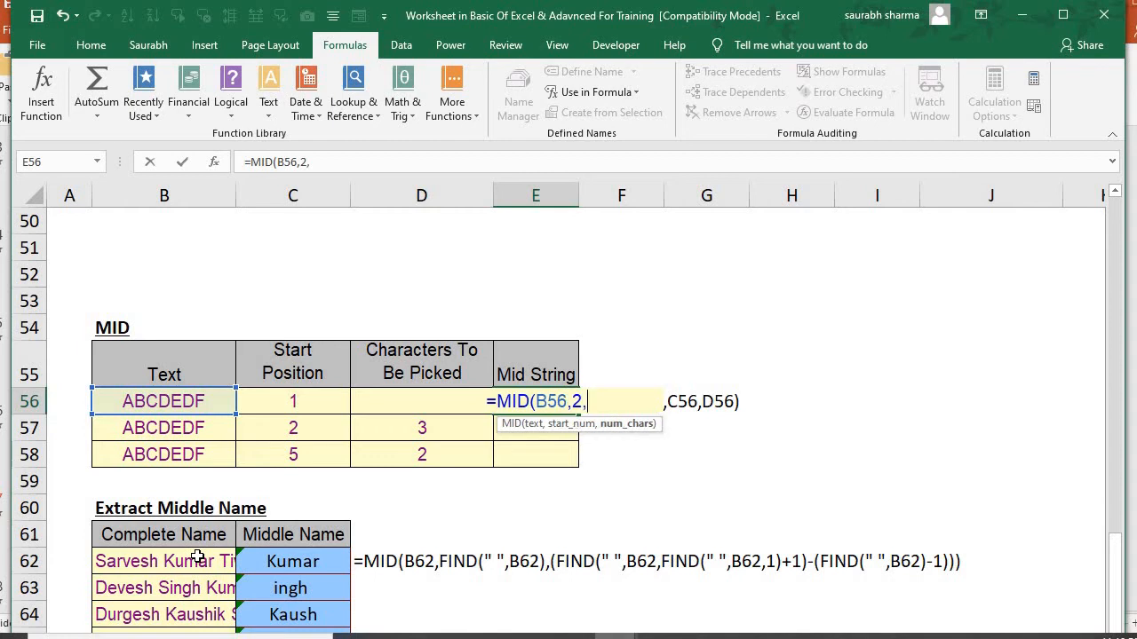
type(")")
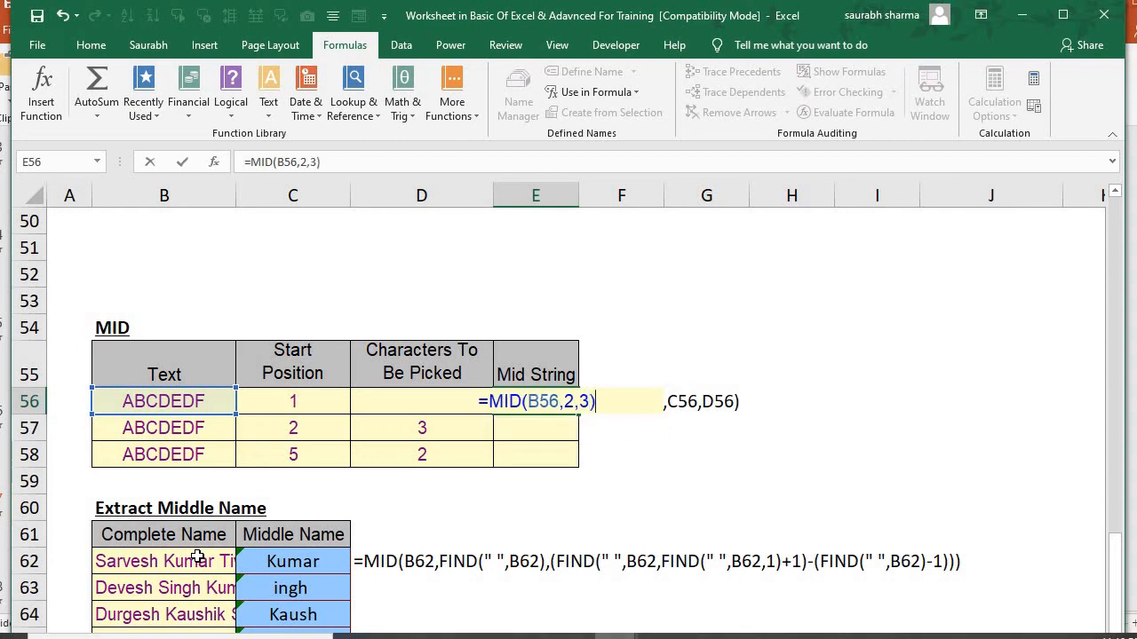
key("Return")
Fill the MID formula from E56 down through E58
key("Up")
key("shift+Down")
key("shift+Down")
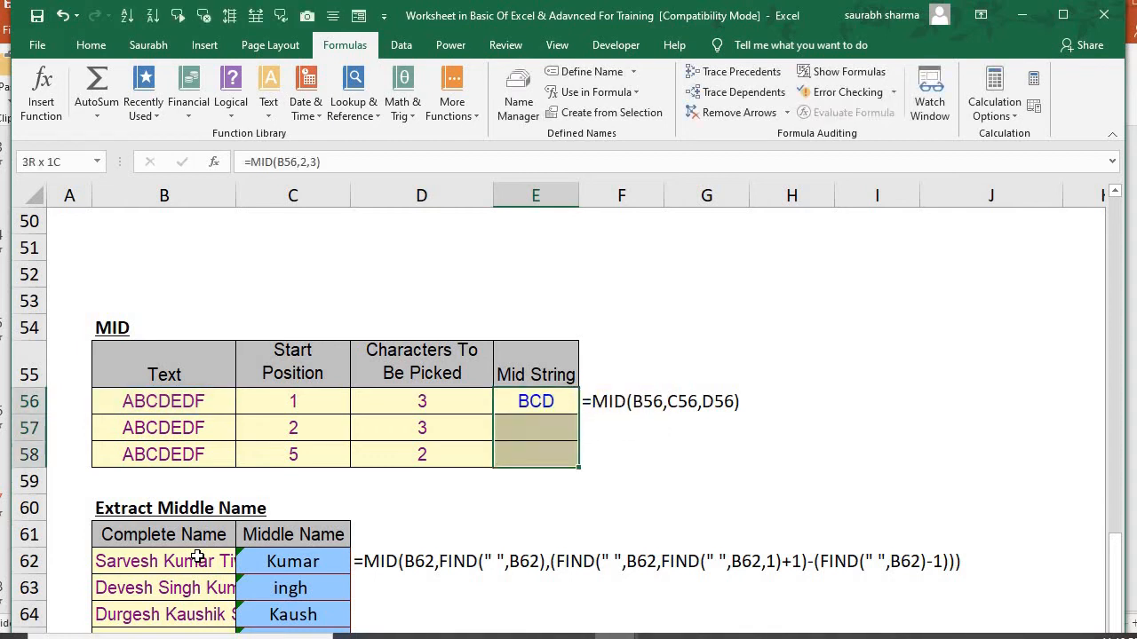
key("ctrl+d")
AutoFit column B to the entries of the Complete Name list starting at B61
key("Left")
key("Left")
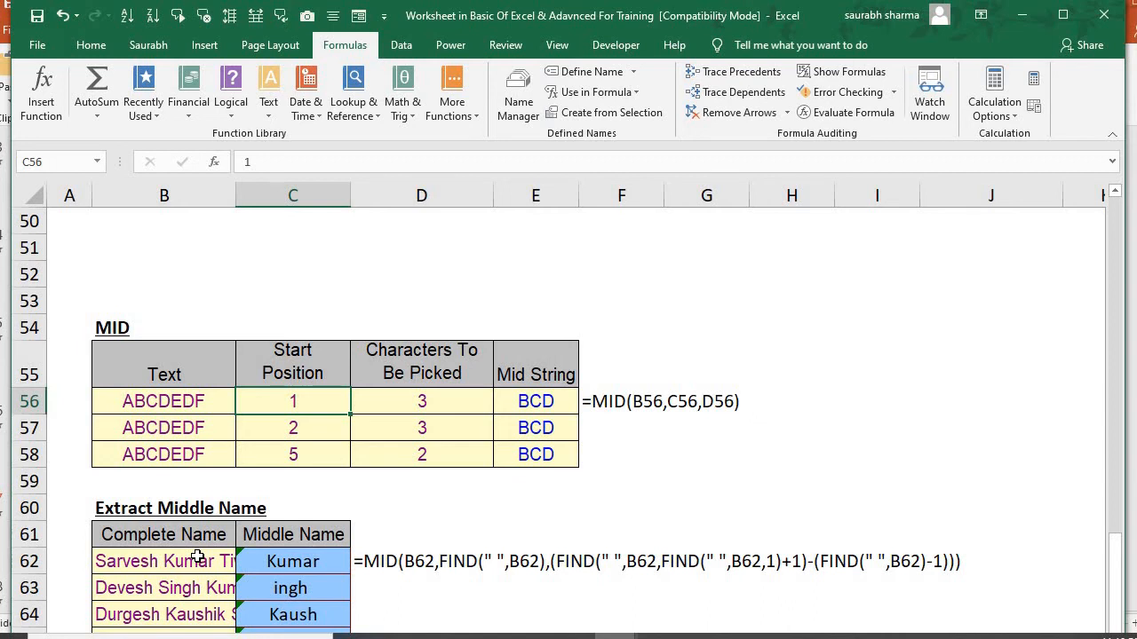
left_click(197, 557)
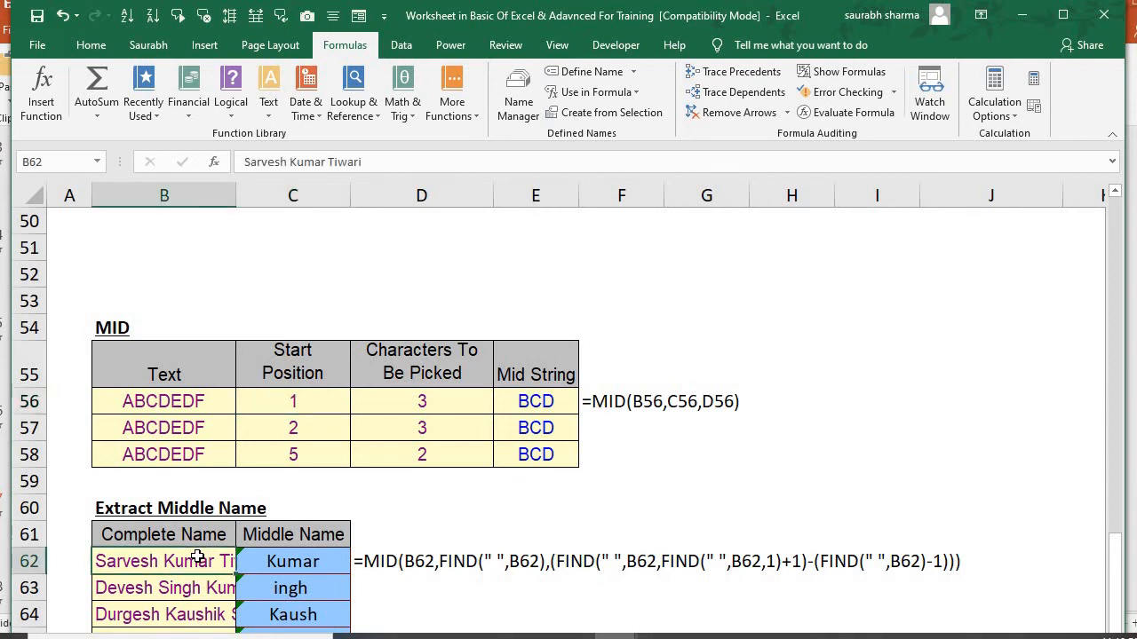
key("Up")
key("ctrl+shift+Down")
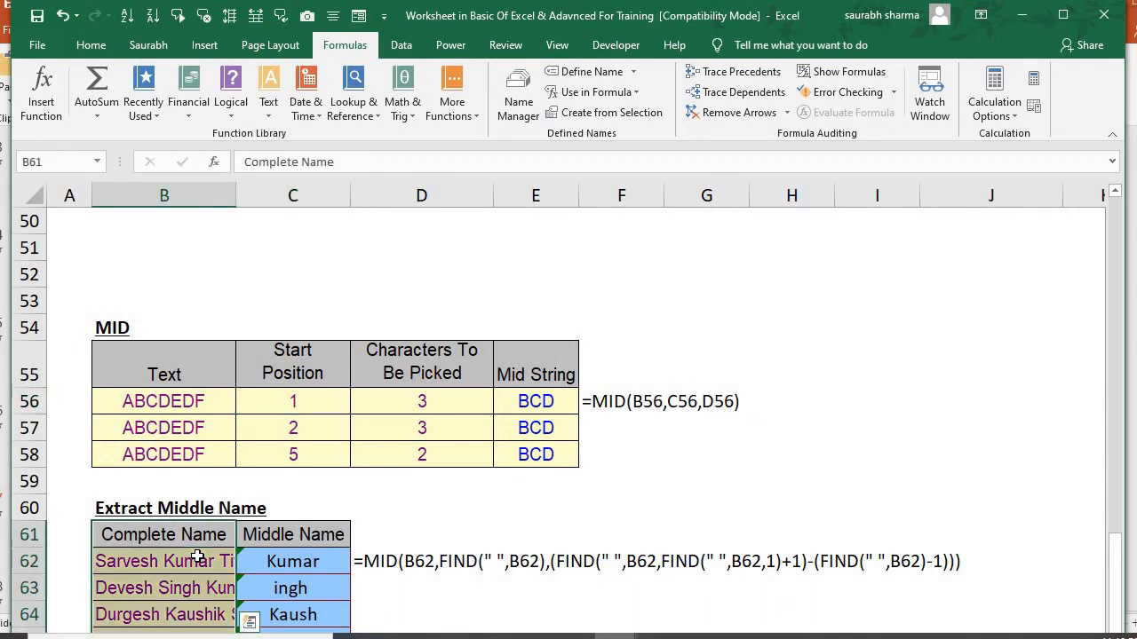
key("alt+o")
key("c")
key("a")
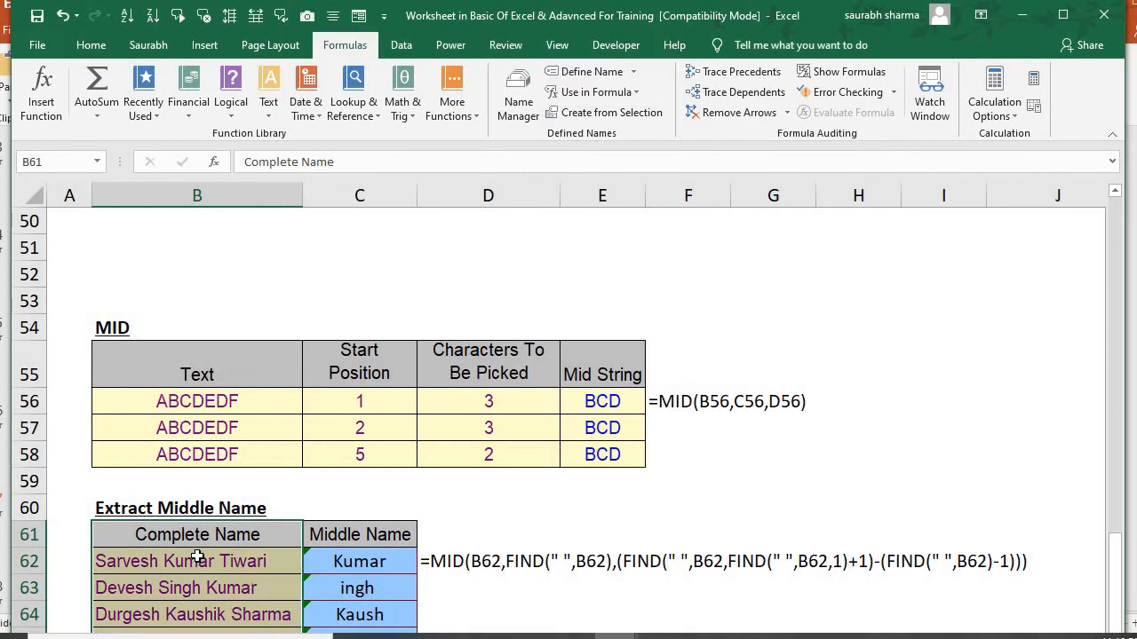
Examine the complete names and the existing Middle Name formulas in the Extract Middle Name table
key("Down")
key("Right")
key("Down")
key("Down")
key("Down")
key("Down")
key("Down")
key("Down")
key("Down")
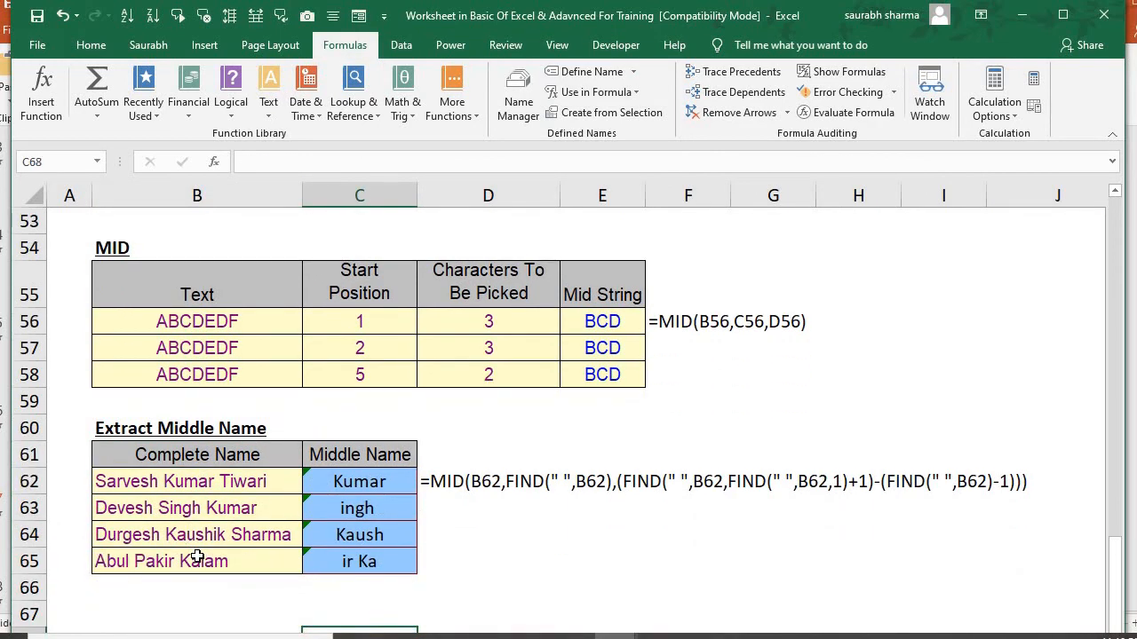
key("Left")
key("Up")
key("Up")
key("Up")
key("Up")
key("Up")
key("Up")
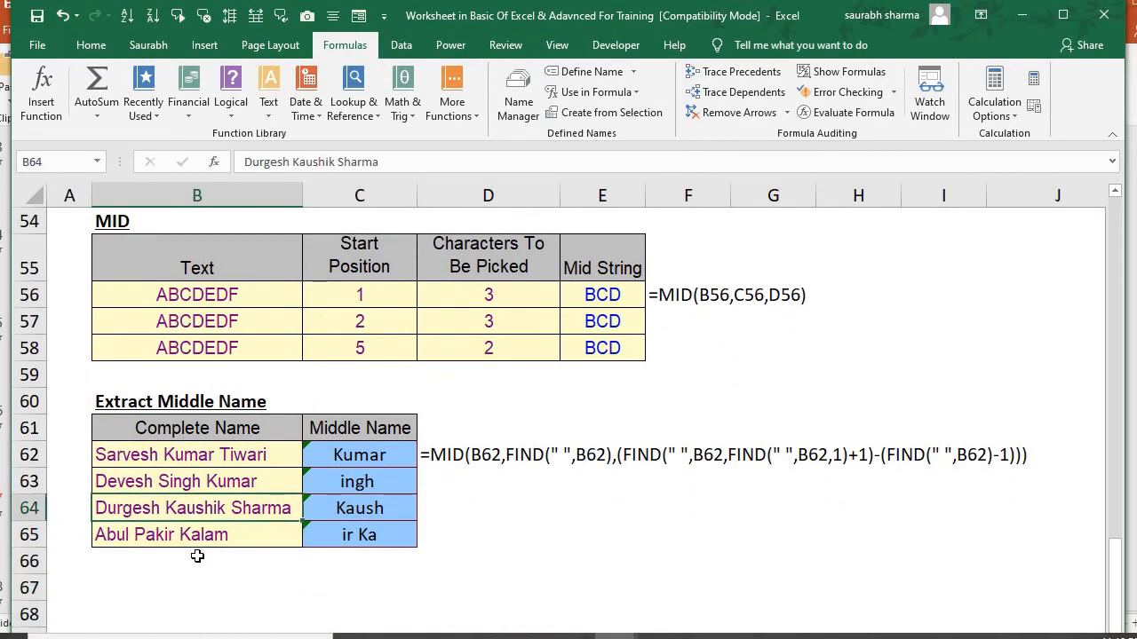
key("Down")
key("Down")
key("Down")
key("Up")
key("Up")
key("Right")
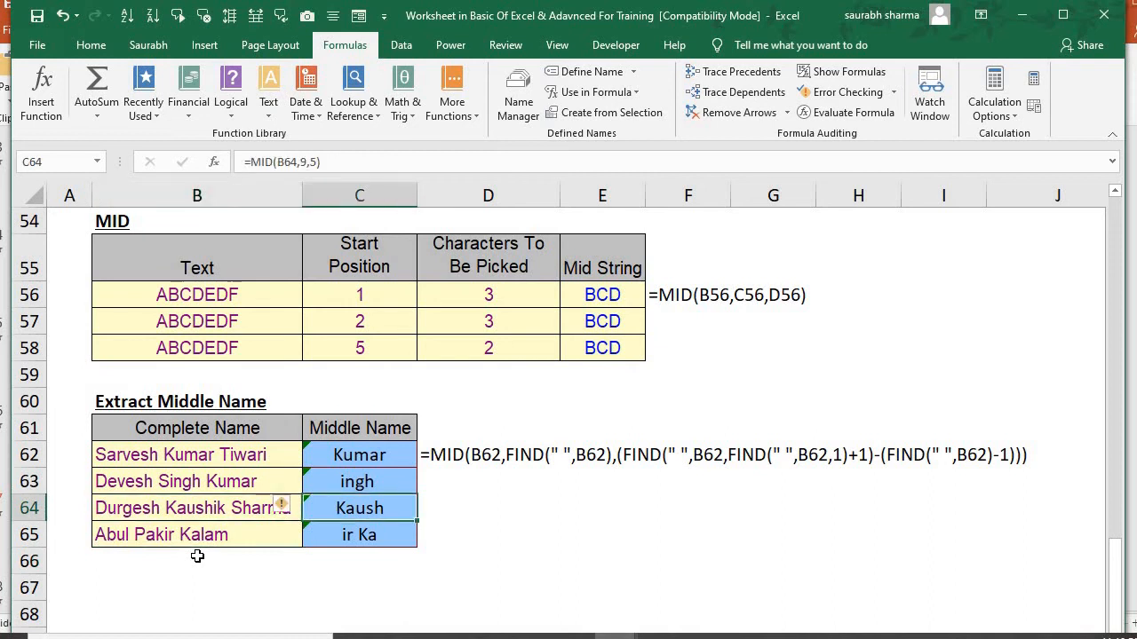
Clear the existing Middle Name formulas from C62:C65
key("Up")
key("Up")
key("shift+Down")
key("shift+Down")
key("shift+Down")
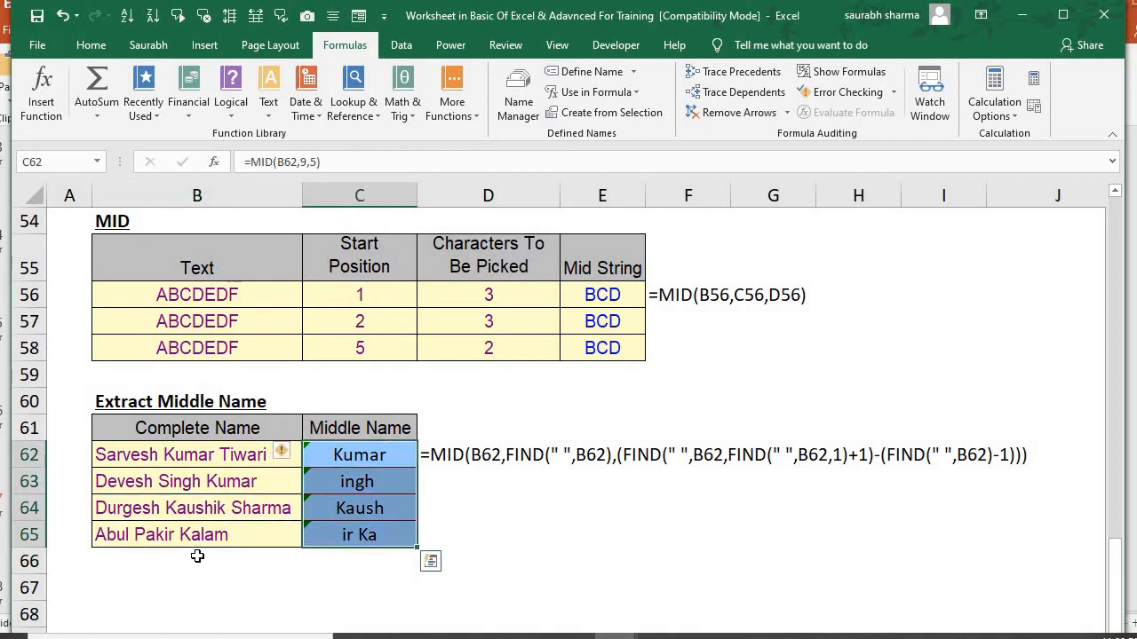
key("Delete")
key("Up")
key("Down")
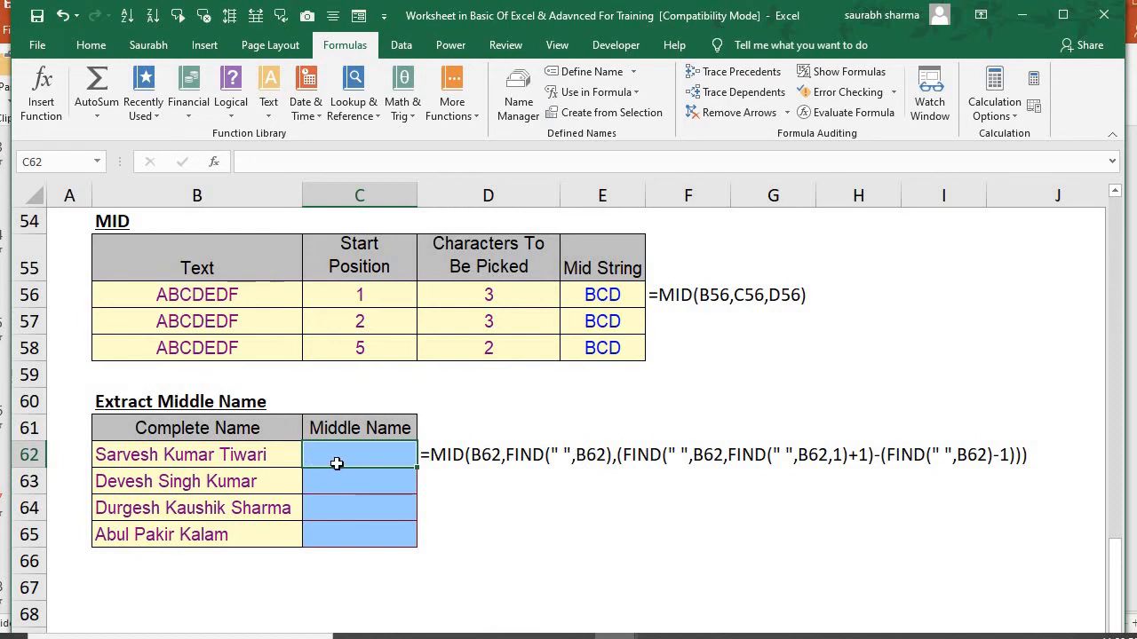
type("=")
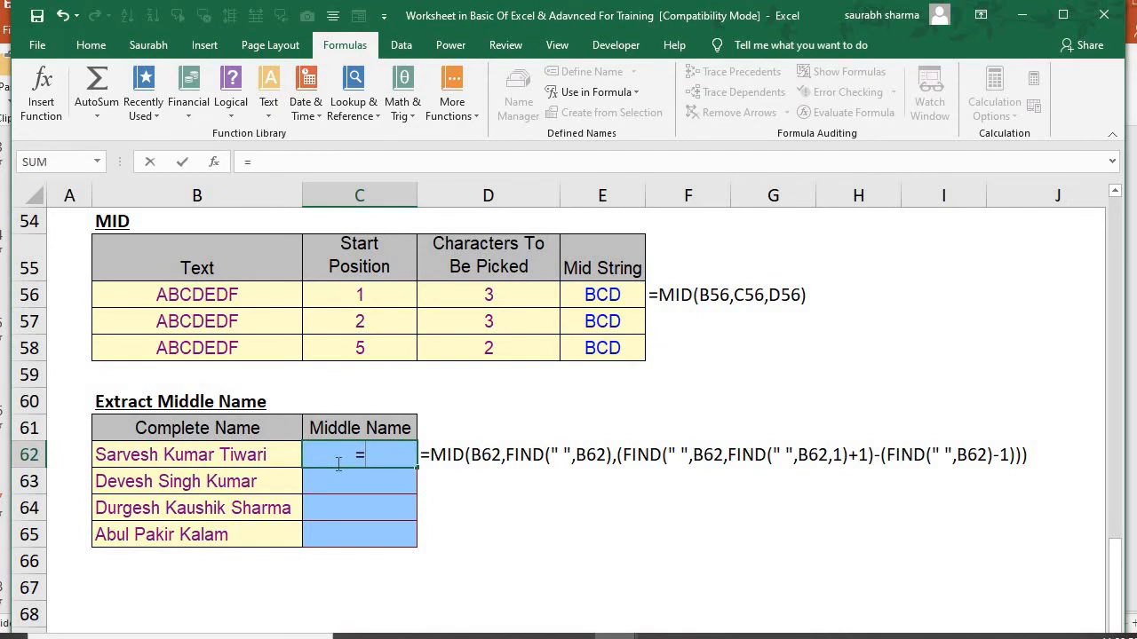
type("mid")
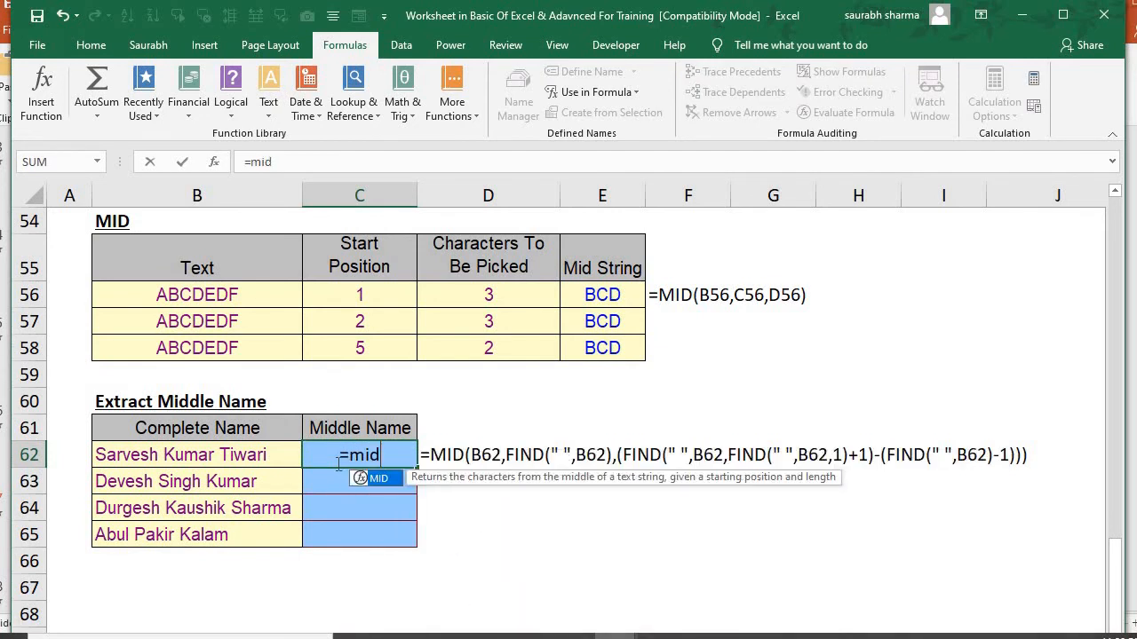
key("Tab")
key("Left")
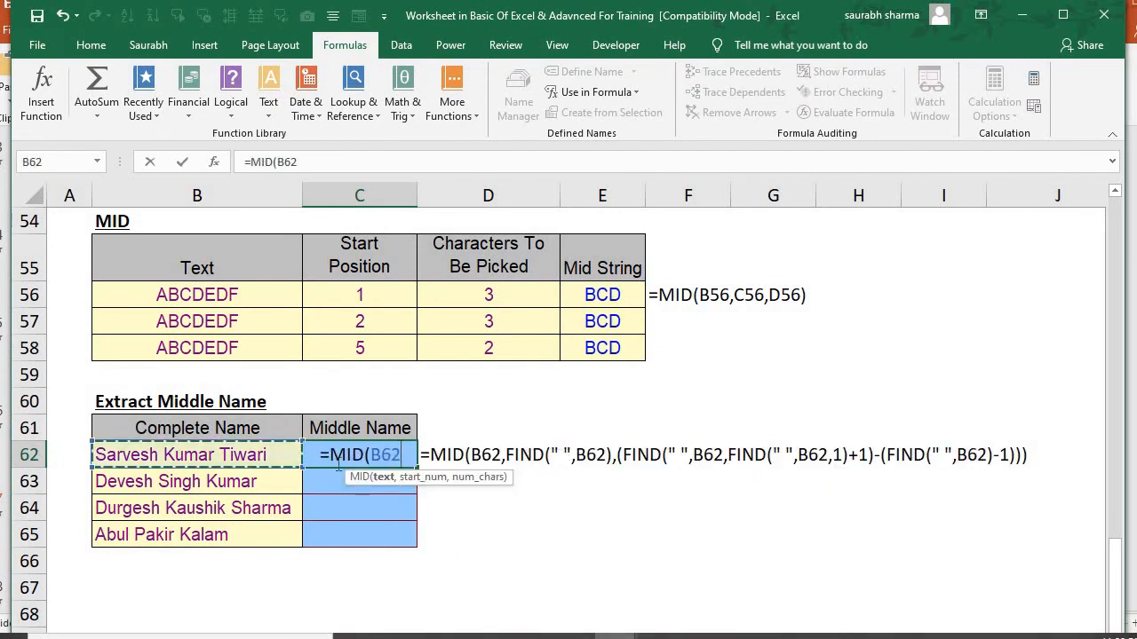
type(",fin")
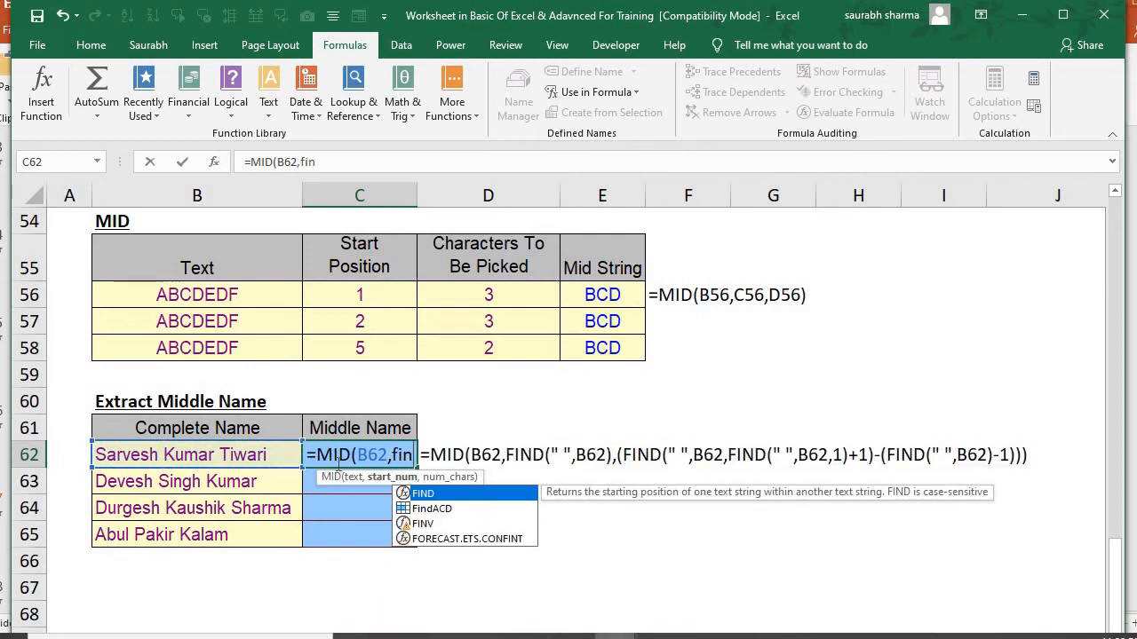
type("d")
key("Escape")
key("Escape")
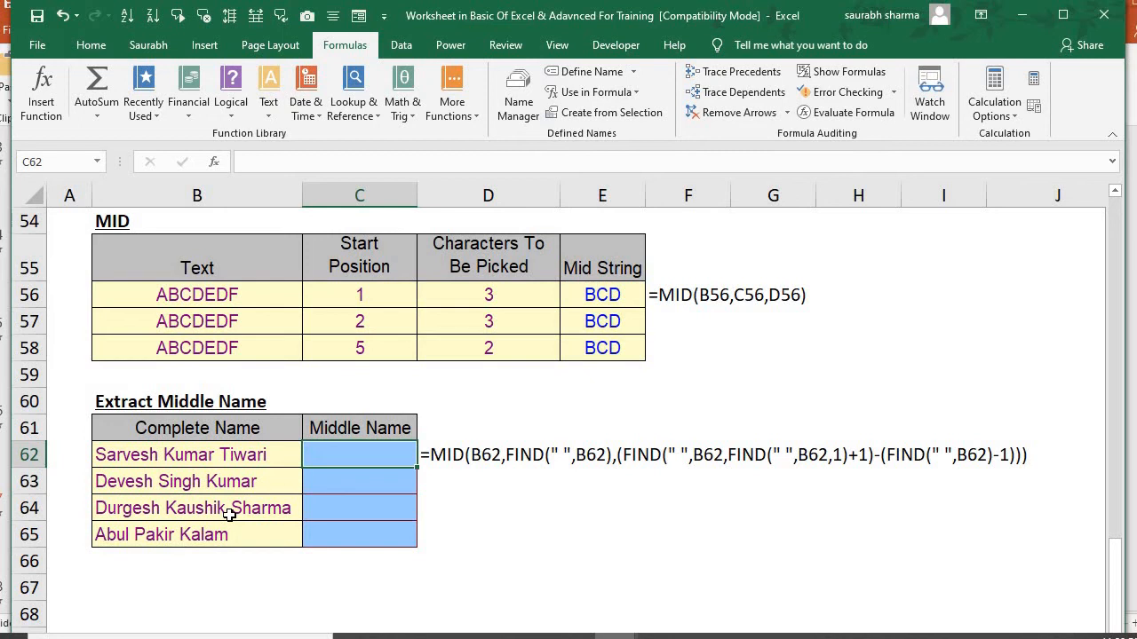
Start a MID formula in C62 with the complete name in B62 as its text argument
type("=")
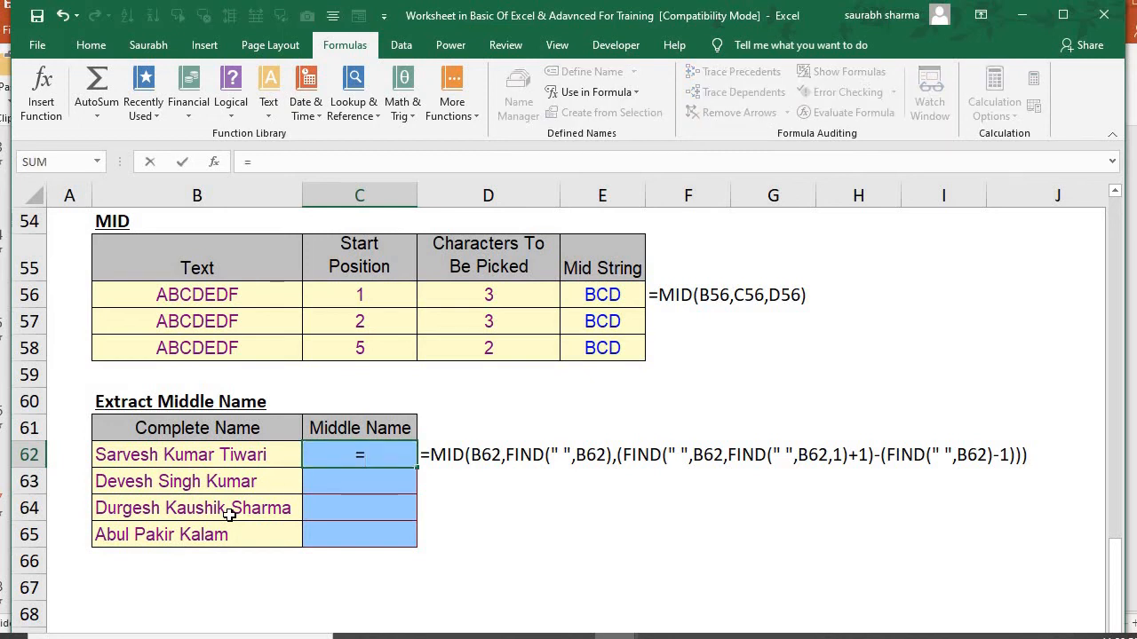
type("mid")
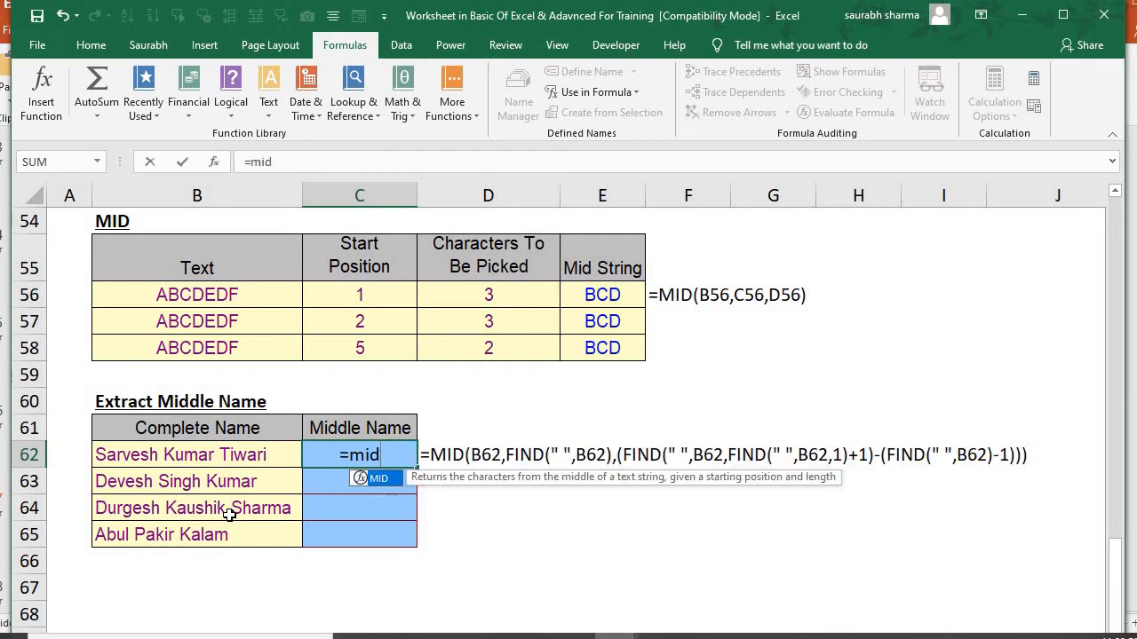
key("Tab")
key("Left")
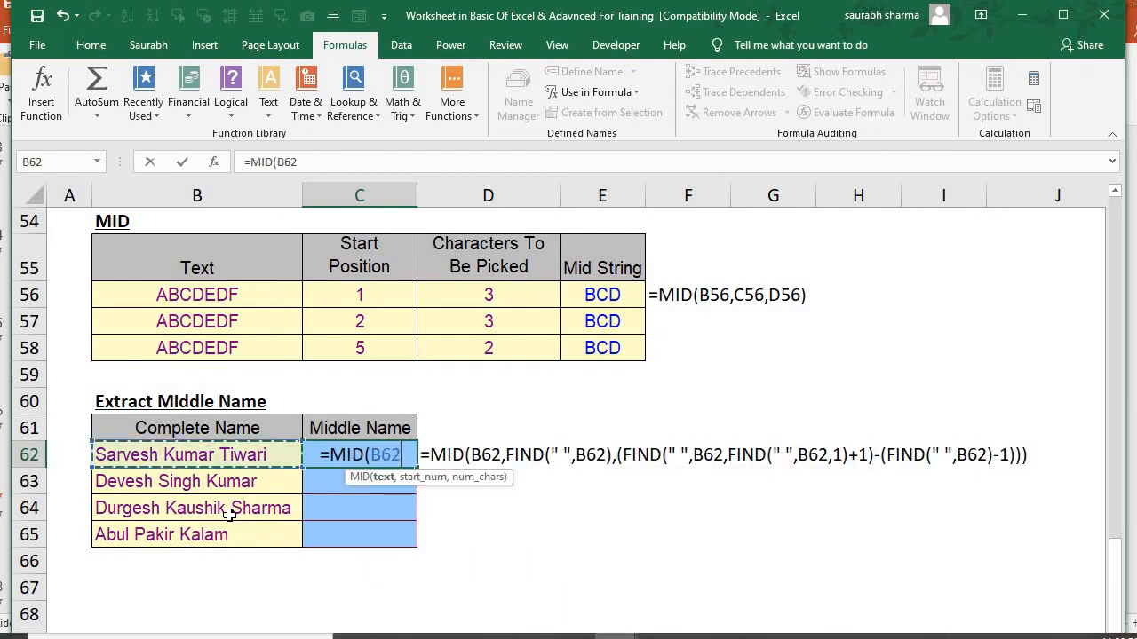
type(",")
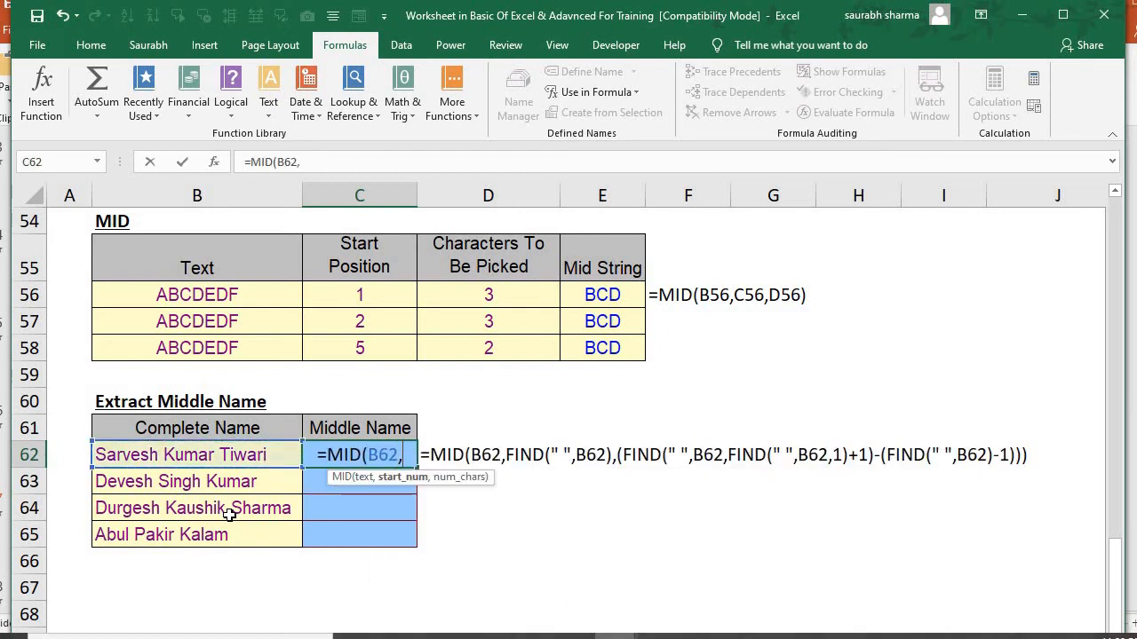
type("find")
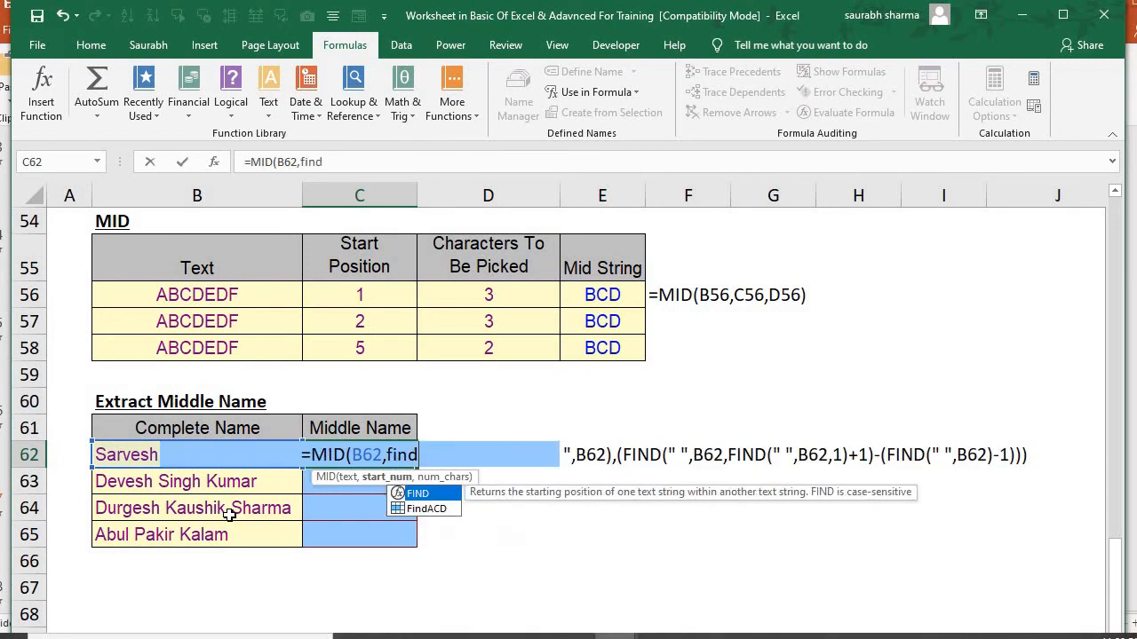
Set the start position of the MID formula in C62 to FIND(" ",B62)
key("Tab")
key("Left")
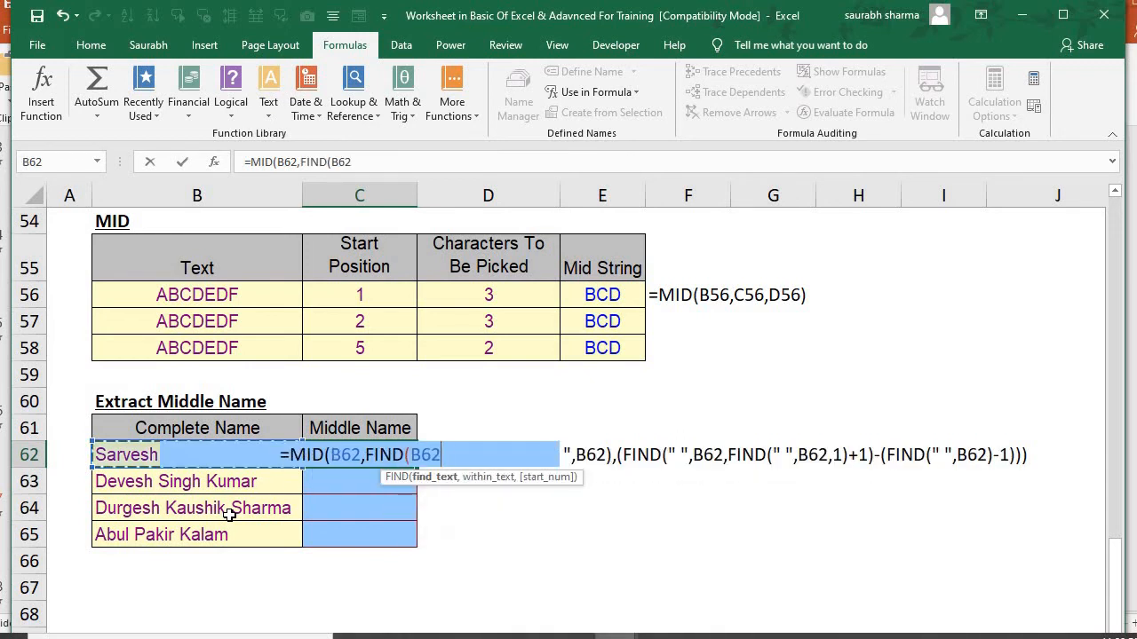
type("\"")
key("BackSpace")
key("BackSpace")
key("BackSpace")
key("BackSpace")
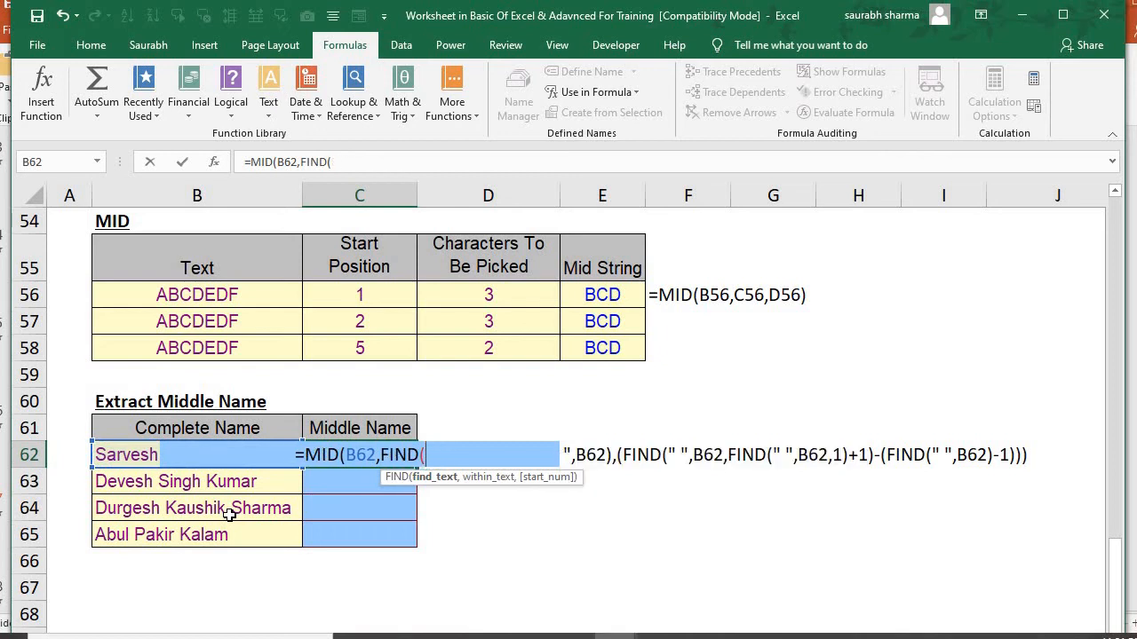
type("\" \",")
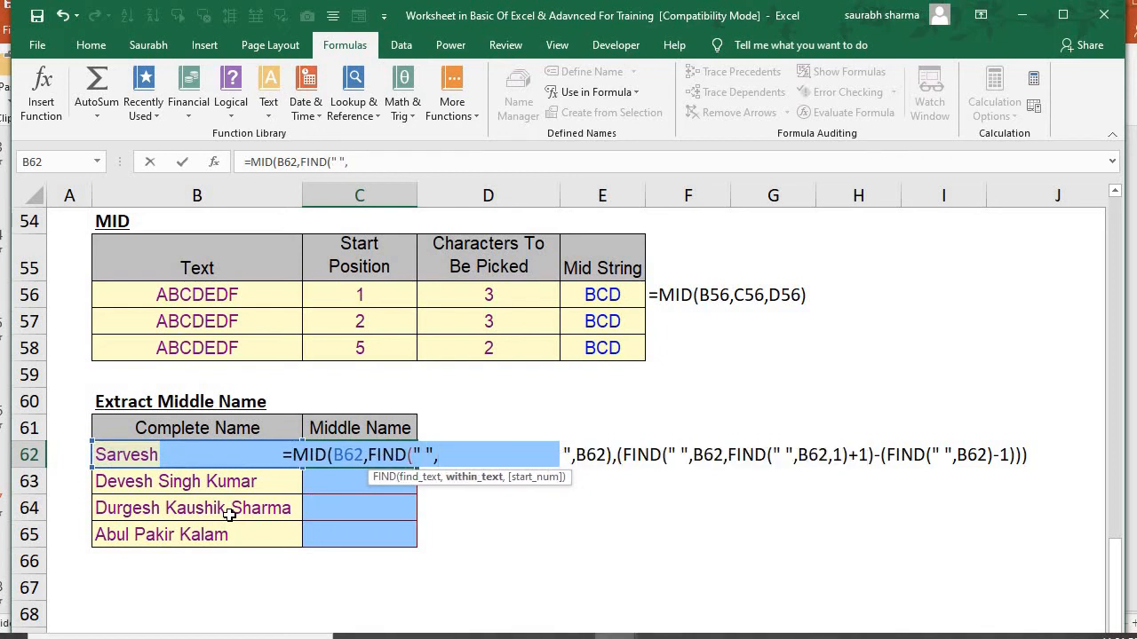
type("b62")
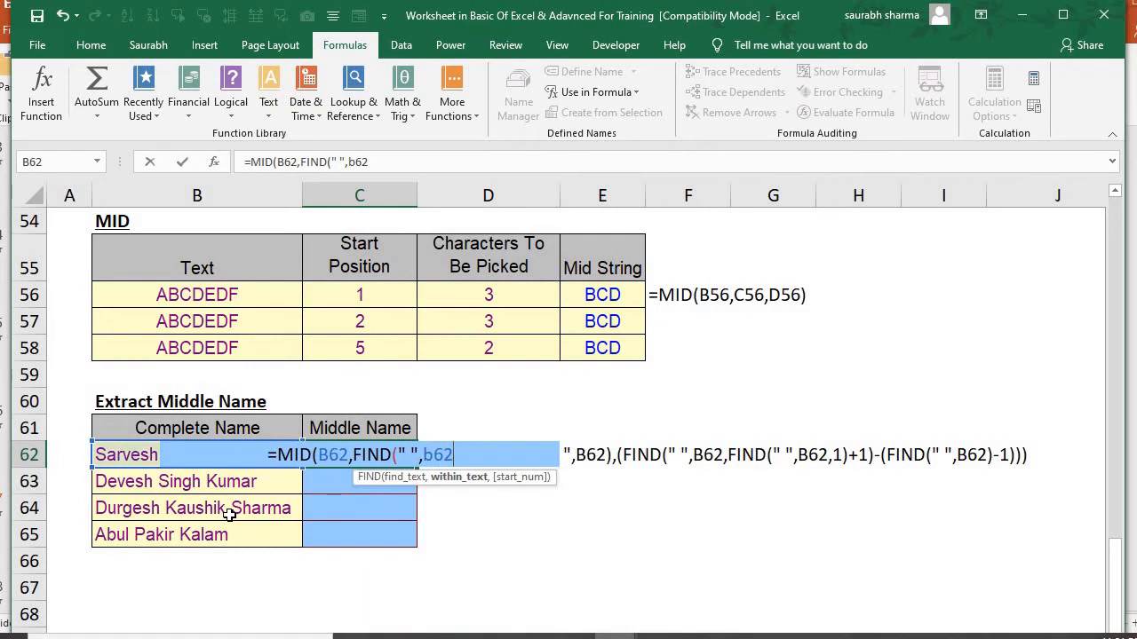
type(")")
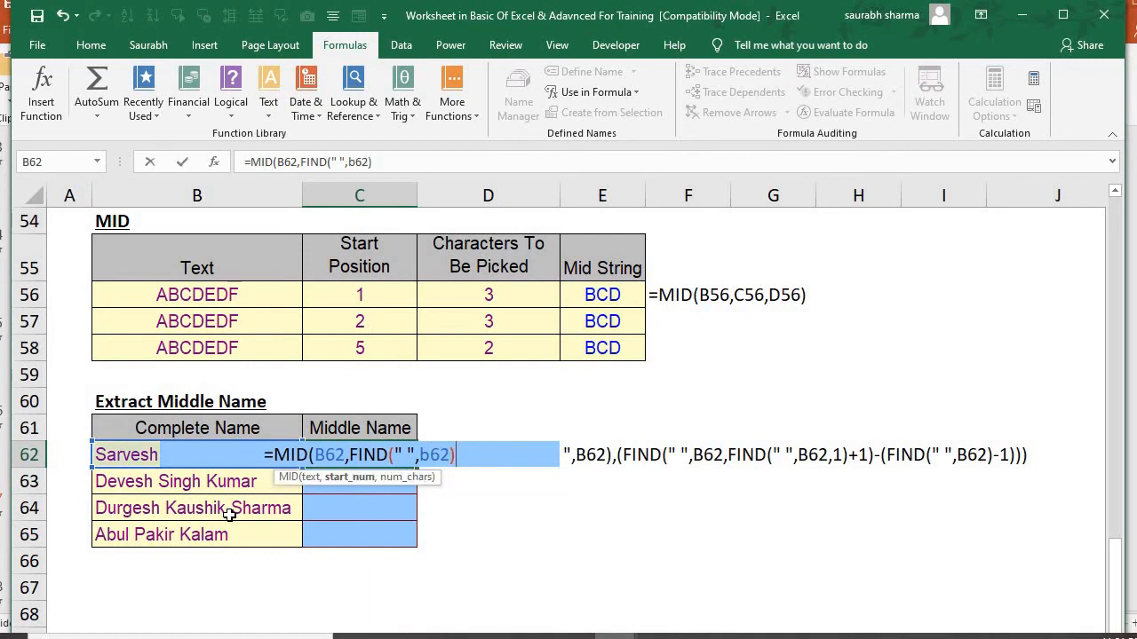
type(",")
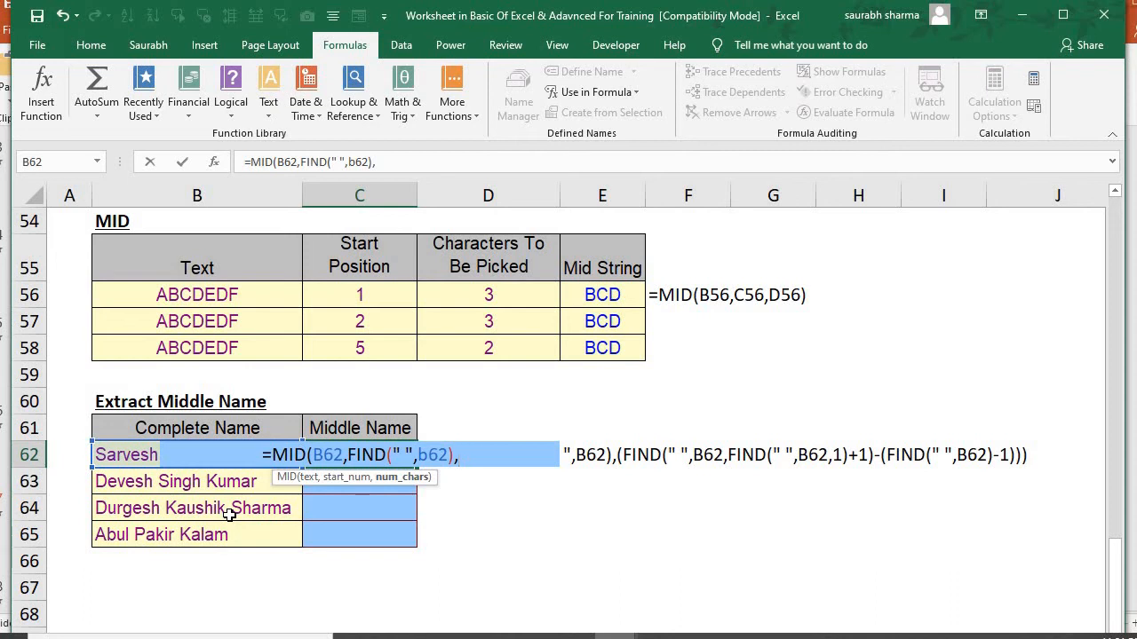
Begin the MID formula's character count with an opening parenthesis and a FIND for " " within B62
type("(")
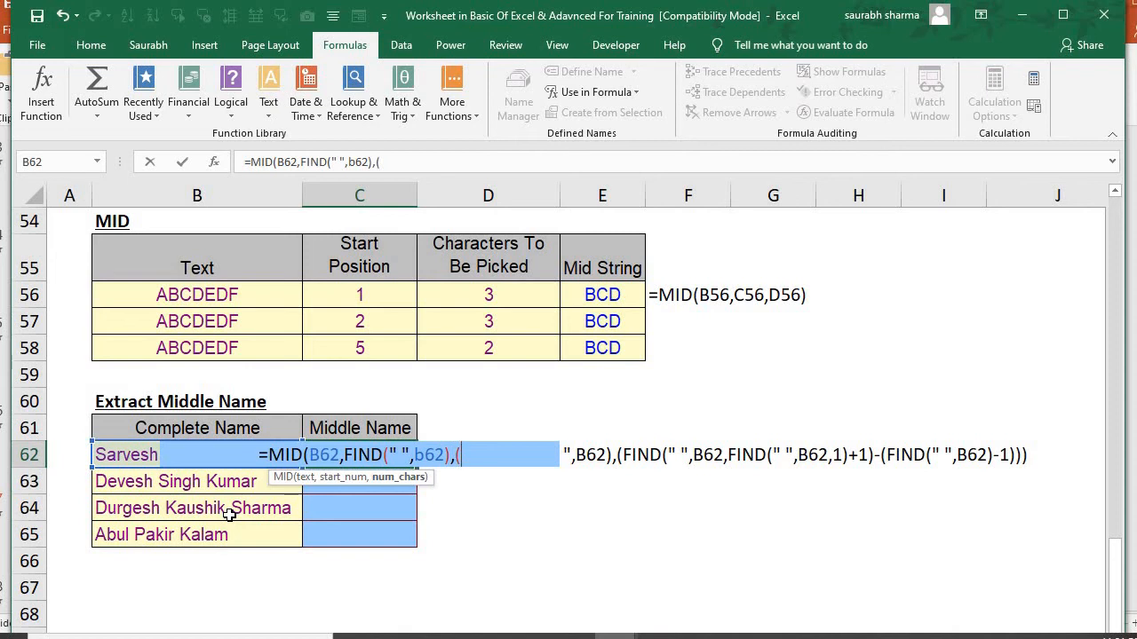
type("find(")
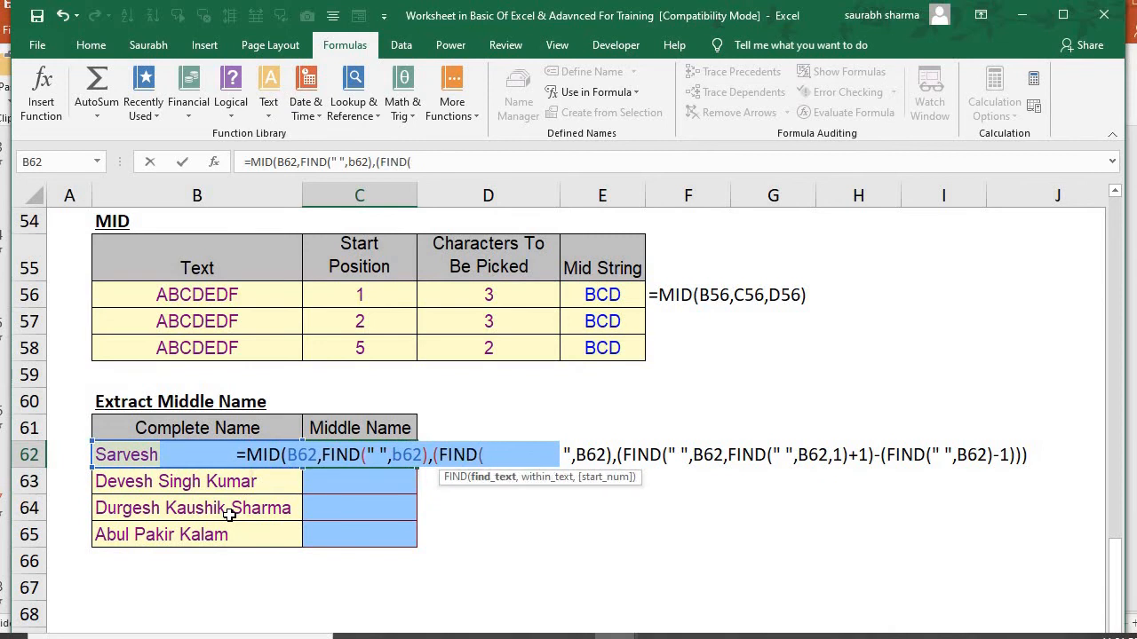
type("\" \"")
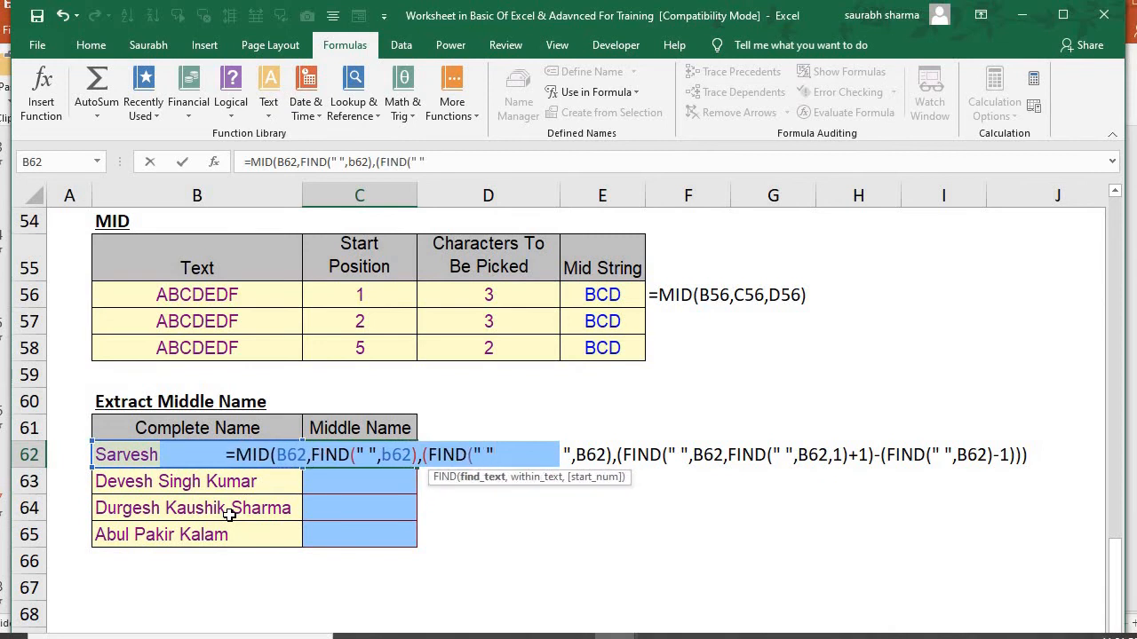
type(",")
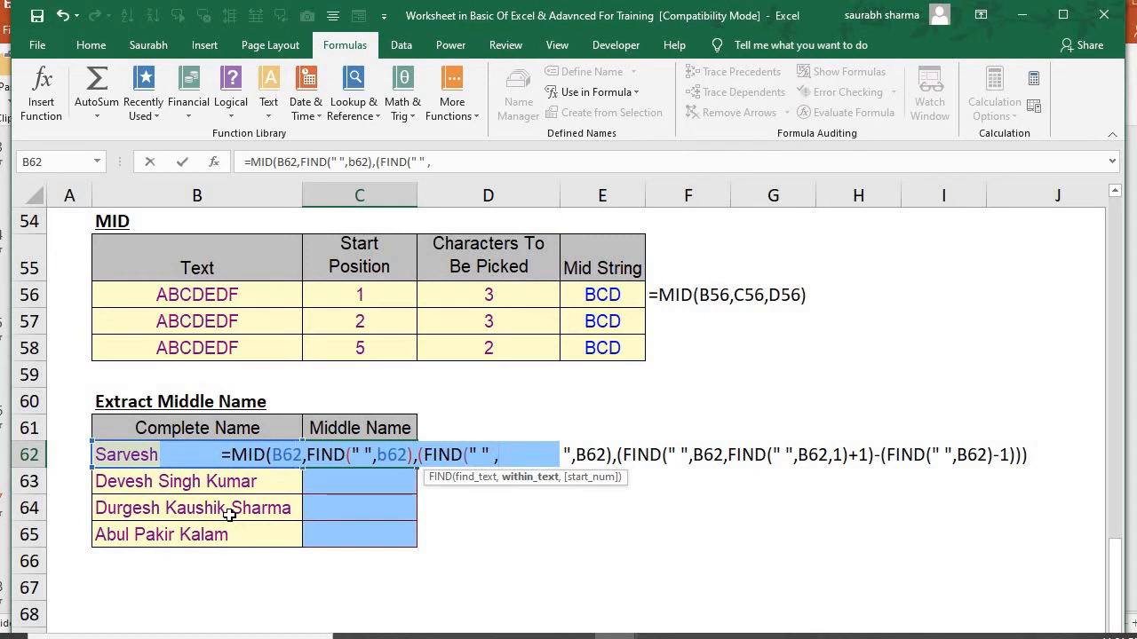
left_click(229, 510)
type("b62")
key("BackSpace")
key("BackSpace")
key("BackSpace")
key("BackSpace")
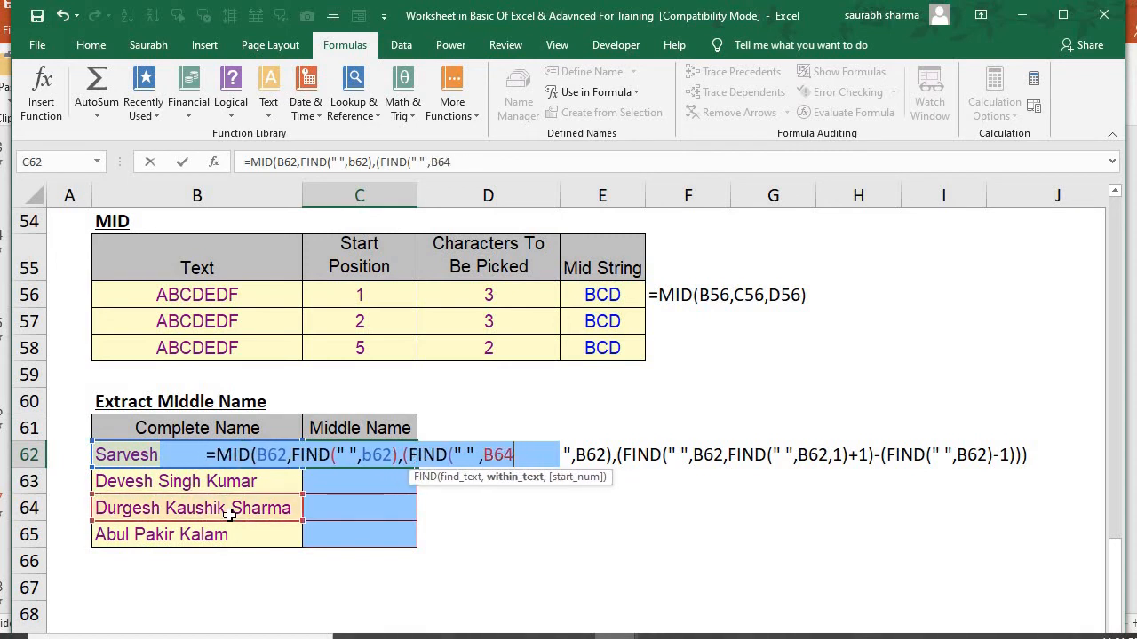
type("2")
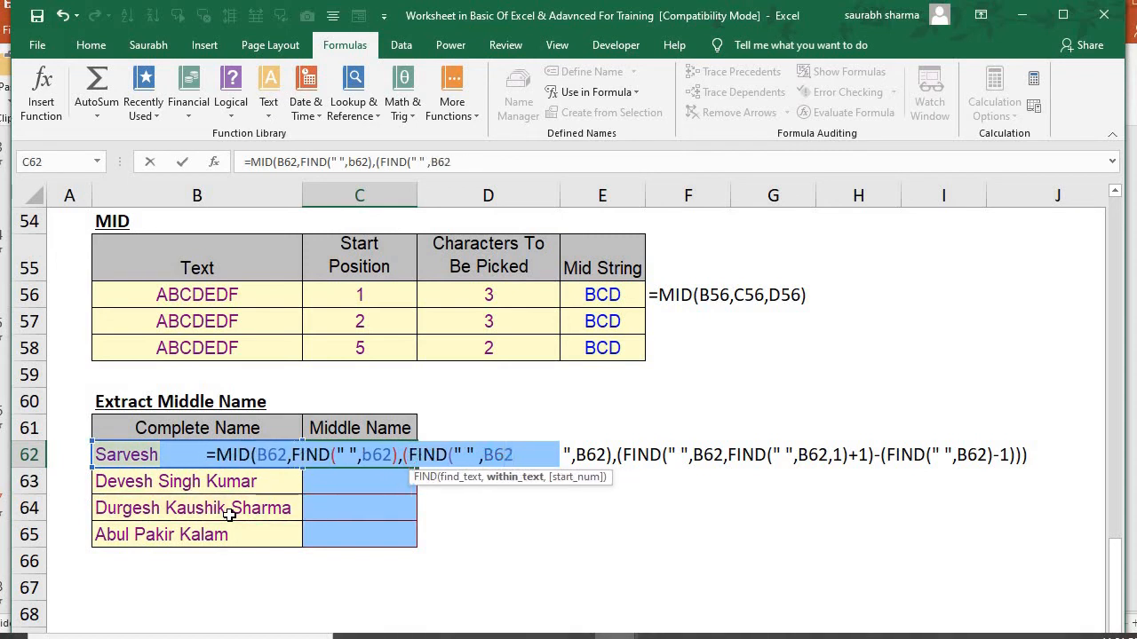
type(",fi")
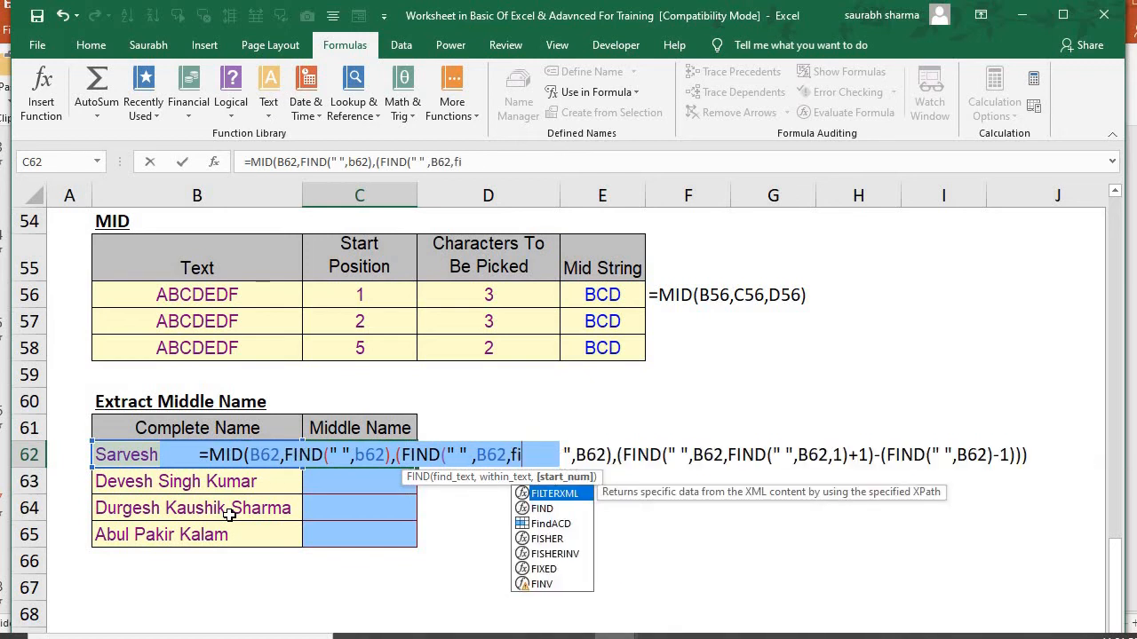
type("nd")
Set the second FIND's start number to FIND(" ",B62)+1 and close that FIND
key("Tab")
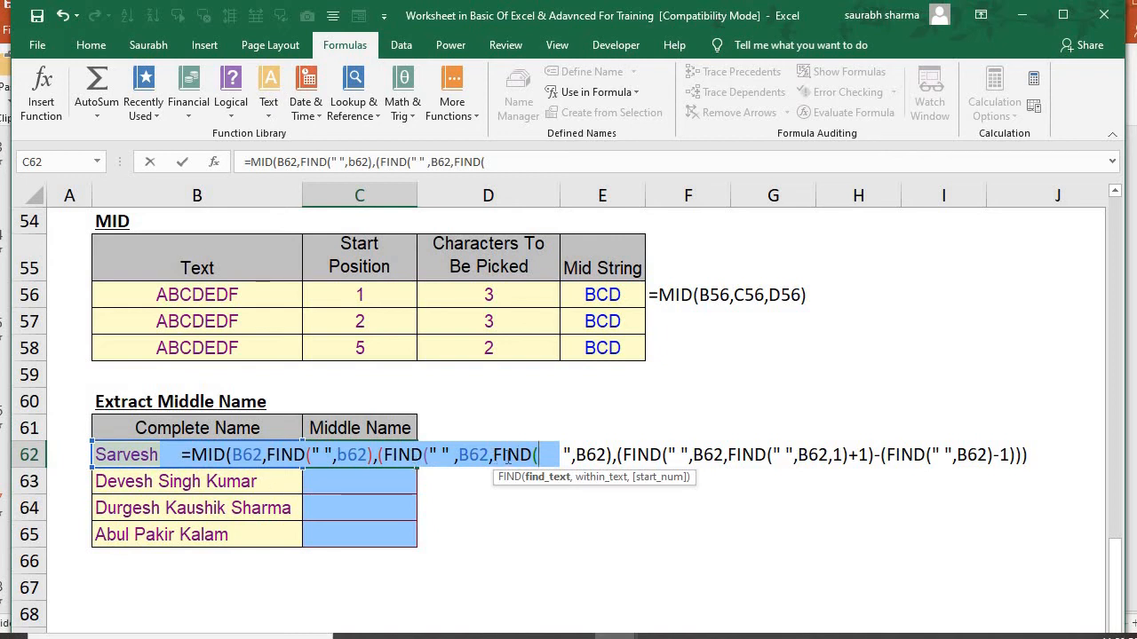
type("\" \"")
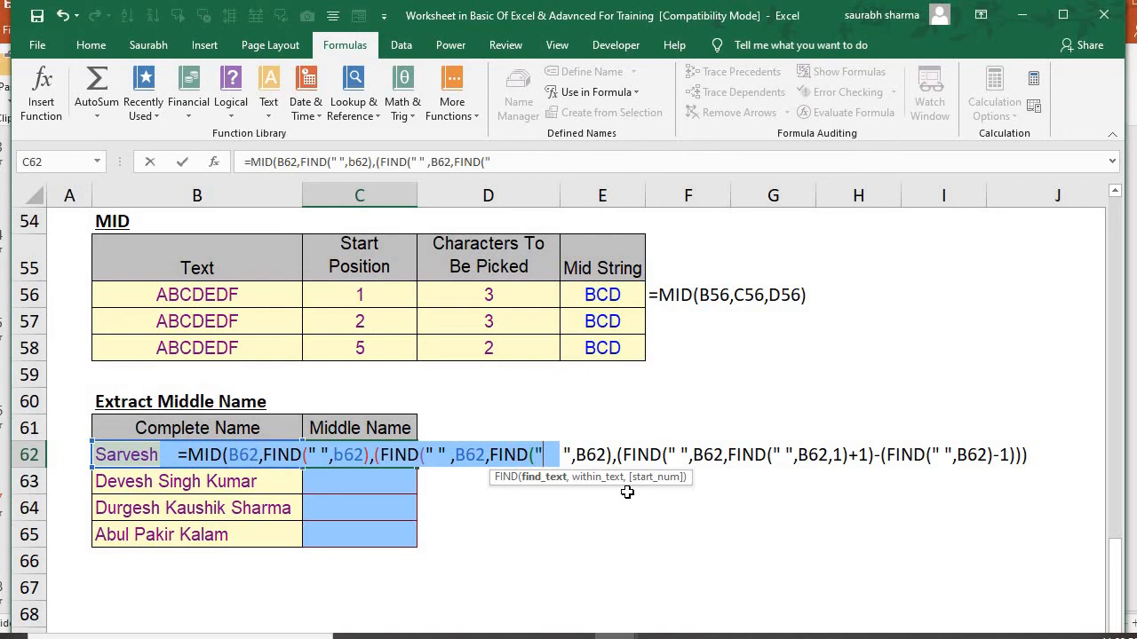
type(",")
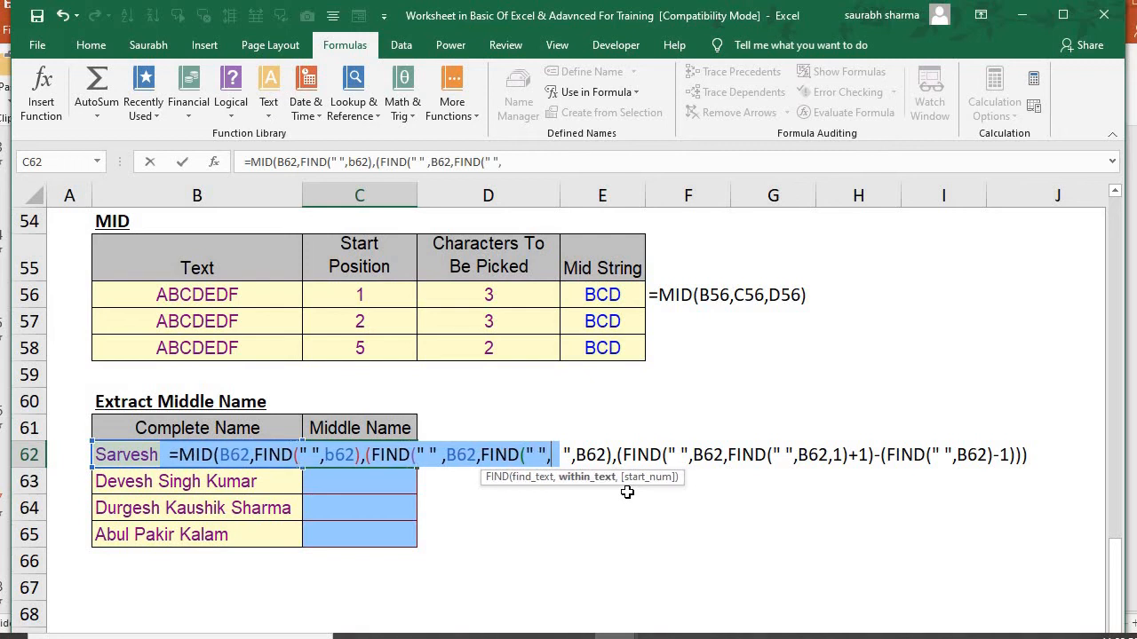
type("b62")
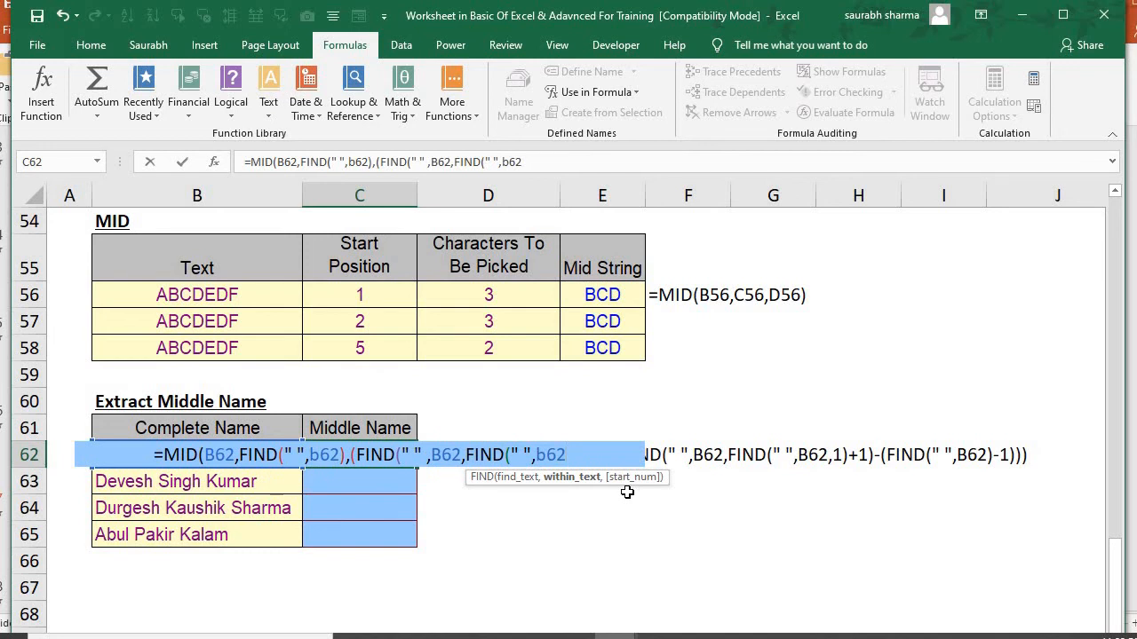
type(")+1")
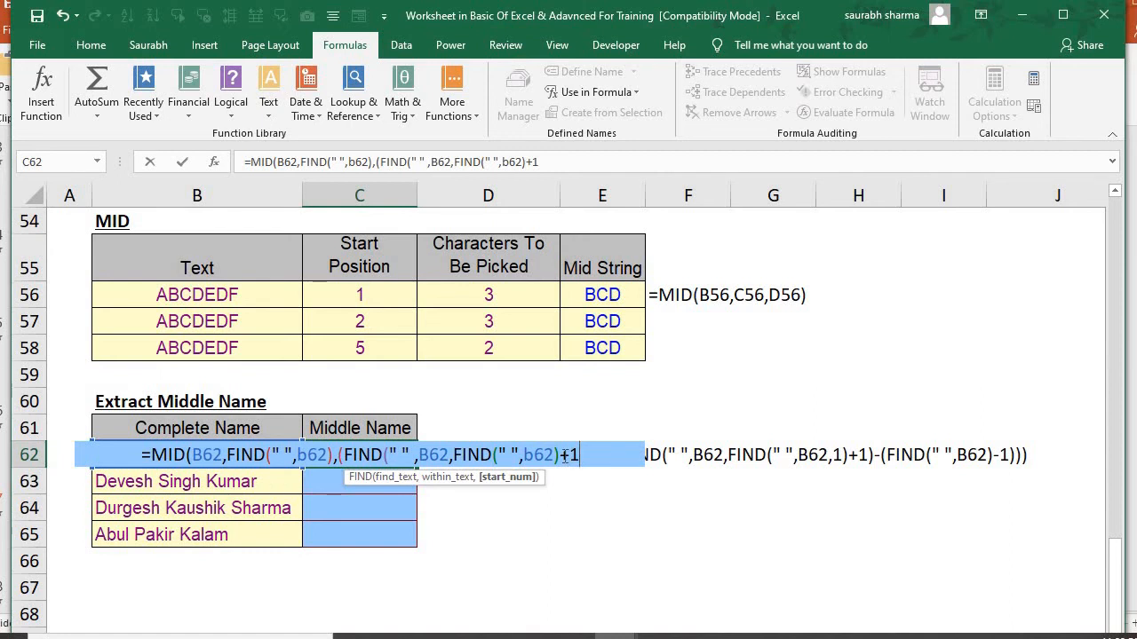
type(")")
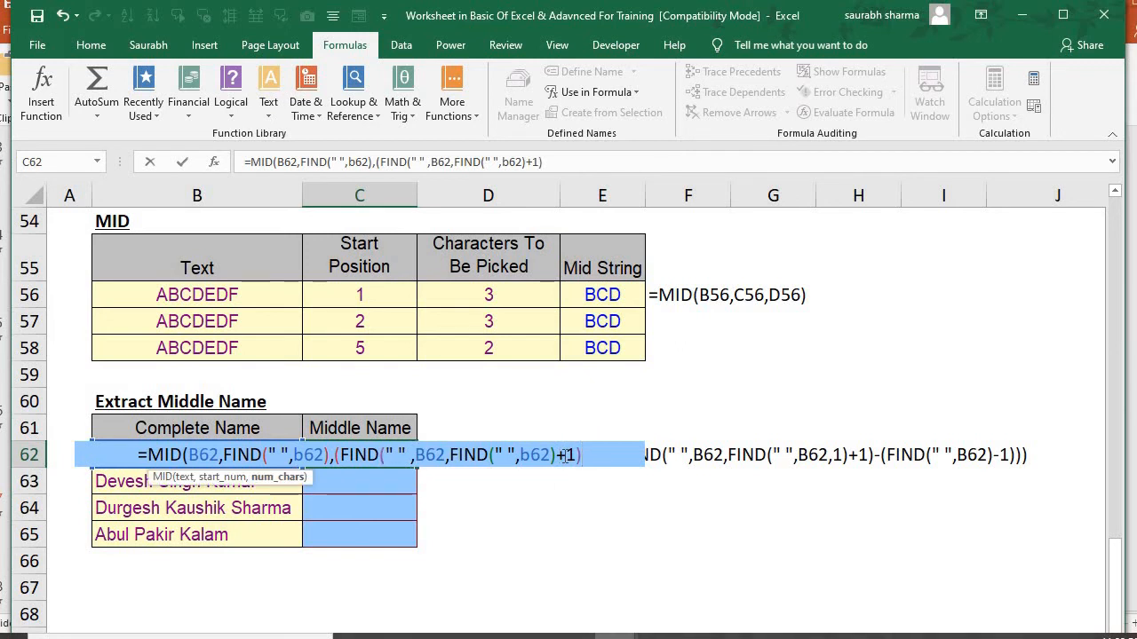
Add a minus sign after the closed outer FIND in the character count of the MID formula in C62
type("-")
type("fi")
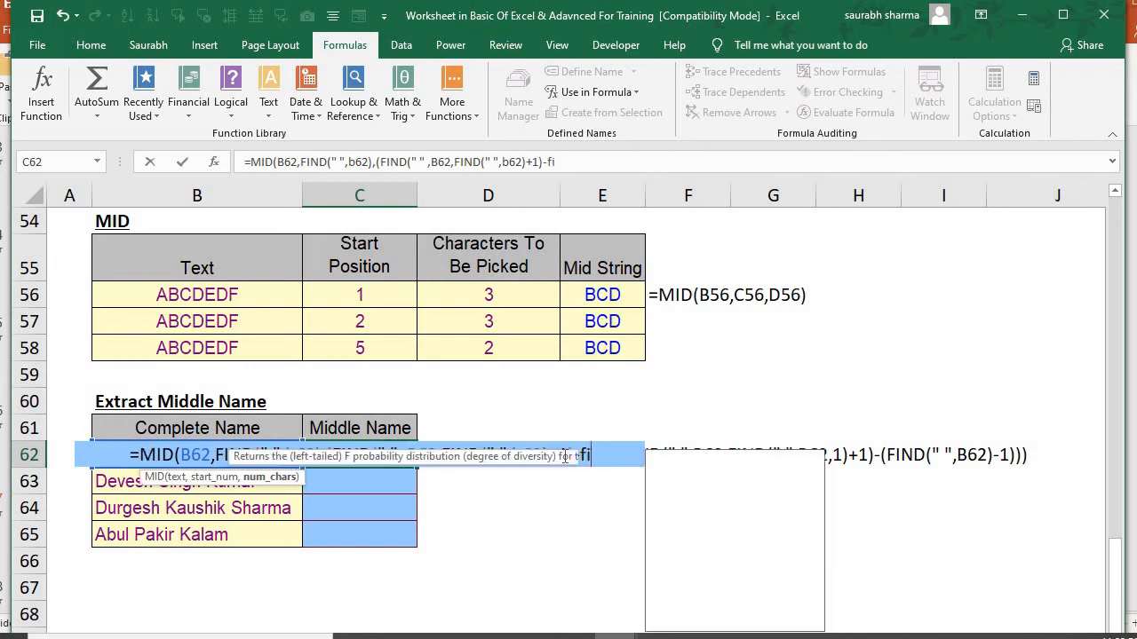
type("nd")
key("Tab")
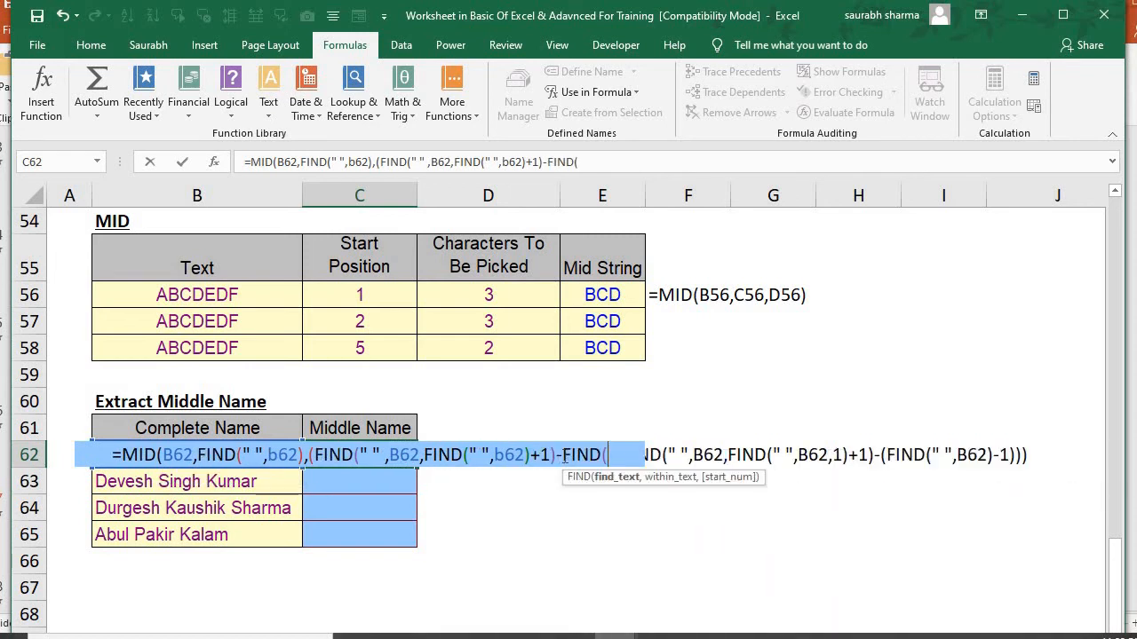
key("BackSpace")
key("BackSpace")
key("BackSpace")
key("BackSpace")
key("BackSpace")
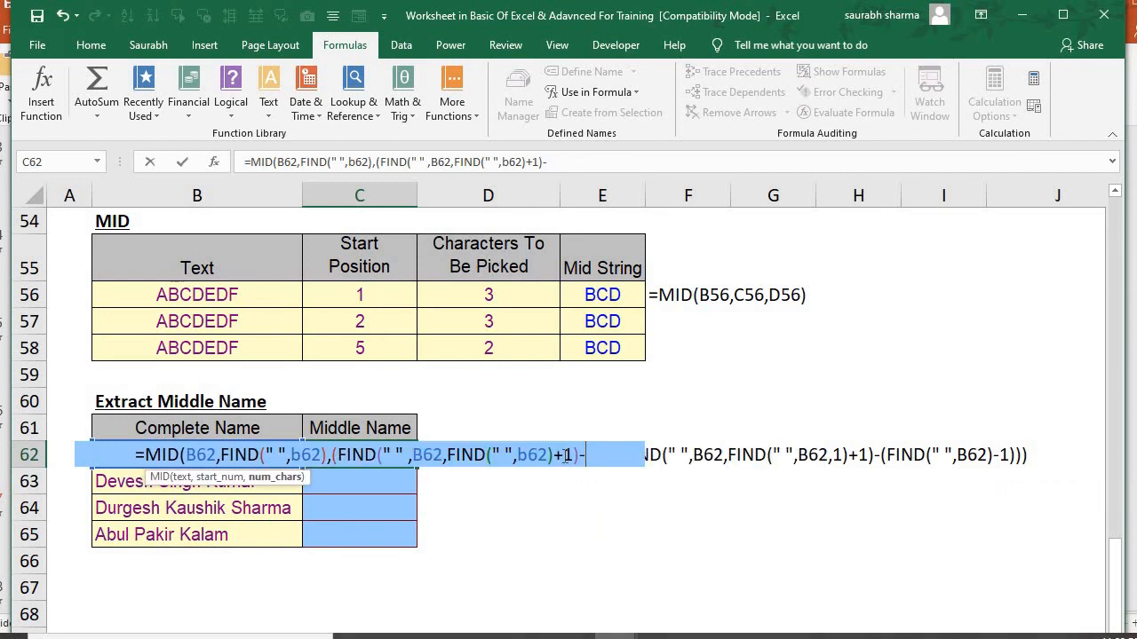
Finish the C62 formula by subtracting (FIND(" ",B62)-1) from the character count, closing all parentheses and entering it
type("(fin")
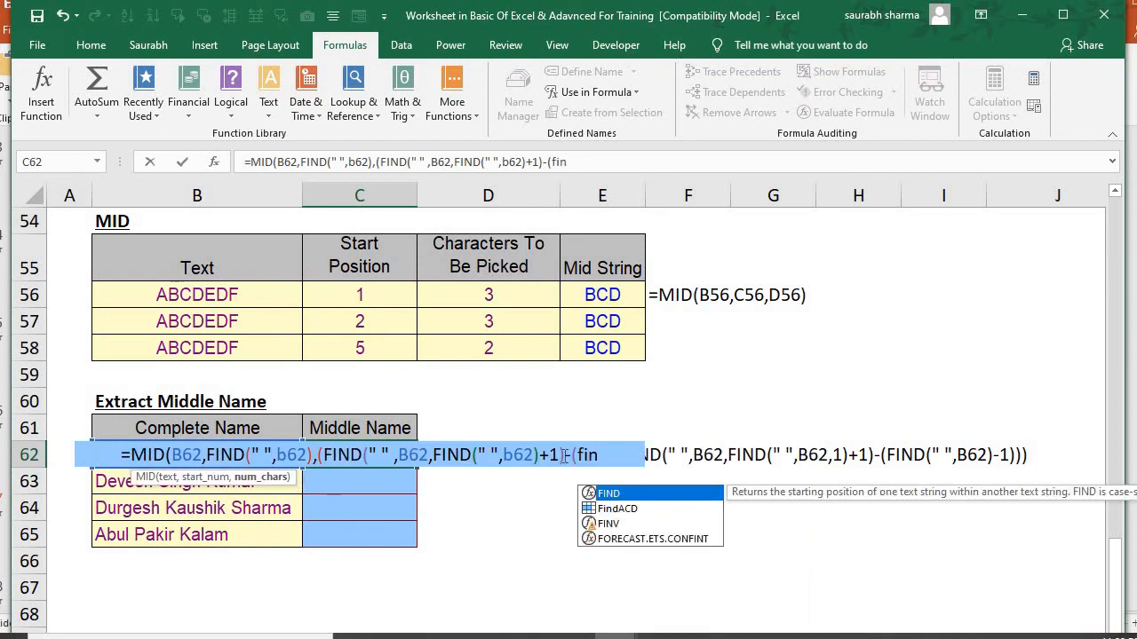
key("Tab")
type("\" \"")
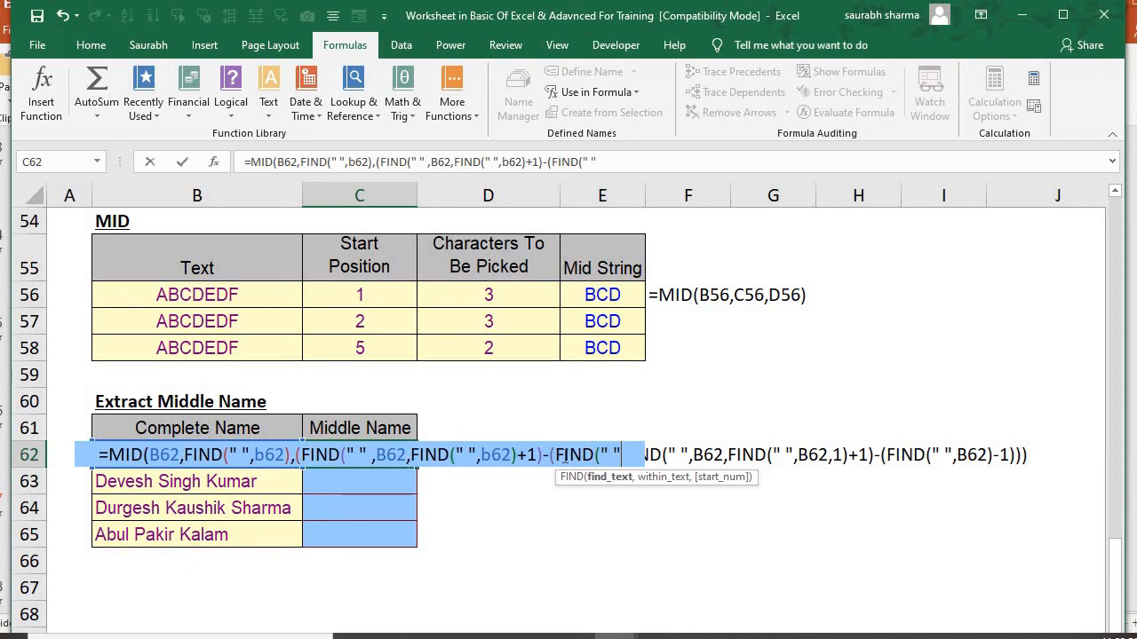
type(",b62")
type(")-")
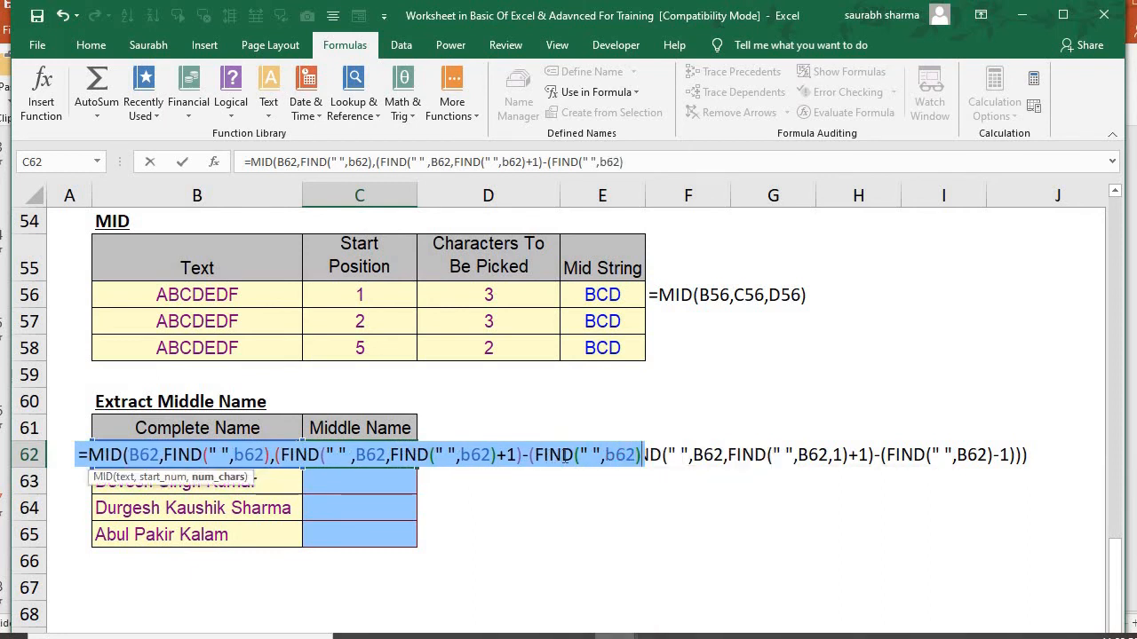
type("1")
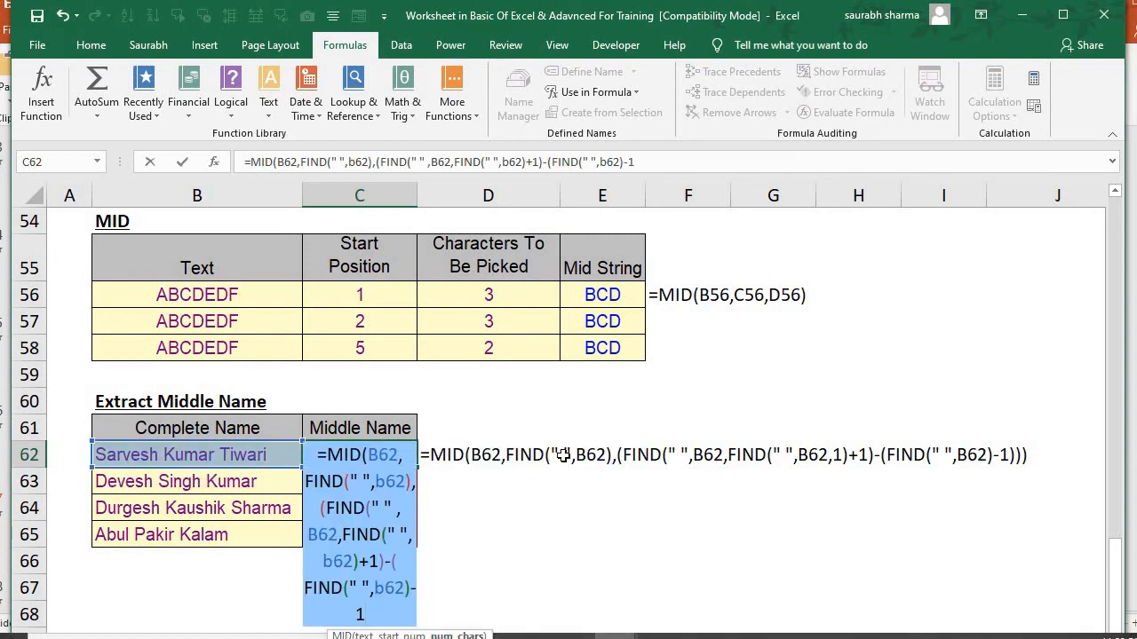
type(")))")
key("ctrl+Return")
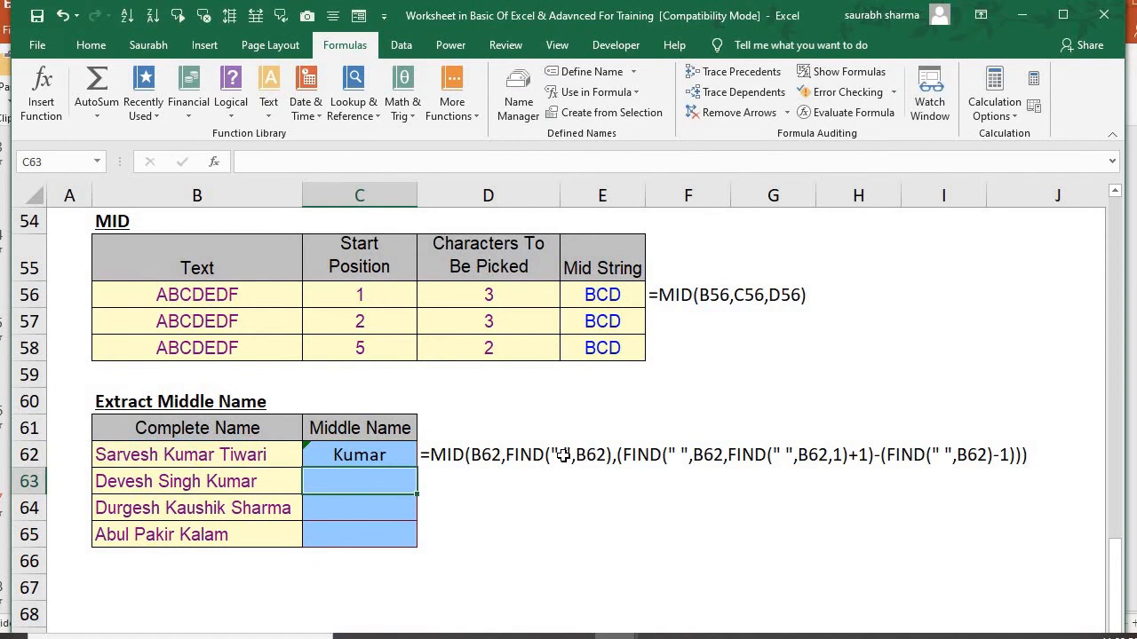
Fill the middle-name formula from C62 down through C65
key("shift+Down")
key("shift+Down")
key("shift+Down")
key("ctrl+d")
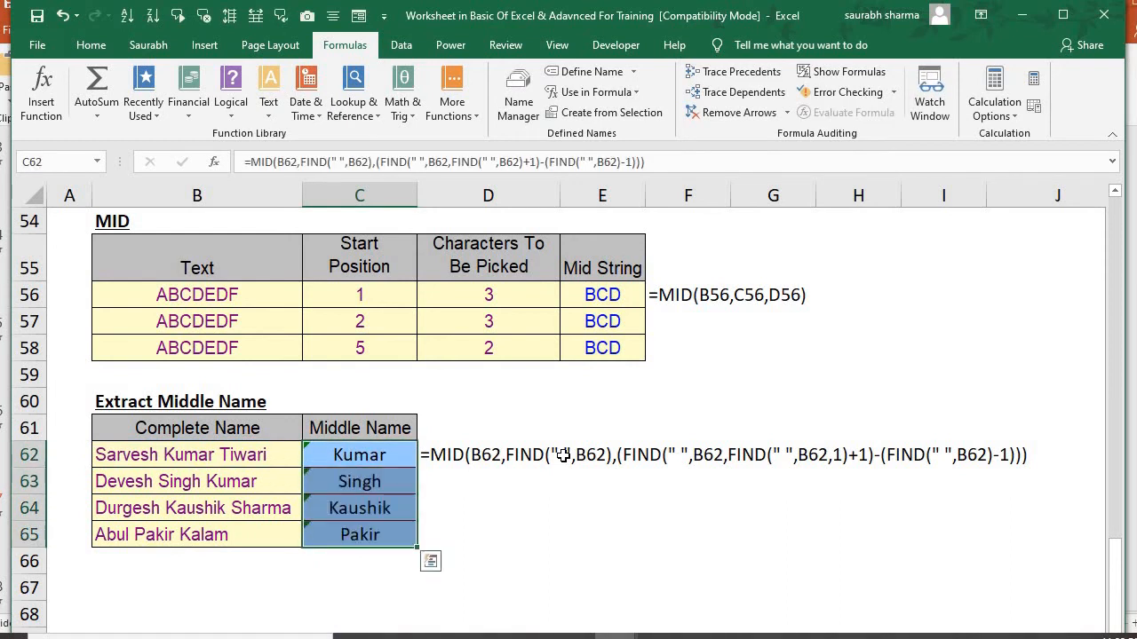
Examine the middle-name formulas in column C against the complete names in column B
key("Down")
key("Down")
key("F2")
key("Escape")
key("Left")
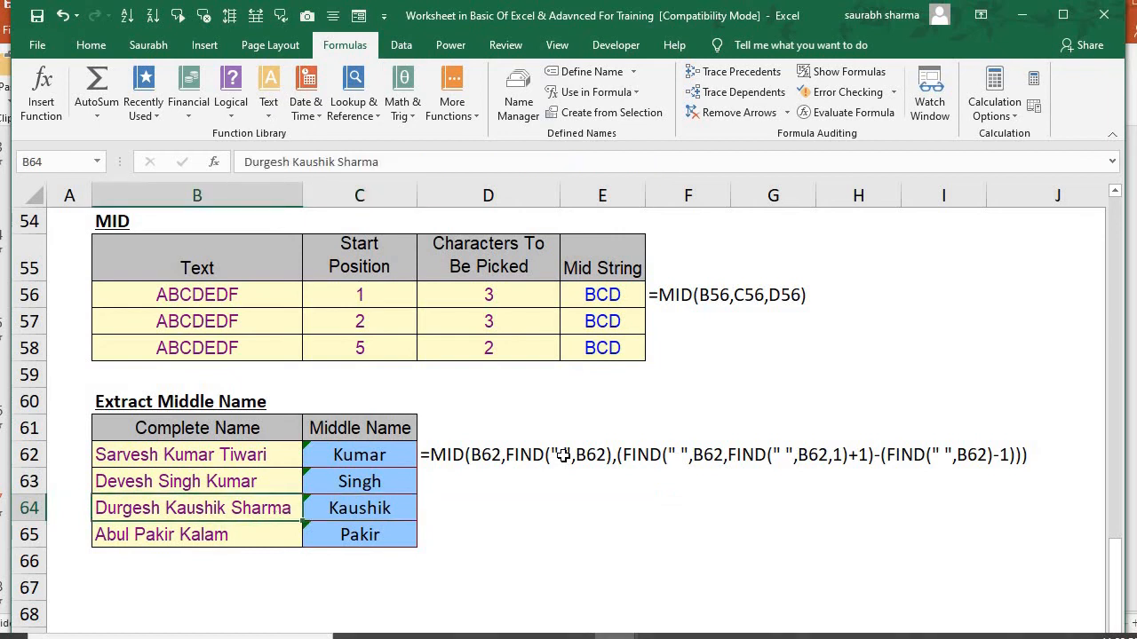
key("Up")
key("Down")
key("Down")
key("Up")
key("Right")
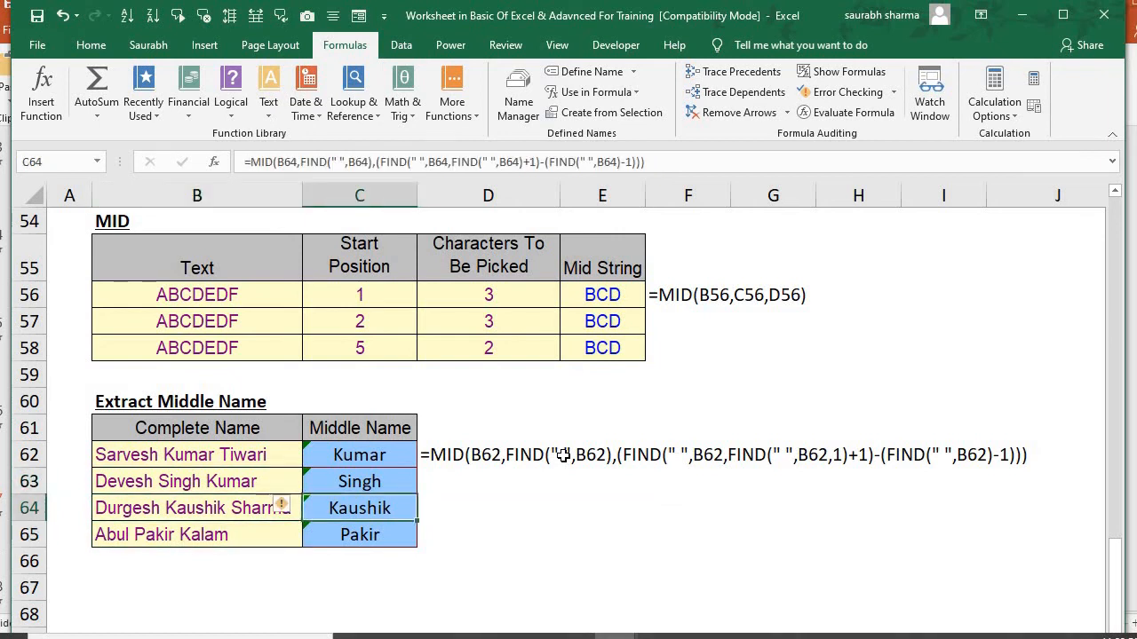
key("Up")
key("Down")
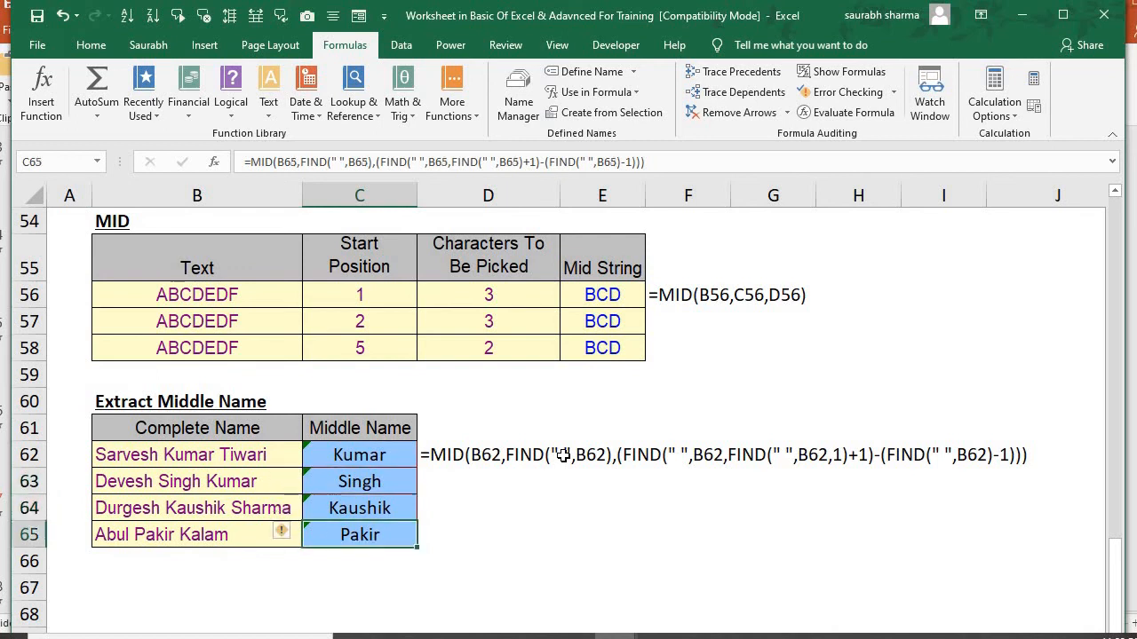
Try adding "sasas" to the end of the middle name in B64, and undo the change
key("Left")
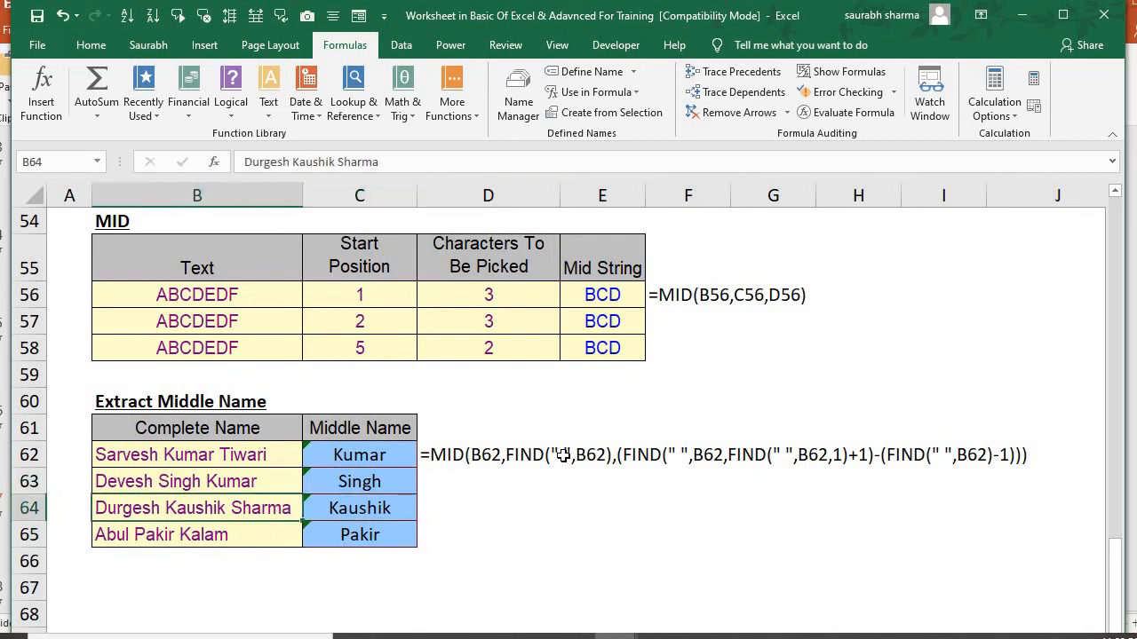
key("F2")
key("Left")
key("Left")
key("Left")
key("Left")
key("Left")
key("Left")
key("Left")
key("Left")
key("Right")
type("sasas")
key("Return")
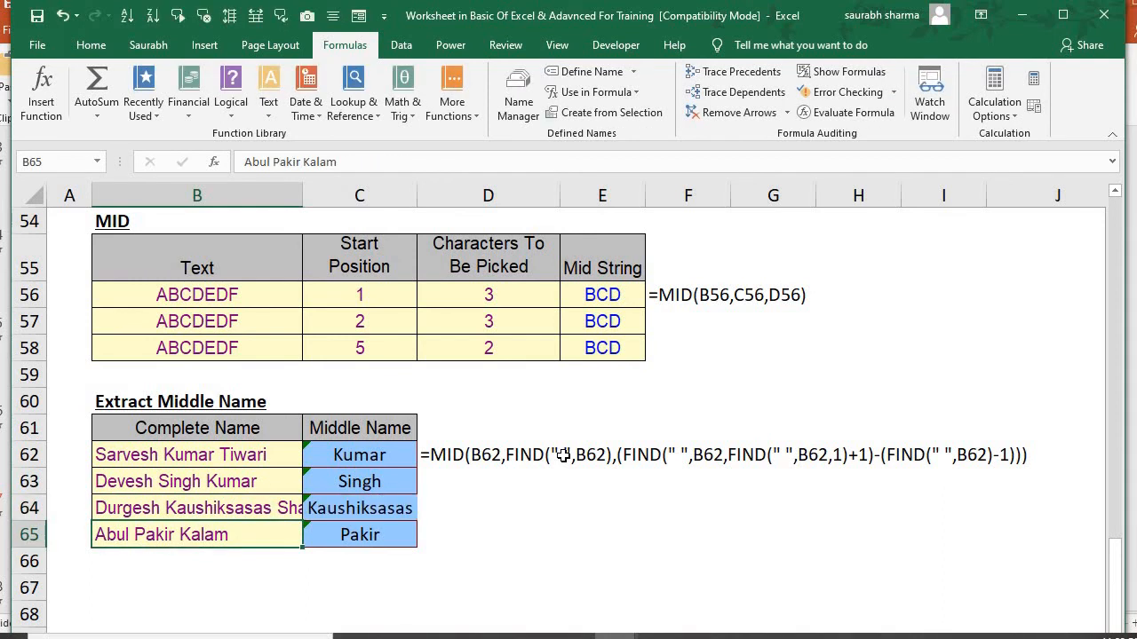
key("ctrl+z")
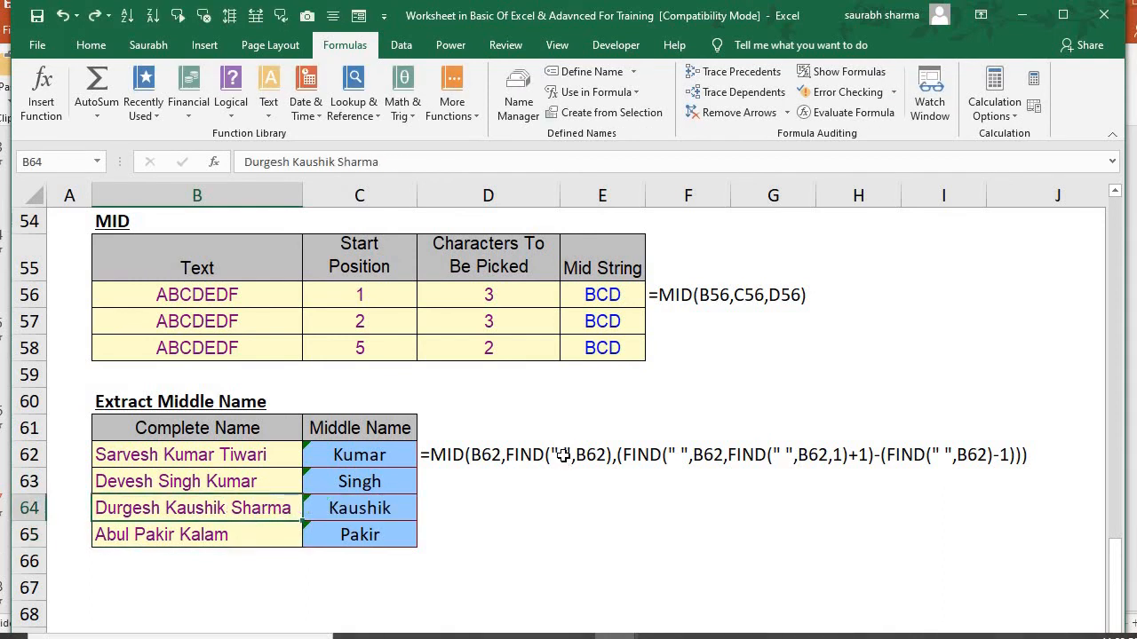
Review the Middle Name results in C62:C65, then go back up to the MID section
key("Right")
key("Up")
key("Up")
key("Up")
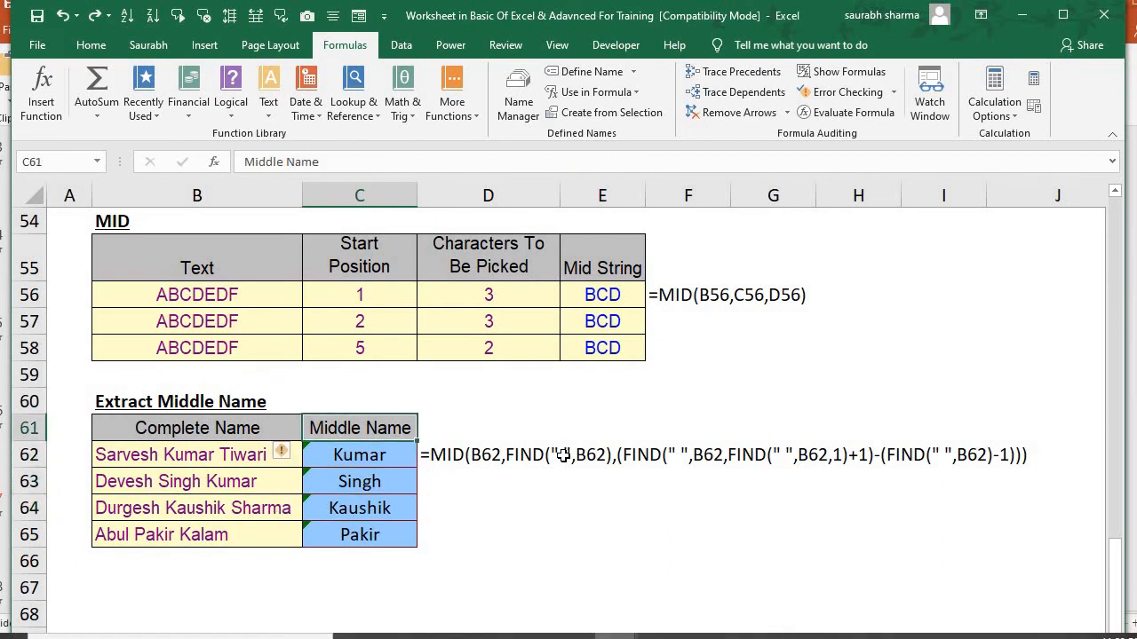
key("Down")
key("Down")
key("Down")
key("Down")
key("Down")
key("Down")
key("Down")
key("Down")
key("Down")
key("Down")
key("Down")
key("Down")
key("Down")
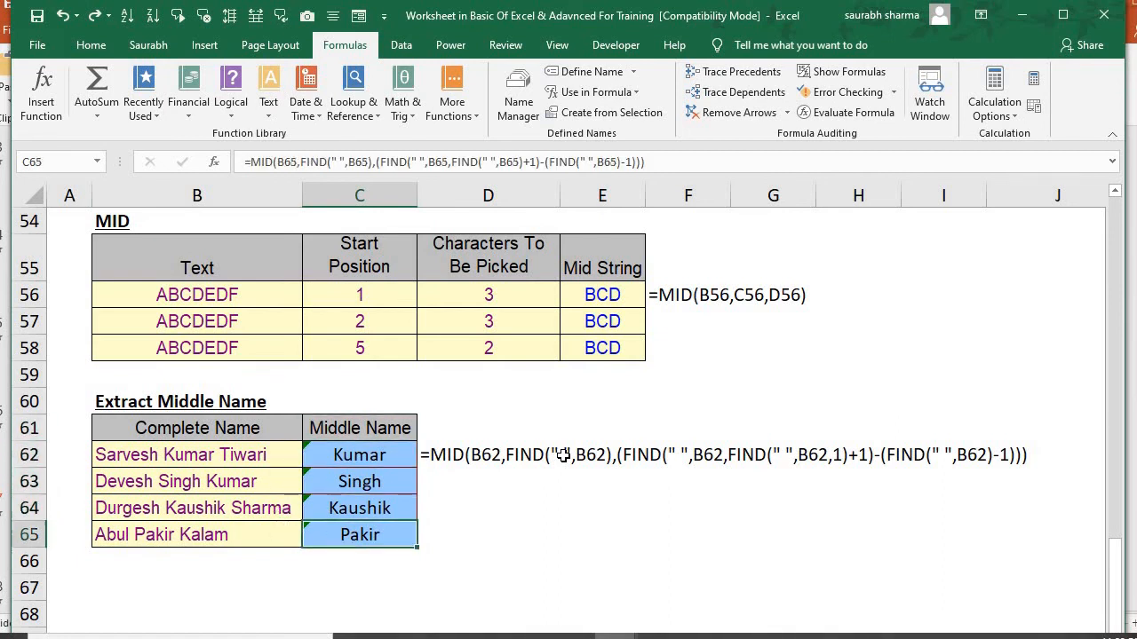
key("Up")
key("Up")
key("Up")
key("Up")
key("Up")
key("Up")
key("Up")
key("Up")
key("Up")
key("Up")
key("Up")
key("Up")
key("Up")
key("Up")
key("Up")
key("Up")
key("Up")
key("Up")
key("Up")
key("Up")
key("Up")
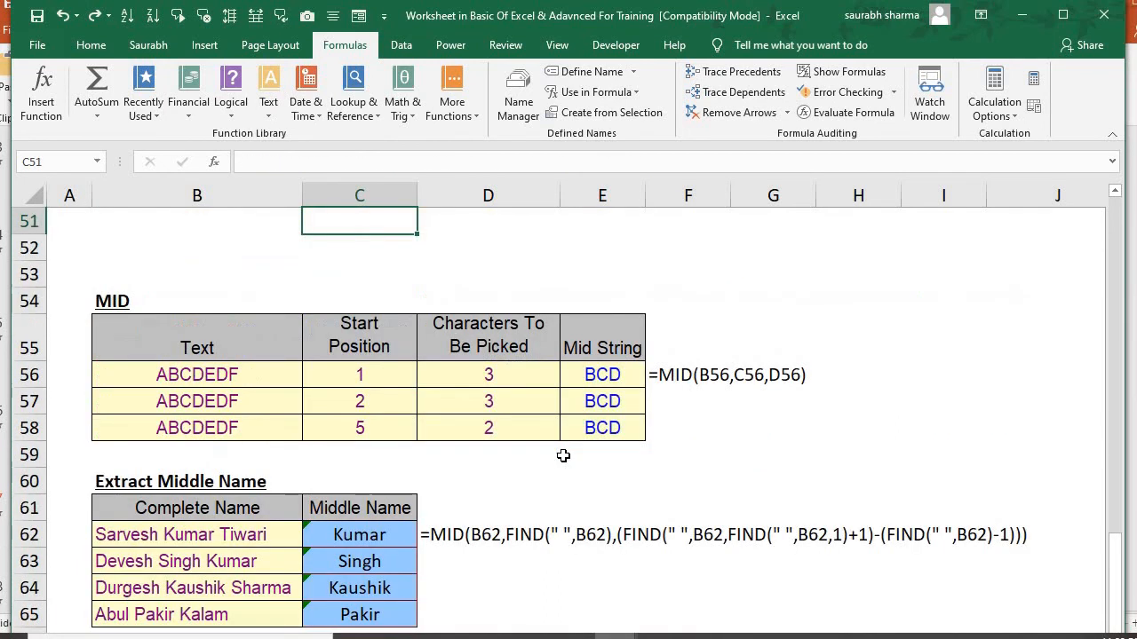
Switch to the PowerPoint presentation, go to slide 8 on text functions, and open its embedded Excel worksheet
key("alt+Tab")
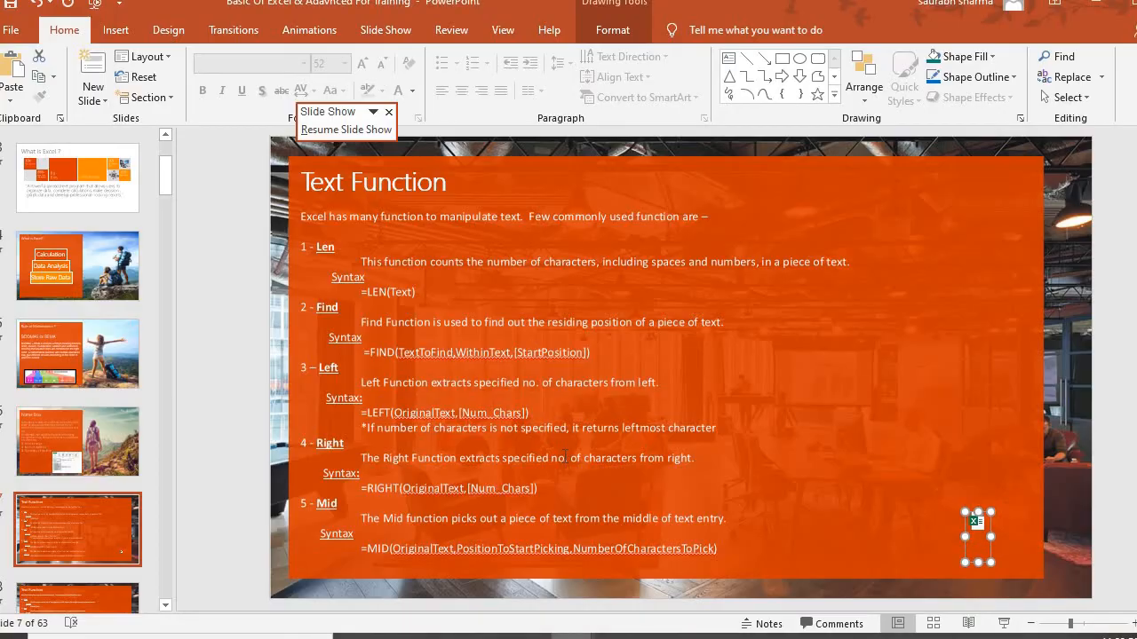
left_click(85, 554)
key("Down")
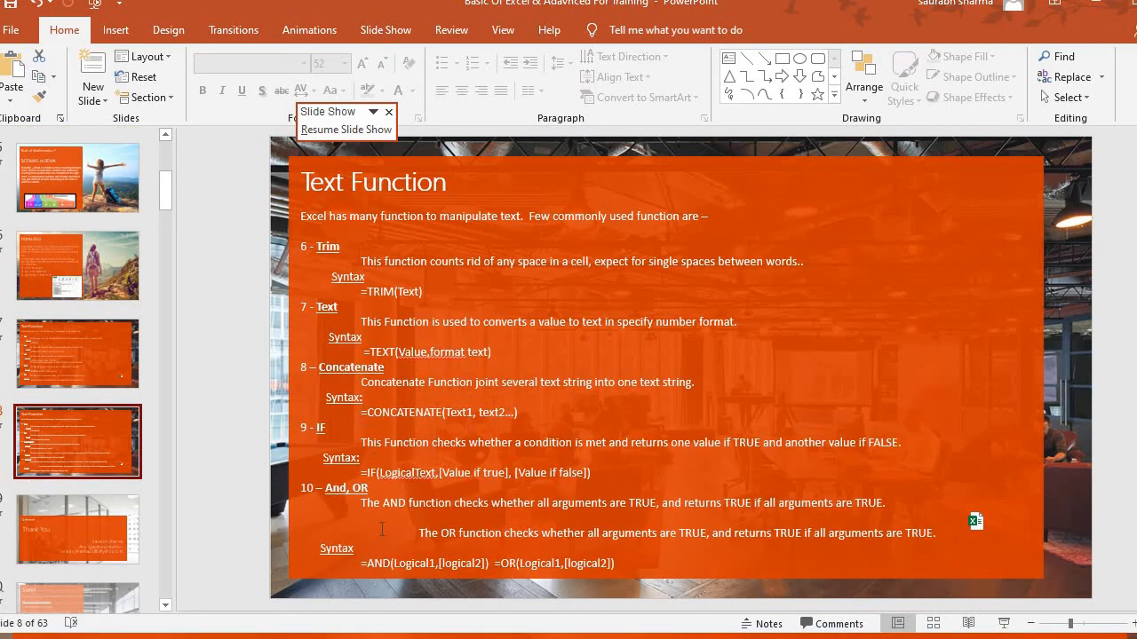
double_click(980, 519)
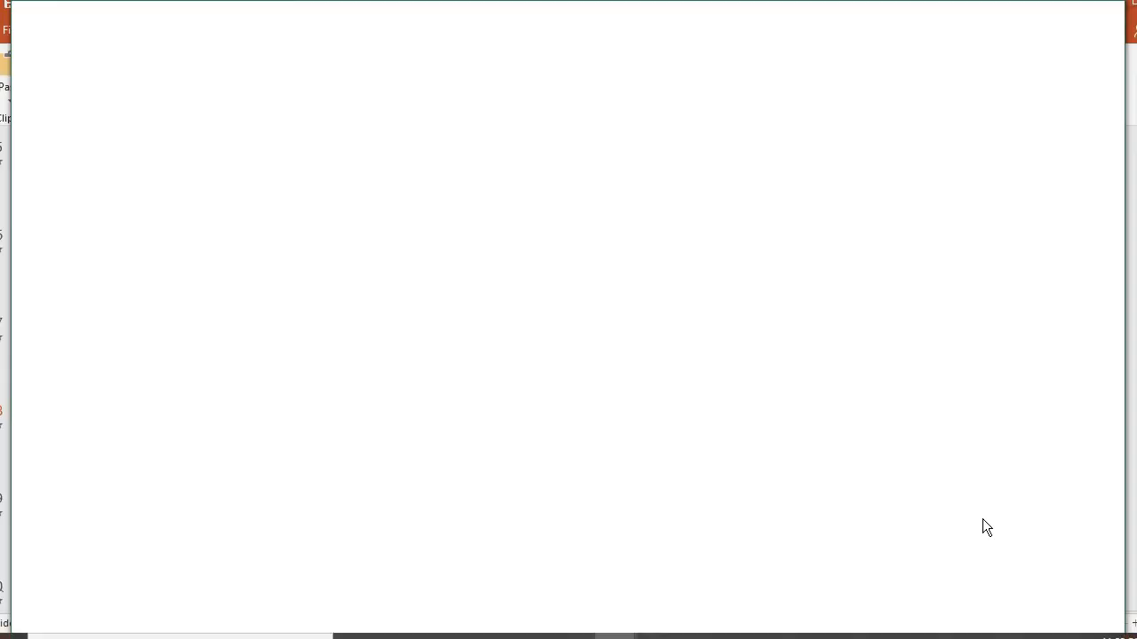
Look over the first Length column of the Trim table, cells C4:C8
key("Down")
key("Down")
key("Right")
key("Right")
key("Down")
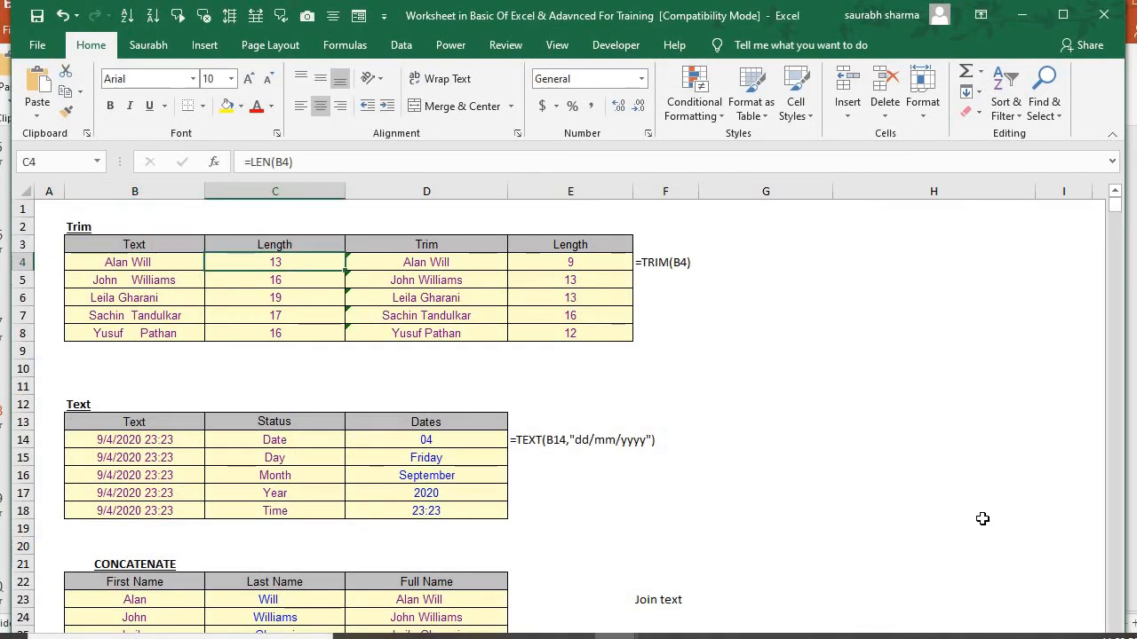
key("shift+Down")
key("shift+Down")
key("shift+Down")
key("shift+Down")
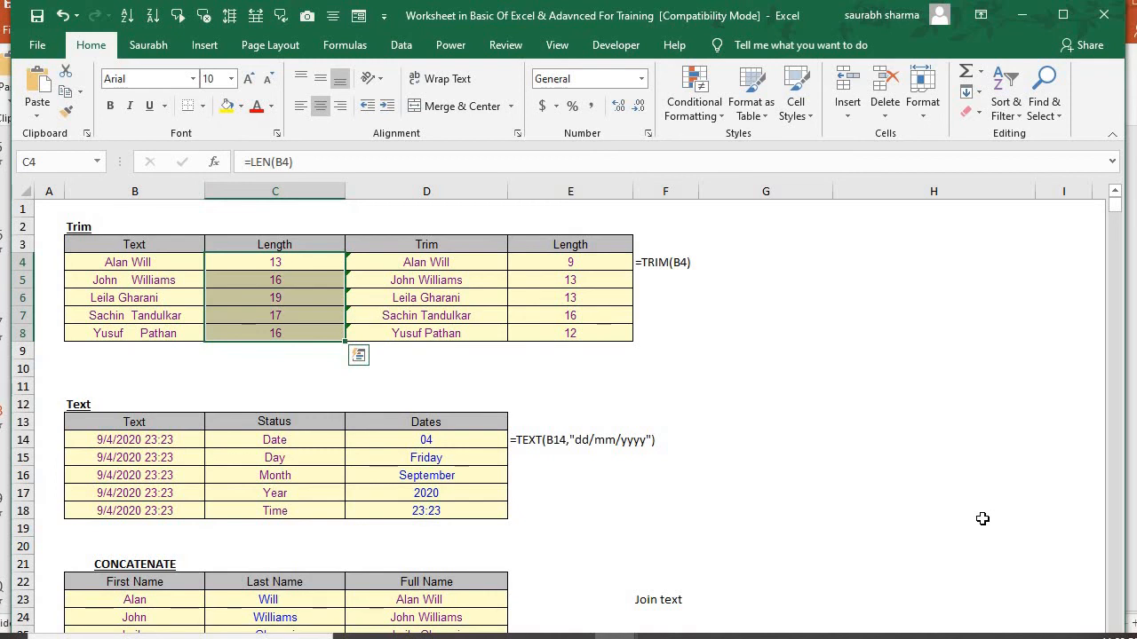
key("Down")
key("Up")
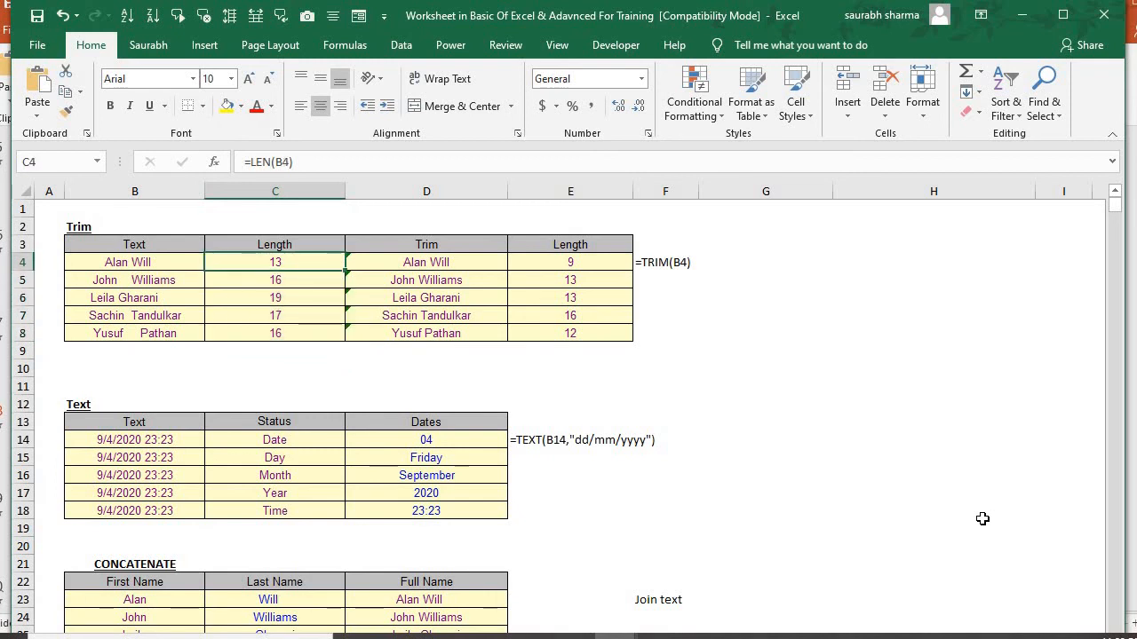
Inspect the LEN formulas in C4:C8 and the cells they refer to
key("F2")
key("Return")
key("F2")
key("Escape")
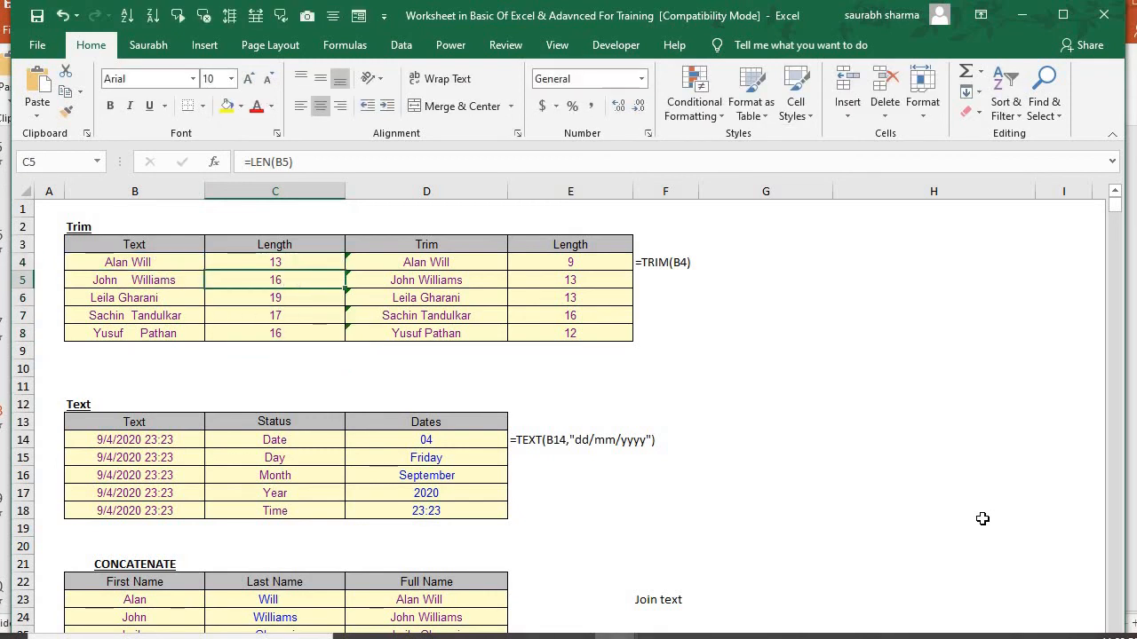
key("Down")
key("F2")
key("Return")
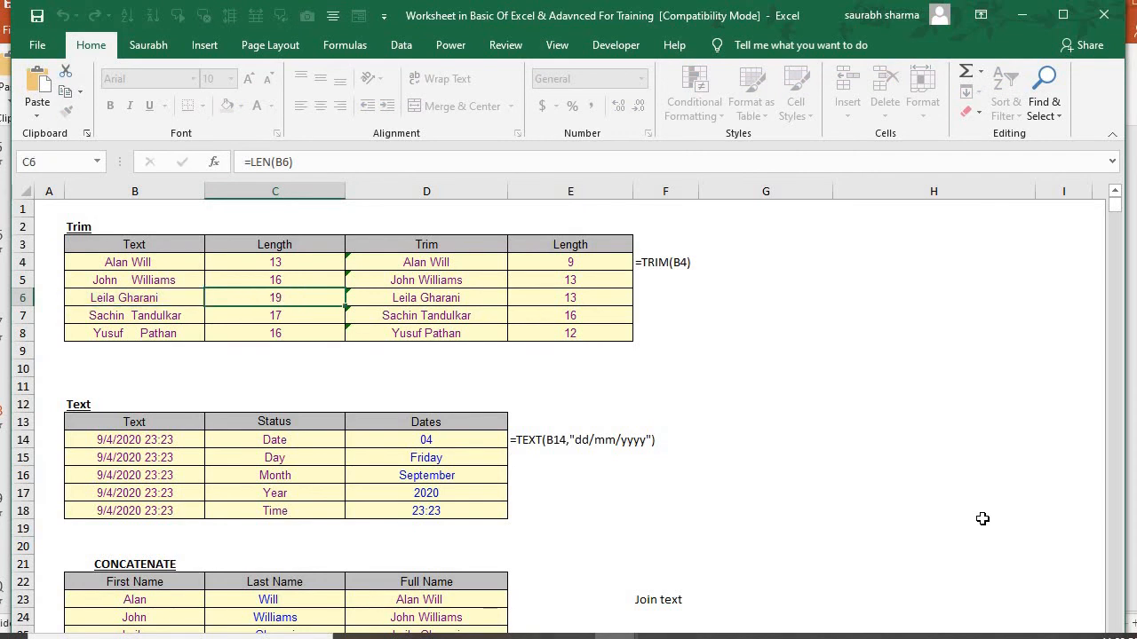
key("F2")
key("Return")
key("F2")
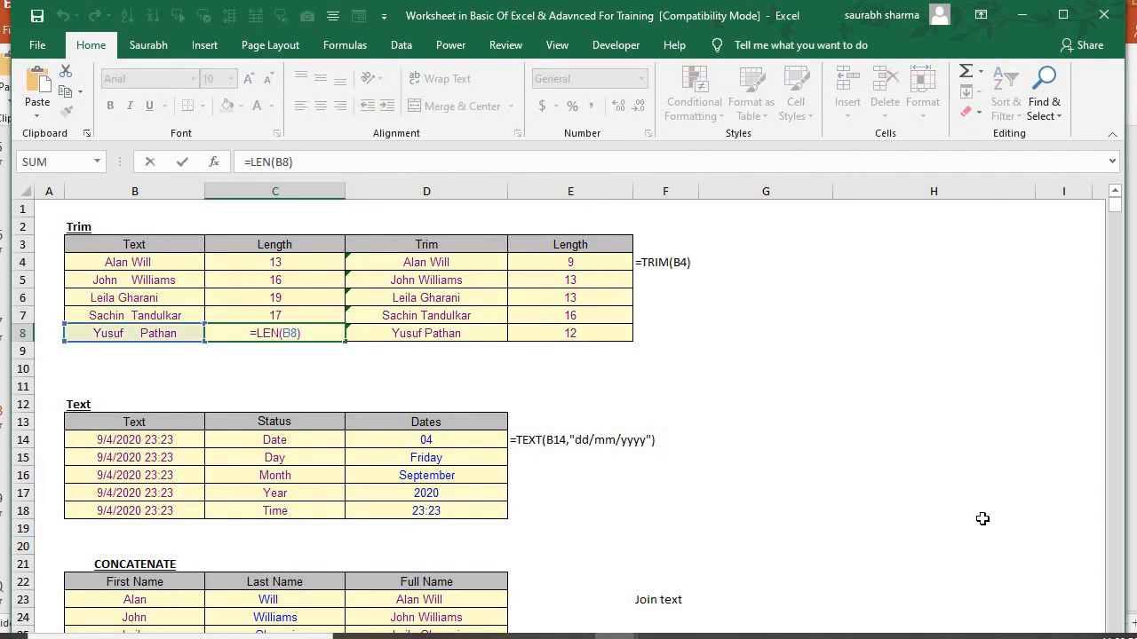
key("shift+Return")
key("Up")
key("F2")
key("shift+Return")
key("F2")
key("Escape")
key("Up")
key("F2")
key("Return")
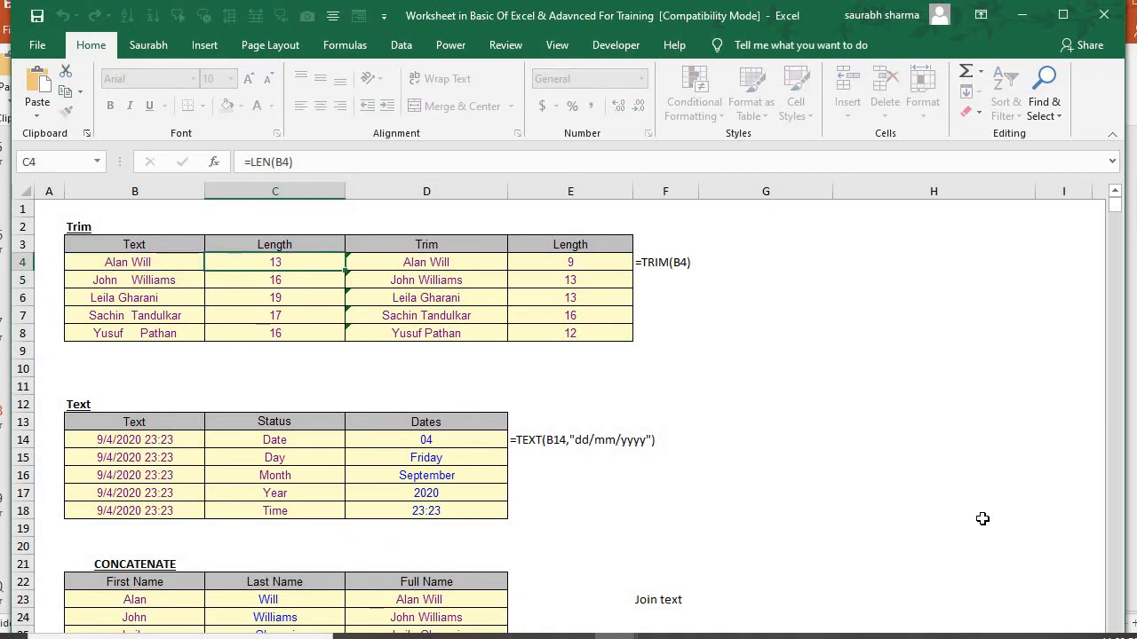
Check the text entries in B4:B8 of the Trim table for extra spaces
key("Left")
key("F2")
key("Left")
key("Left")
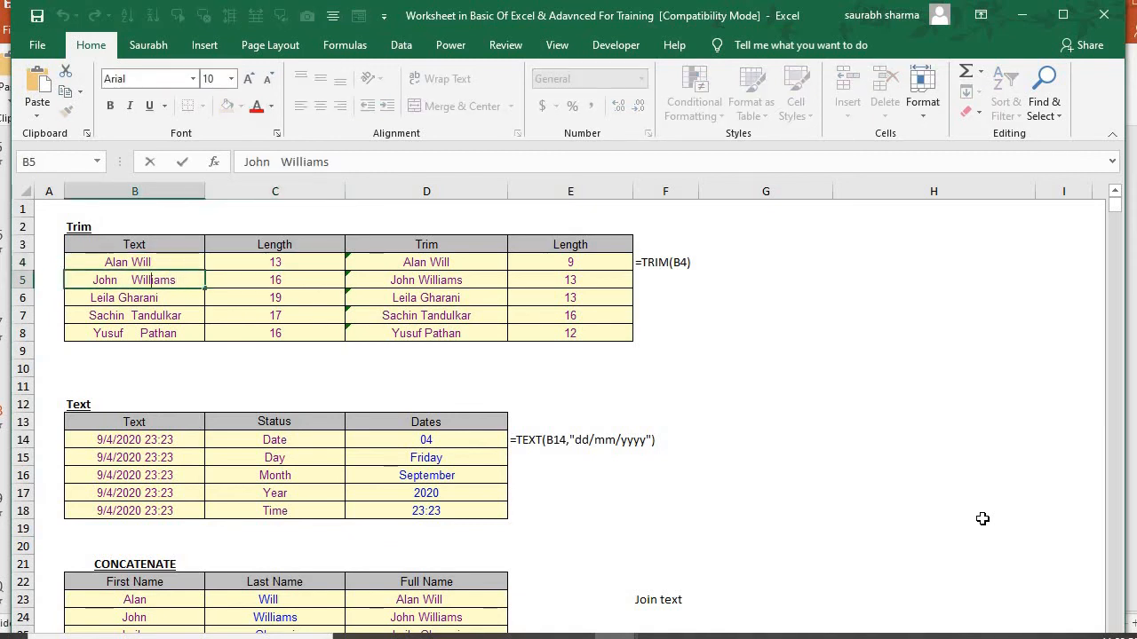
key("Return")
key("F2")
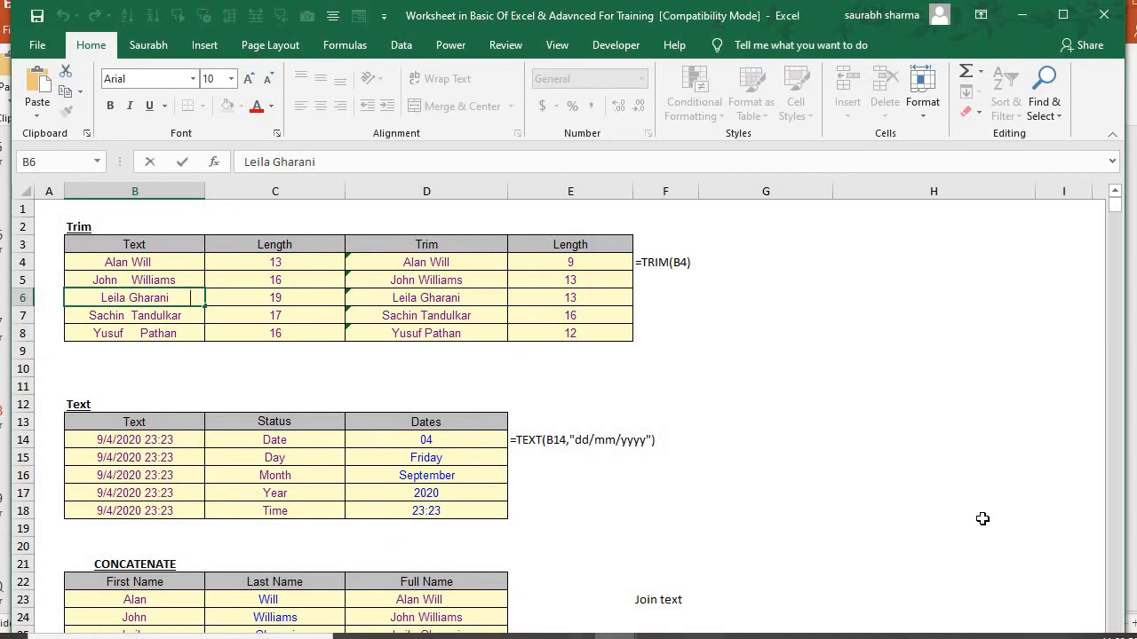
key("Escape")
key("Down")
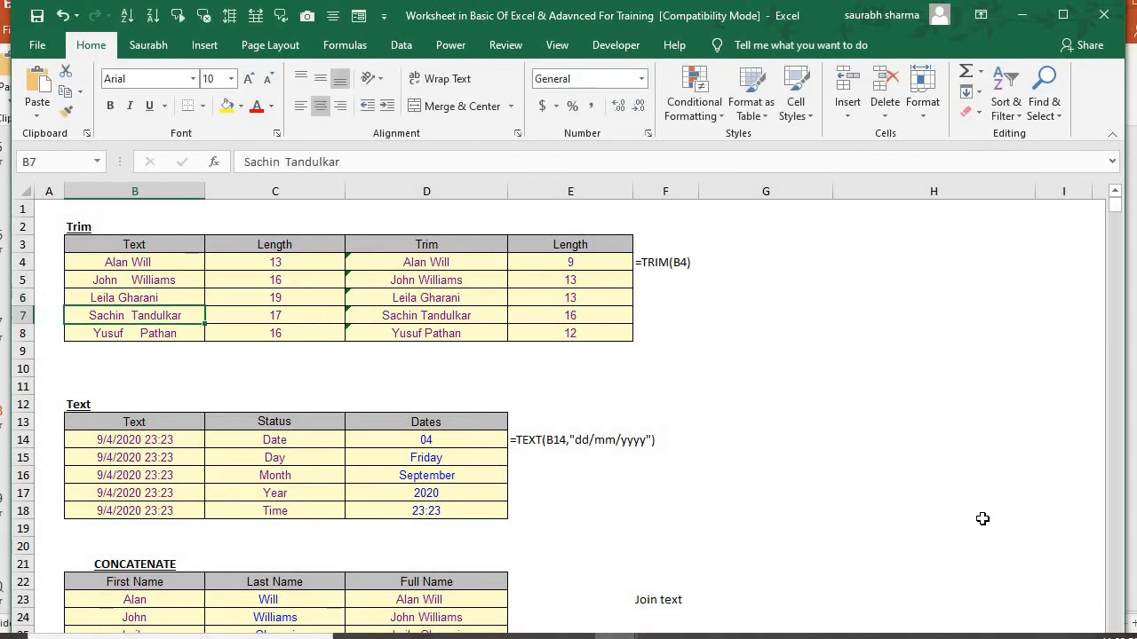
key("F2")
key("Return")
key("F2")
key("Escape")
Clear the existing formulas from the Trim column, cells D4:D8
key("Up")
key("Up")
key("Up")
key("Up")
key("Right")
key("Right")
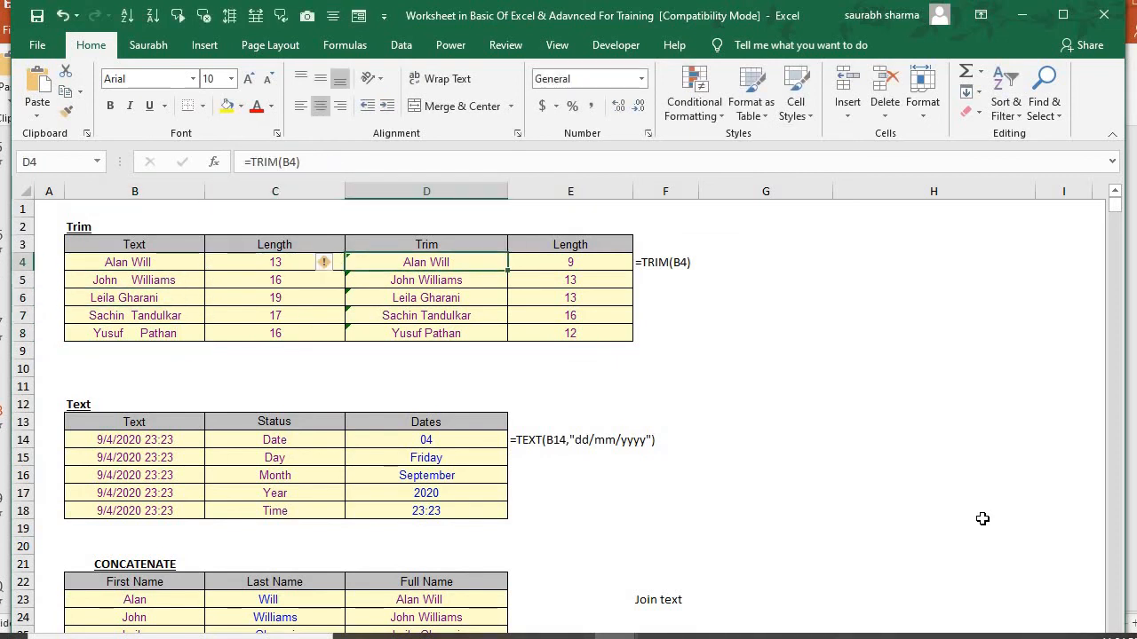
key("ctrl+shift+Down")
key("Delete")
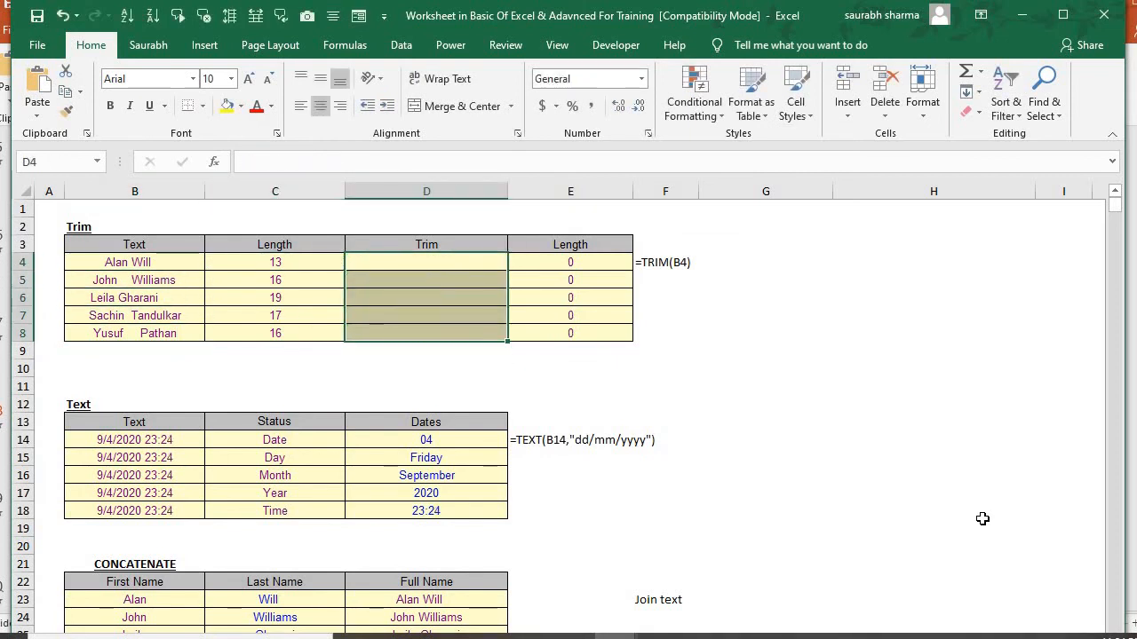
Start a TRIM formula in D4 with B4 as its text argument, keeping D4:D8 selected
type("=trim")
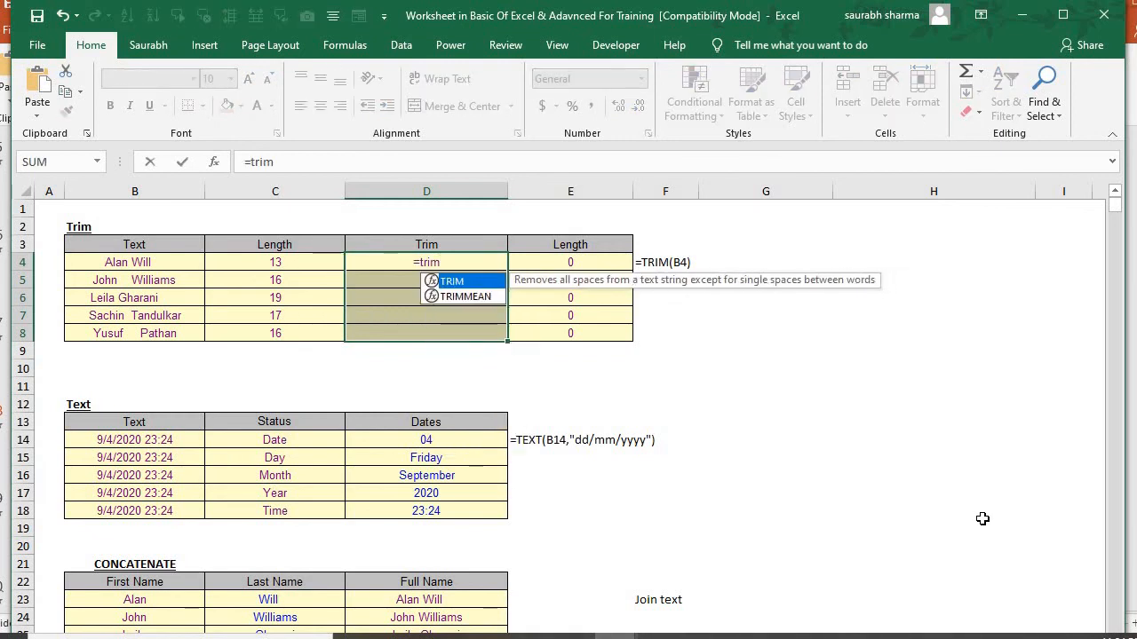
key("Tab")
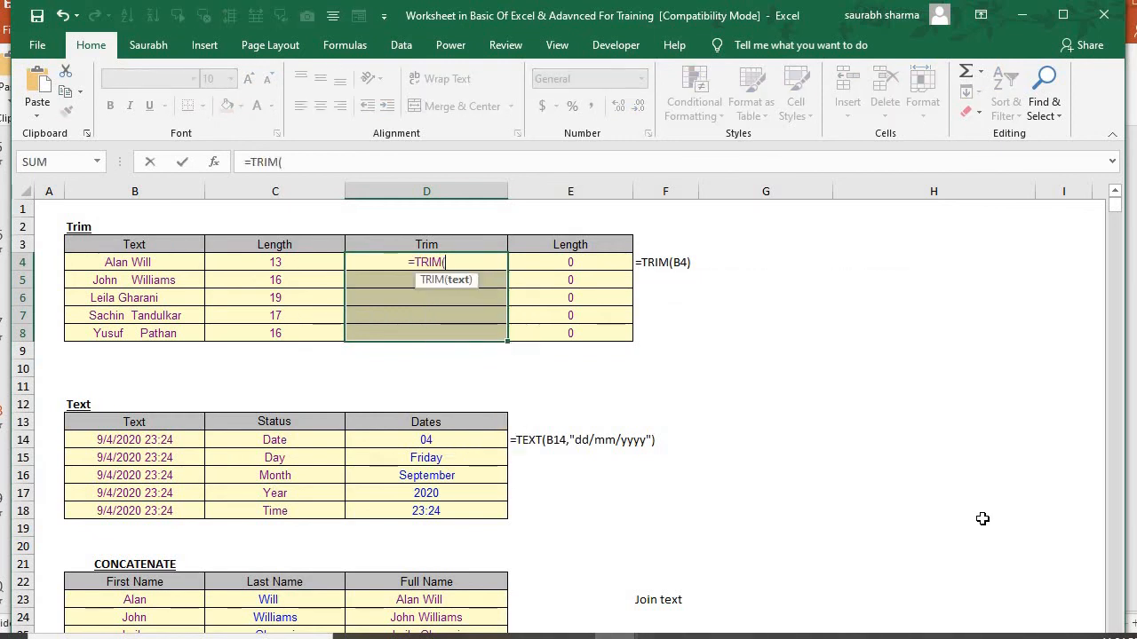
key("Left")
key("Left")
key("Right")
key("Left")
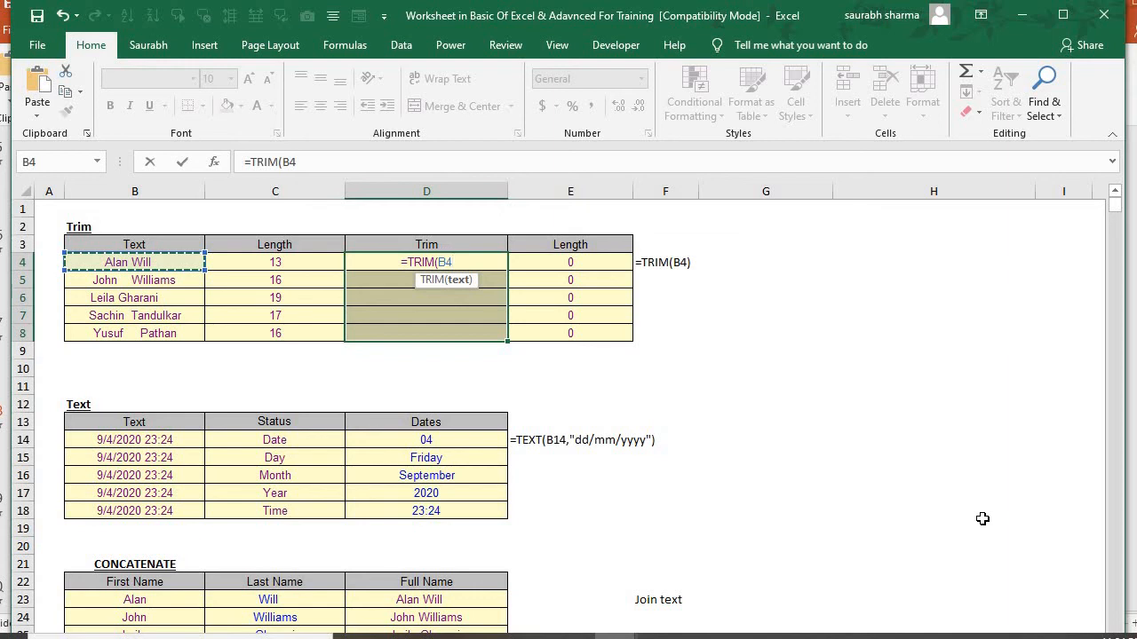
Complete the formula =TRIM(B4) in D4 and fill it down the Trim column through D8
type(")")
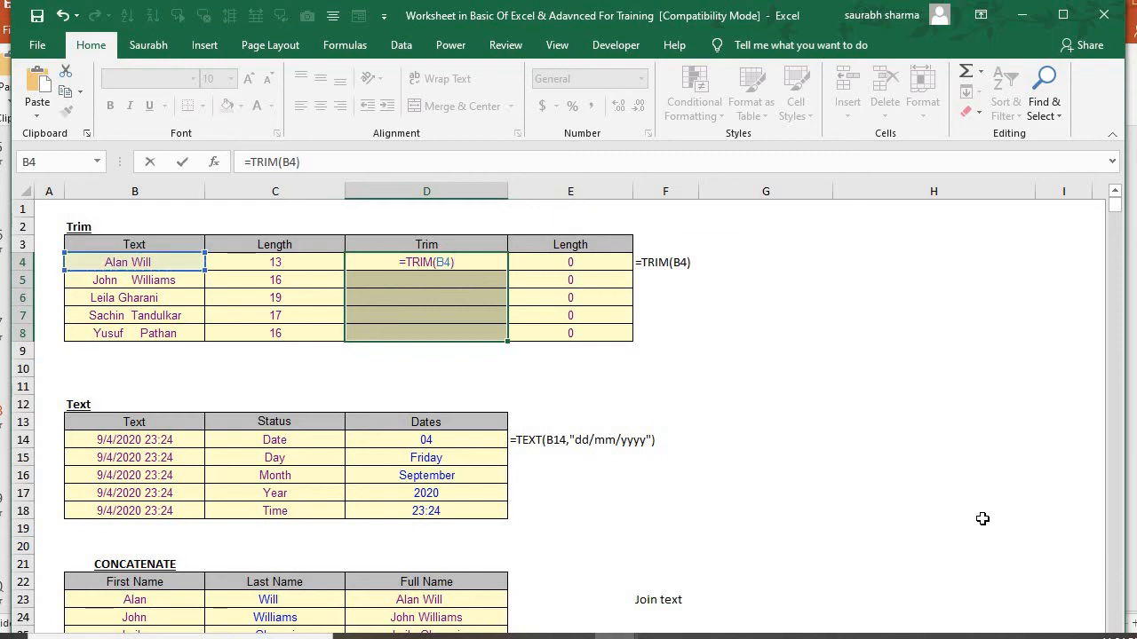
key("Return")
key("Up")
key("shift+Down")
key("shift+Down")
key("shift+Down")
key("shift+Down")
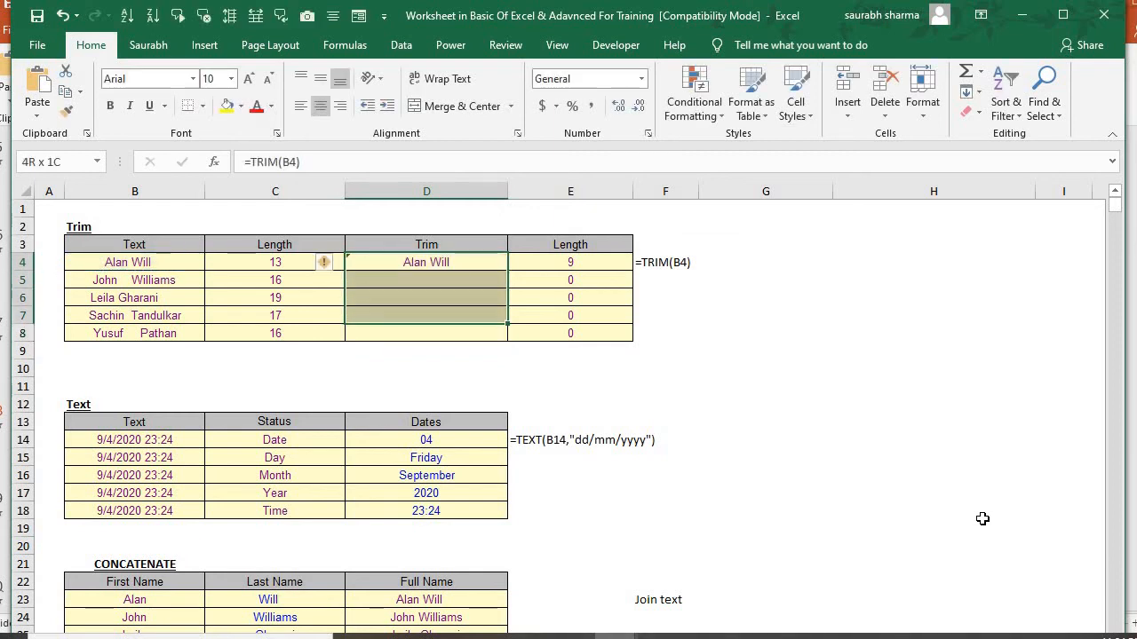
key("ctrl+d")
Inspect the TRIM formulas in D5:D8 and the cells they refer to, ending on D4
key("Down")
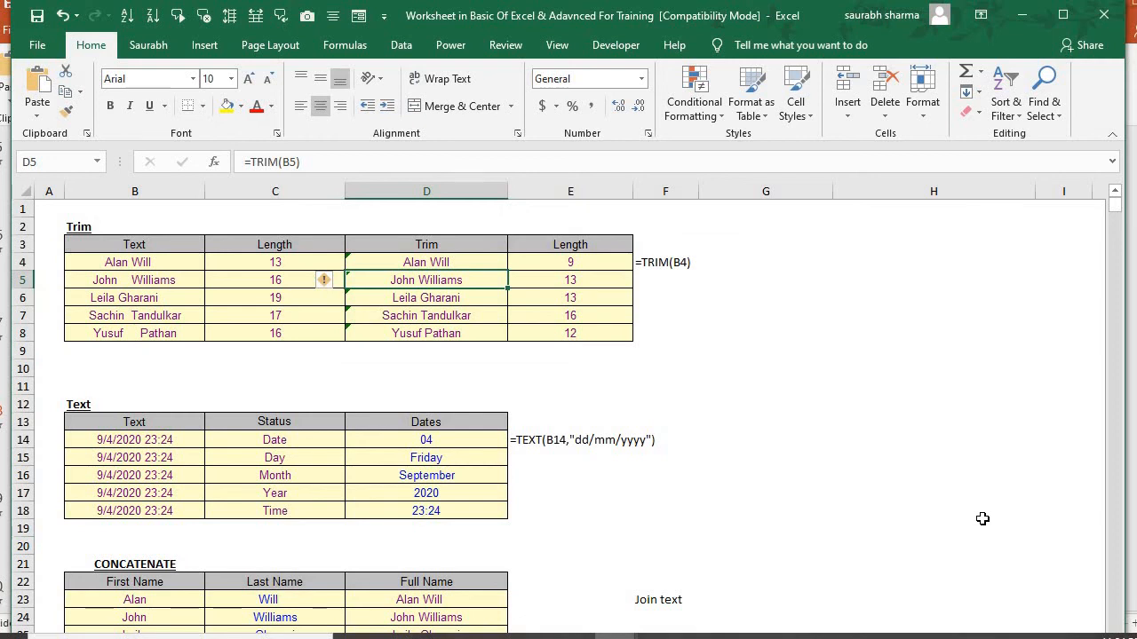
key("F2")
key("Return")
key("F2")
key("Return")
key("F2")
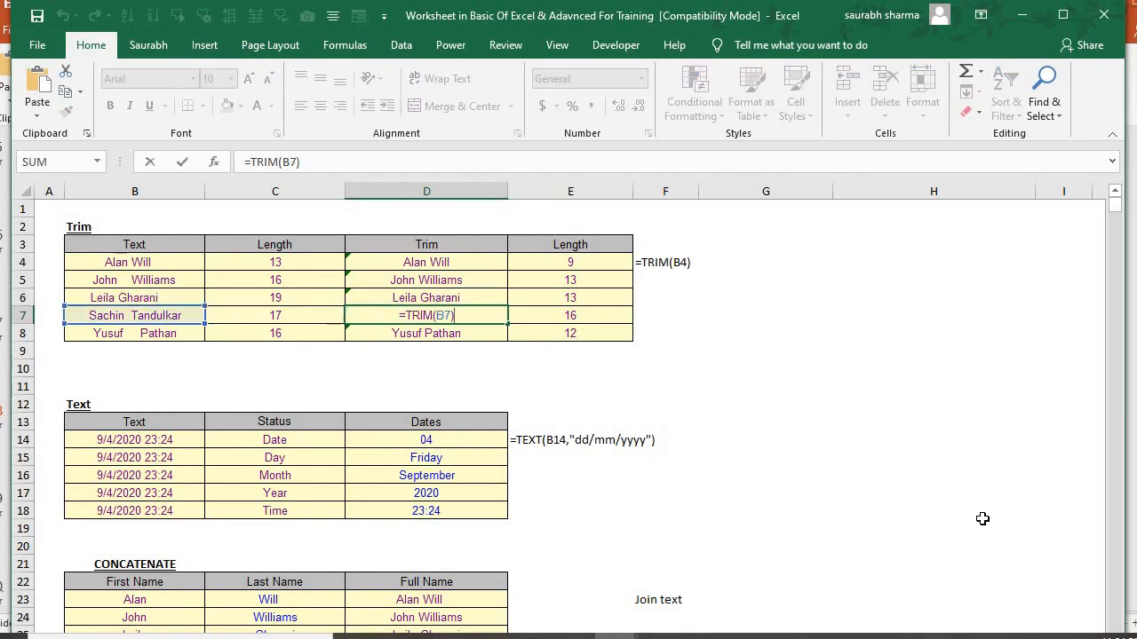
key("Return")
key("F2")
key("Escape")
key("Up")
key("Up")
key("Up")
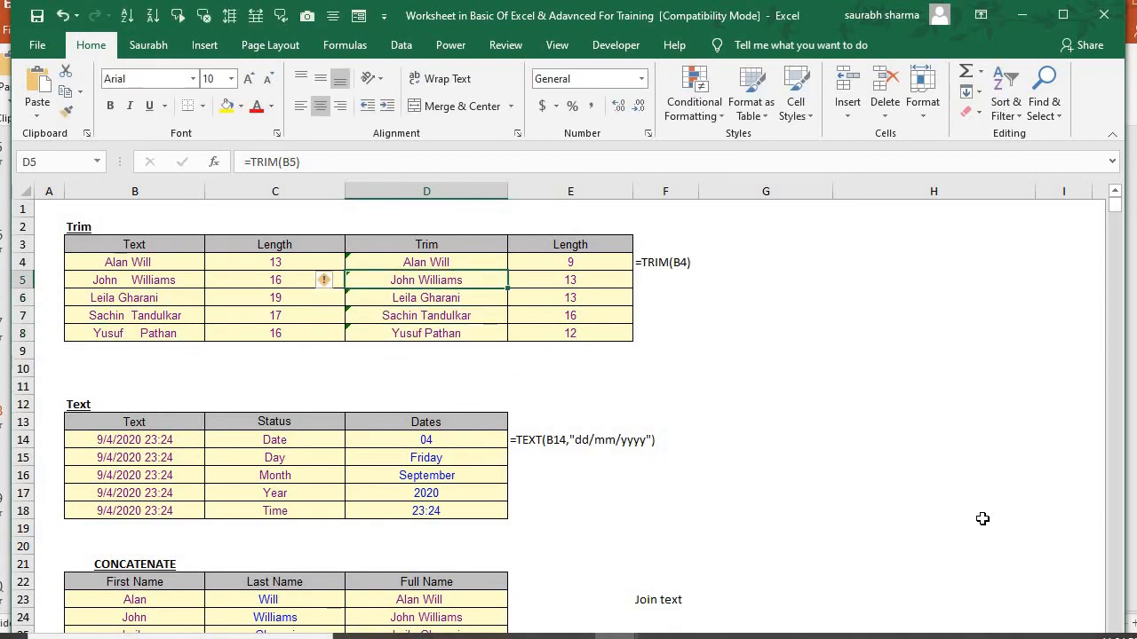
key("Up")
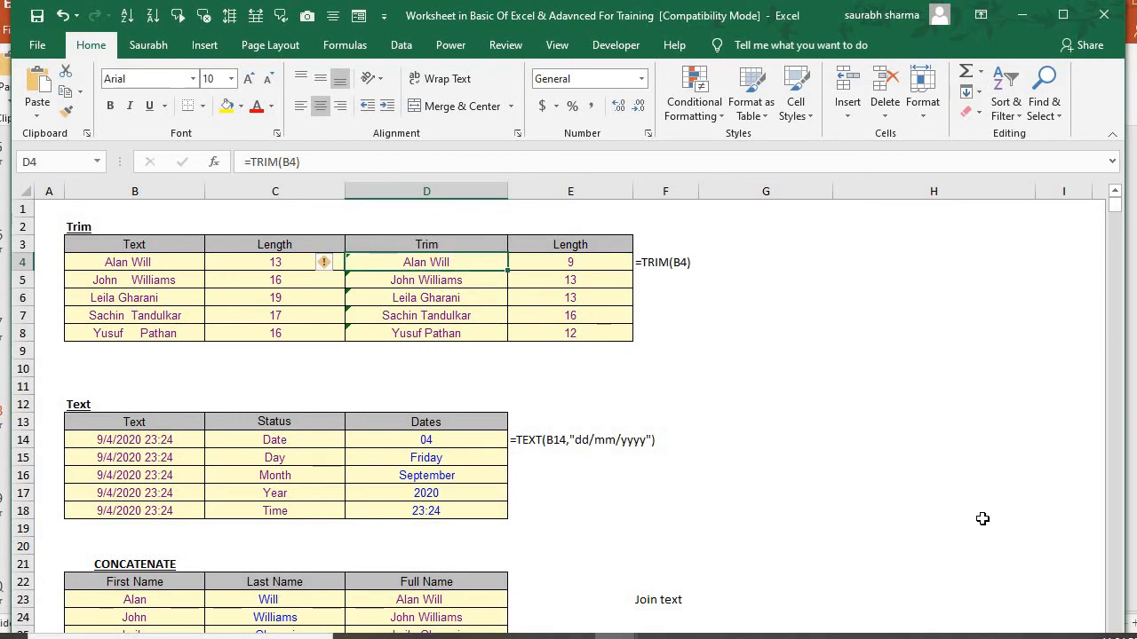
Clear the existing formulas from the Dates column of the Text table, cells D14:D18
key("Down")
key("Down")
key("Down")
key("Down")
key("Down")
key("Down")
key("Down")
key("Down")
key("Down")
key("Down")
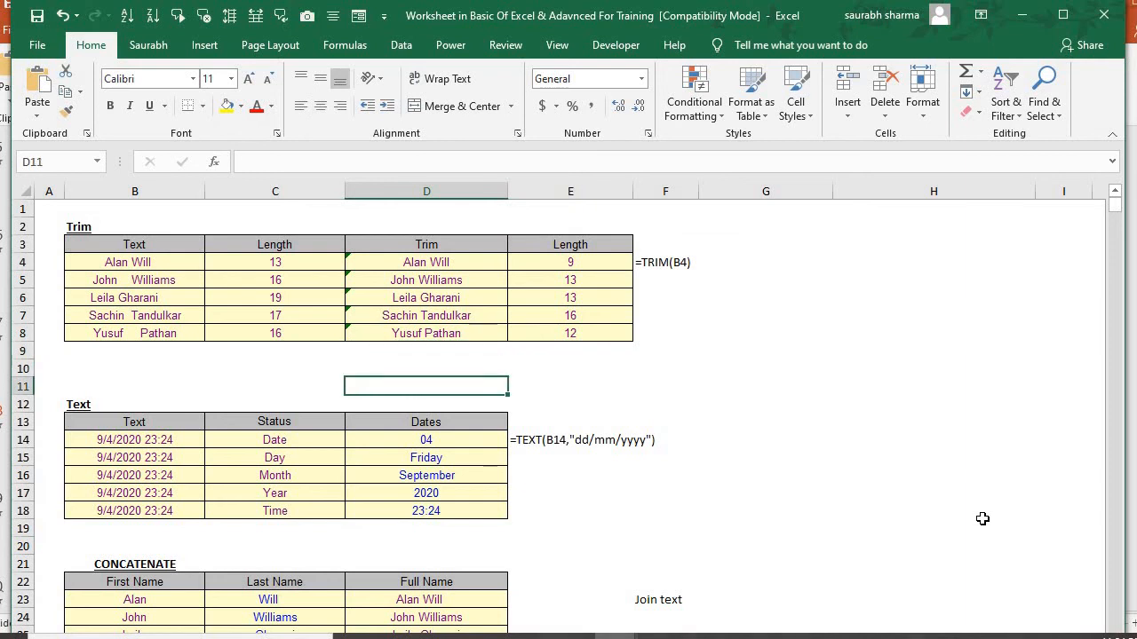
key("ctrl+shift+Down")
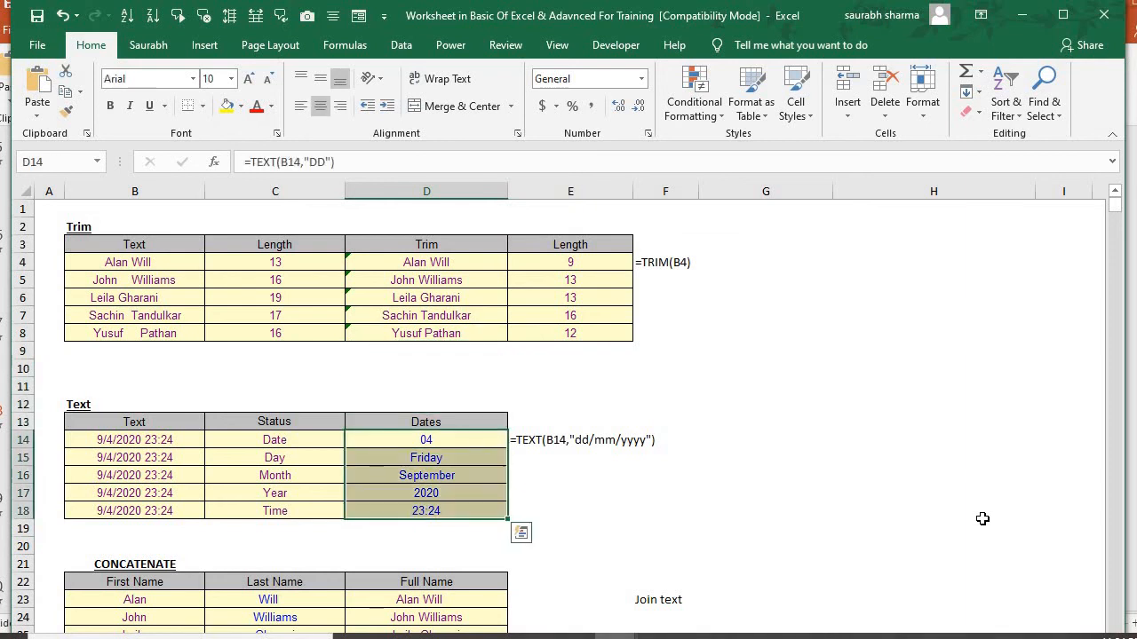
key("Delete")
Examine the formula behind the date and time in B14 and the Status entry beside it
key("Left")
key("Left")
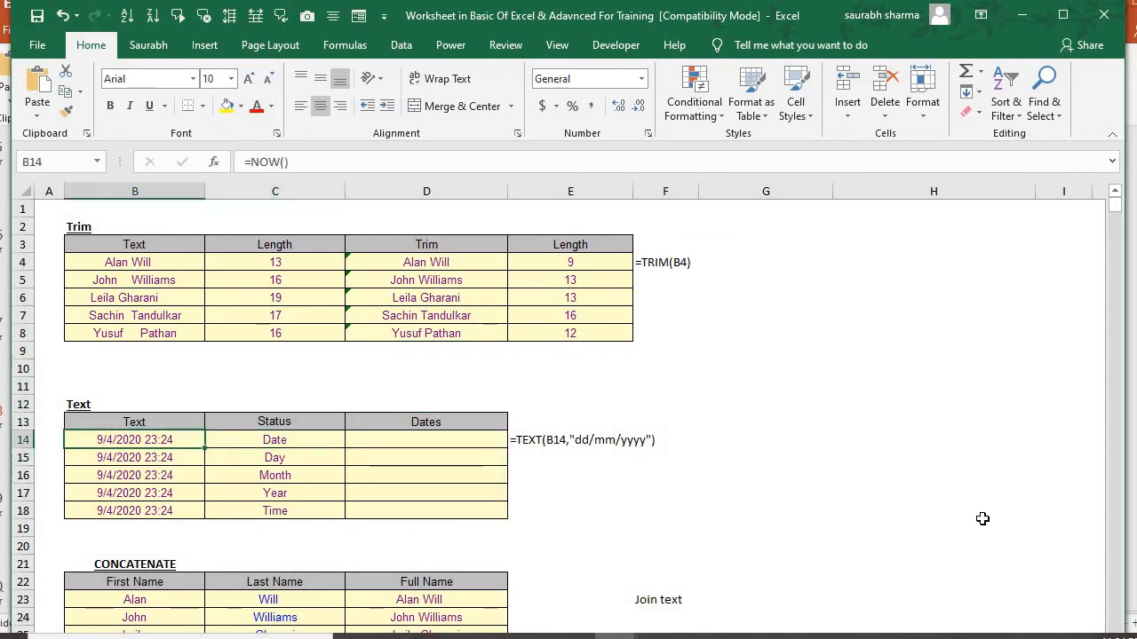
key("Right")
key("Right")
key("Right")
key("Left")
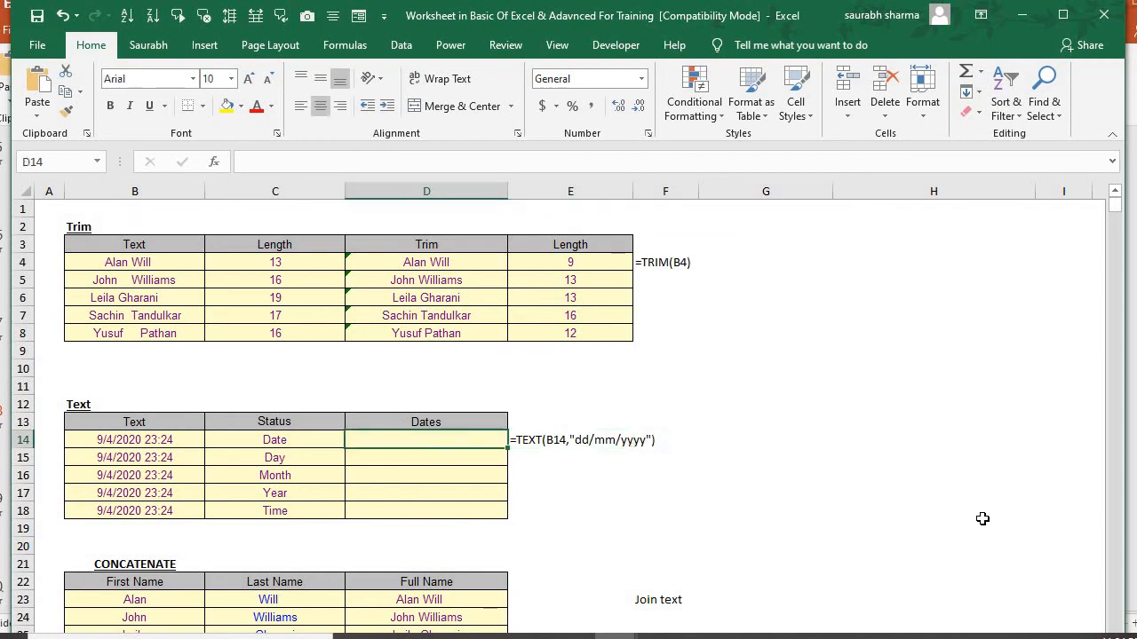
key("Left")
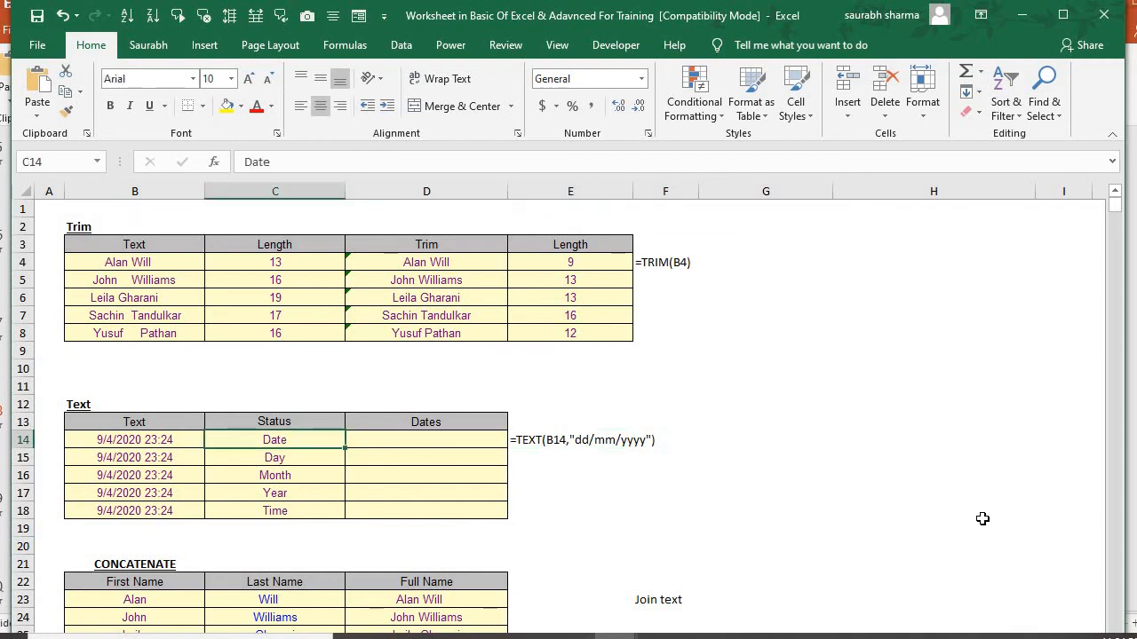
key("Right")
key("Left")
key("Left")
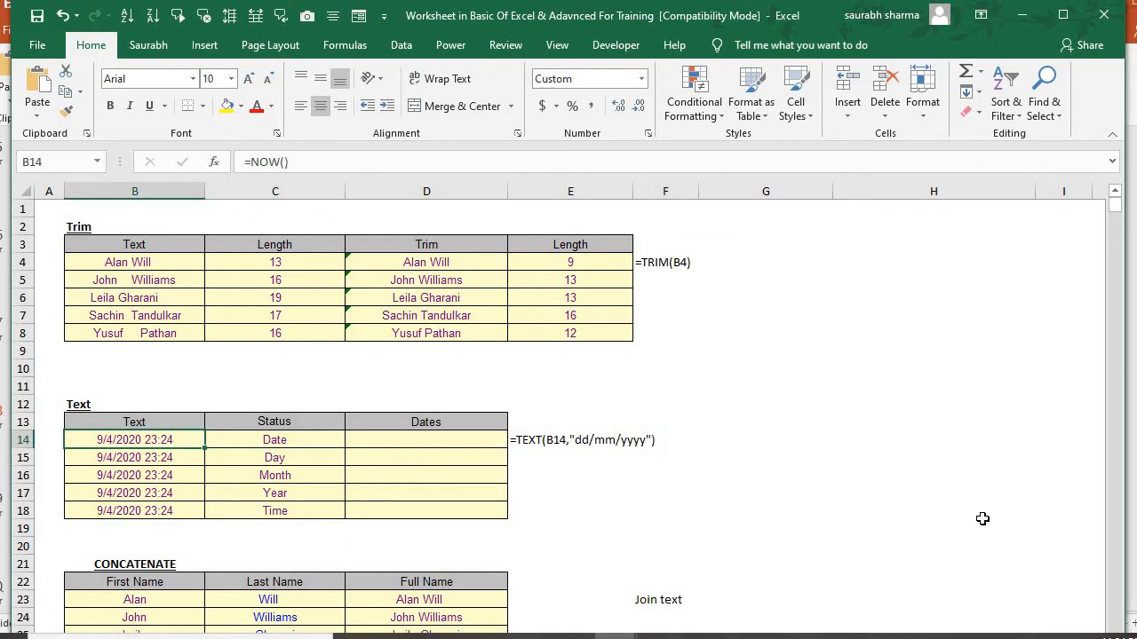
key("F2")
key("Escape")
key("Right")
key("Left")
key("F2")
key("Escape")
Start a TEXT formula in D14 with B14 as its value argument
key("Right")
key("Right")
type("=")
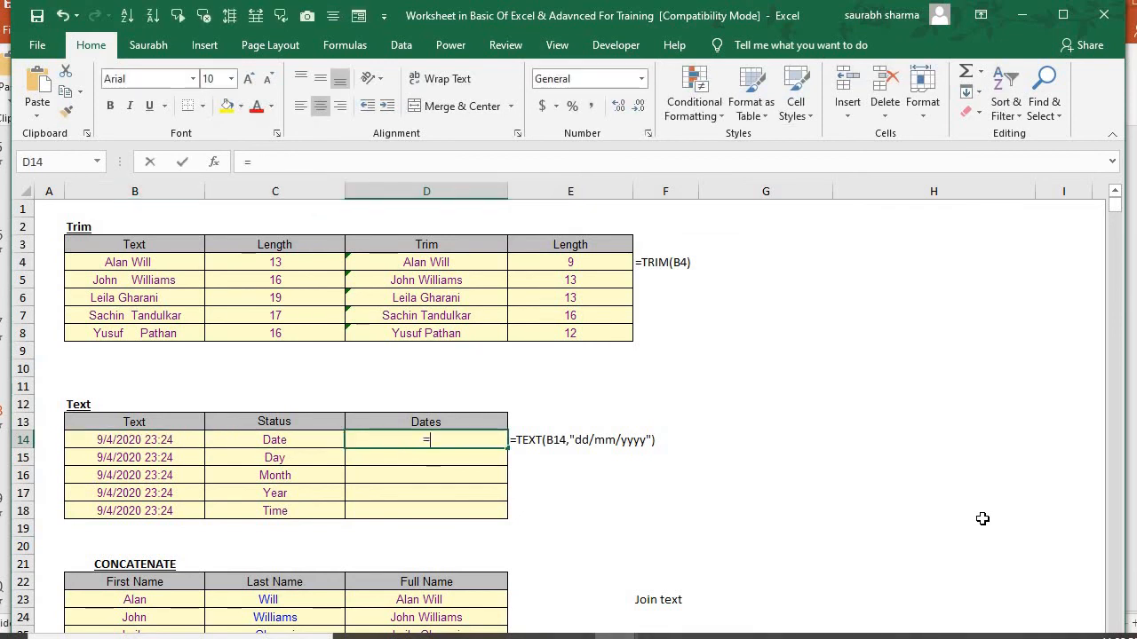
type("da")
key("BackSpace")
key("BackSpace")
type("text")
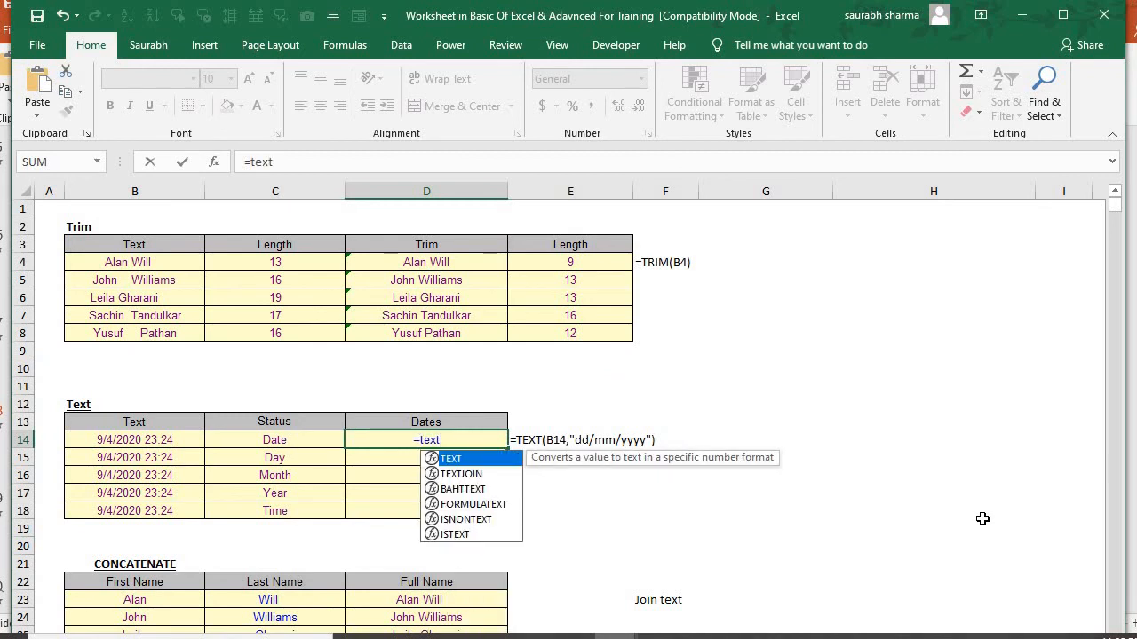
key("Tab")
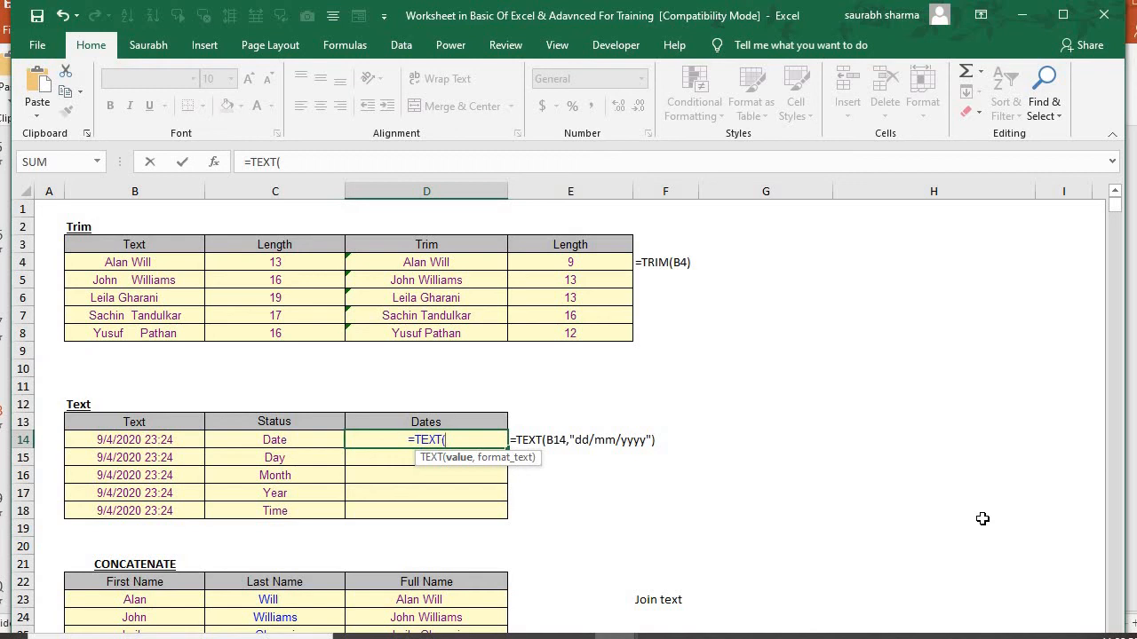
key("Left")
key("Left")
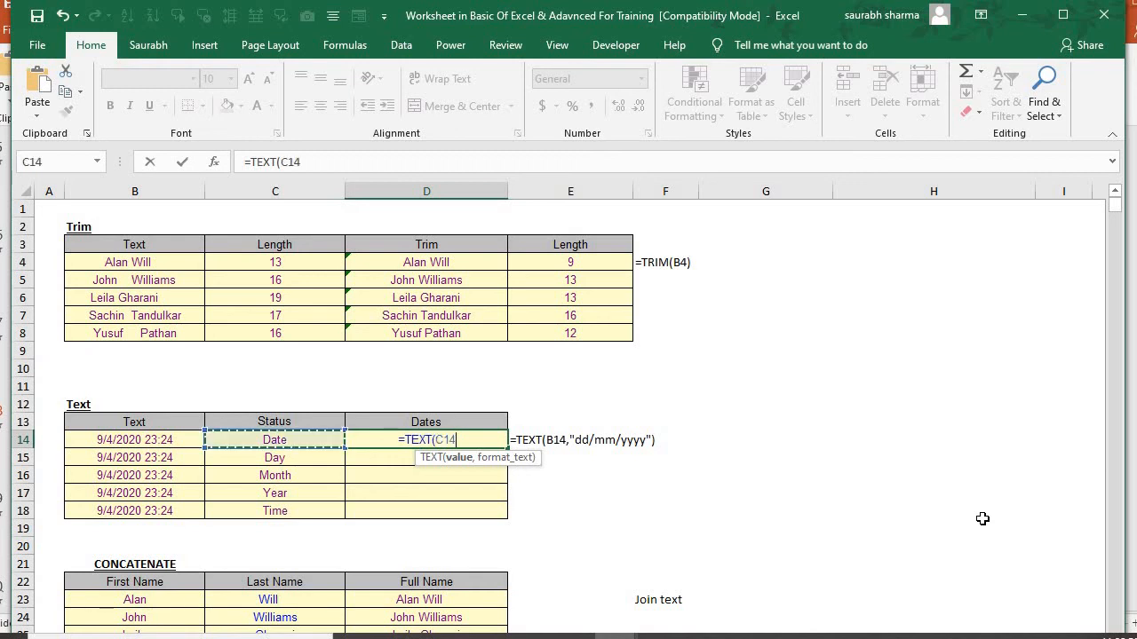
type(",")
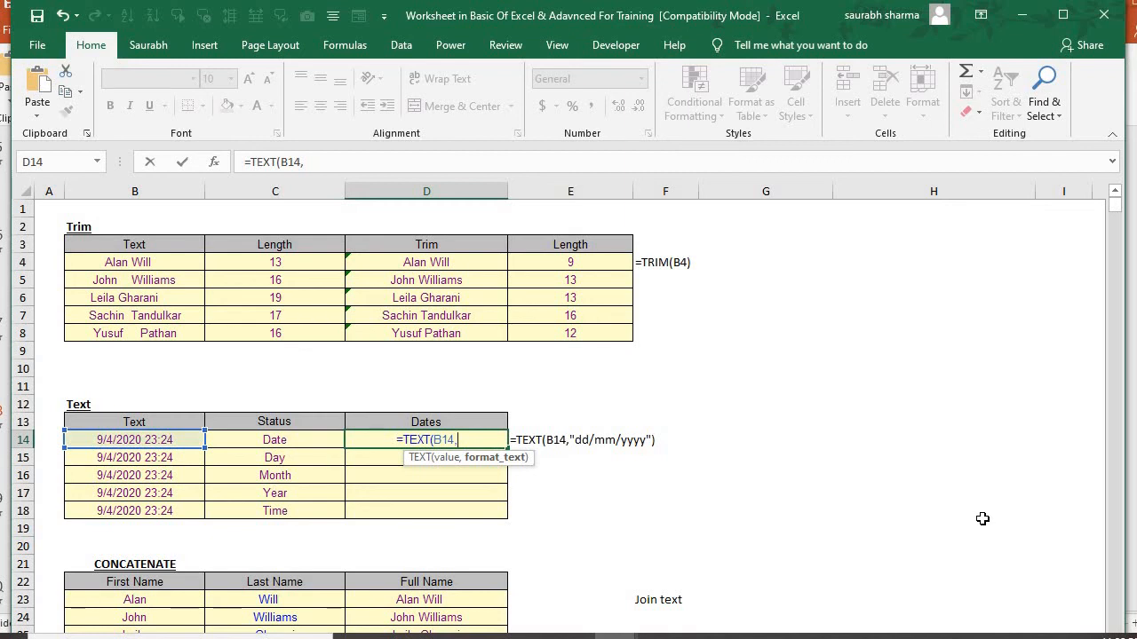
Complete D14's TEXT formula with the format "dd/mm/yyyy" and enter it
type("\"")
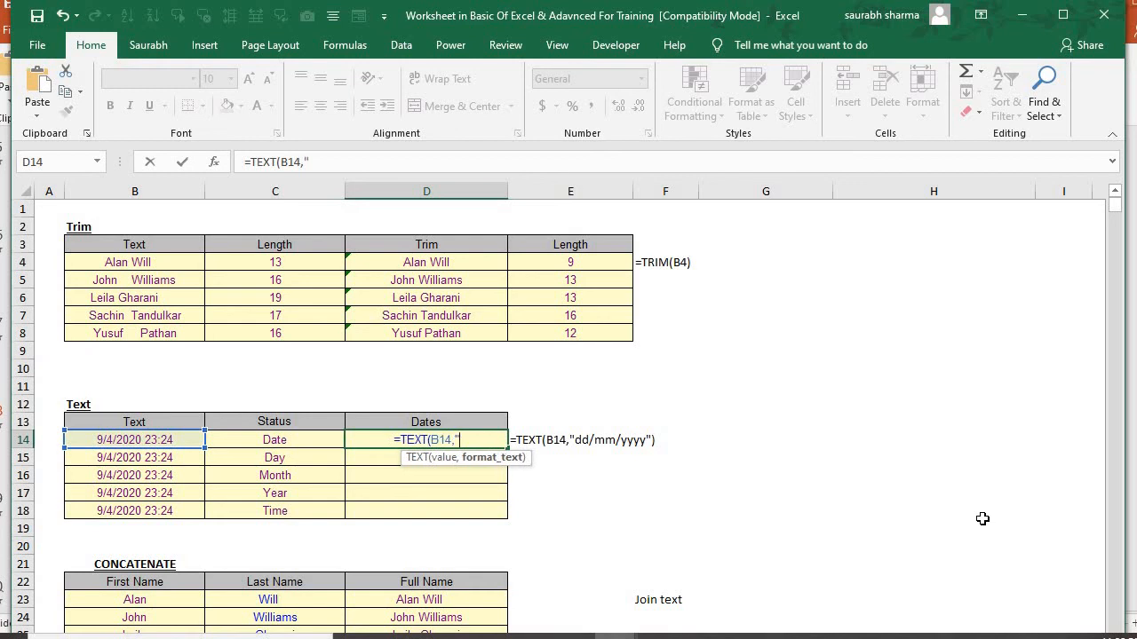
type("dd")
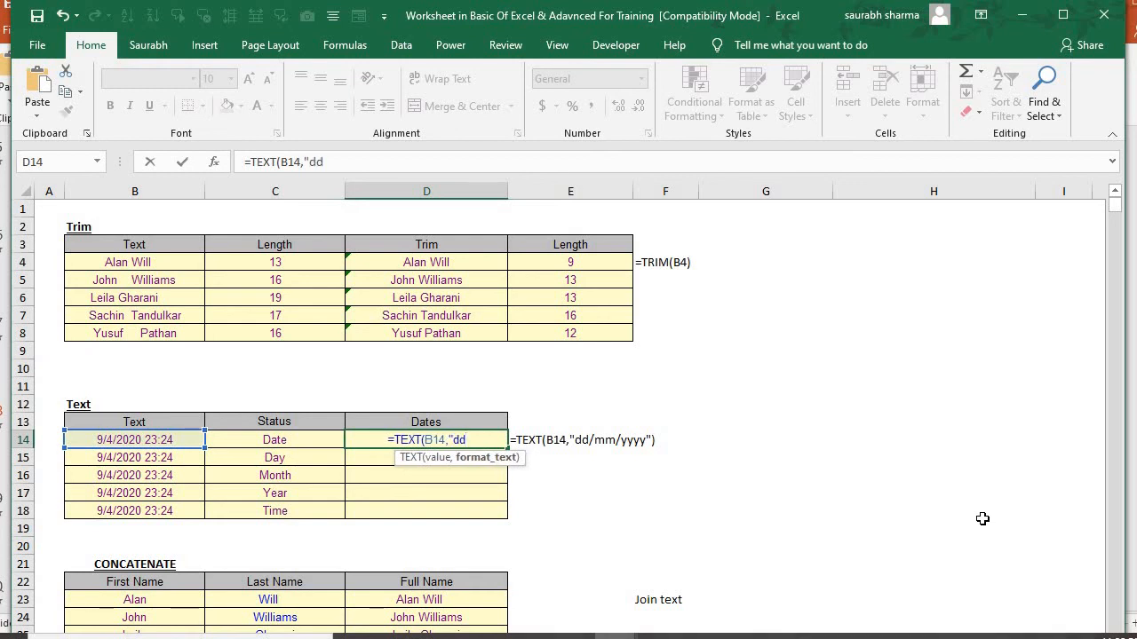
type("/mm")
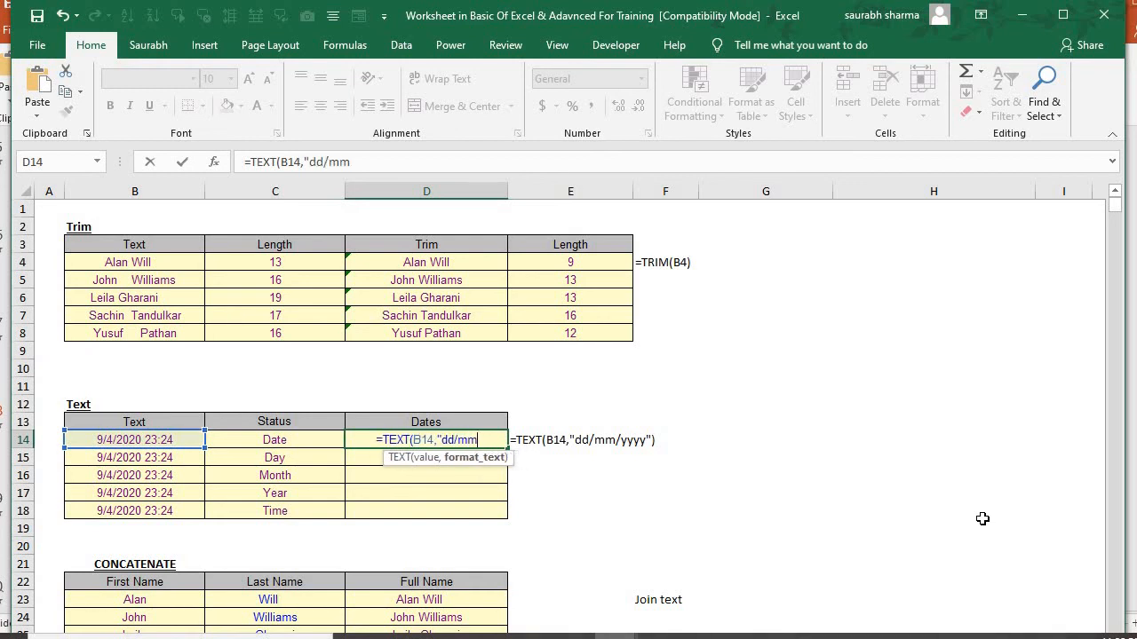
type("/yyyy")
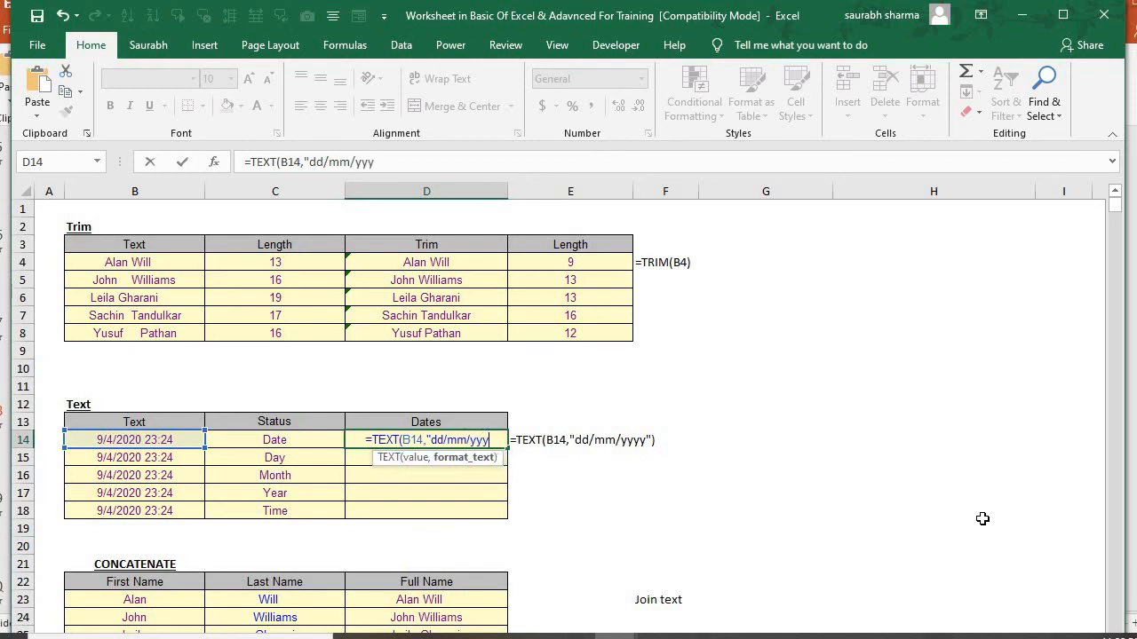
type("\"")
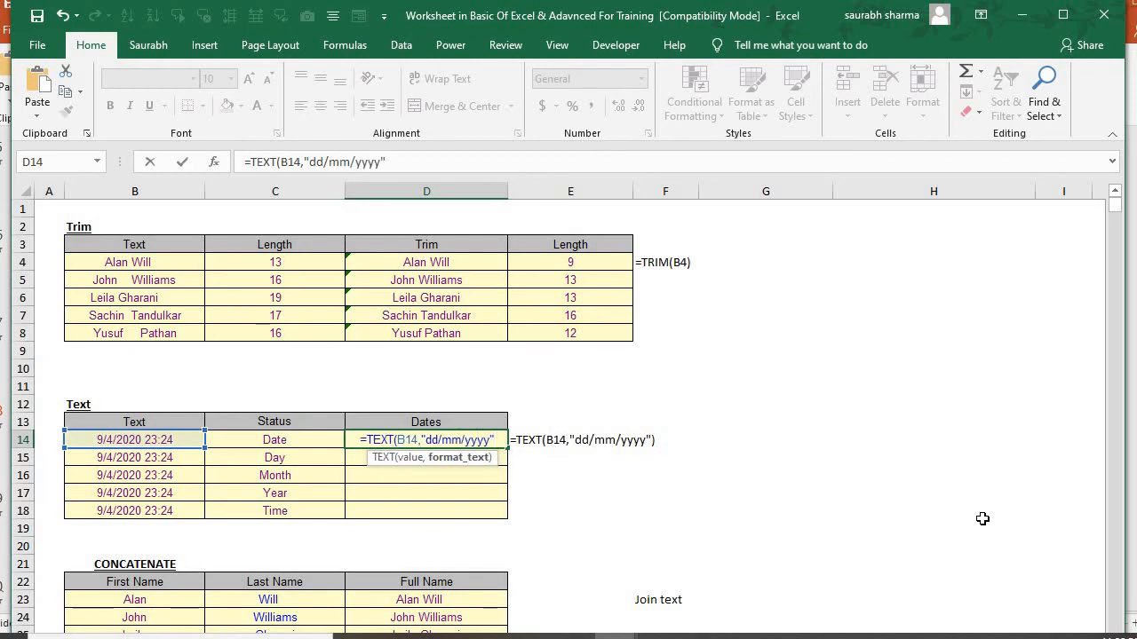
type(")")
key("Return")
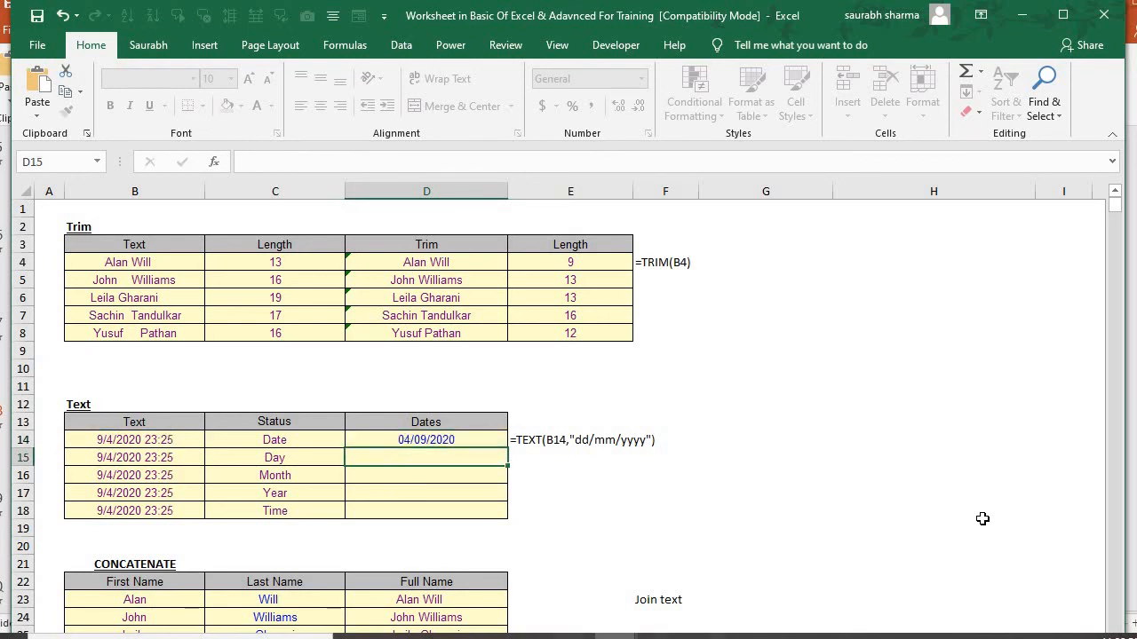
Compare D14 with its source B14, and start a TEXT formula in D15 with B15 as its value argument
key("Up")
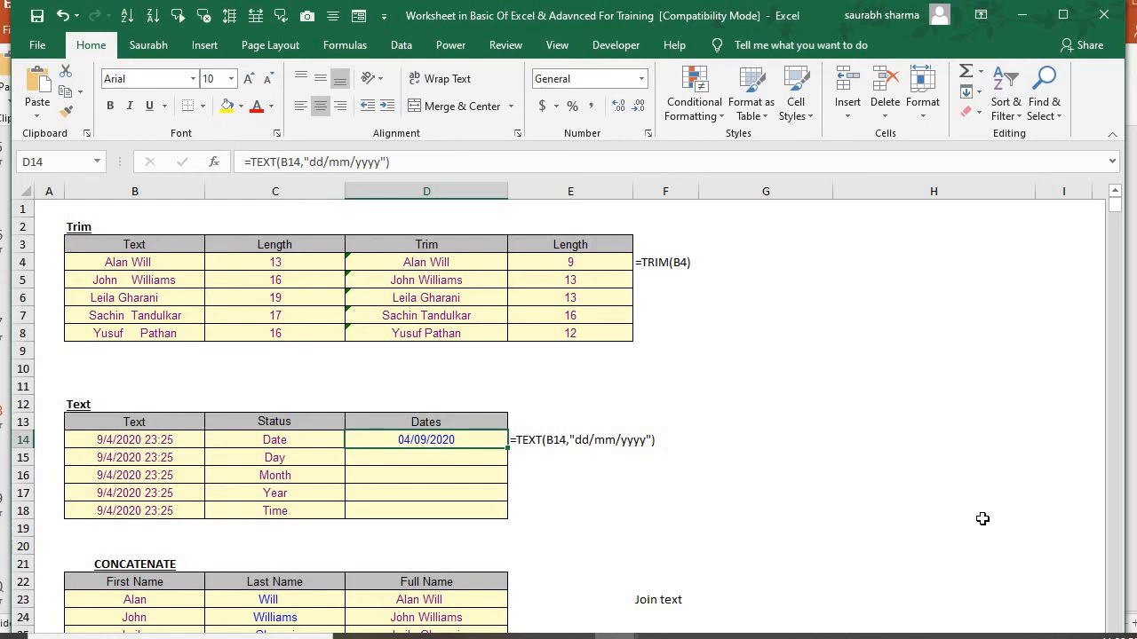
key("Left")
key("Left")
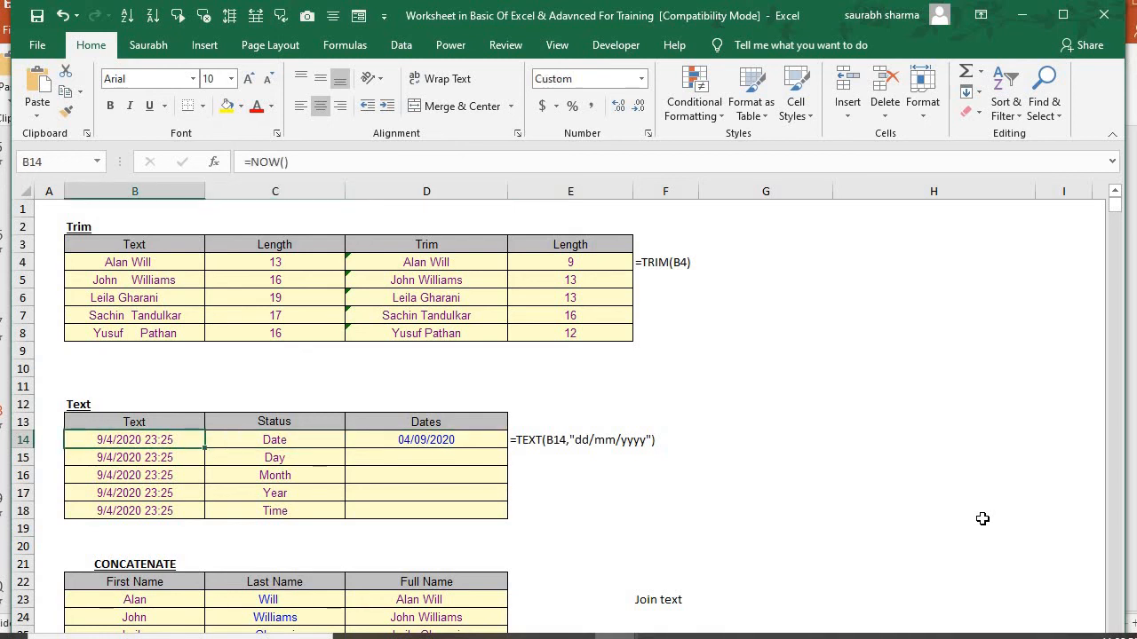
key("Down")
key("Right")
key("Right")
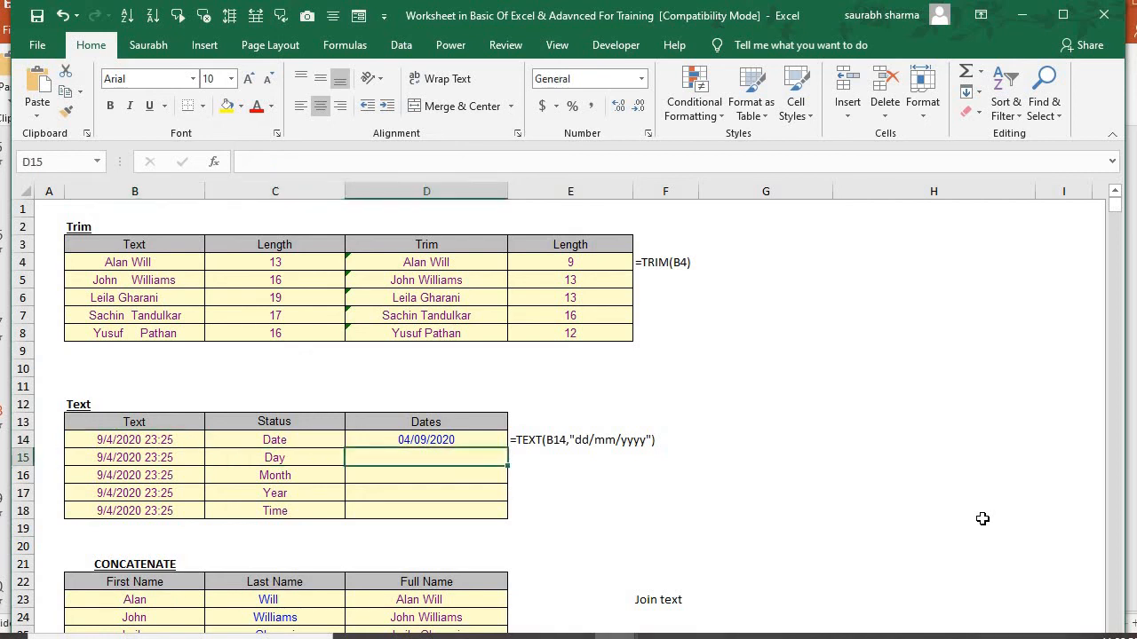
type("=")
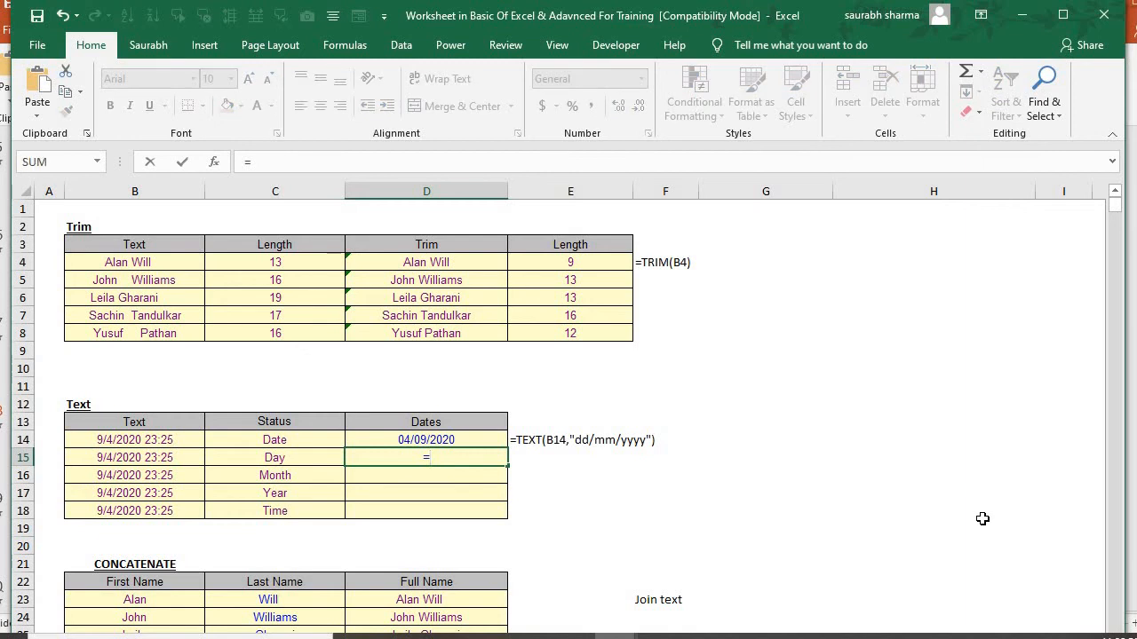
type("text")
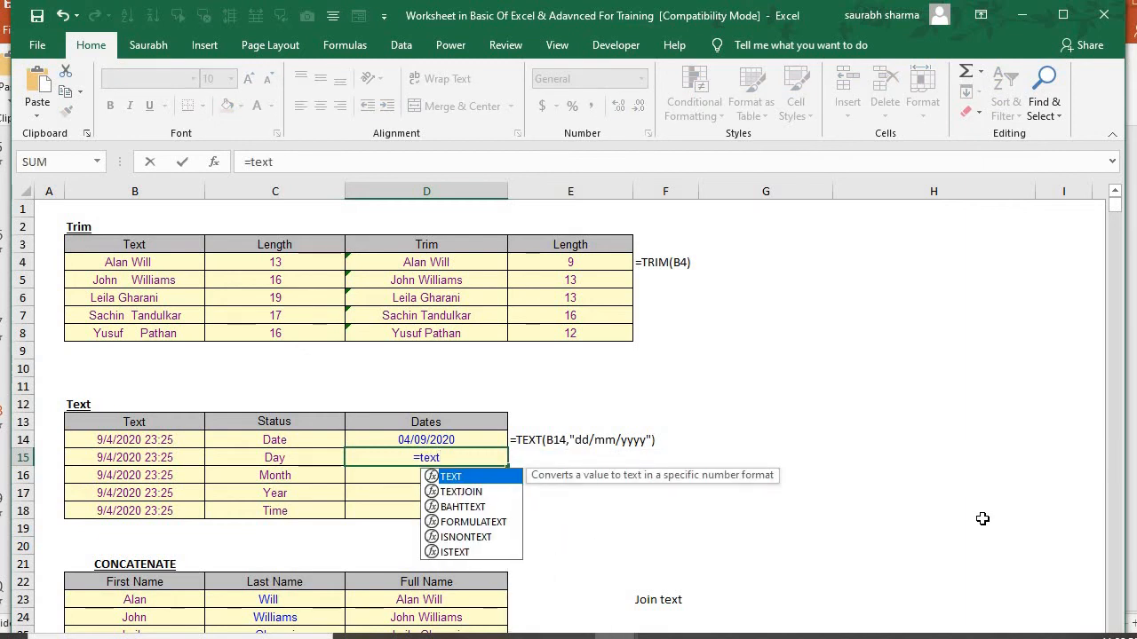
key("Tab")
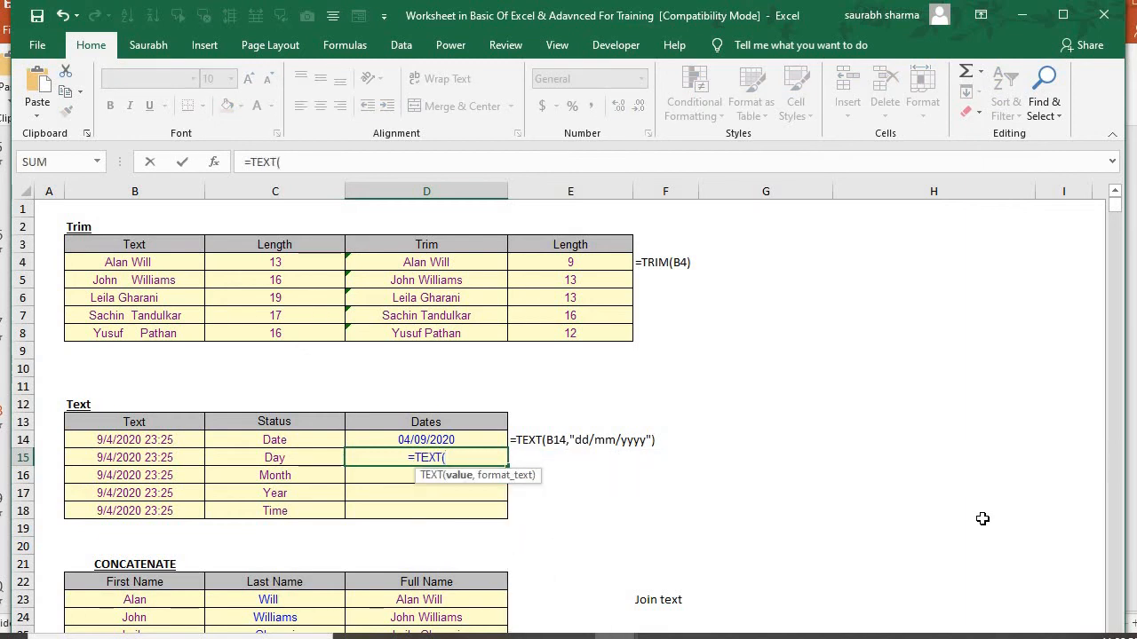
key("Left")
key("Left")
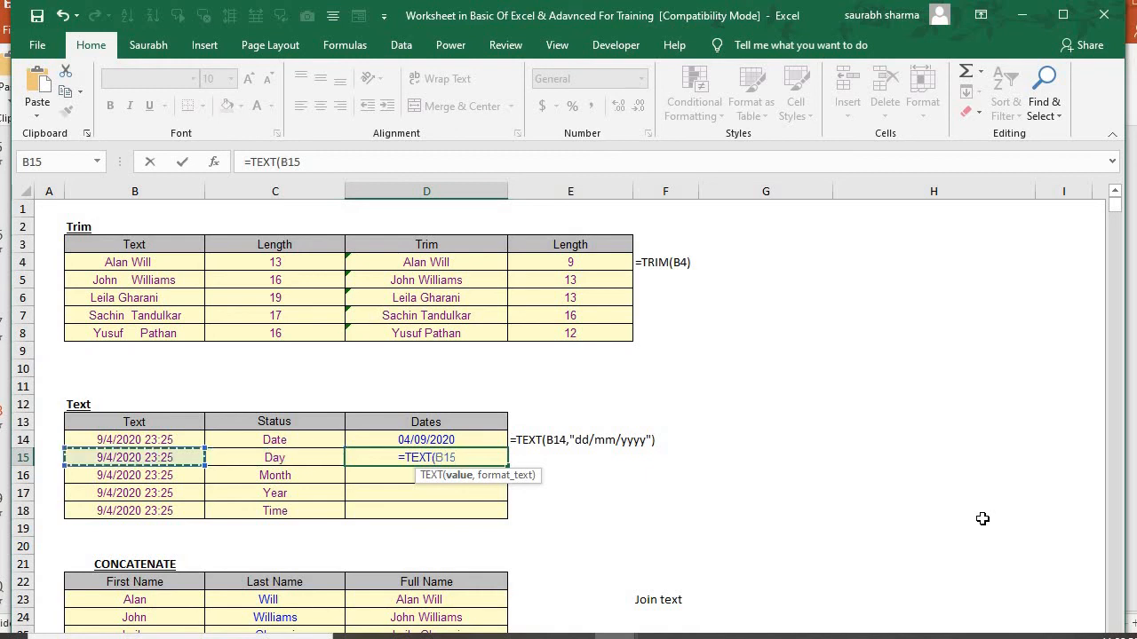
type(",")
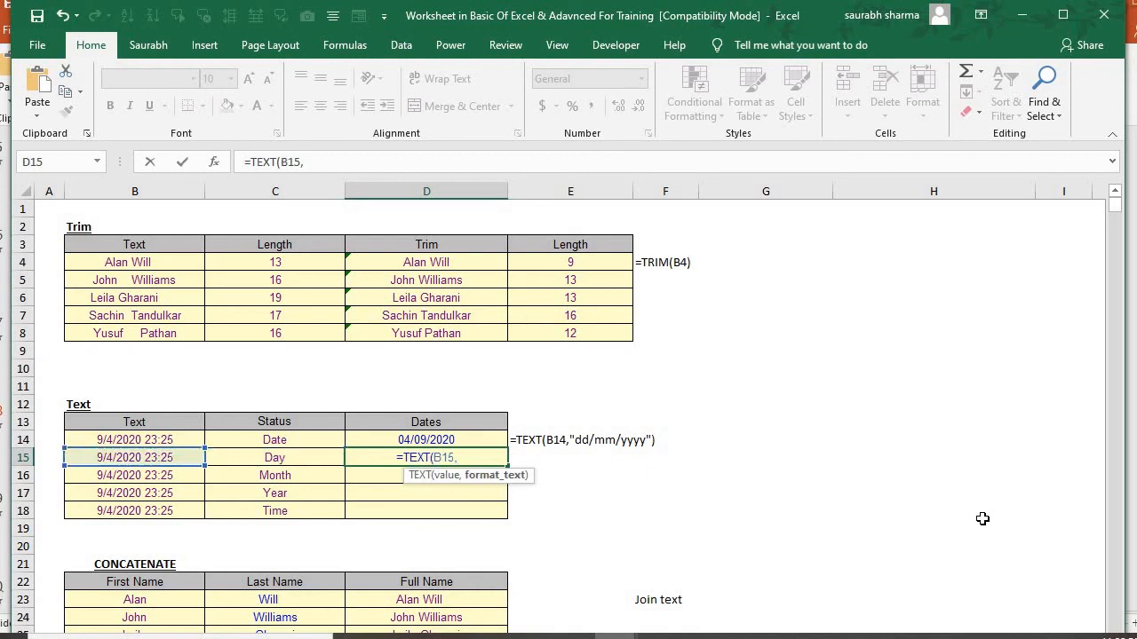
type("\"")
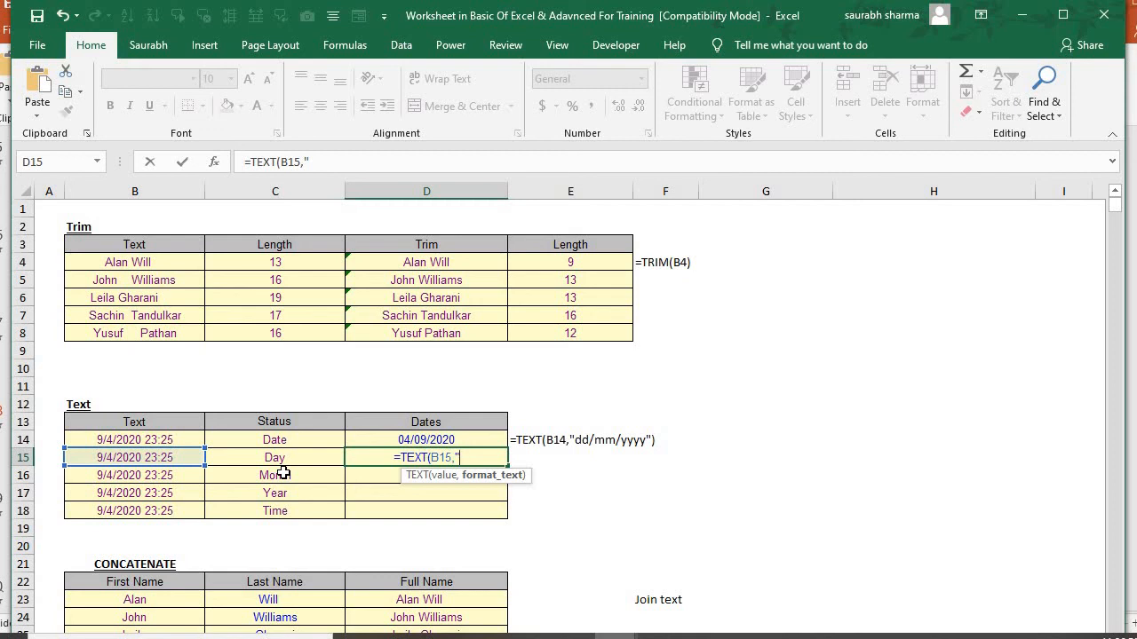
Complete D15's TEXT formula with the day-name format "DDDD" and enter it, keeping D15 selected
type("DDD")
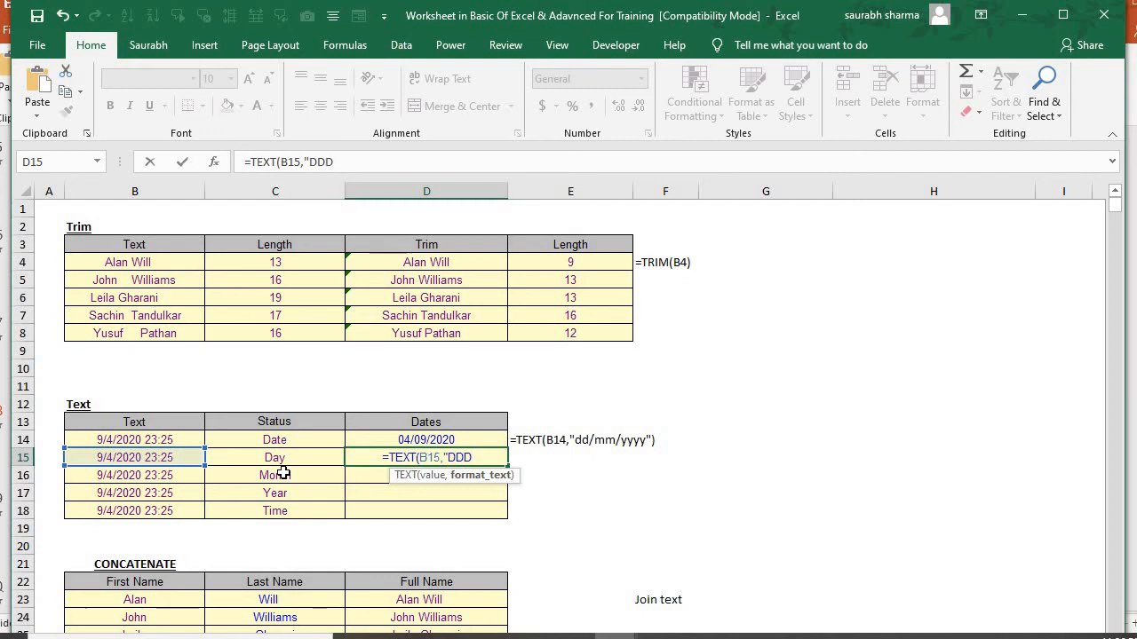
type("D\")")
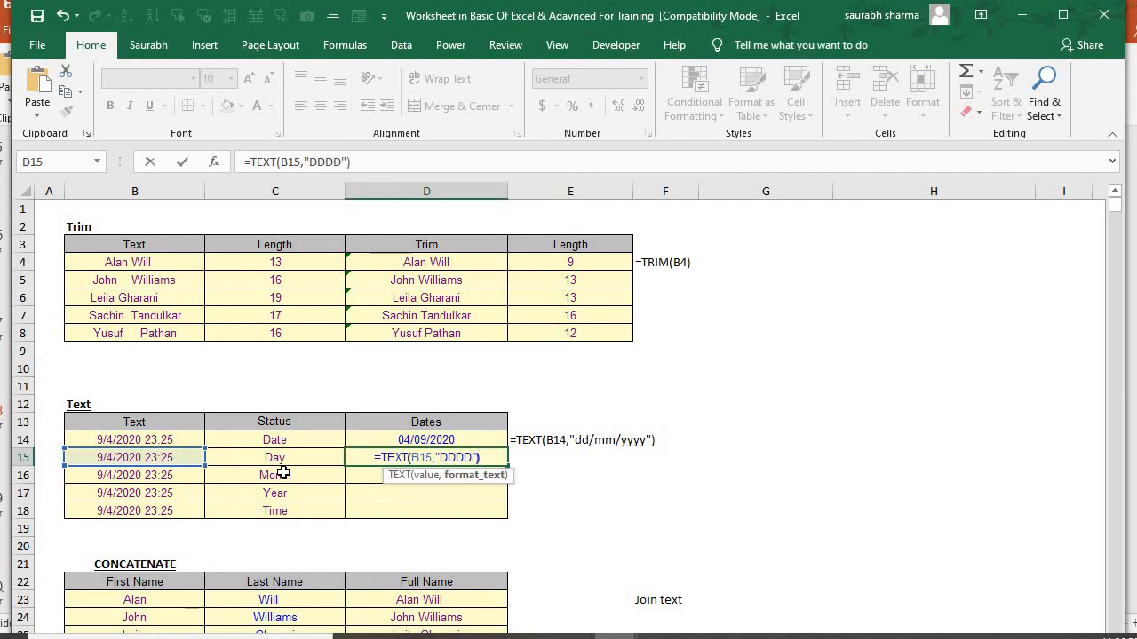
key("Return")
key("Up")
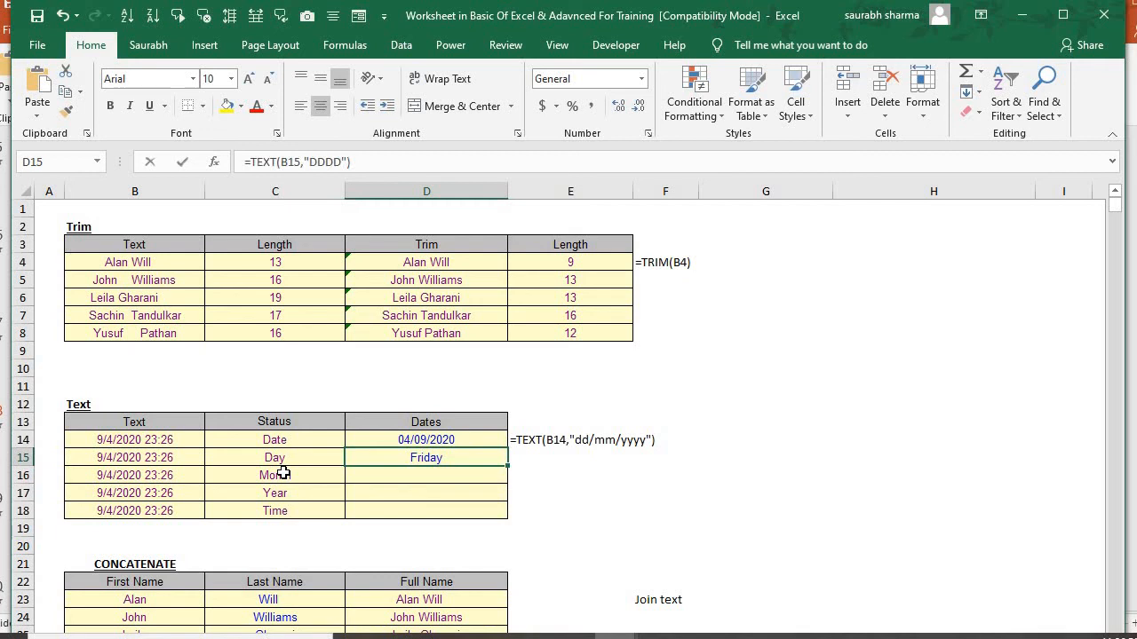
Change the format code in D15's TEXT formula to "DDD" and enter it
key("F2")
key("Left")
key("Left")
key("BackSpace")
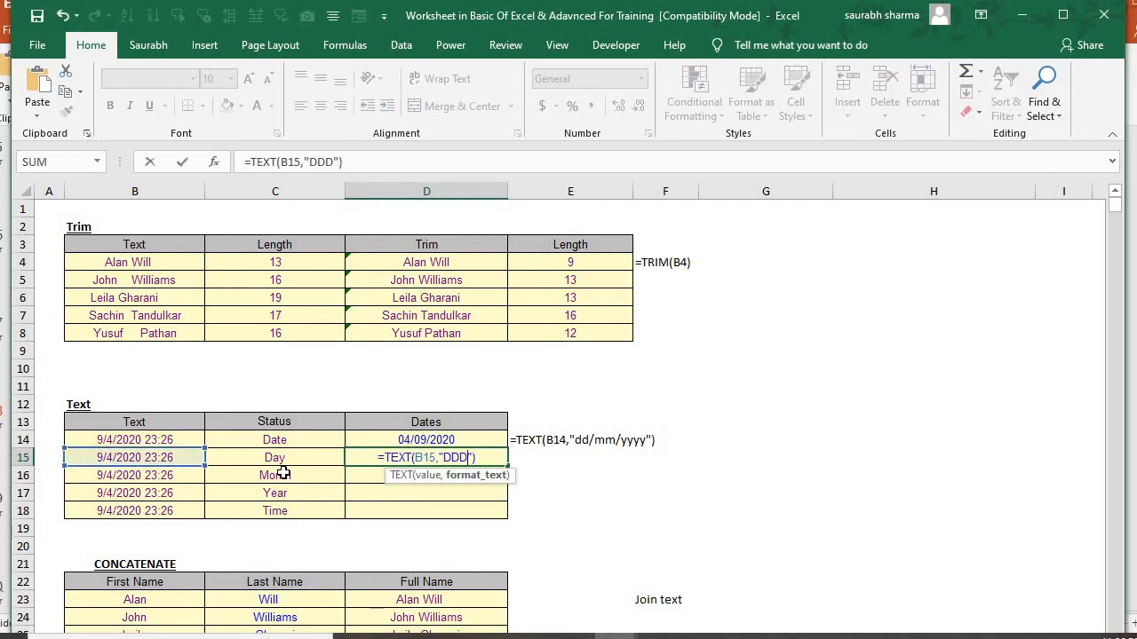
key("Return")
Change the format code in D15's TEXT formula to "DD" and enter it
key("Up")
key("F2")
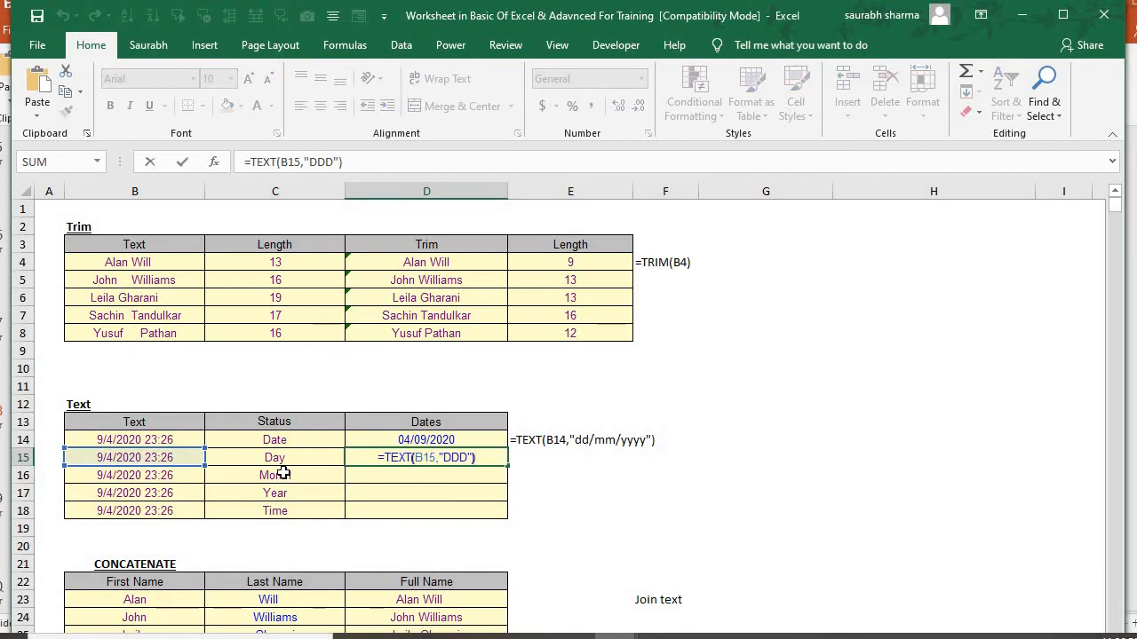
key("Left")
key("BackSpace")
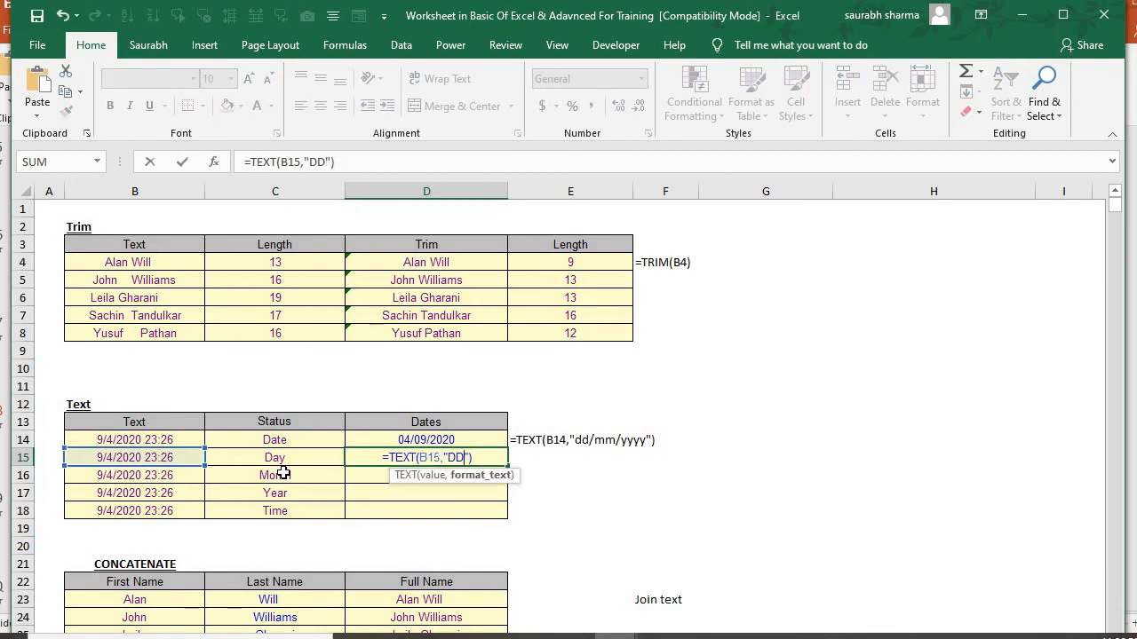
key("Return")
Restore the full day-name format "DDDD" in D15's TEXT formula and enter it
key("Up")
key("F2")
key("Left")
key("Left")
type("D")
key("BackSpace")
type("DDD")
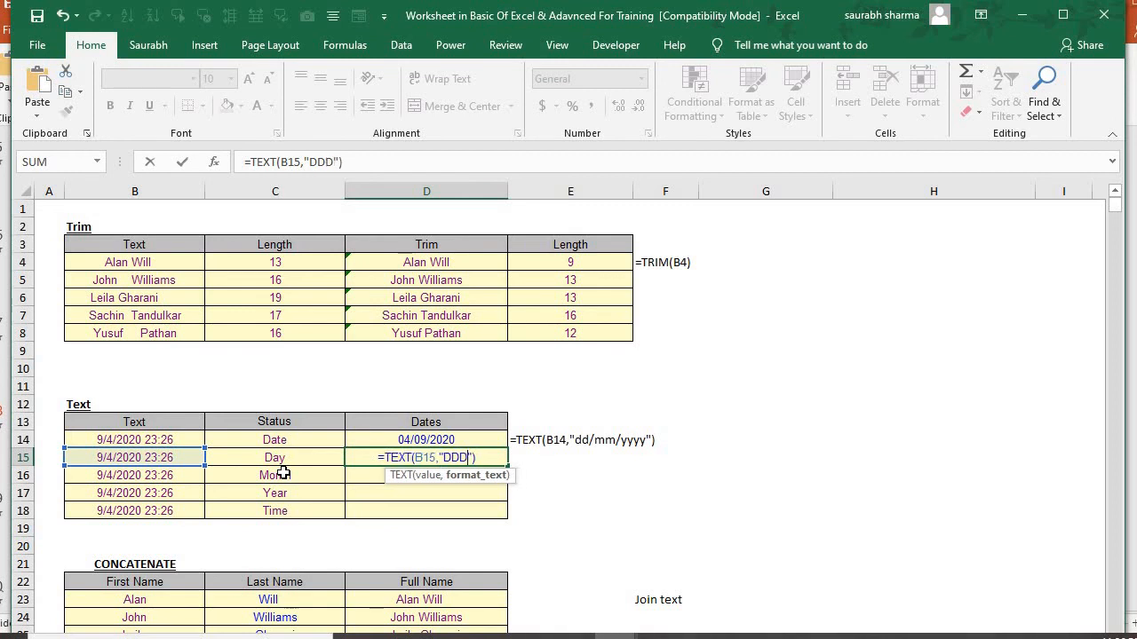
key("Return")
key("Up")
Enter =TEXT(B16,"MMMM") in D16 to extract the full month name
key("Down")
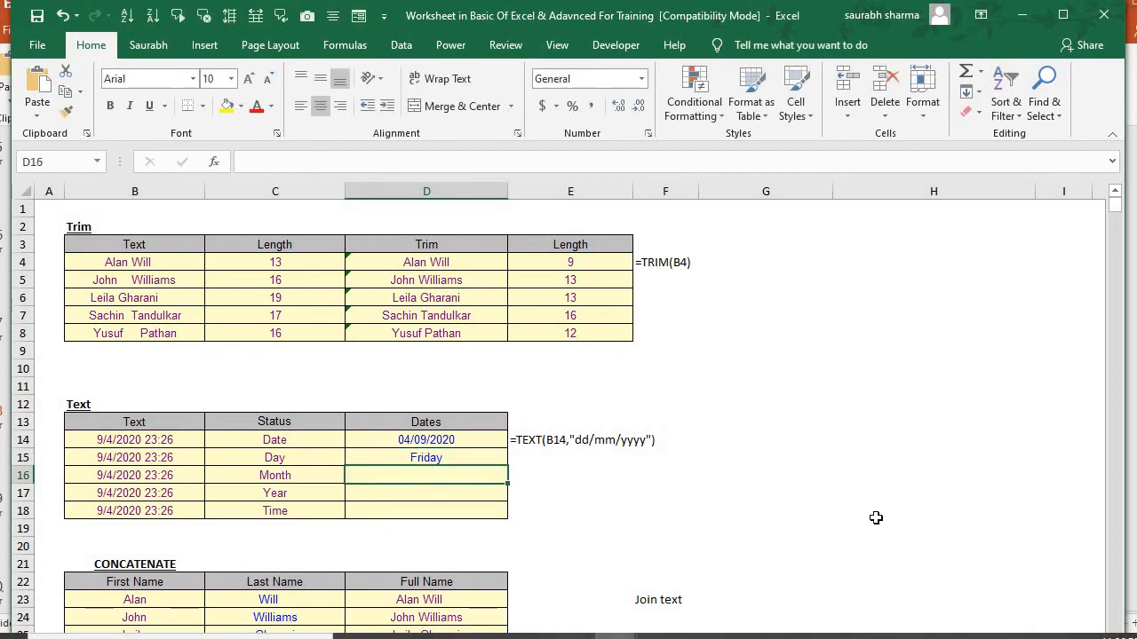
type("=")
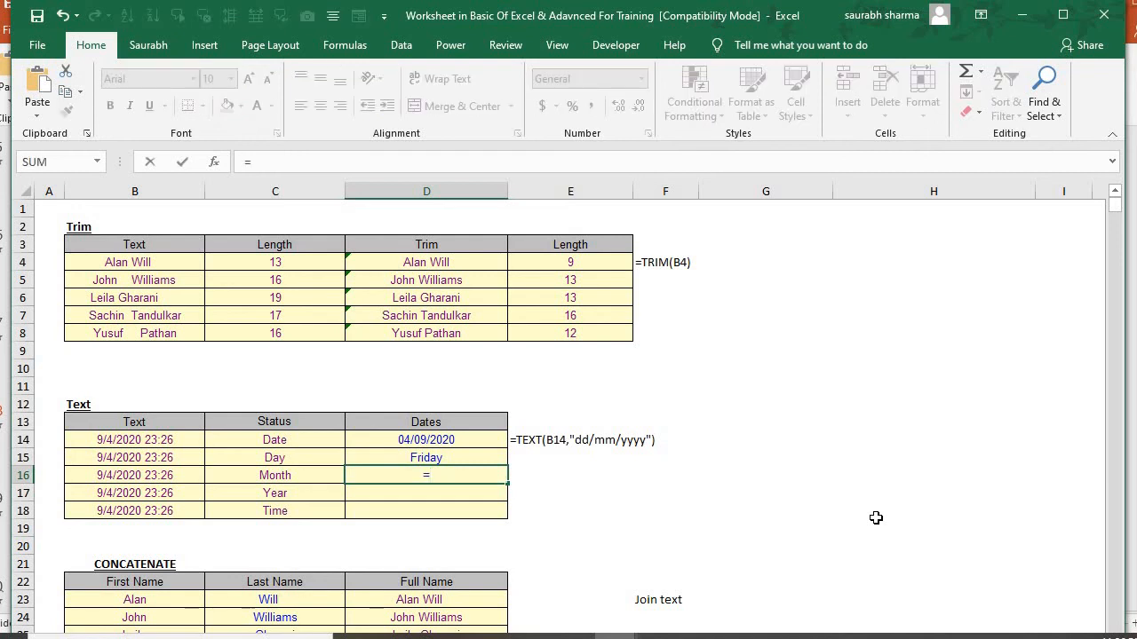
type("tex")
key("Tab")
key("Left")
key("Left")
type(",\"MMMMM")
key("BackSpace")
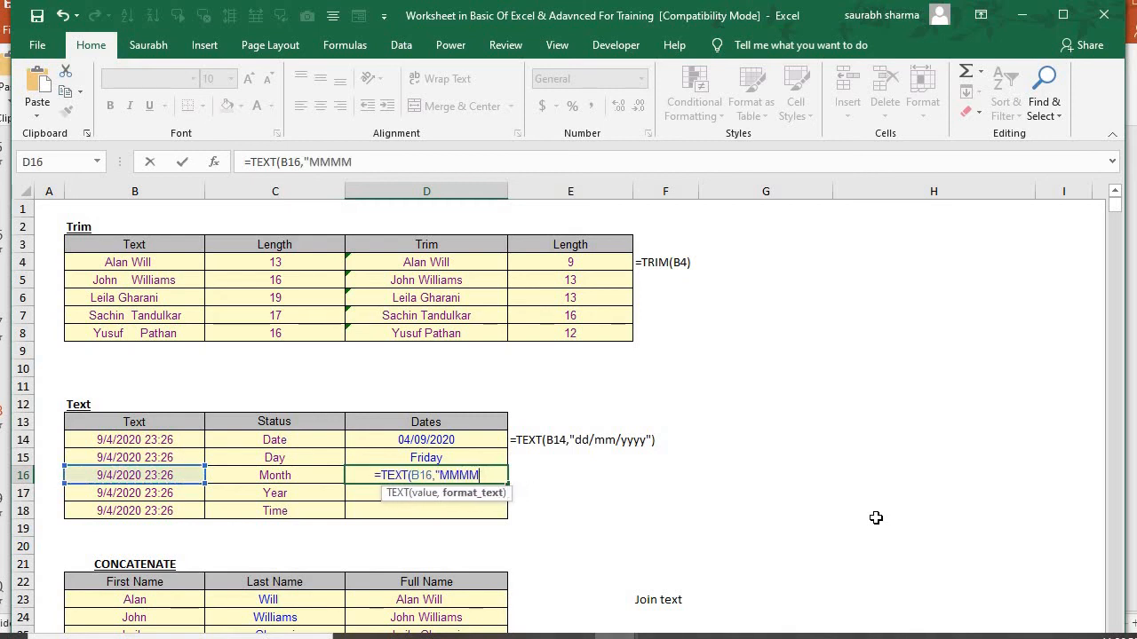
type("\")")
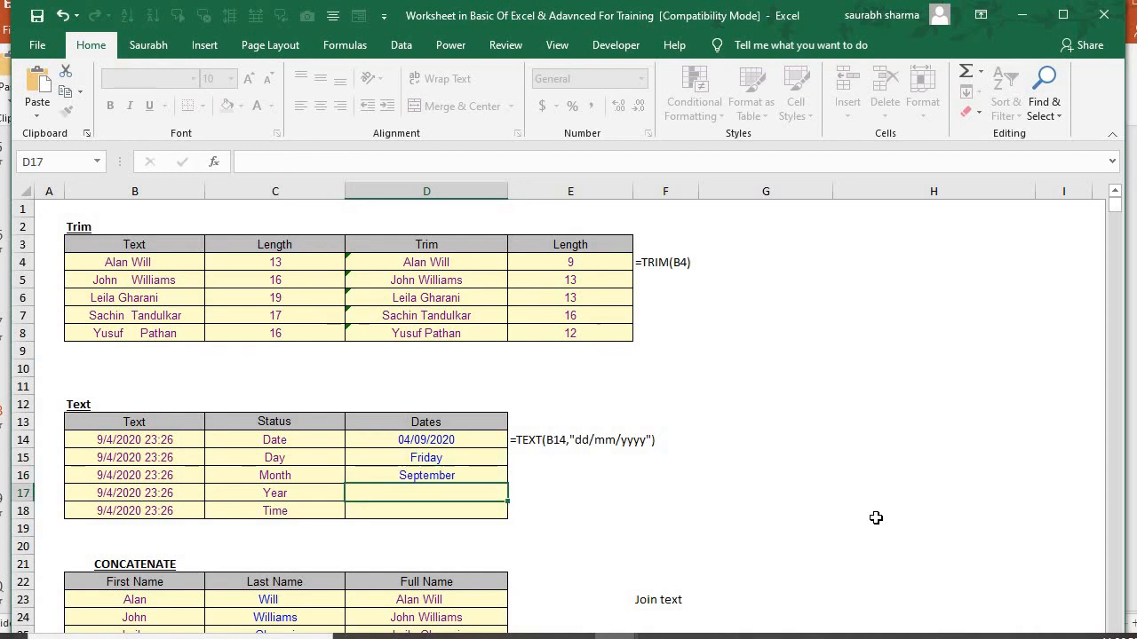
key("Return")
key("Up")
Enter =TEXT(B17,"YYYY") in D17 to extract the four-digit year
key("Down")
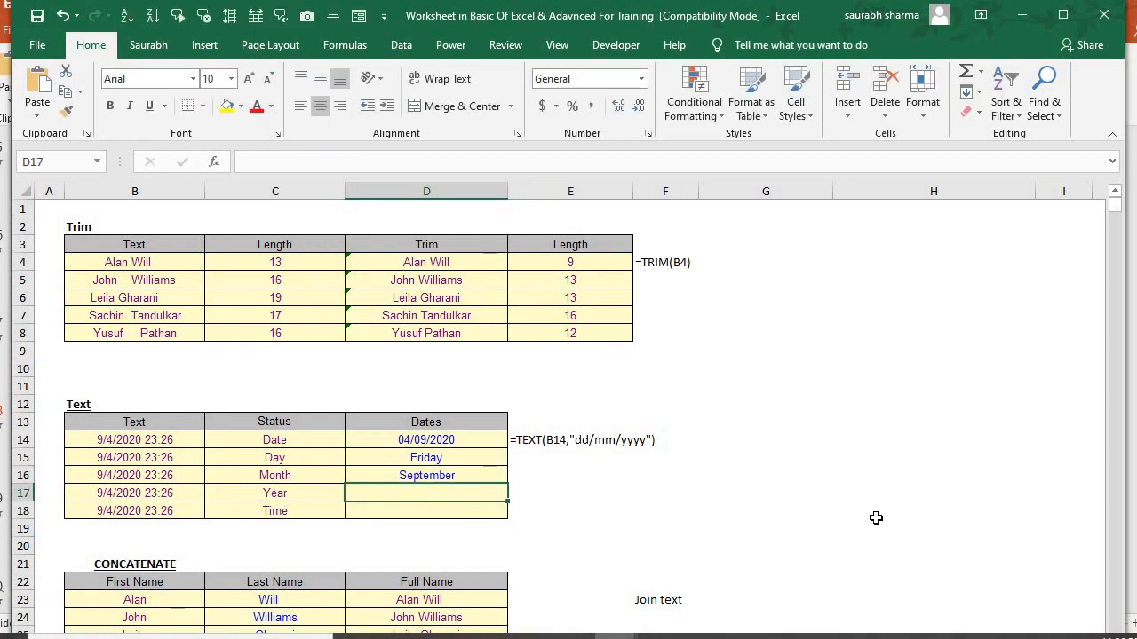
type("=")
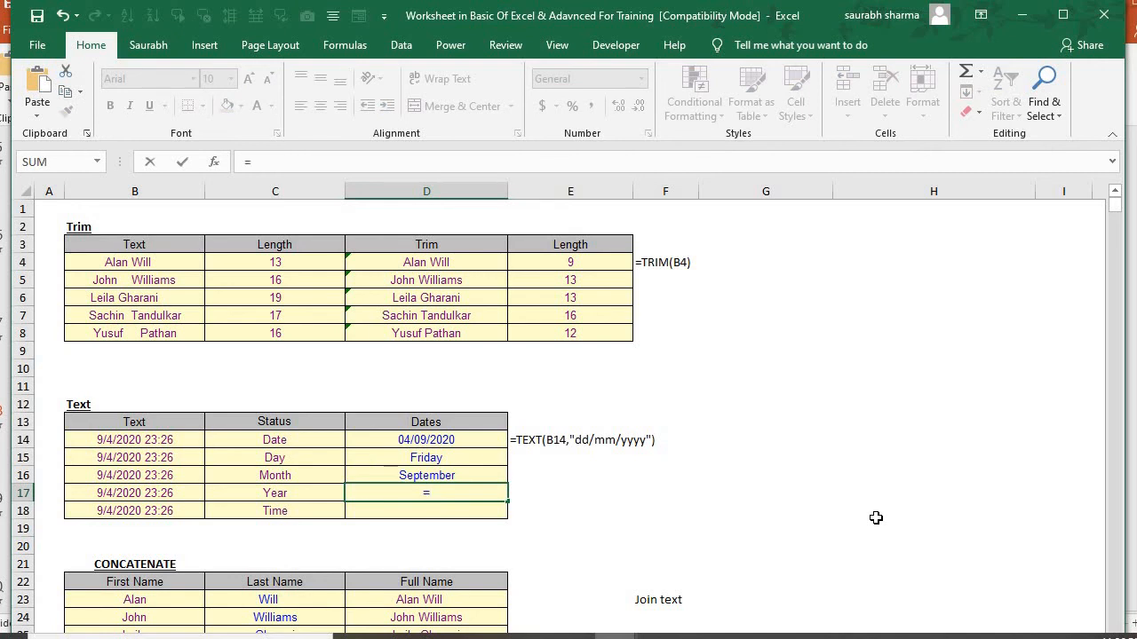
type("text")
key("Tab")
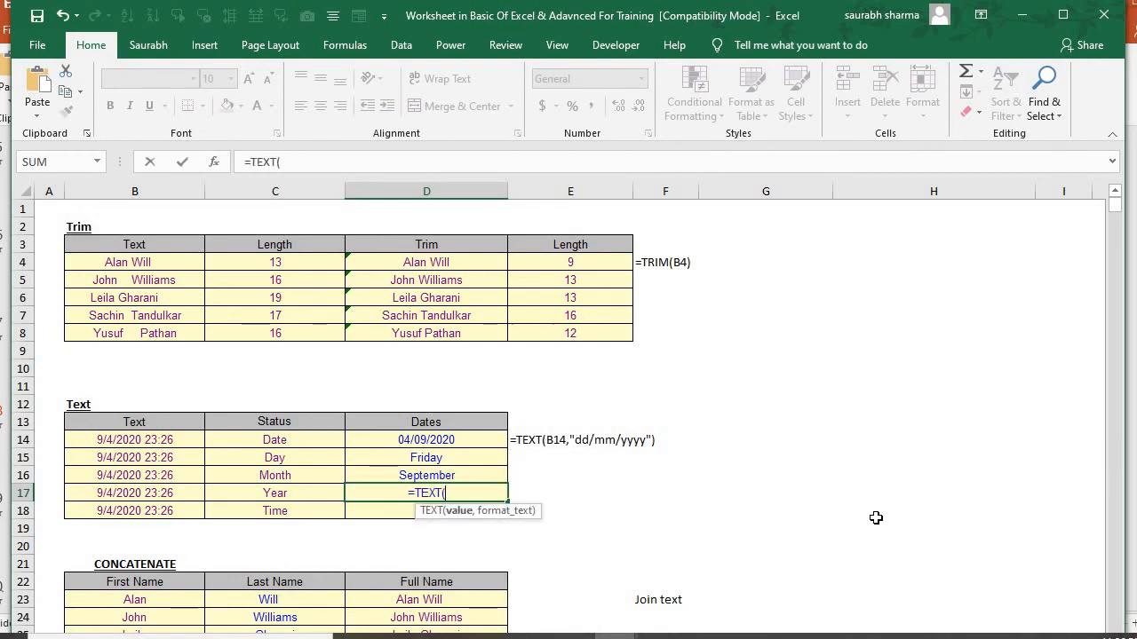
key("Left")
key("Left")
type(",")
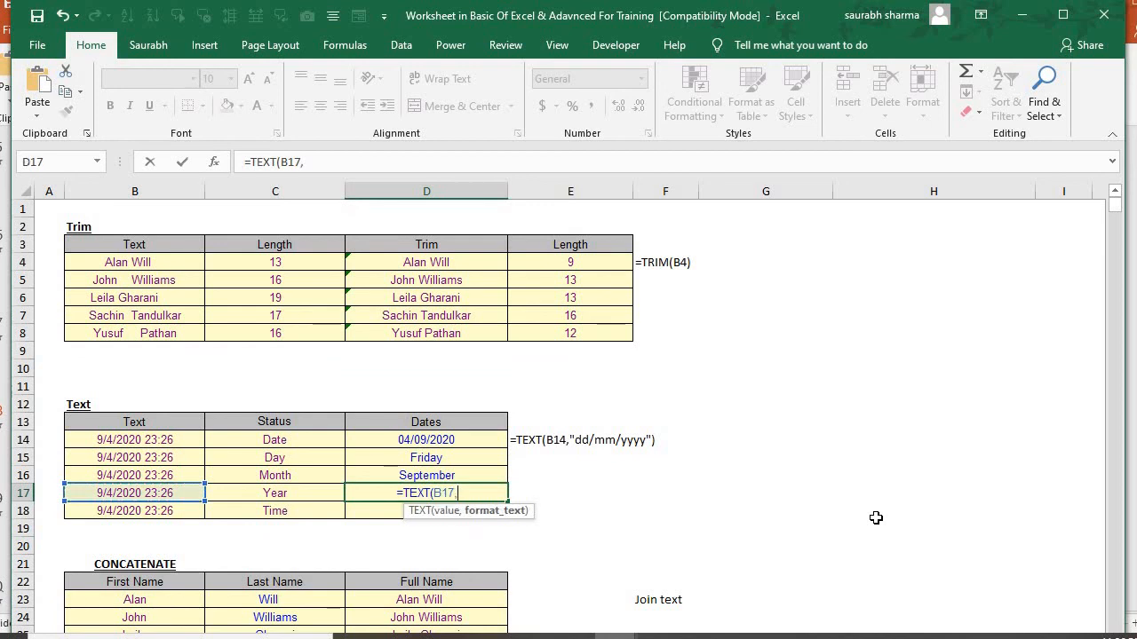
type("\"YYY")
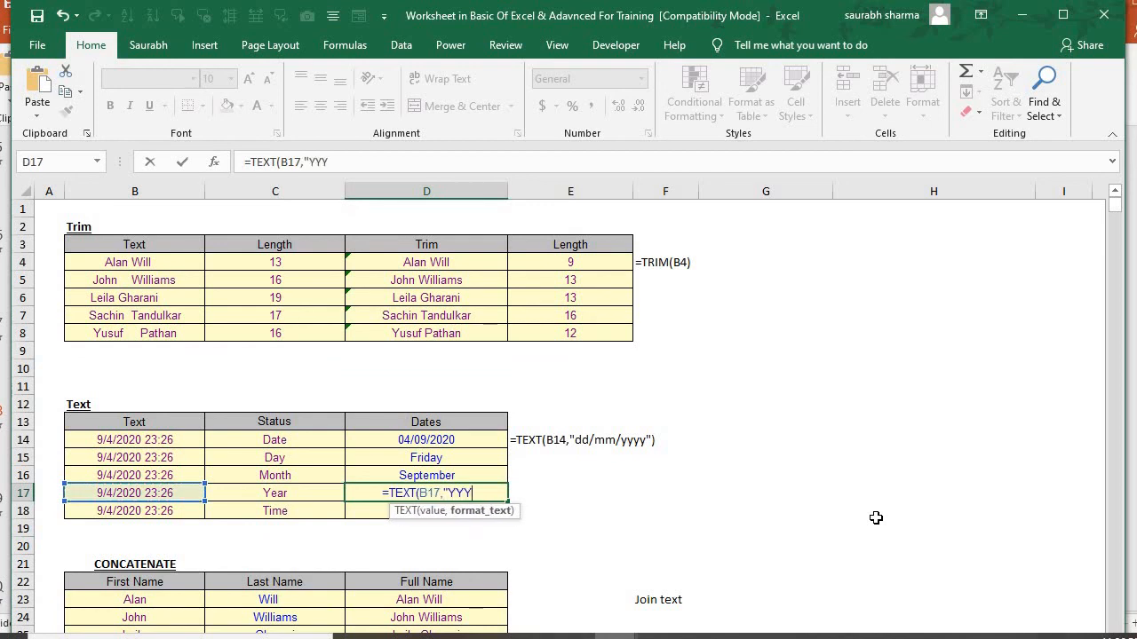
type("Y\")")
key("Return")
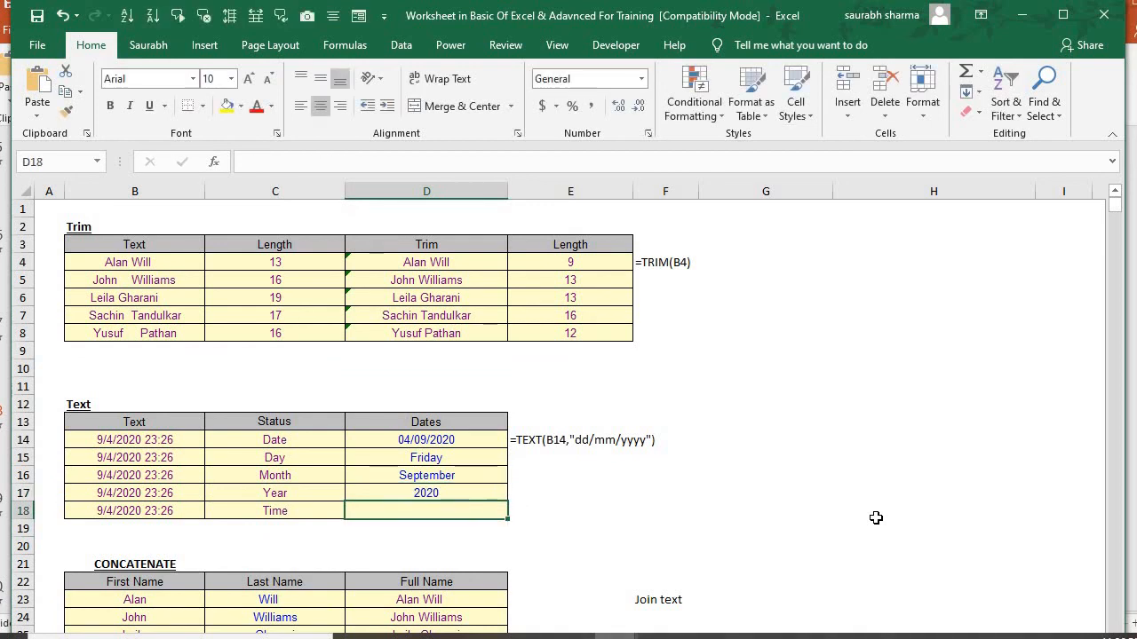
Enter =TEXT(B18,"HH:MM:SS") in D18 to extract the time
type("=text")
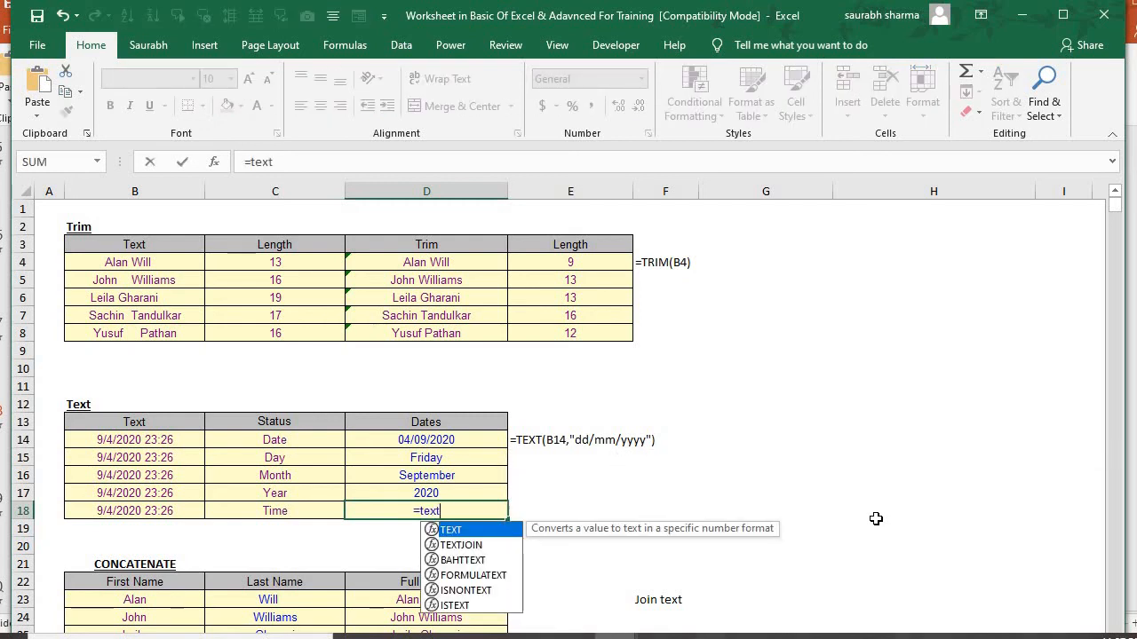
key("Tab")
key("Left")
key("Left")
type(",\"HH:MM:")
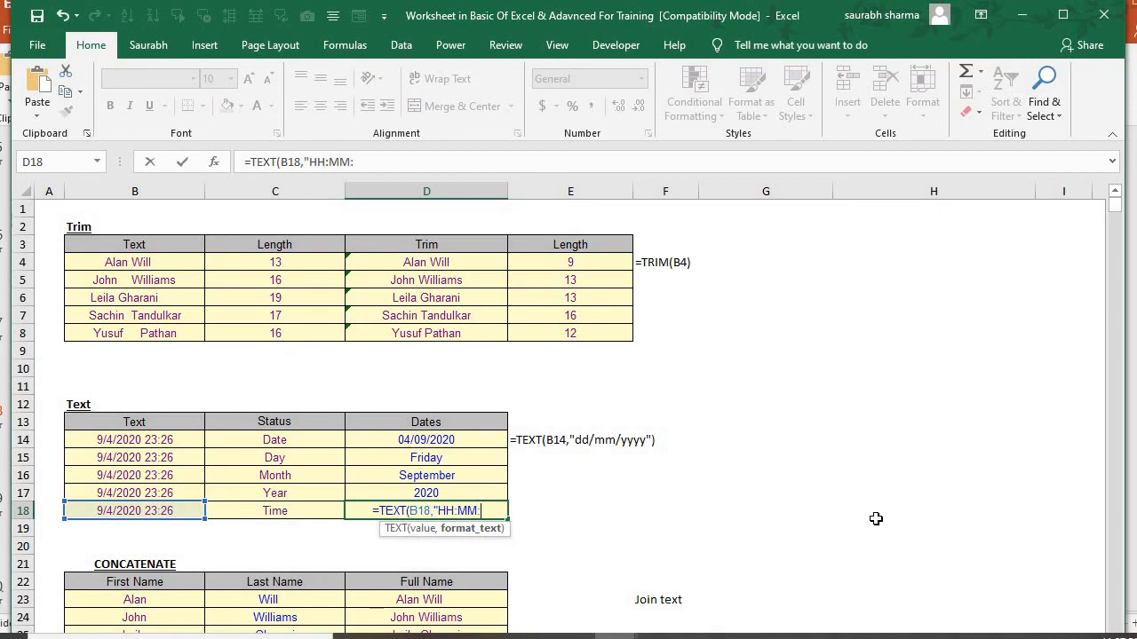
type("SS\")")
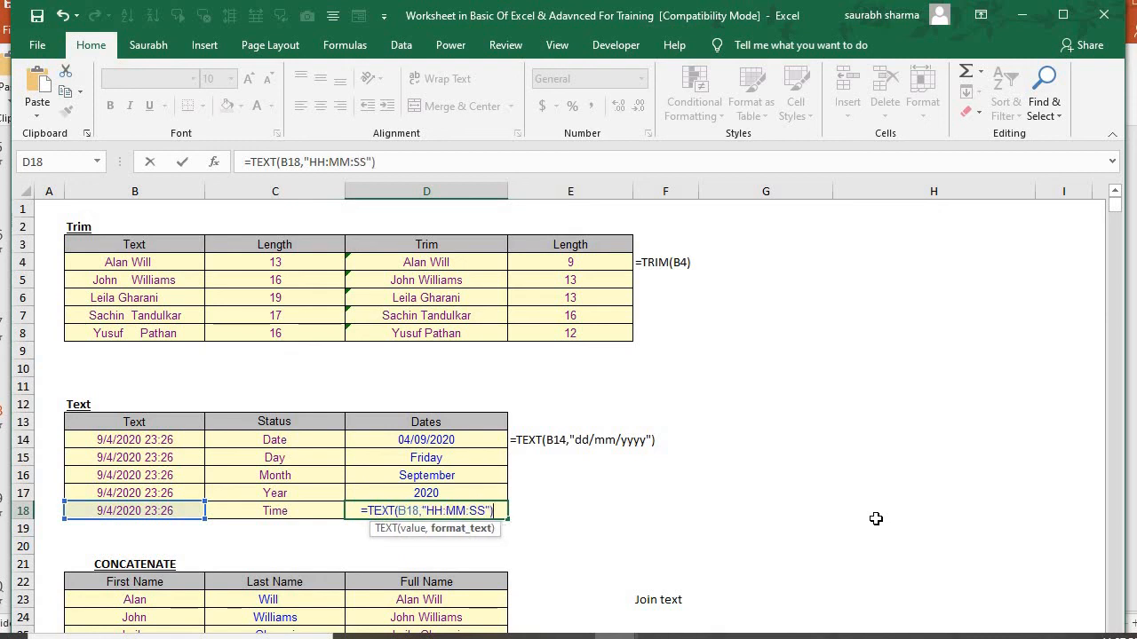
key("Return")
key("Up")
Clear the existing Full Name formulas in D23:D25 of the CONCATENATE table
key("Down")
key("Down")
key("Down")
key("Down")
key("Down")
key("Down")
key("Down")
key("Down")
key("Down")
key("Down")
key("Down")
key("Down")
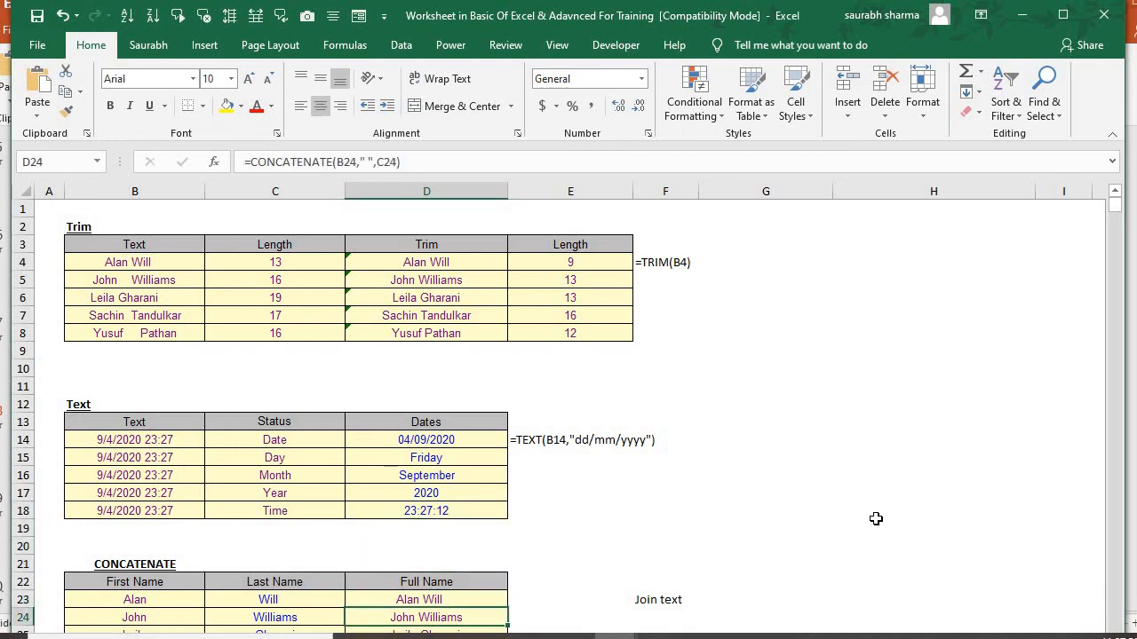
key("Down")
key("Down")
key("Down")
key("Down")
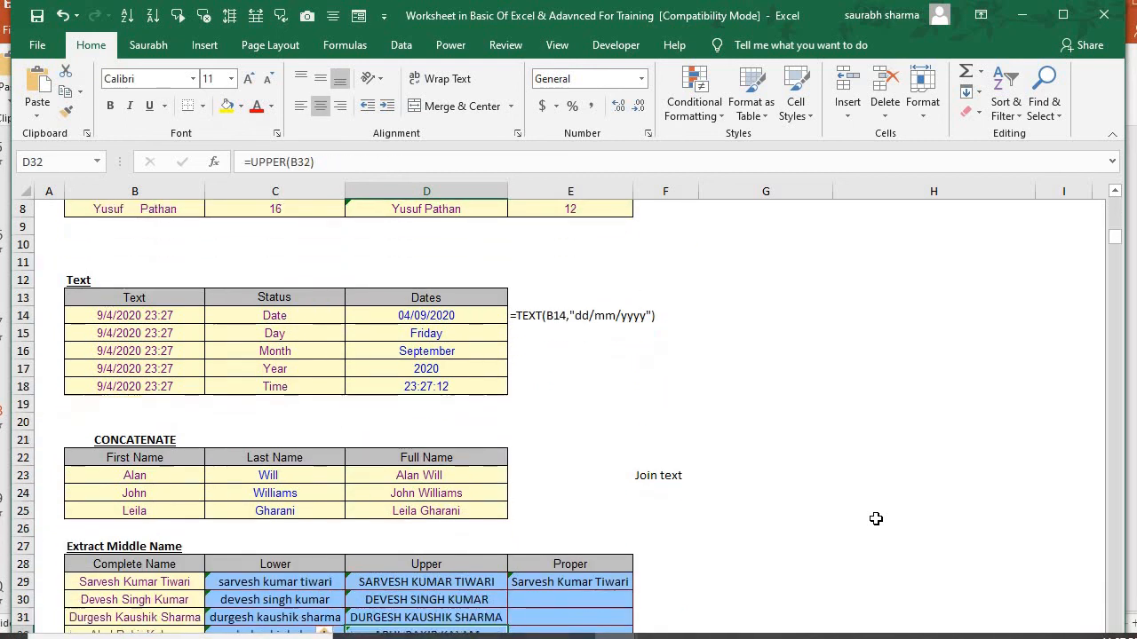
key("Up")
key("Up")
key("Up")
key("Up")
key("Up")
key("Up")
key("Up")
key("Up")
key("Up")
key("Up")
key("Up")
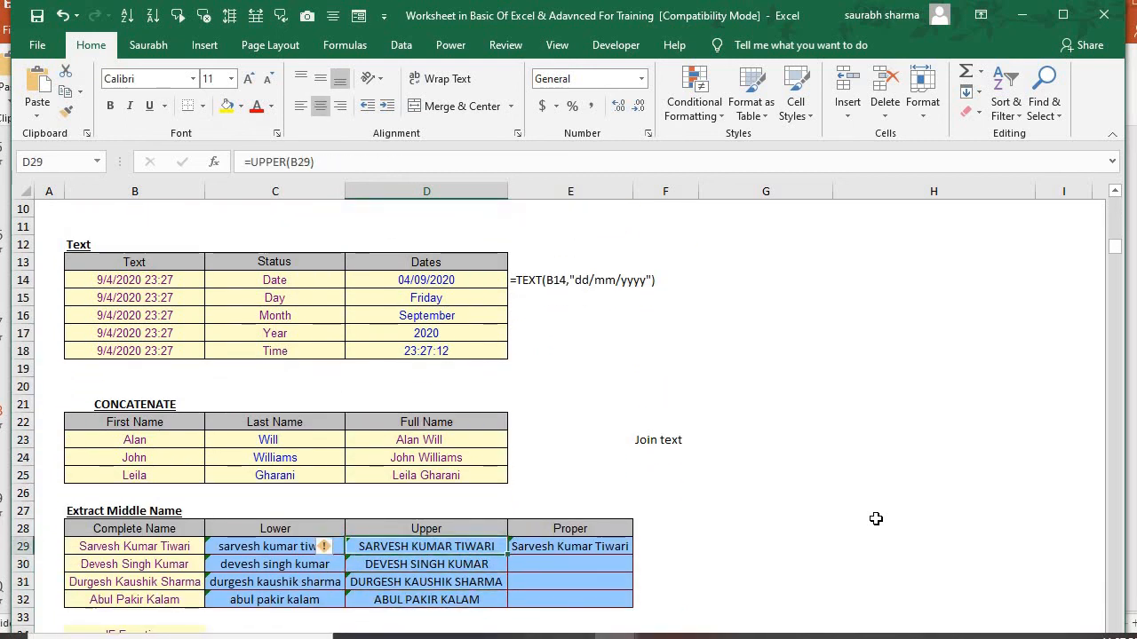
key("shift+Down")
key("shift+Down")
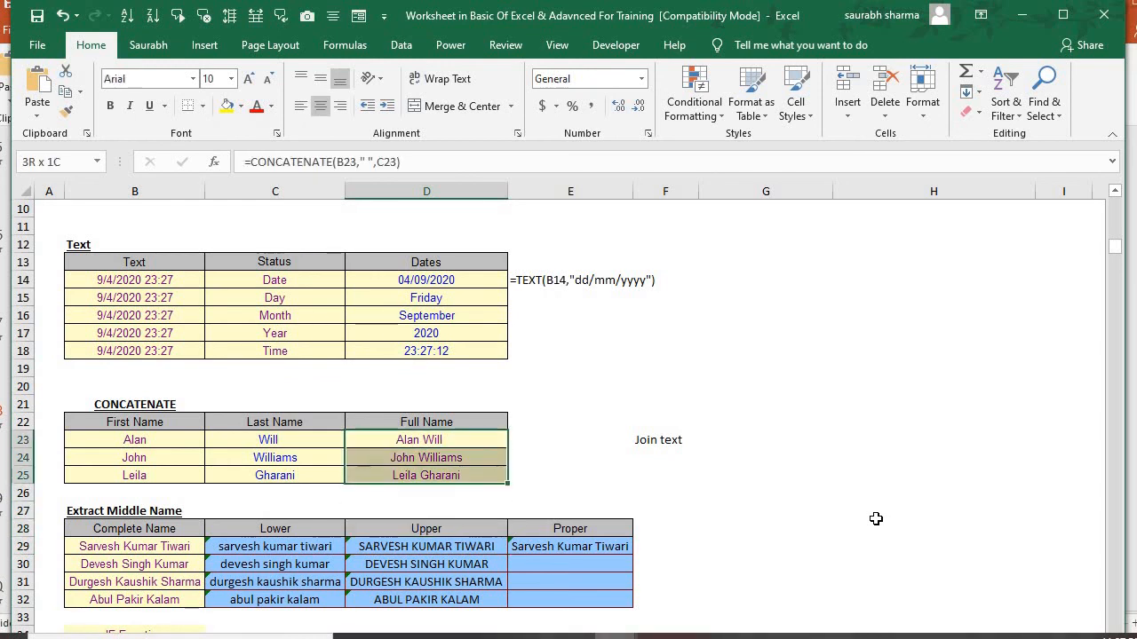
key("Delete")
Start a CONCATENATE formula in D23, the first Full Name cell
key("Up")
key("Down")
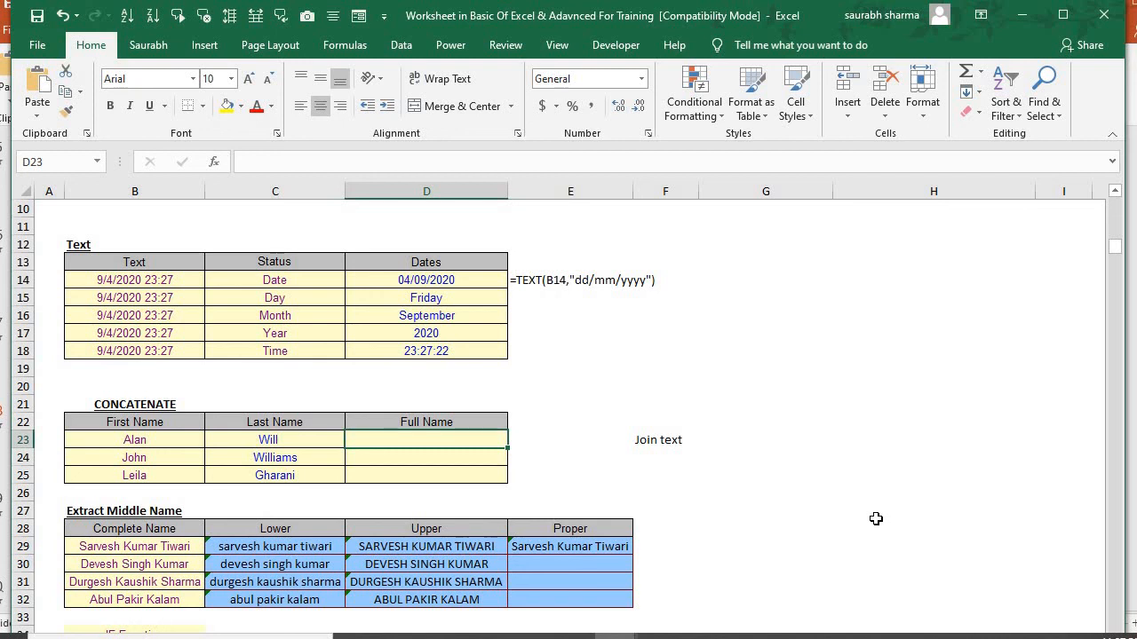
type("=")
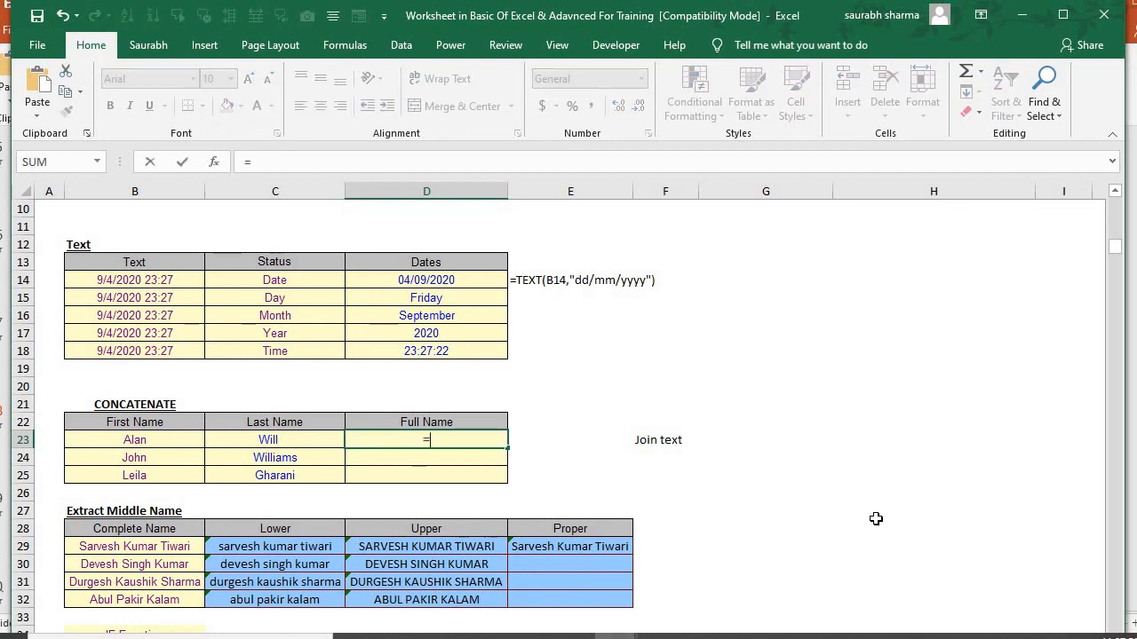
type("con")
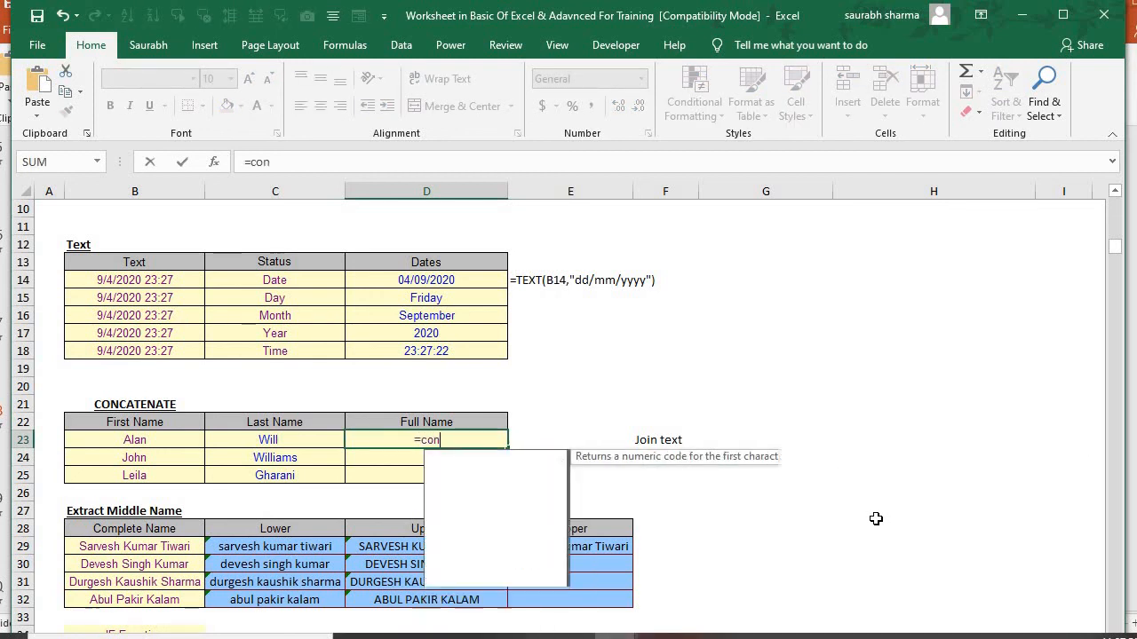
key("Down")
key("Down")
key("Down")
key("Down")
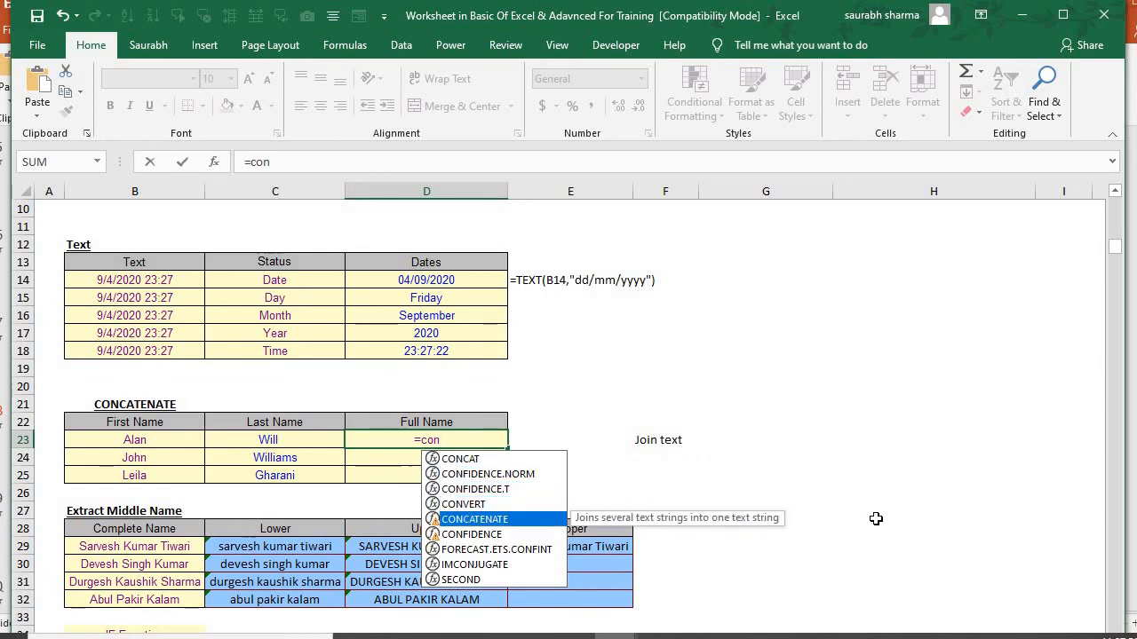
key("Tab")
Complete D23's CONCATENATE formula with B23 and C23 as its arguments and enter it
key("Left")
key("Left")
key("Left")
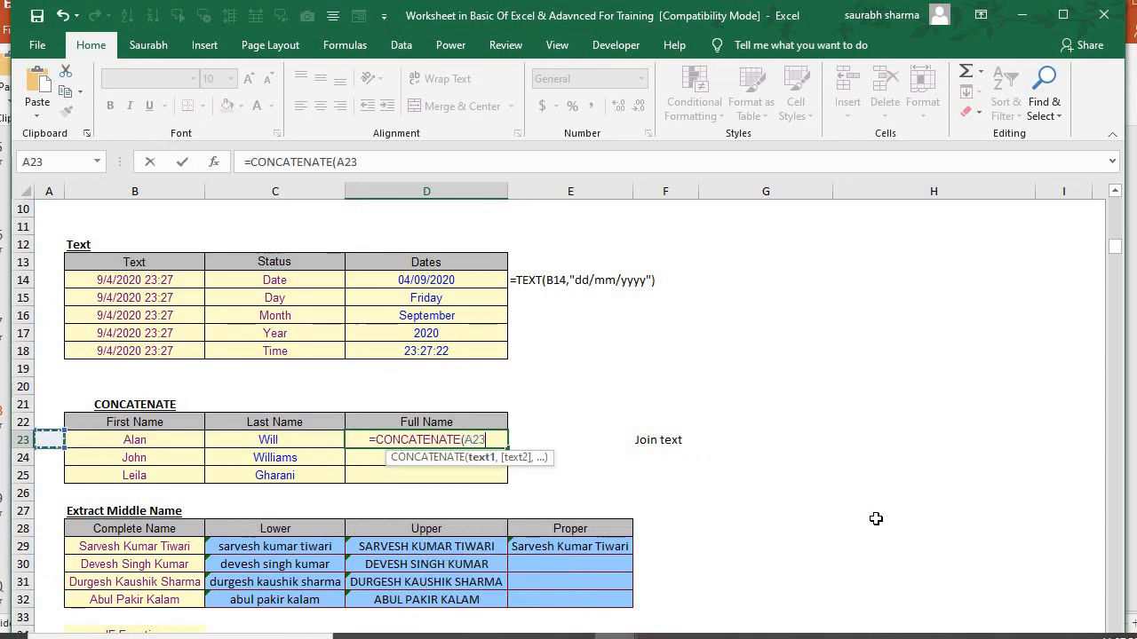
key("Right")
type(",")
key("Left")
type(")")
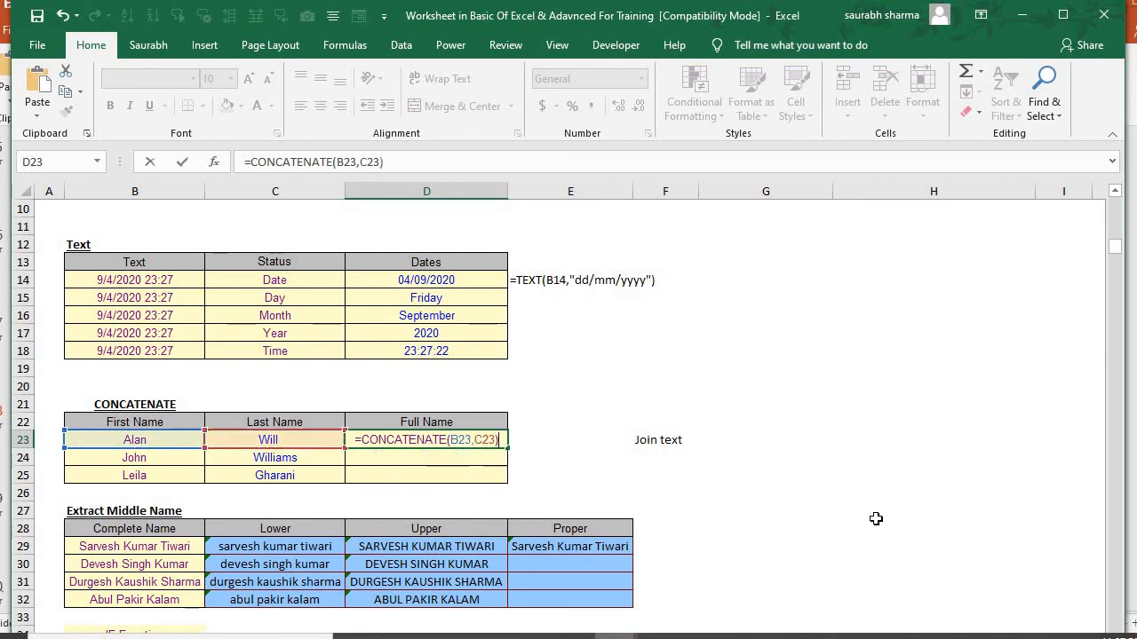
key("Return")
Fill D23's two-argument CONCATENATE formula down through D25
key("Up")
key("shift+Down")
key("shift+Down")
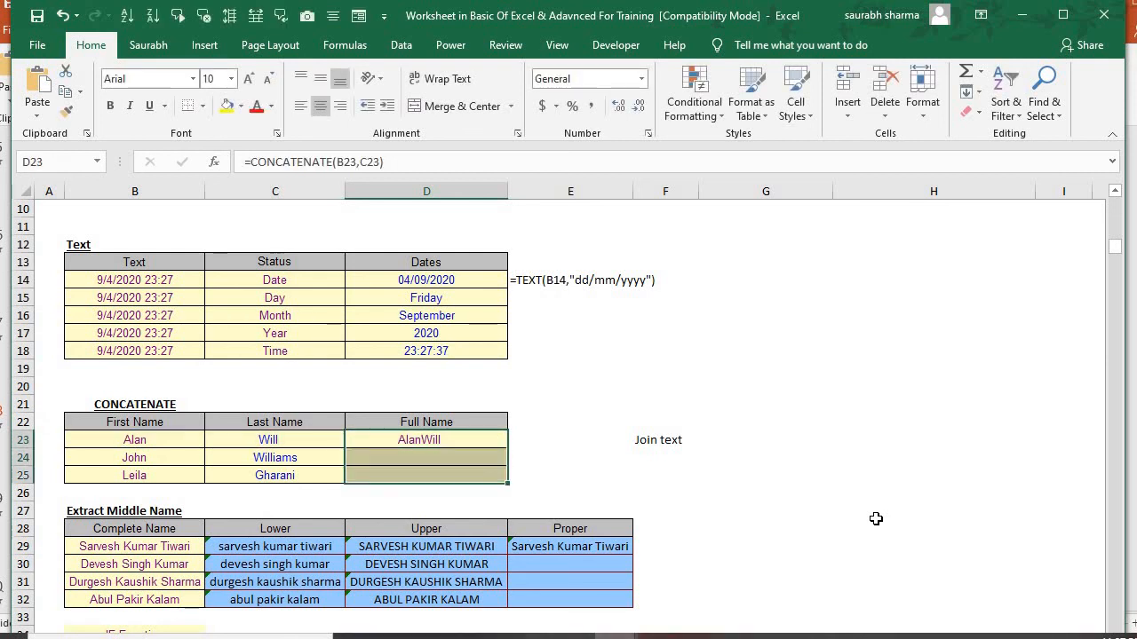
key("ctrl+d")
Insert a space " " as a separate argument between B23 and C23 in D23's CONCATENATE formula and enter it
key("Up")
key("Down")
key("F2")
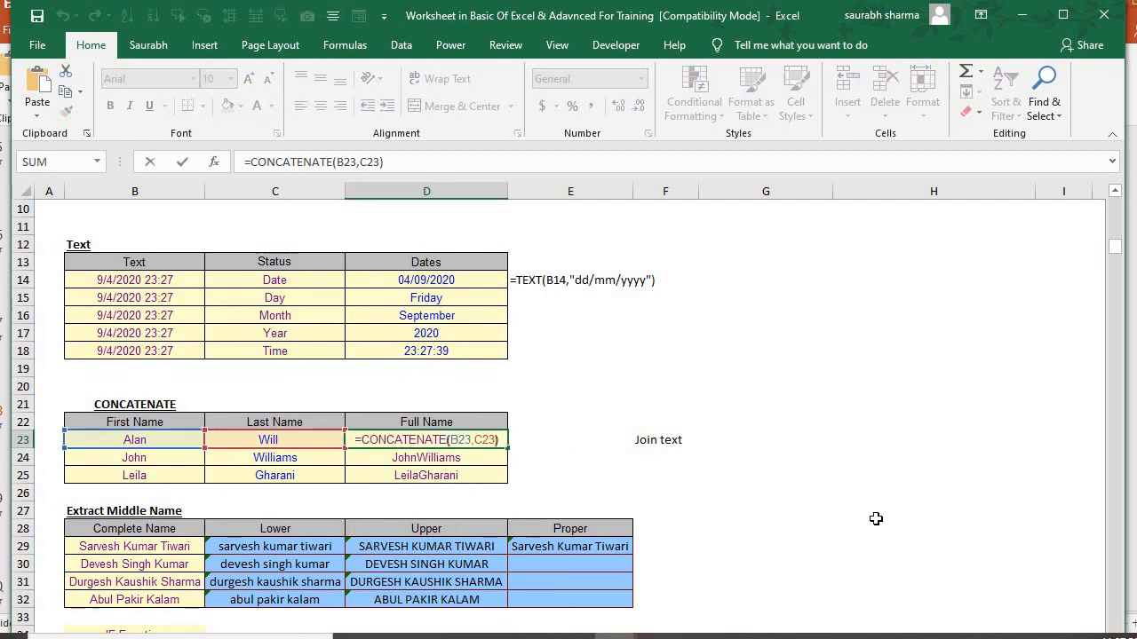
type("\" \"")
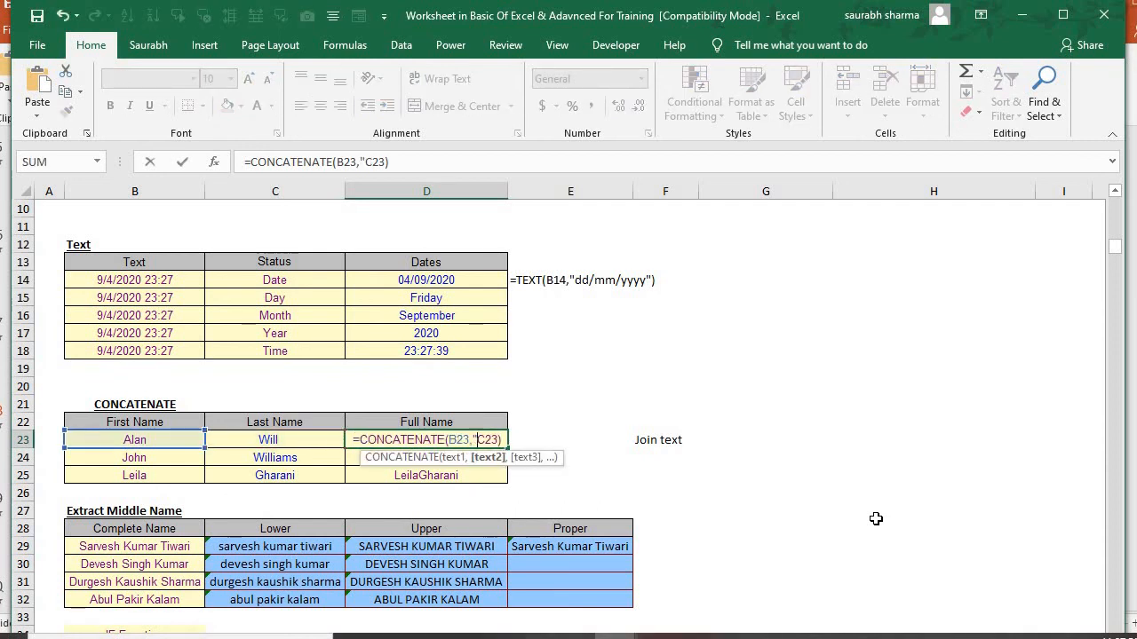
type(",")
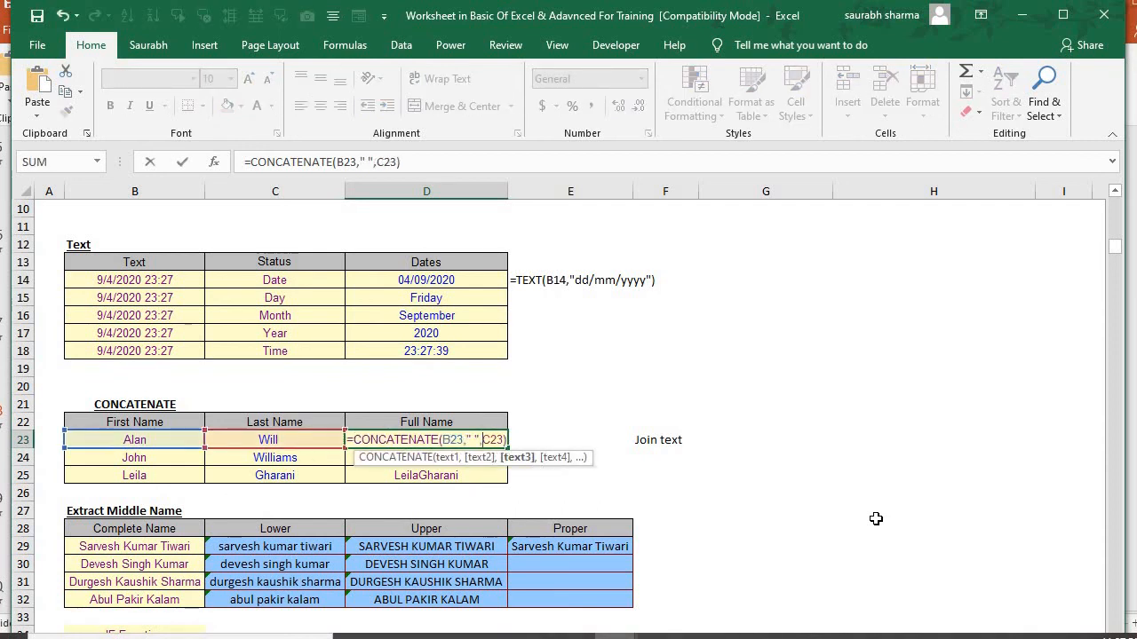
key("Return")
Fill the corrected CONCATENATE formula from D23 down through D25
key("Up")
key("shift+Down")
key("shift+Down")
key("ctrl+d")
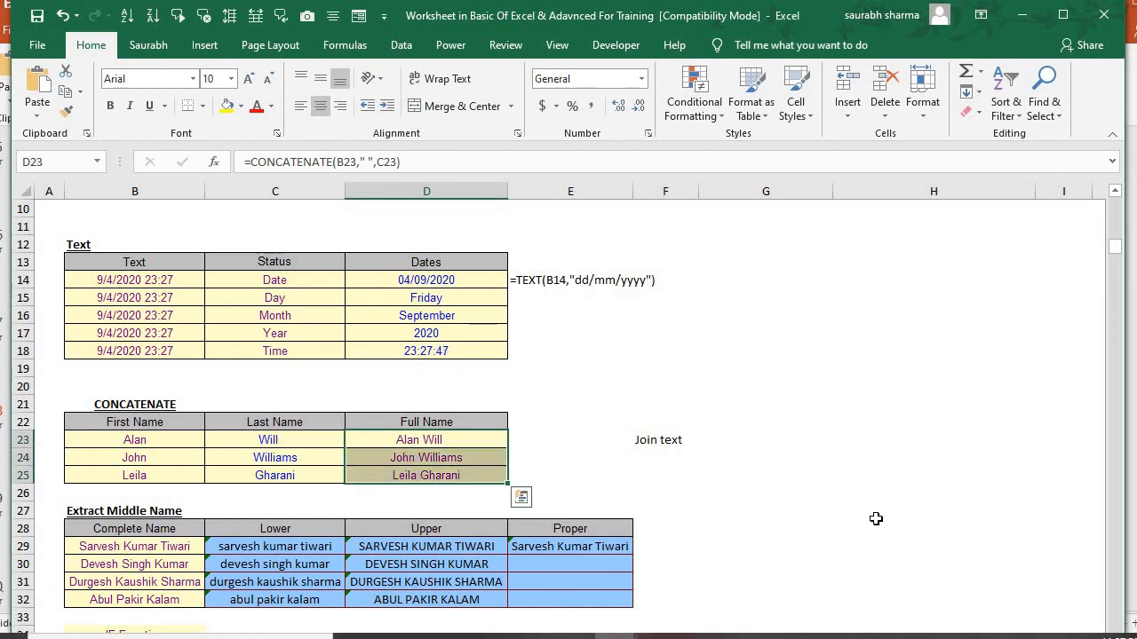
Examine the Lower, Upper and Proper name table and the IF Function table below the CONCATENATE section
key("Down")
key("Down")
key("Down")
key("Down")
key("Down")
key("Down")
key("Down")
key("Down")
key("Down")
key("Down")
key("Down")
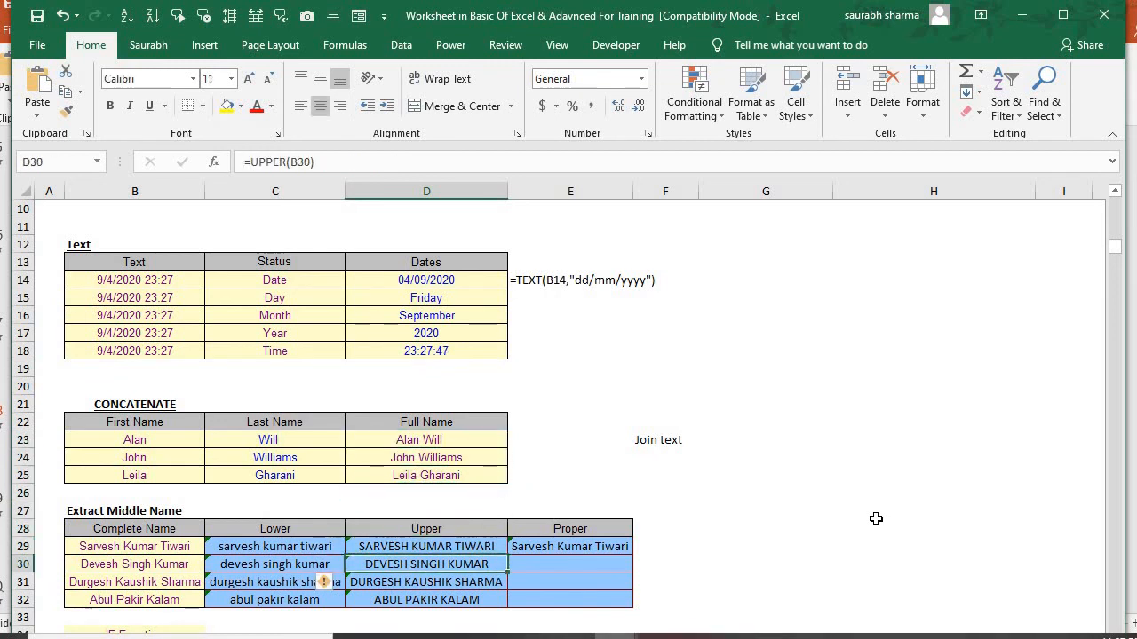
key("Down")
key("Down")
key("Down")
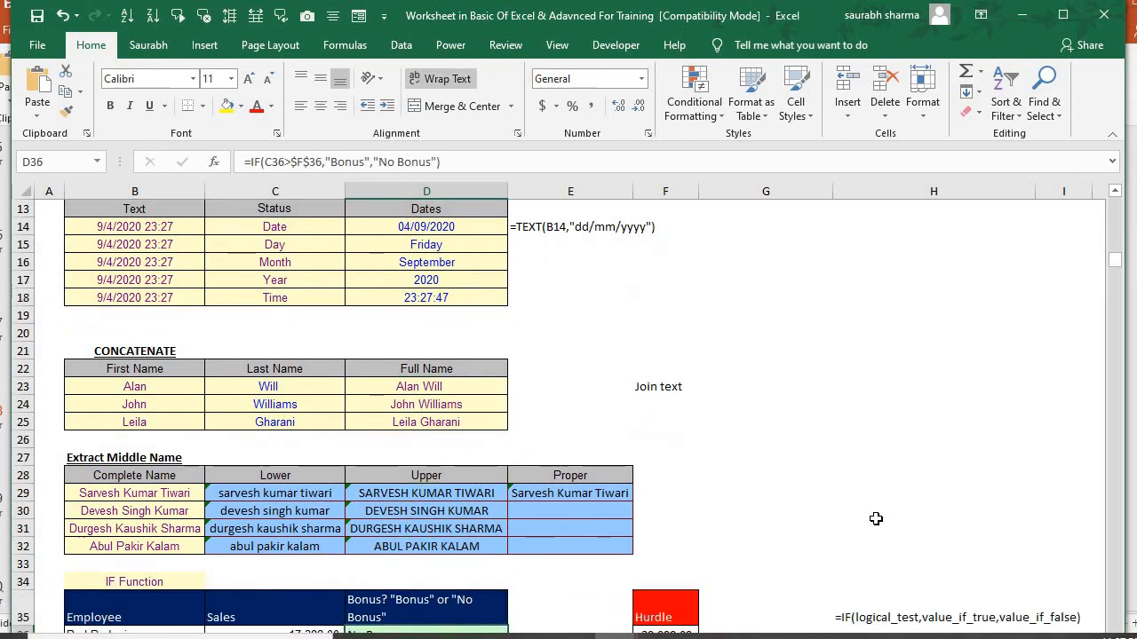
key("Up")
key("Up")
key("Up")
key("Up")
key("Up")
key("Up")
key("Up")
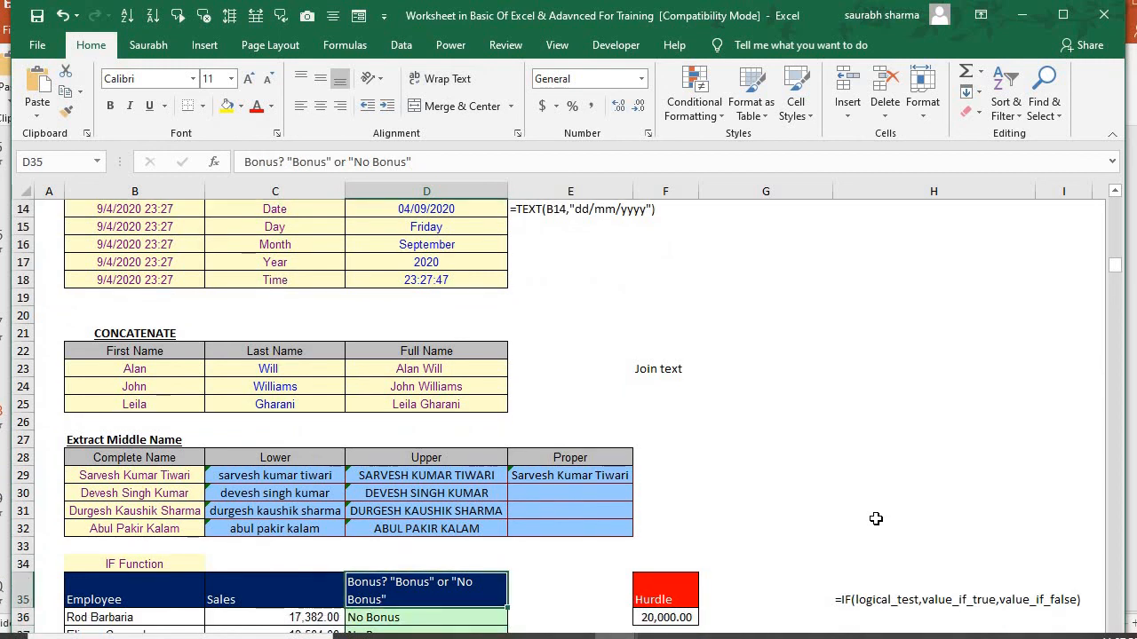
Clear the existing Lower, Upper and Proper results in C29:E32
key("Left")
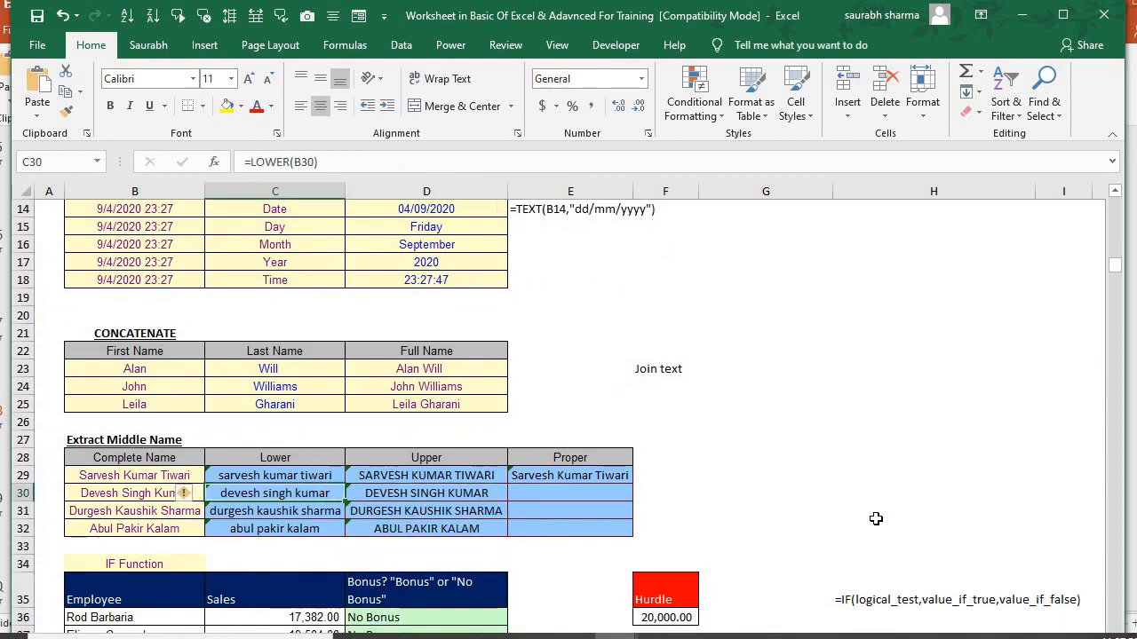
key("shift+Down")
key("shift+Down")
key("Up")
key("shift+Down")
key("shift+Down")
key("shift+Down")
key("shift+Right")
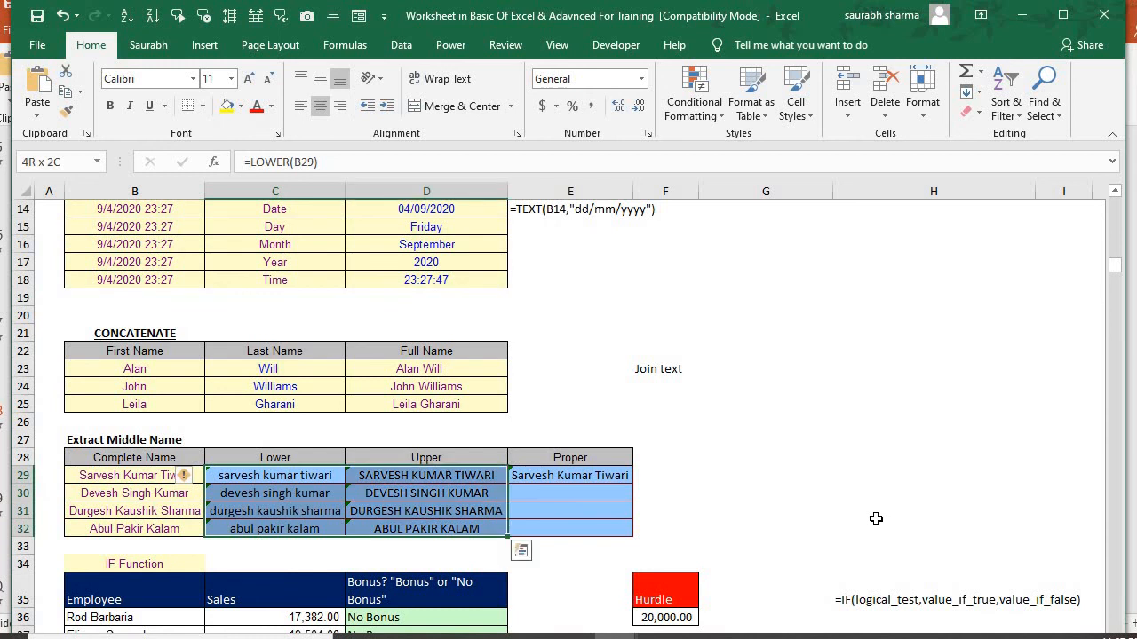
key("shift+Right")
key("Delete")
key("Left")
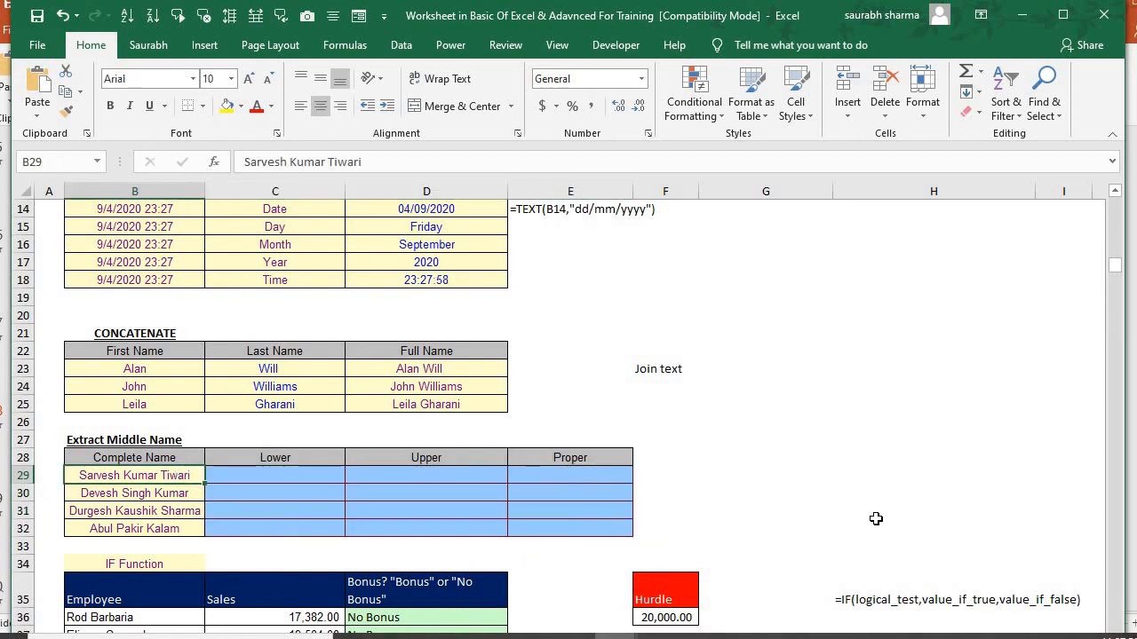
Enter =LOWER(B29) in C29 to convert the first complete name to lowercase
key("Right")
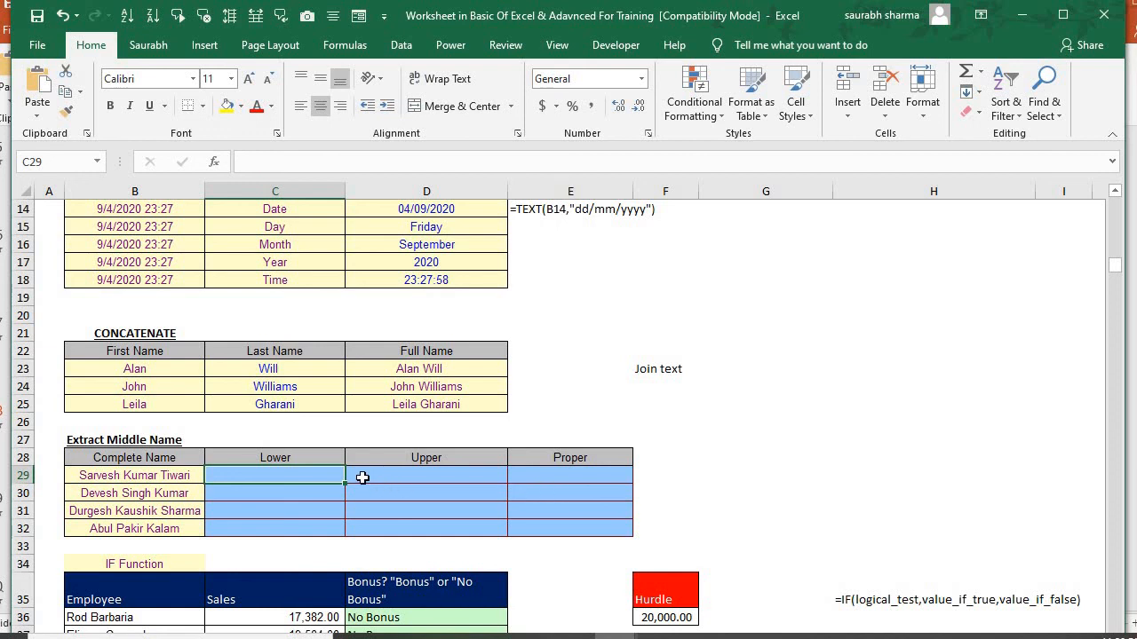
left_click(160, 479)
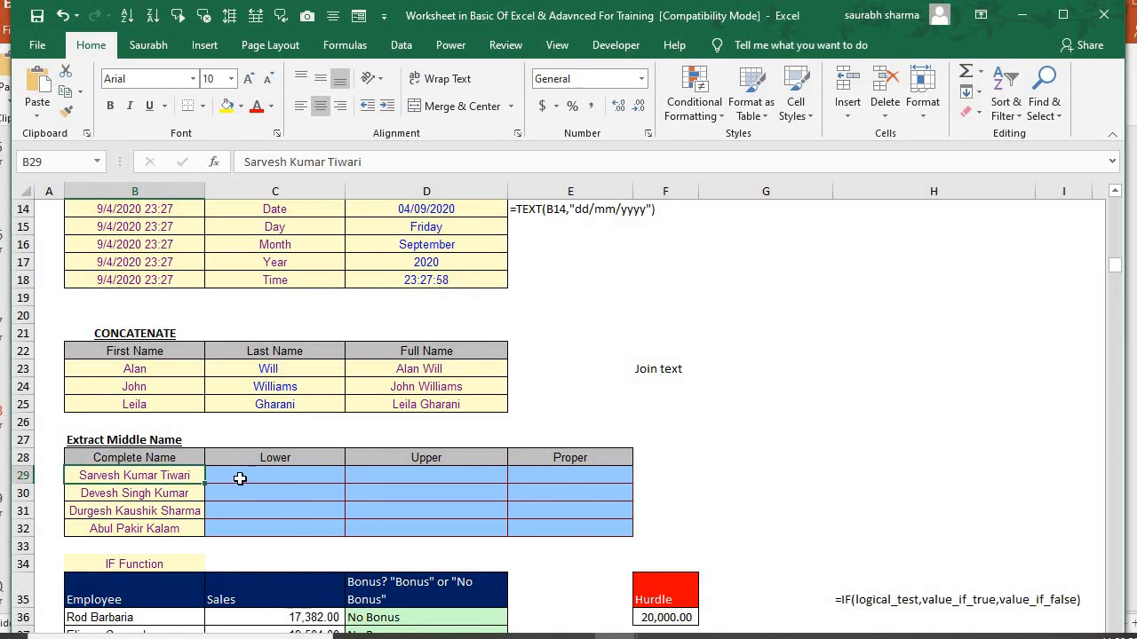
left_click(329, 477)
type("=l")
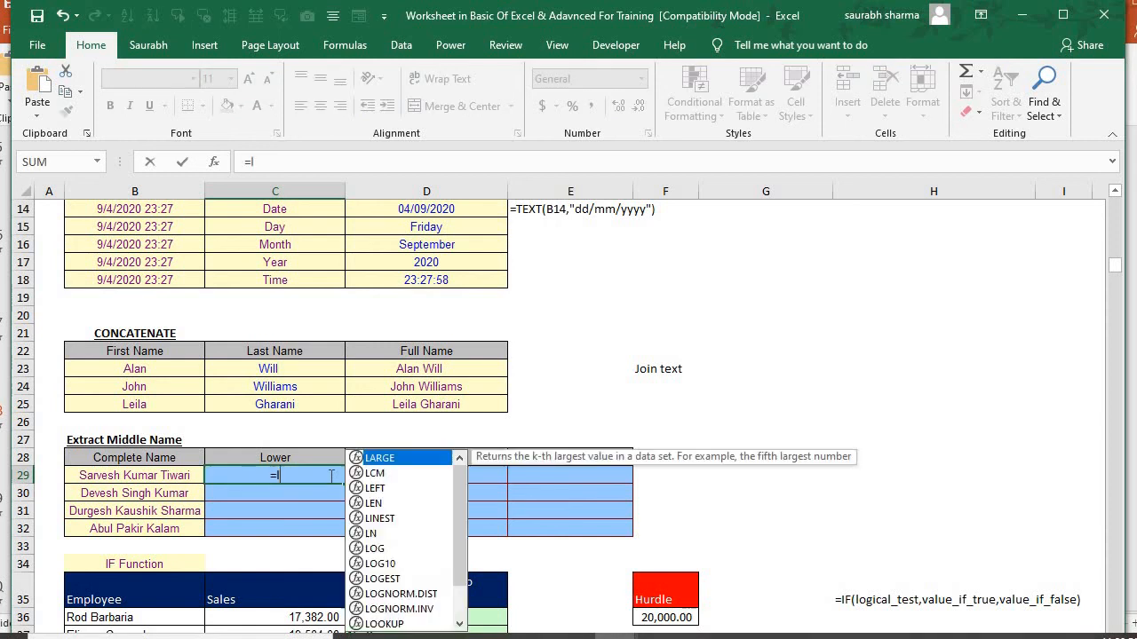
type("ower")
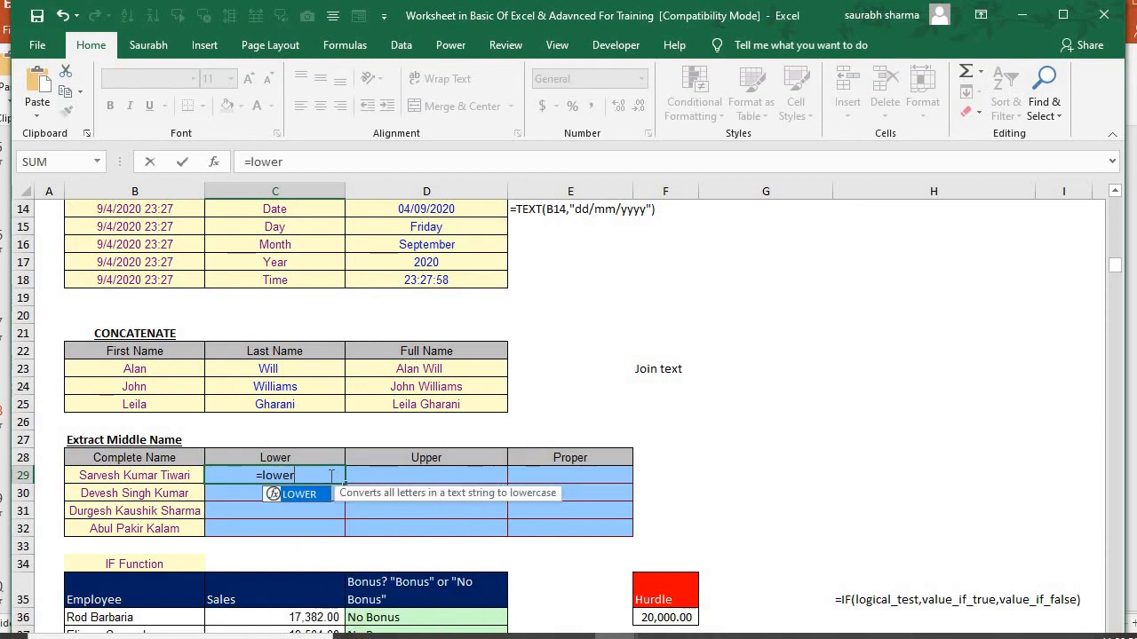
key("Tab")
key("Left")
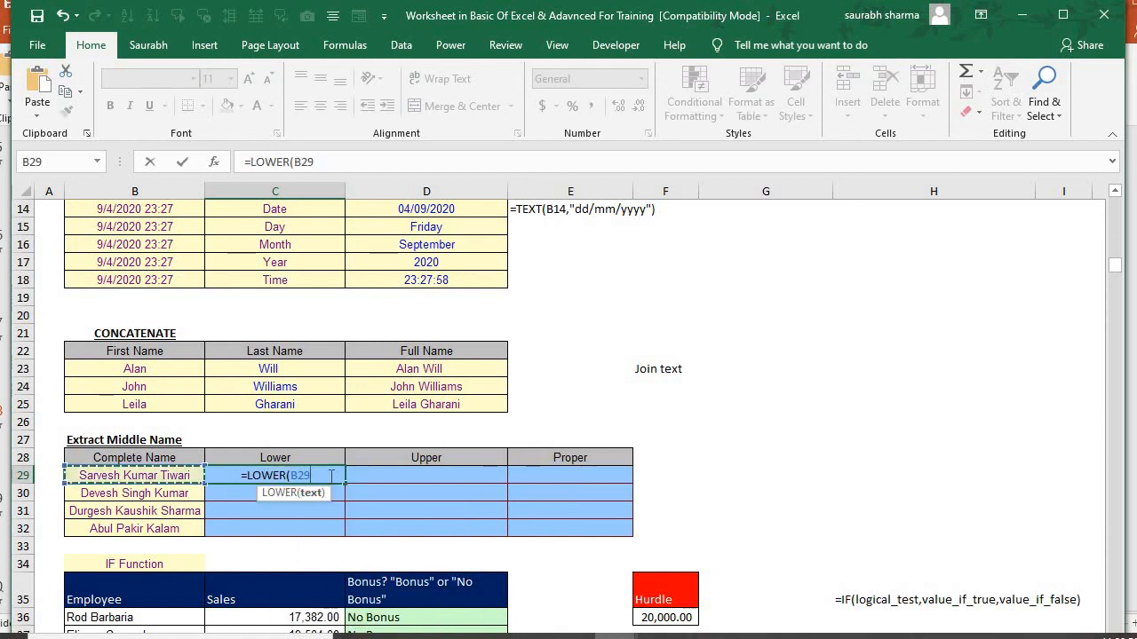
type(")")
key("Return")
left_click(330, 476)
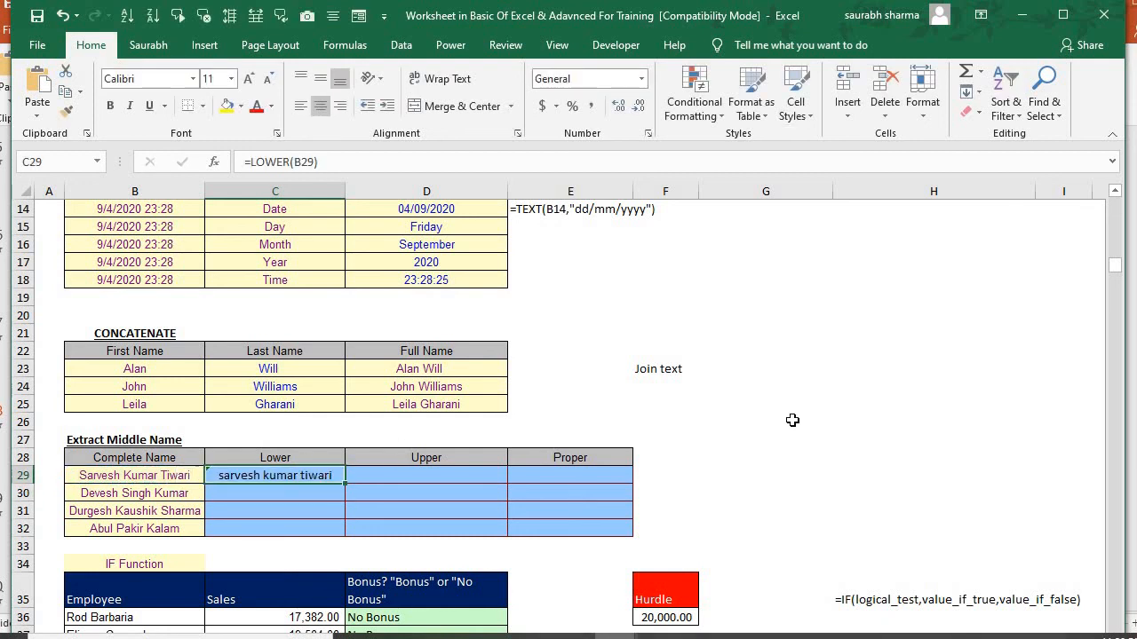
Enter =UPPER(B29) in D29 to convert the same complete name to uppercase
key("Right")
type("=")
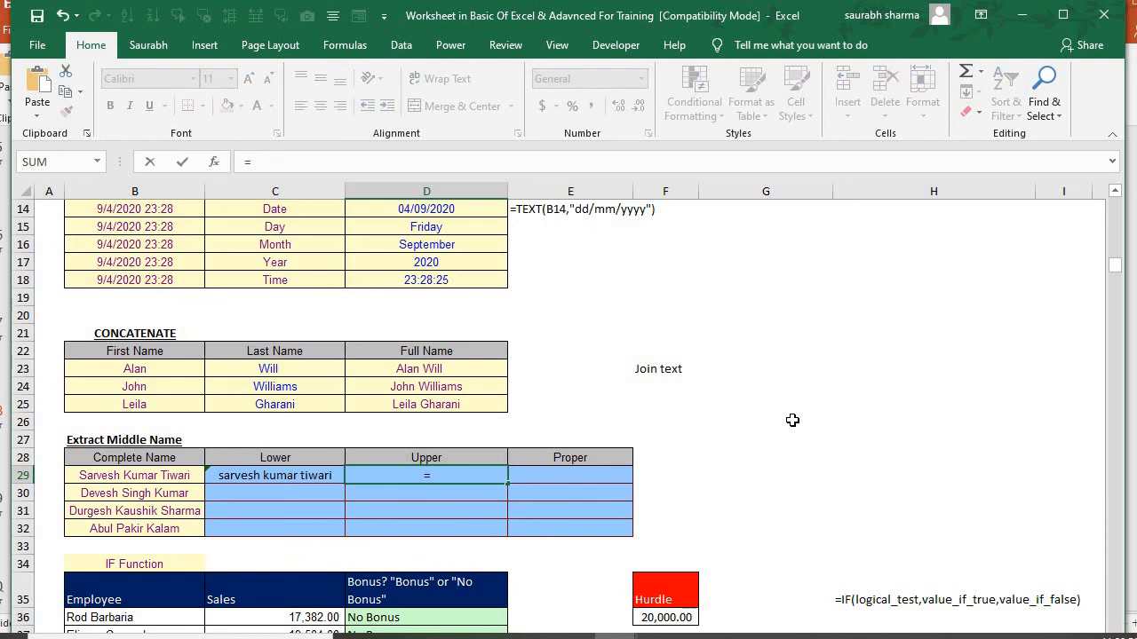
type("uppe")
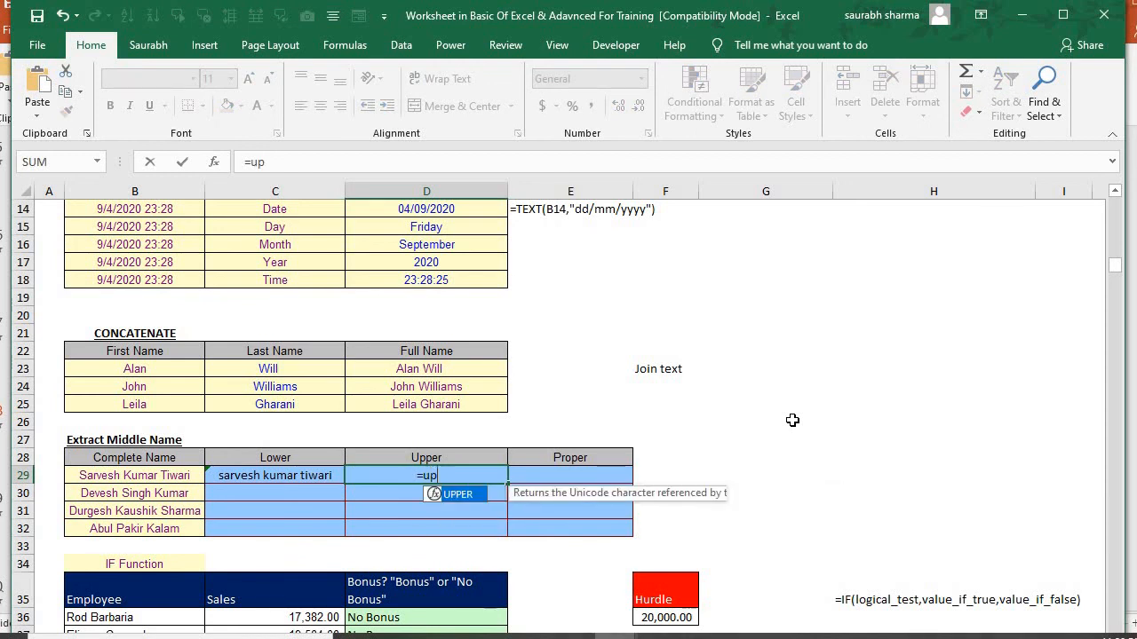
key("Tab")
key("Left")
key("Left")
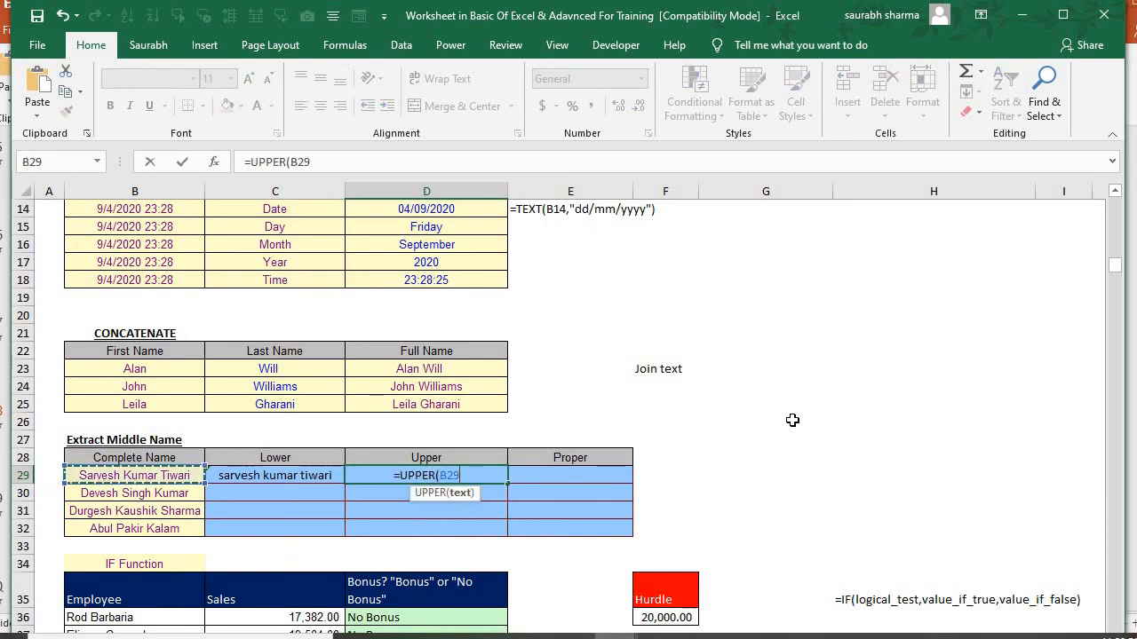
type(")")
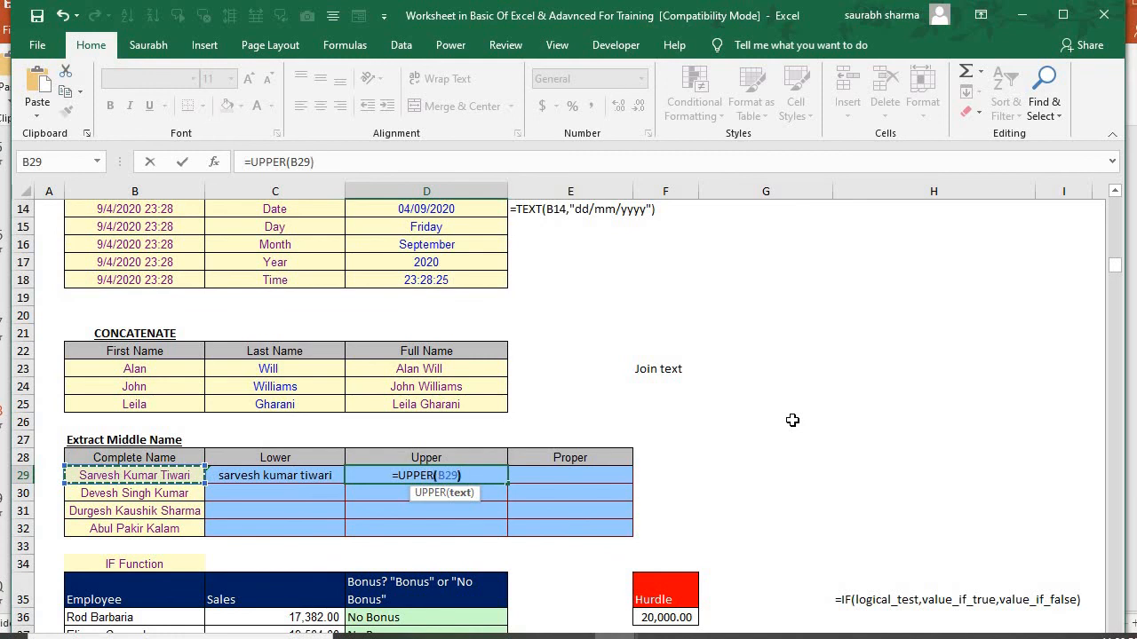
key("ctrl+Return")
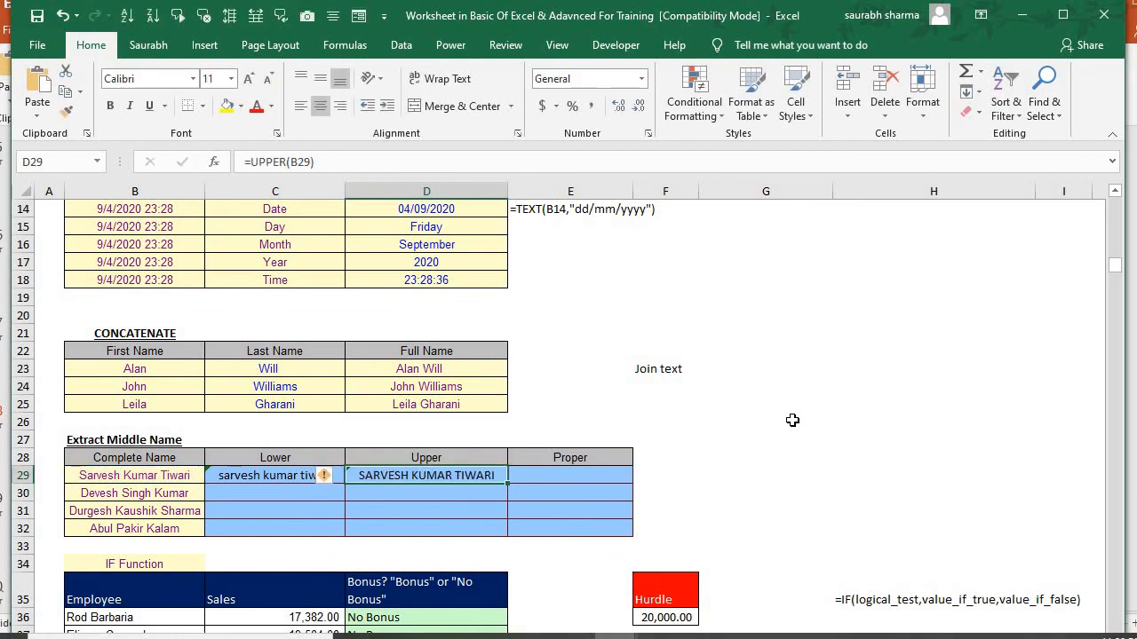
Enter =PROPER(D29) in E29 to convert the uppercase name to proper case
key("Right")
type("=")
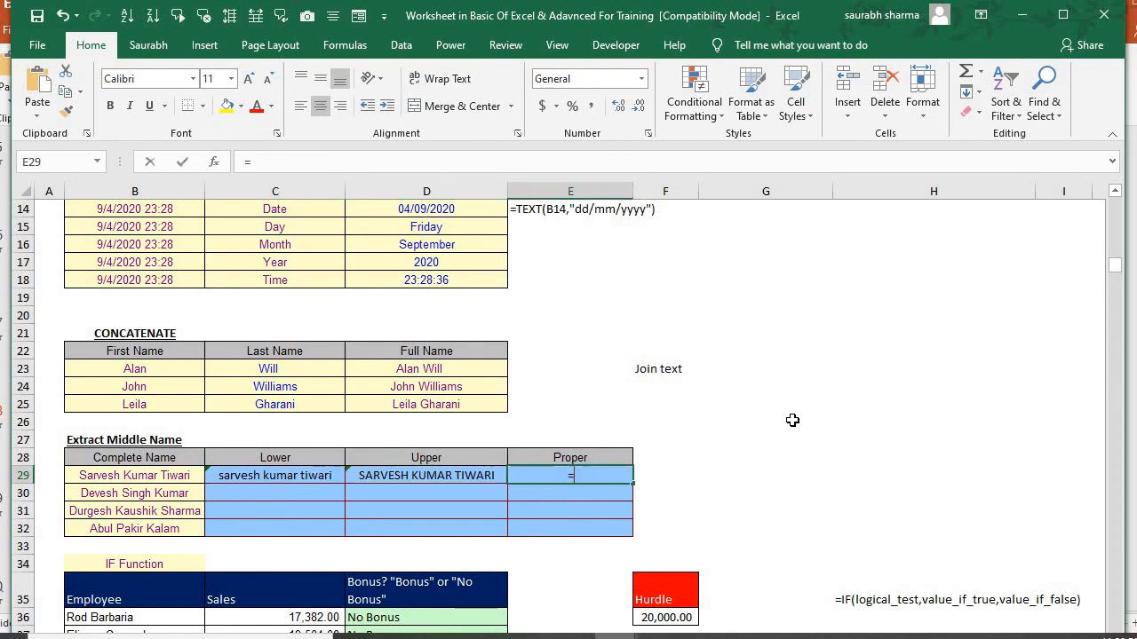
type("pro")
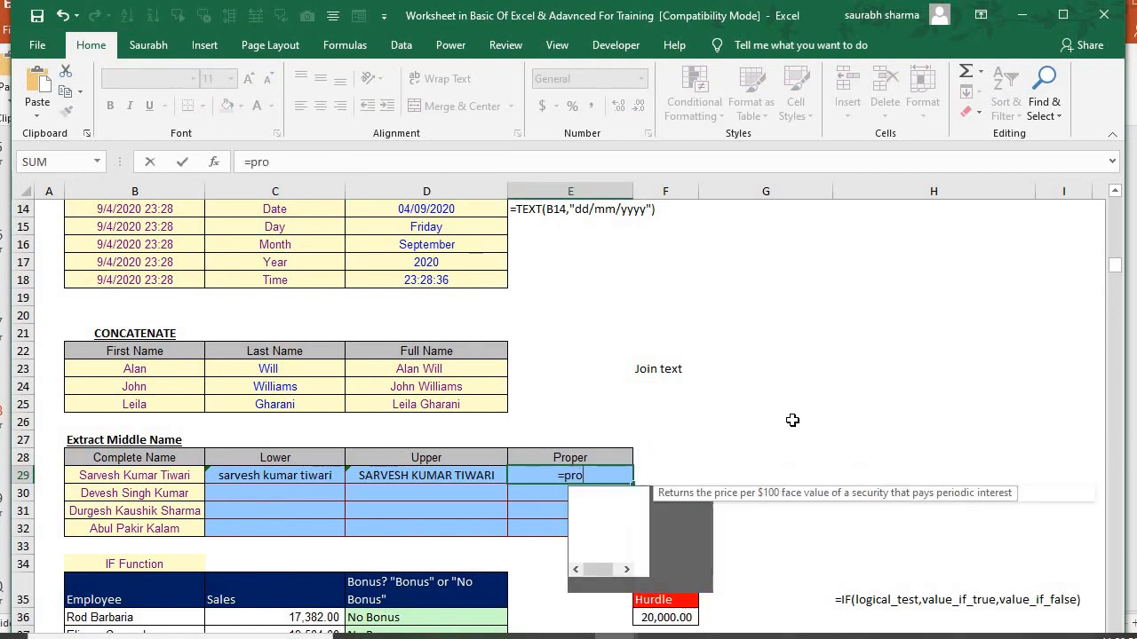
key("Tab")
key("Left")
key("BackSpace")
key("BackSpace")
key("BackSpace")
key("BackSpace")
key("BackSpace")
key("BackSpace")
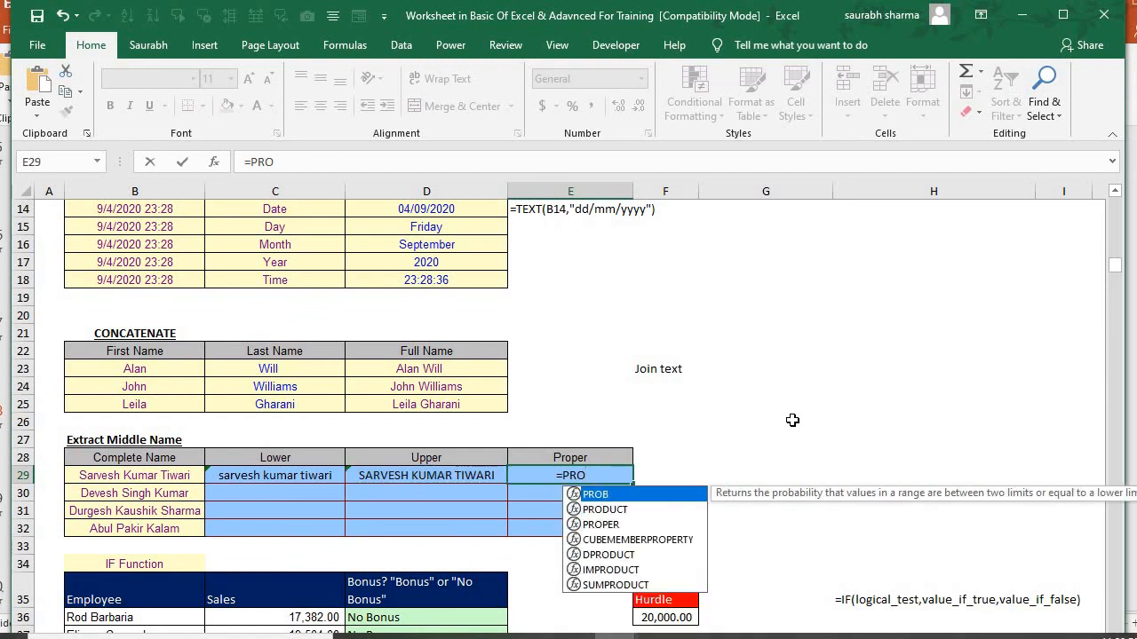
key("Down")
key("Down")
key("Tab")
key("Left")
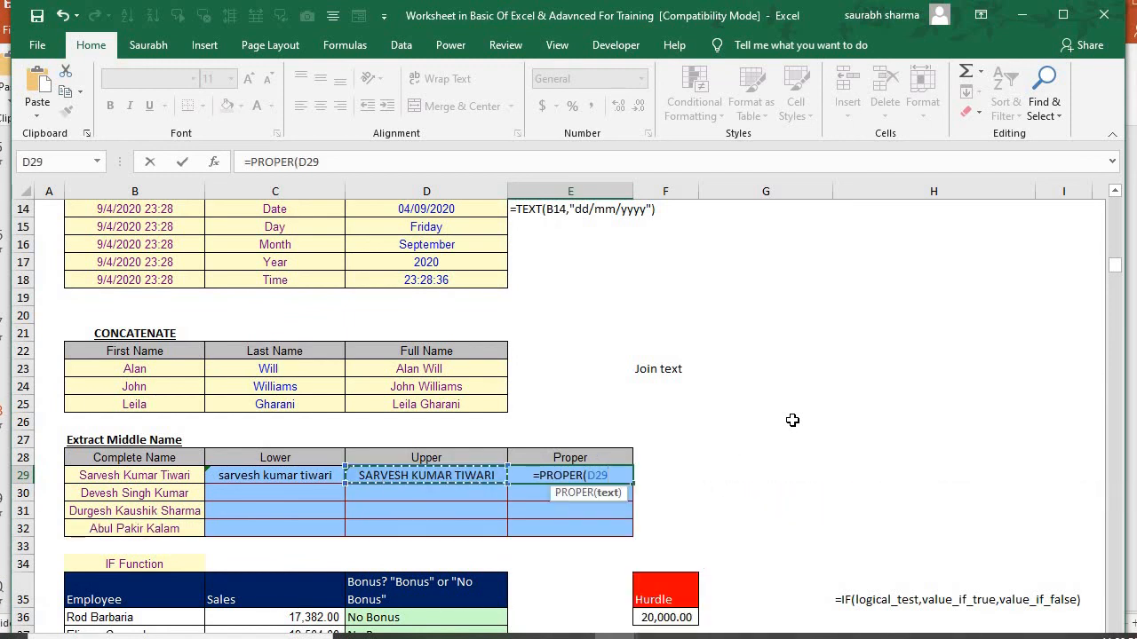
type(")")
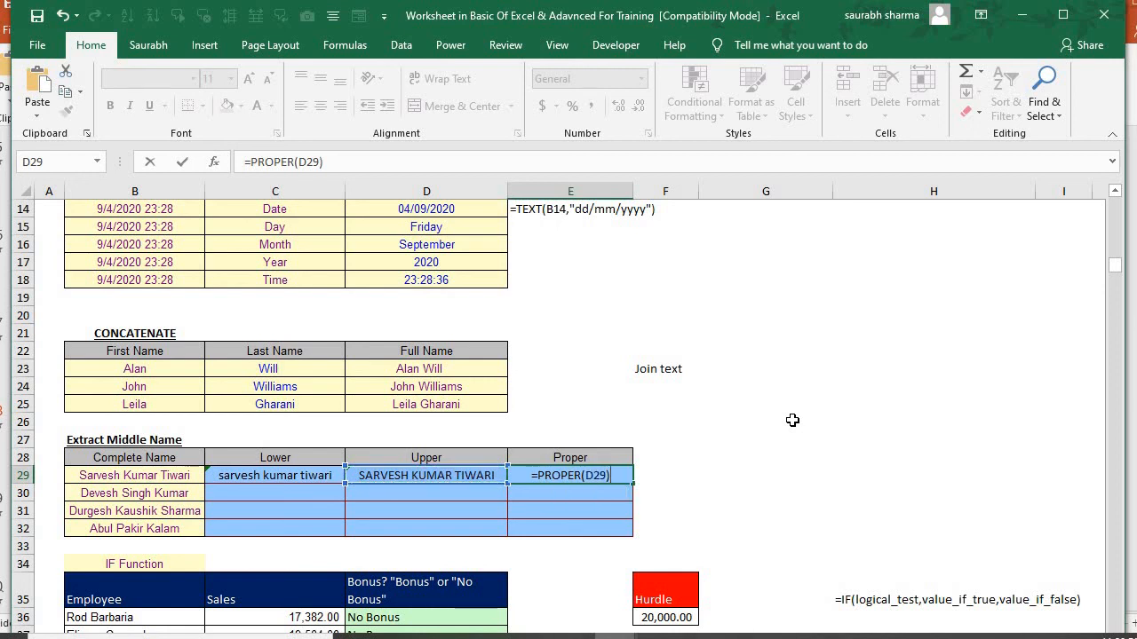
key("Return")
key("Up")
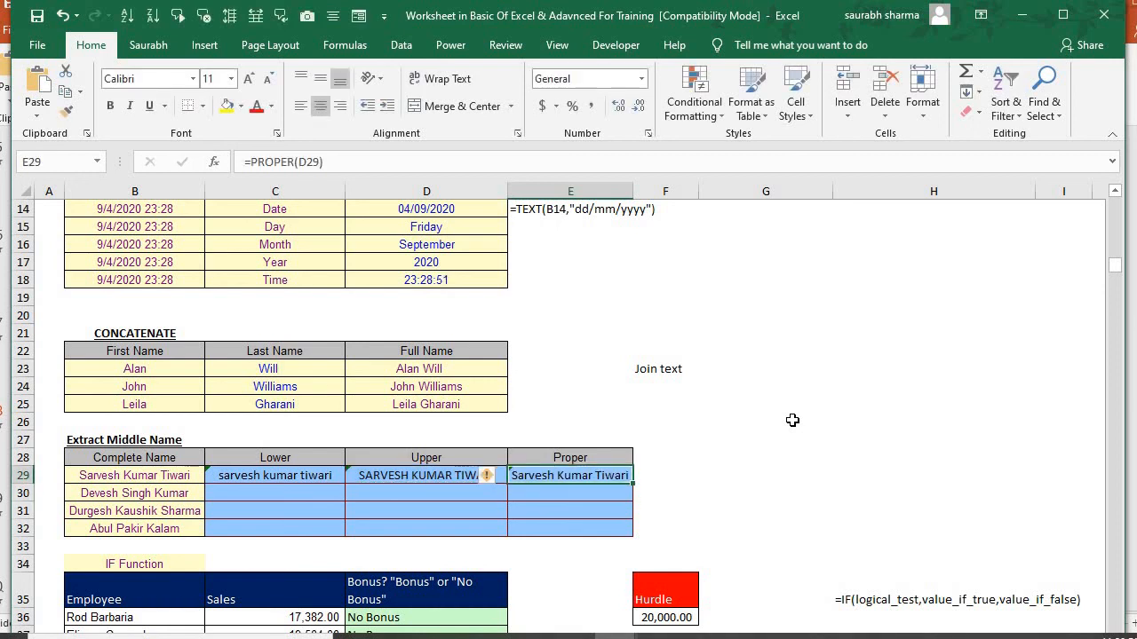
Fill the LOWER, UPPER and PROPER formulas from C29:E29 down through row 32
key("Right")
key("Left")
key("Left")
key("Left")
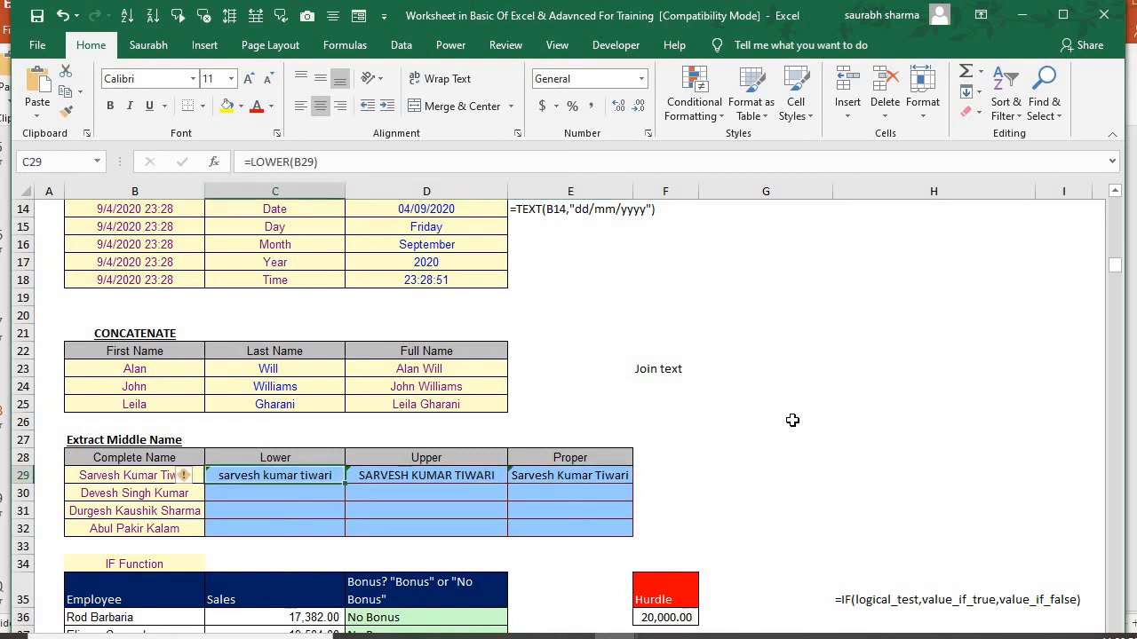
key("shift+Down")
key("shift+Down")
key("shift+Down")
key("shift+Right")
key("shift+Right")
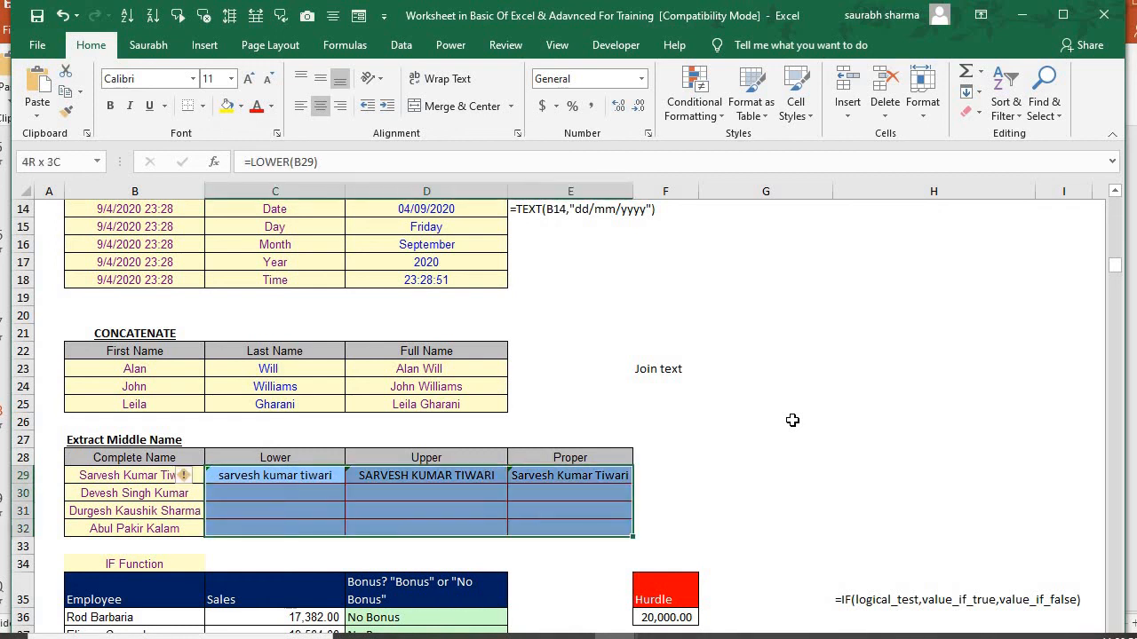
key("ctrl+d")
Clear the existing bonus results in D36:D40 of the IF Function table
key("Down")
key("Down")
key("Down")
key("Down")
key("Down")
key("Down")
key("Down")
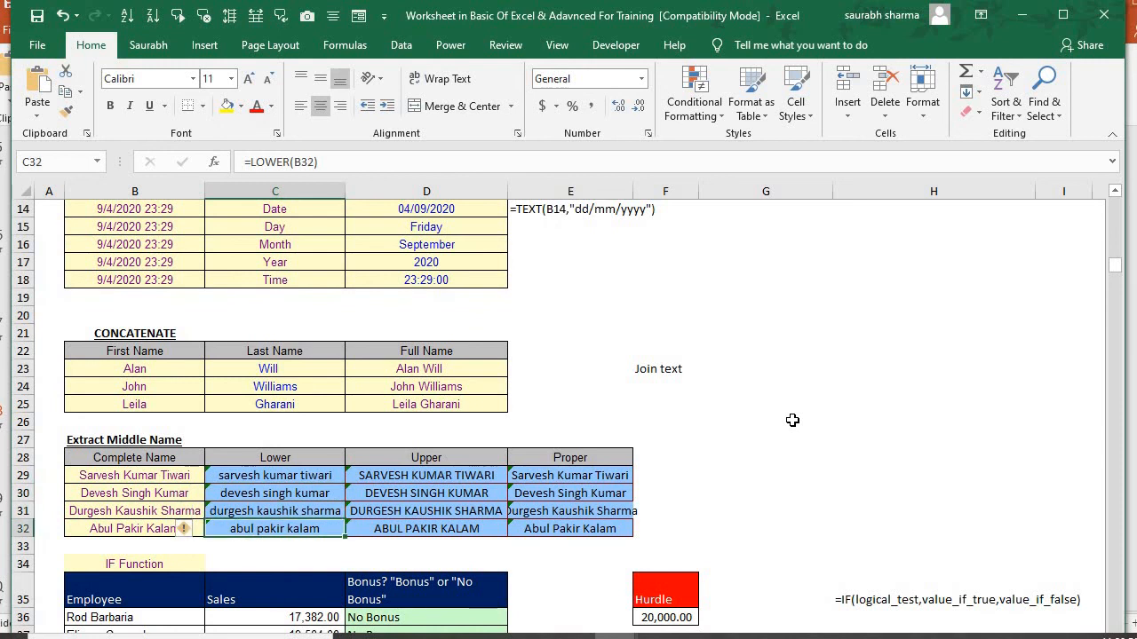
key("Down")
key("Down")
key("Down")
key("Down")
key("Down")
key("Down")
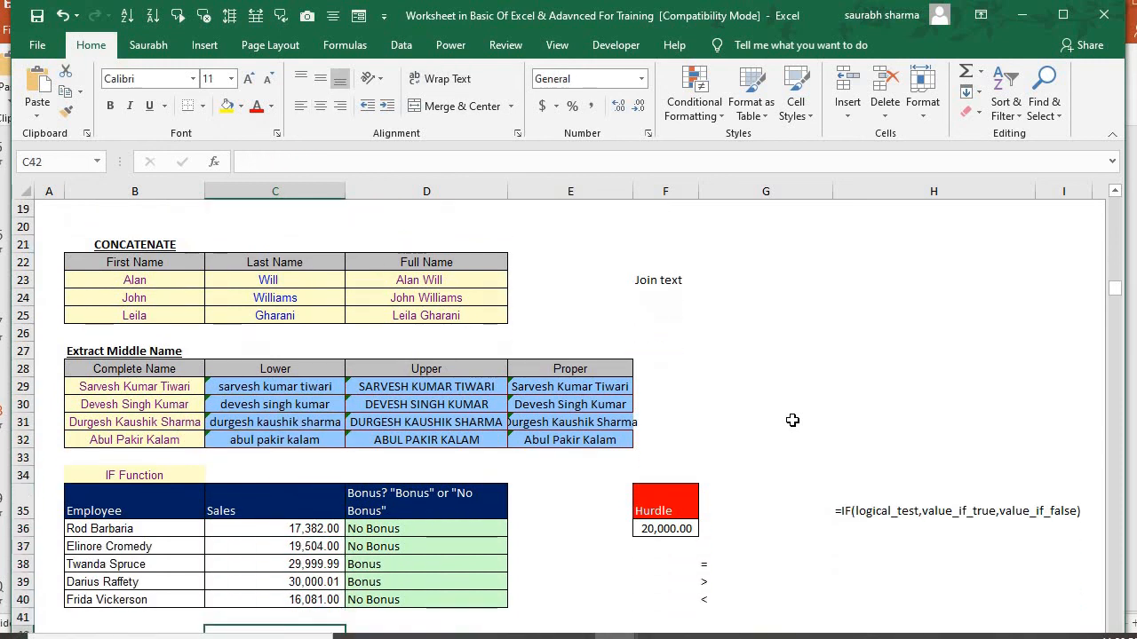
key("Up")
key("Up")
key("Up")
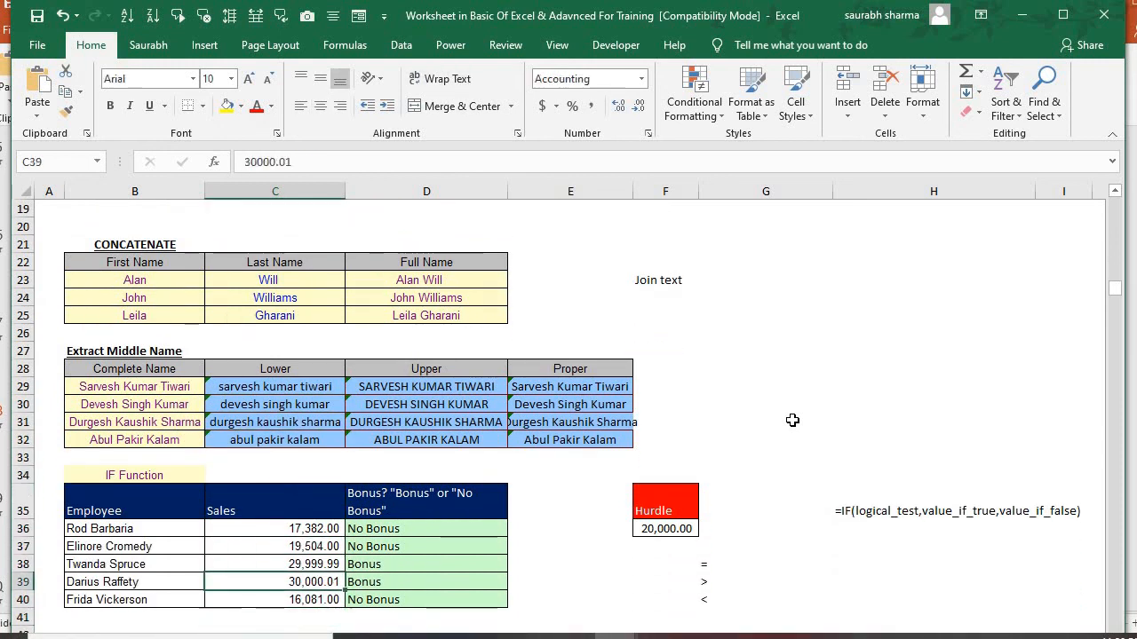
key("Right")
key("Up")
key("Up")
key("Up")
key("ctrl+shift+Down")
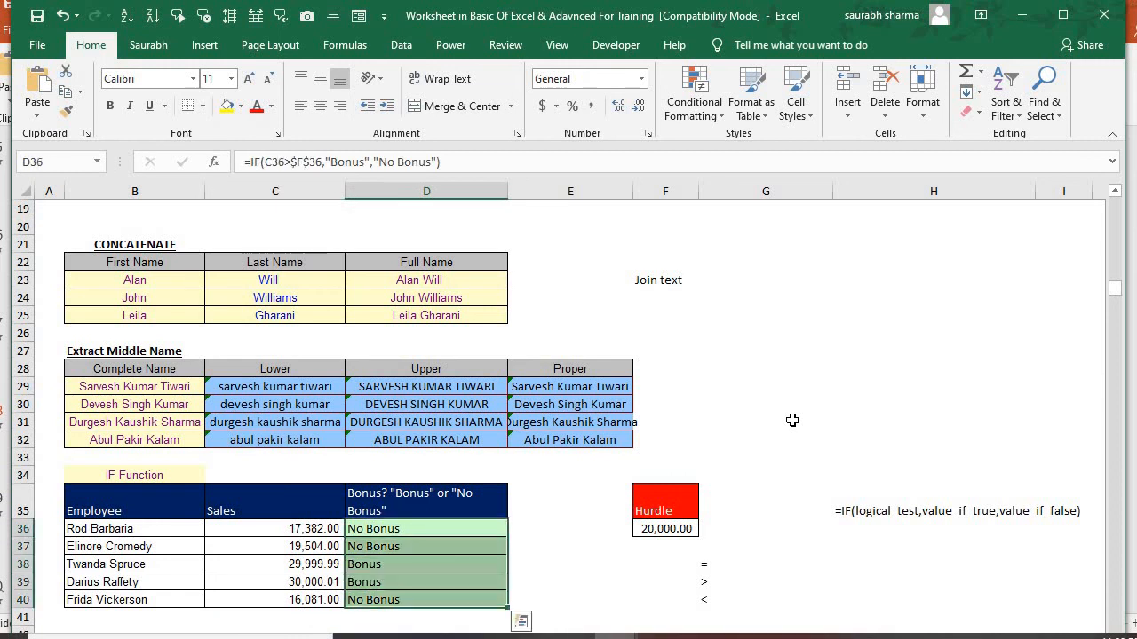
key("Delete")
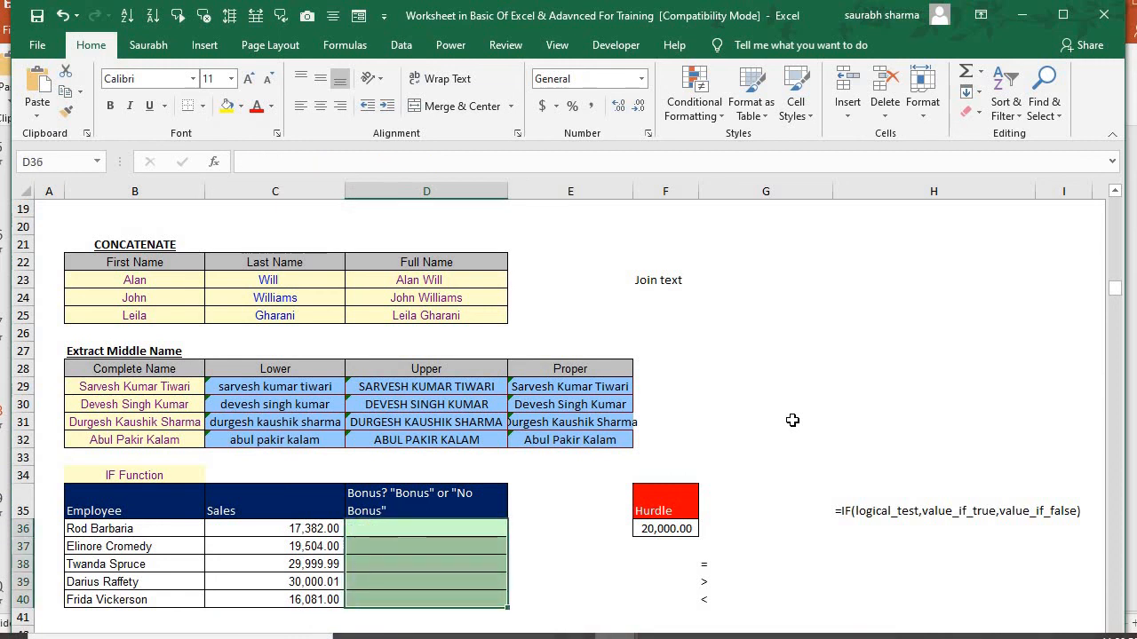
Examine the employee, sales and bonus cells in row 36 against the hurdle in F36
key("Up")
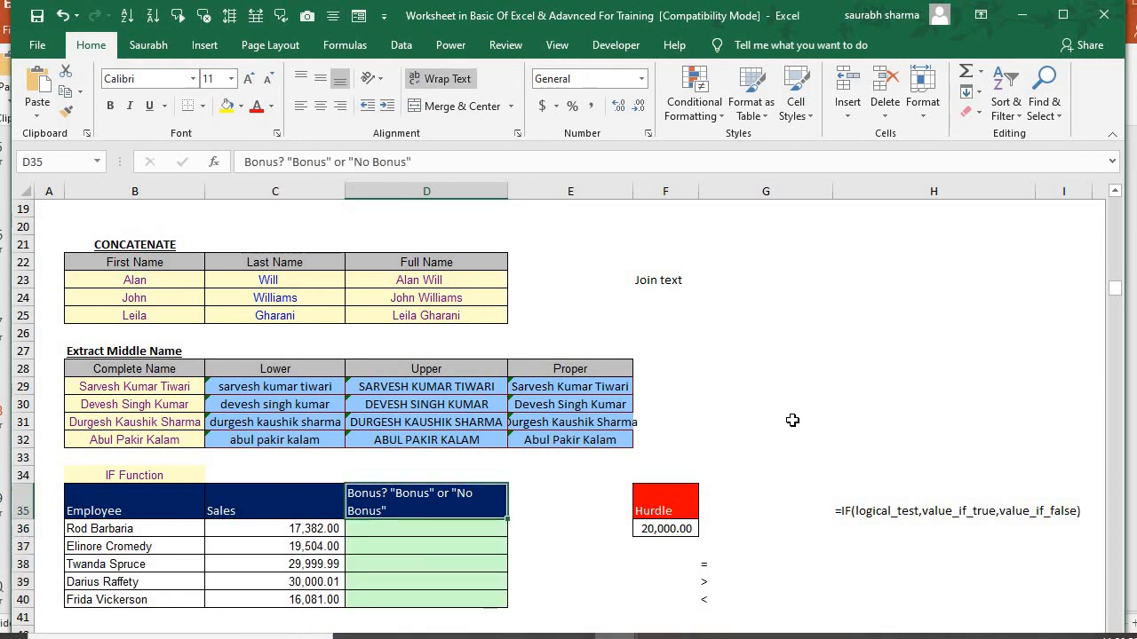
key("Left")
key("Down")
key("Down")
key("Up")
key("Left")
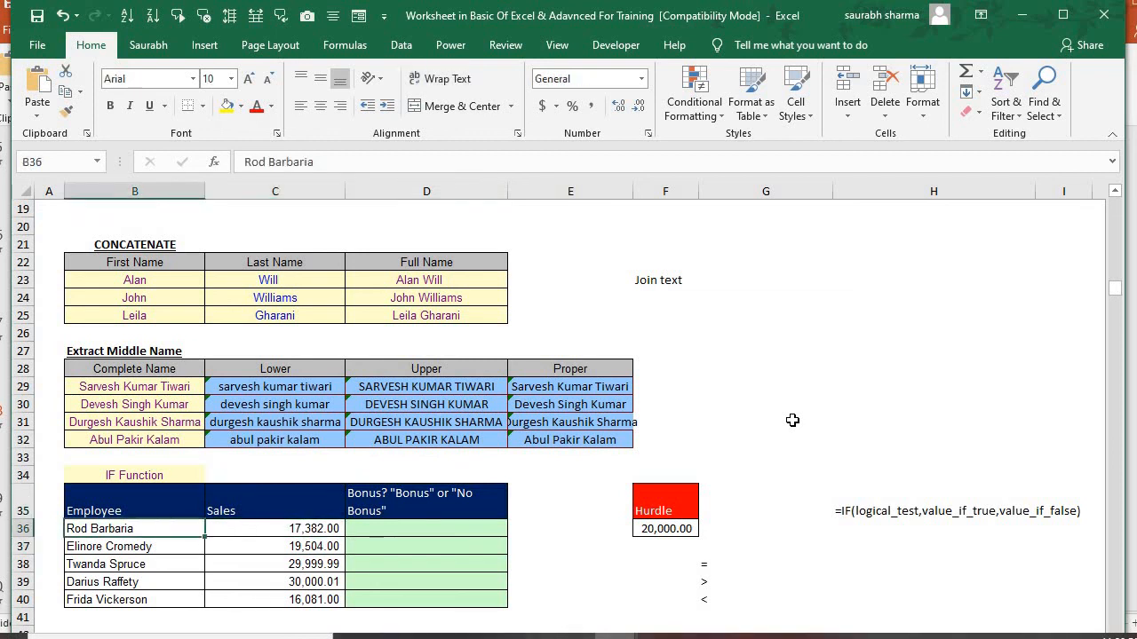
key("Right")
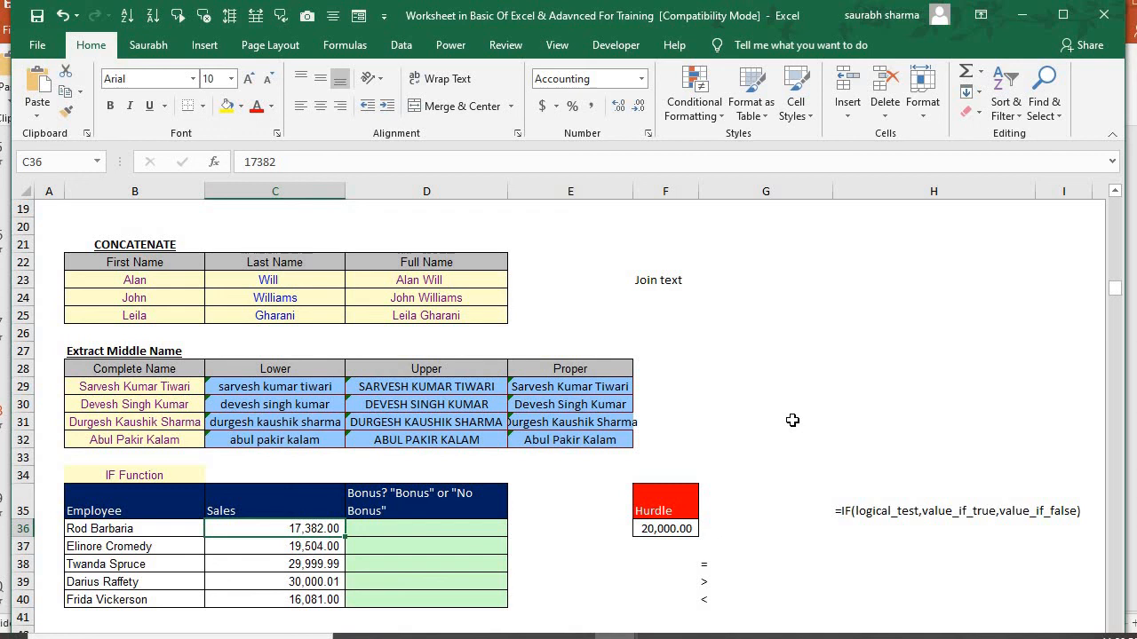
key("Right")
key("Right")
key("Right")
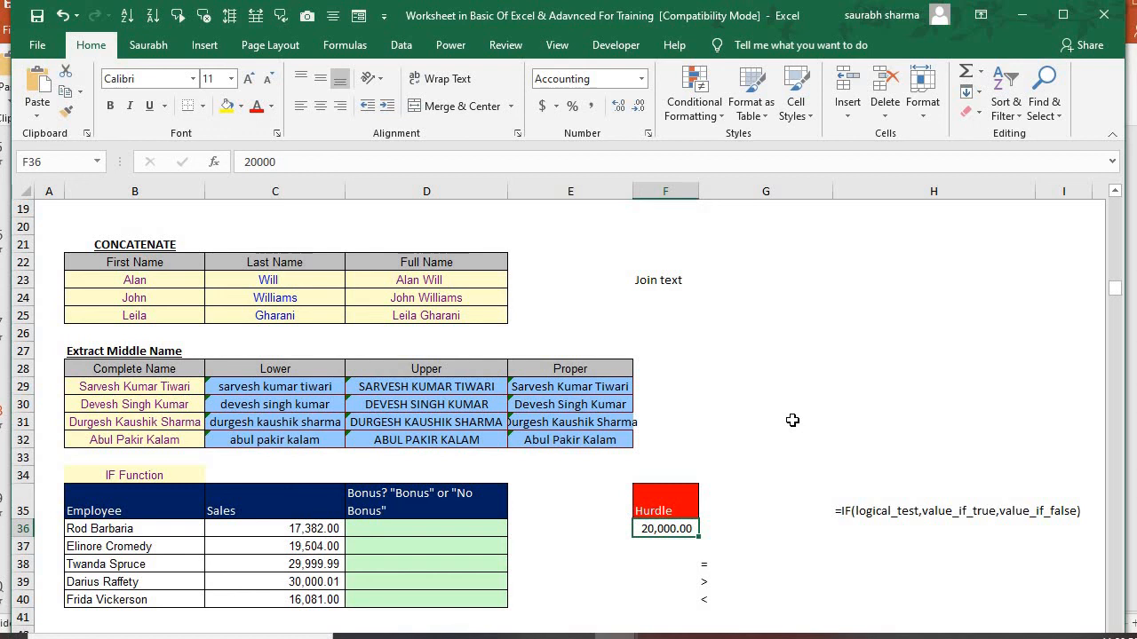
key("Left")
key("Left")
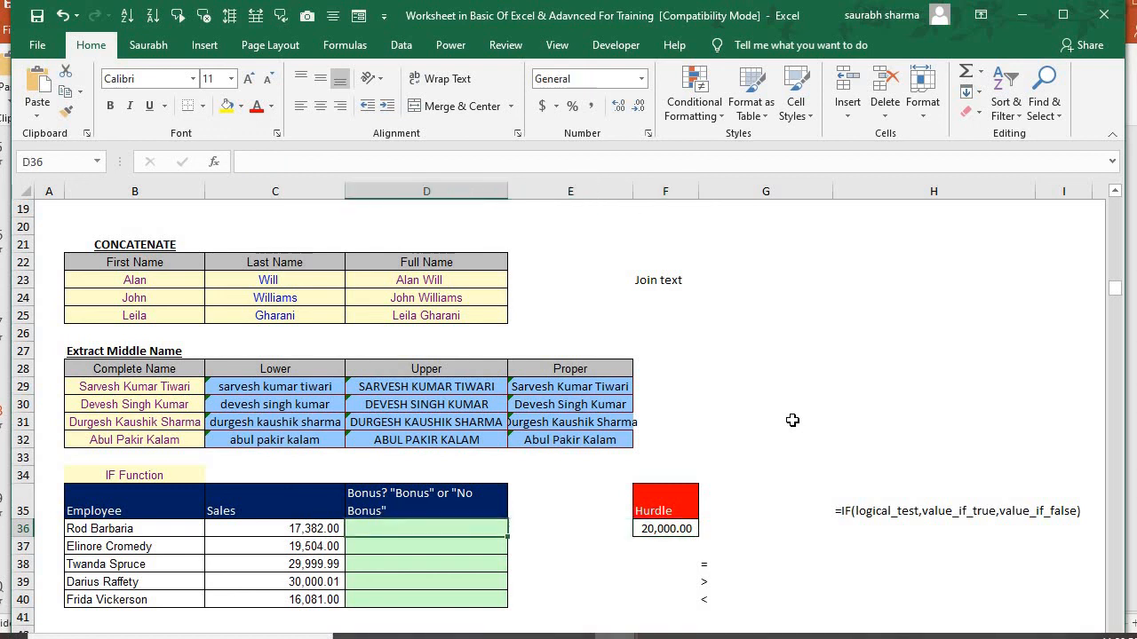
key("Right")
key("Right")
Begin an IF formula in D36 that tests whether sales in C36 are at least the absolute hurdle $F$36
key("Left")
key("Left")
type("=IF(")
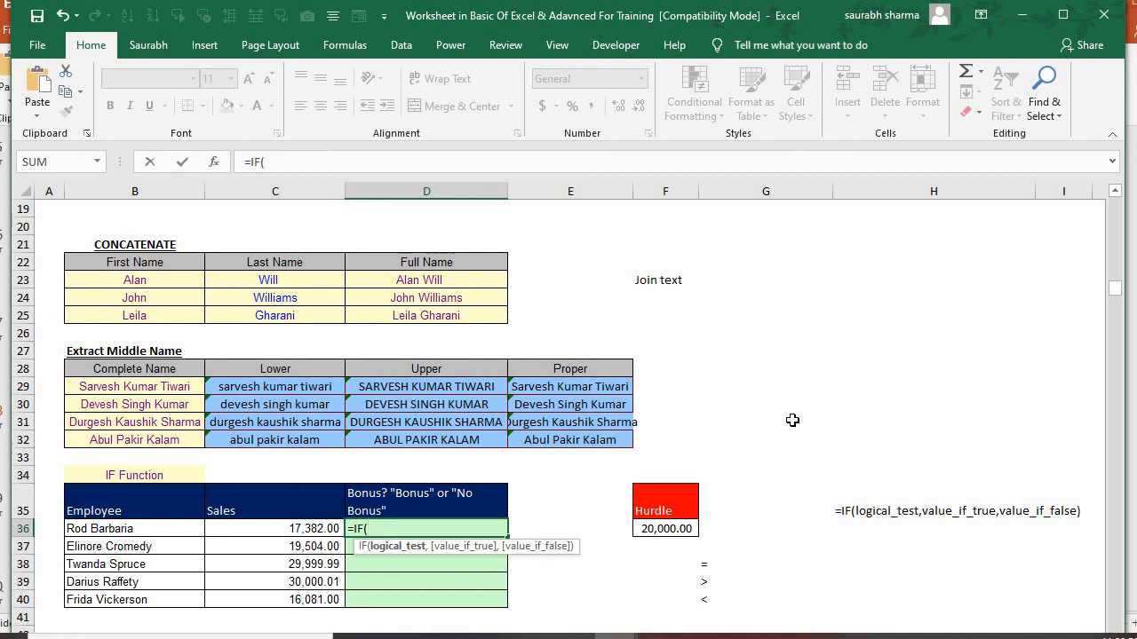
key("Left")
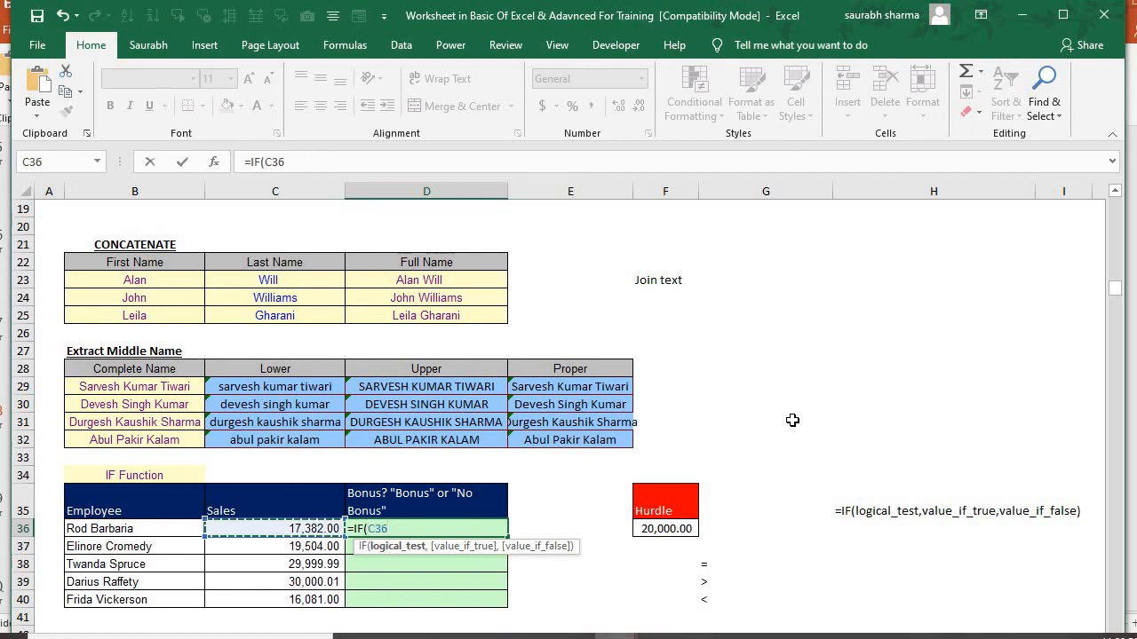
type(">=")
key("Right")
key("Right")
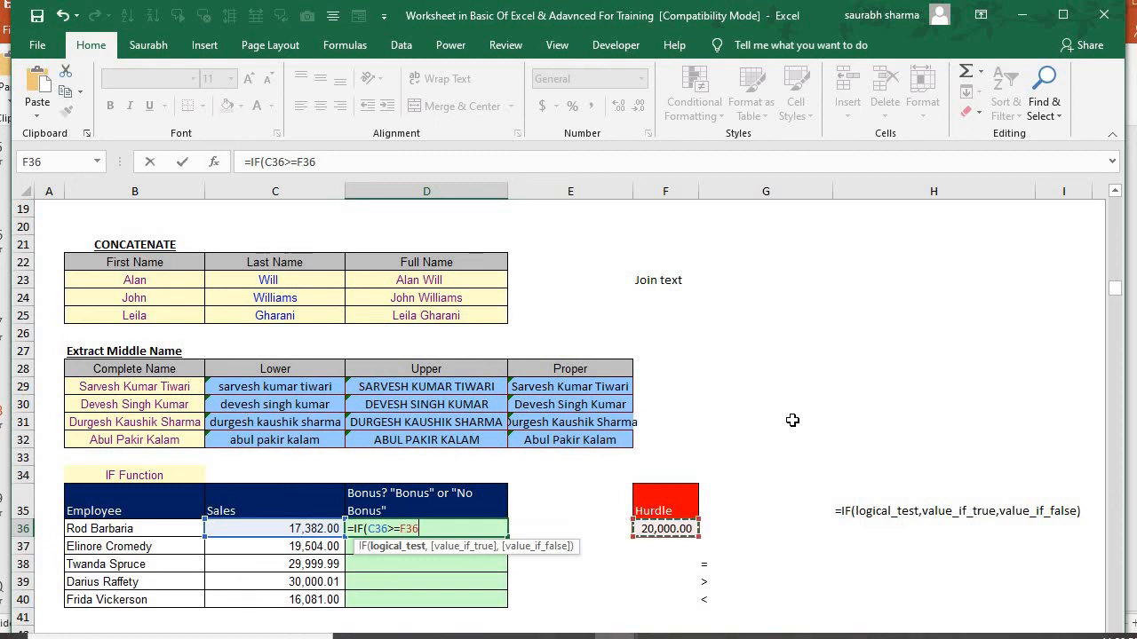
key("F4")
Complete the IF formula in D36 to return "Bonus" when true and "No Bonus" when false
type(",\"Bonus\",\"No Bonus\"")
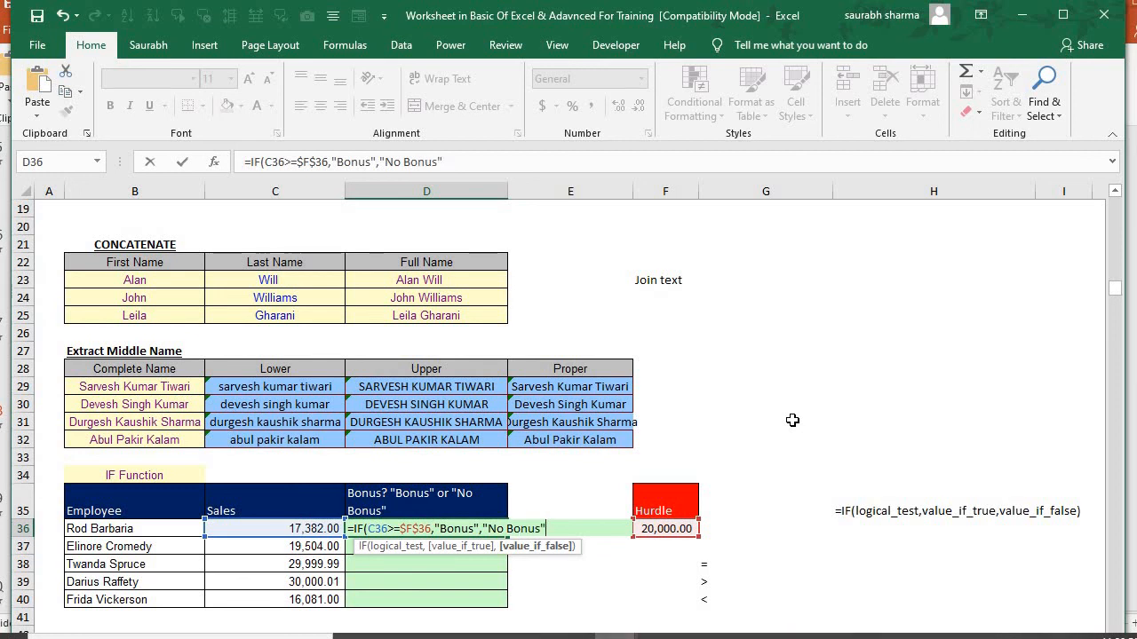
type(")")
key("Return")
key("Up")
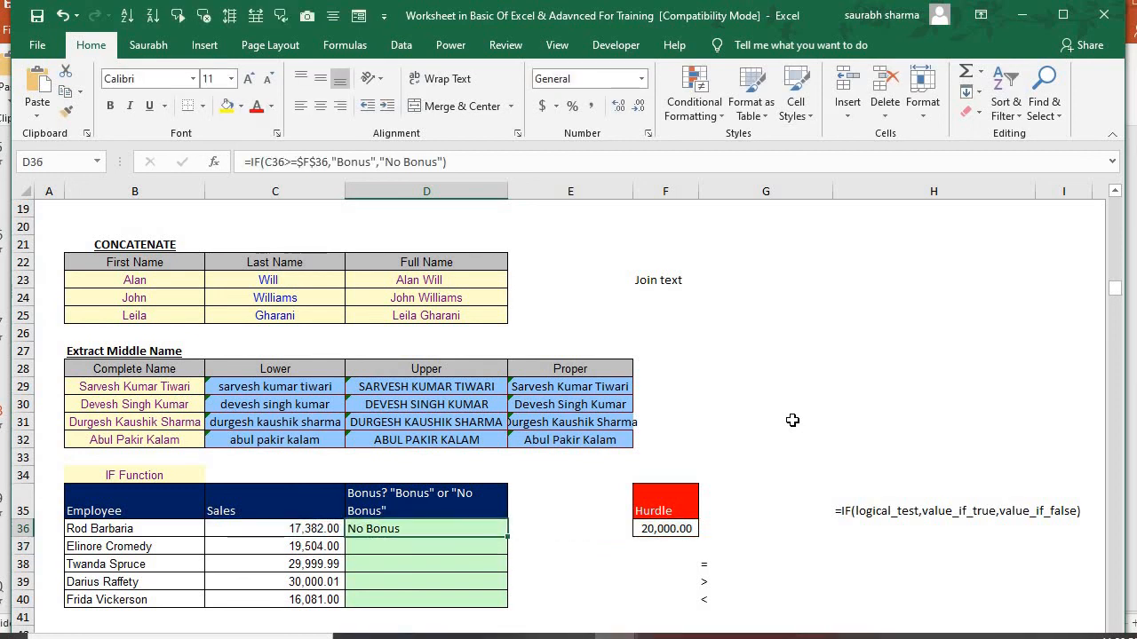
Fill the IF formula from D36 down through D40
key("shift+Down")
key("shift+Down")
key("shift+Down")
key("shift+Down")
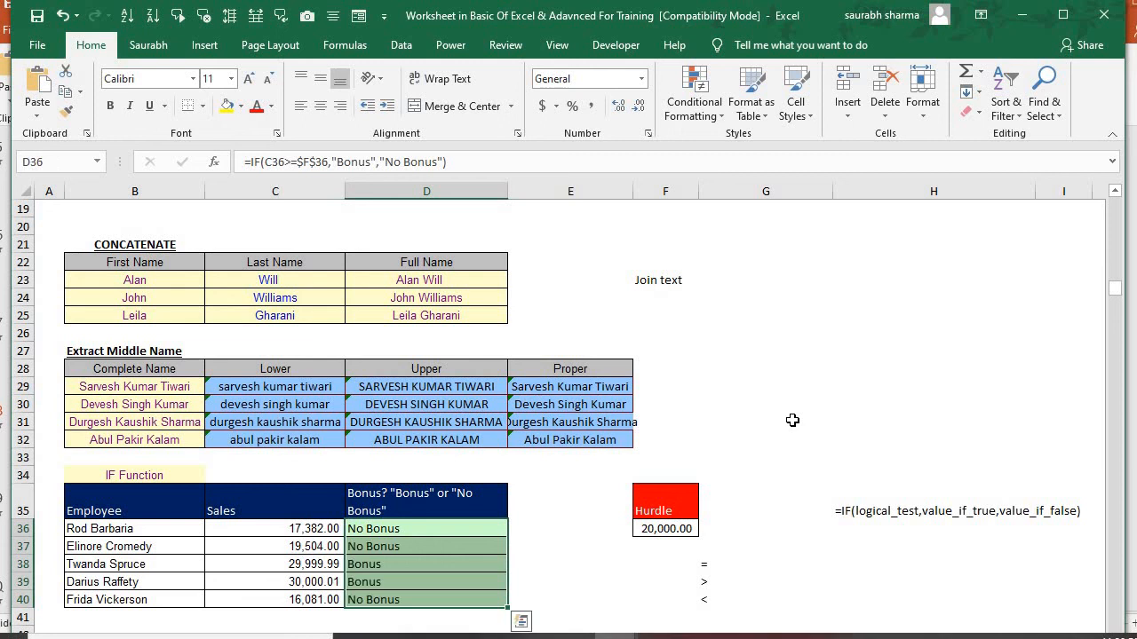
key("ctrl+d")
Examine the filled IF formulas and bonus results in rows 37 to 40 of the IF Function table
key("Down")
key("Down")
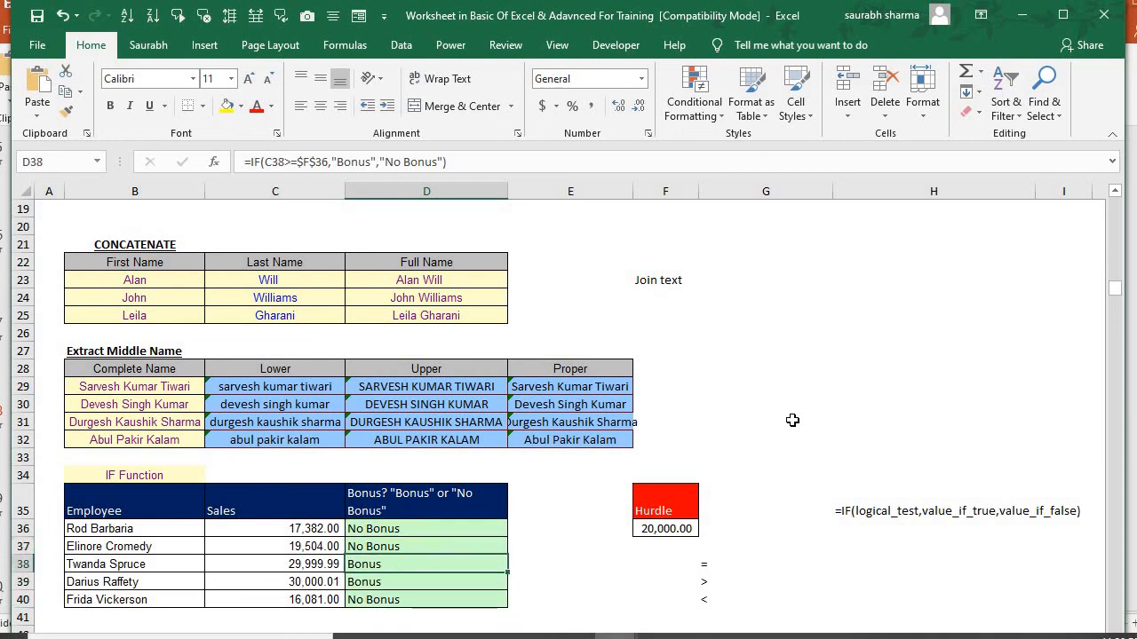
key("Down")
key("Down")
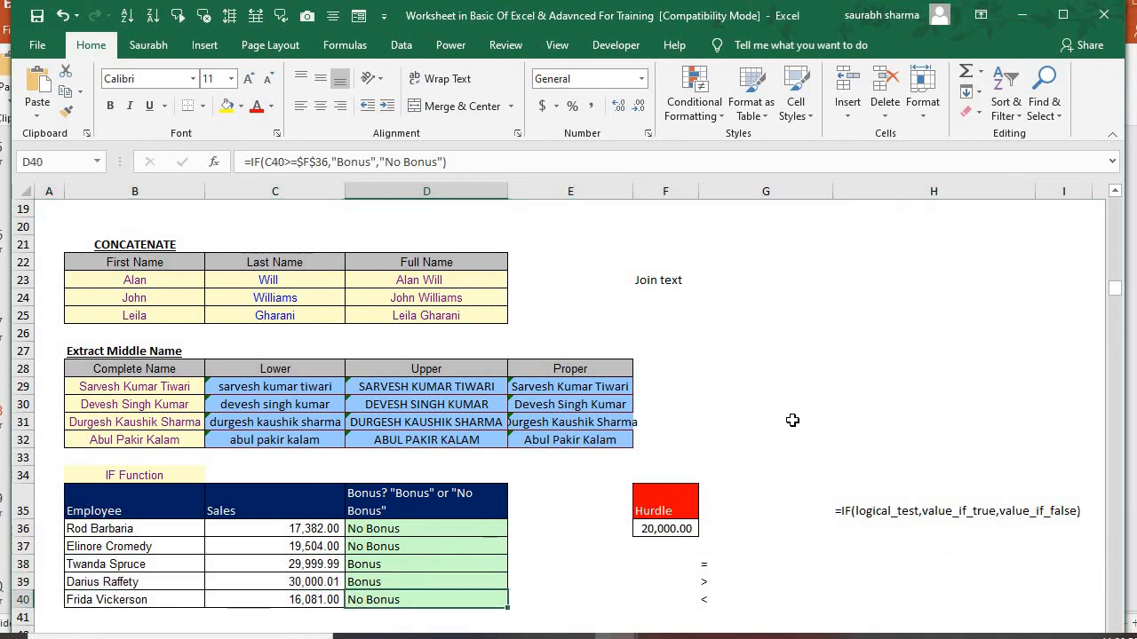
key("shift+space")
key("Up")
key("Up")
key("Up")
key("shift+space")
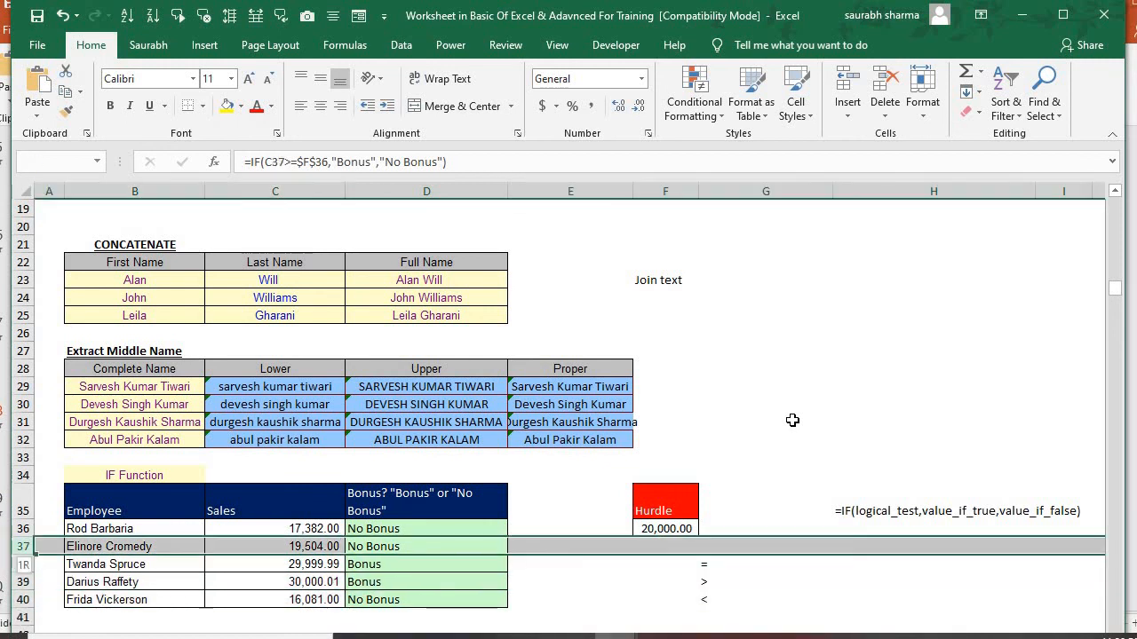
Set the sales value in C37 to 20,000 to test the formula at the hurdle amount
key("Left")
key("Left")
key("Down")
key("Right")
key("Up")
type("20,000")
key("Return")
Review the sales rows and check the bonus result and formula in D37 for the changed sales value
key("Down")
key("Down")
key("Down")
key("Down")
key("Up")
key("Up")
key("Up")
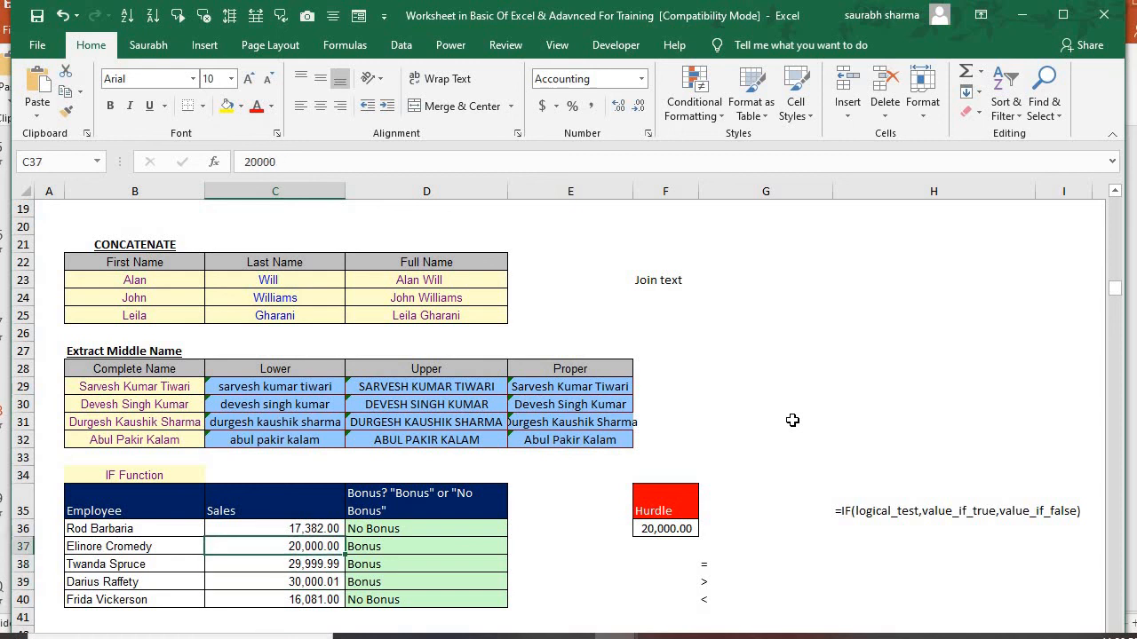
key("Right")
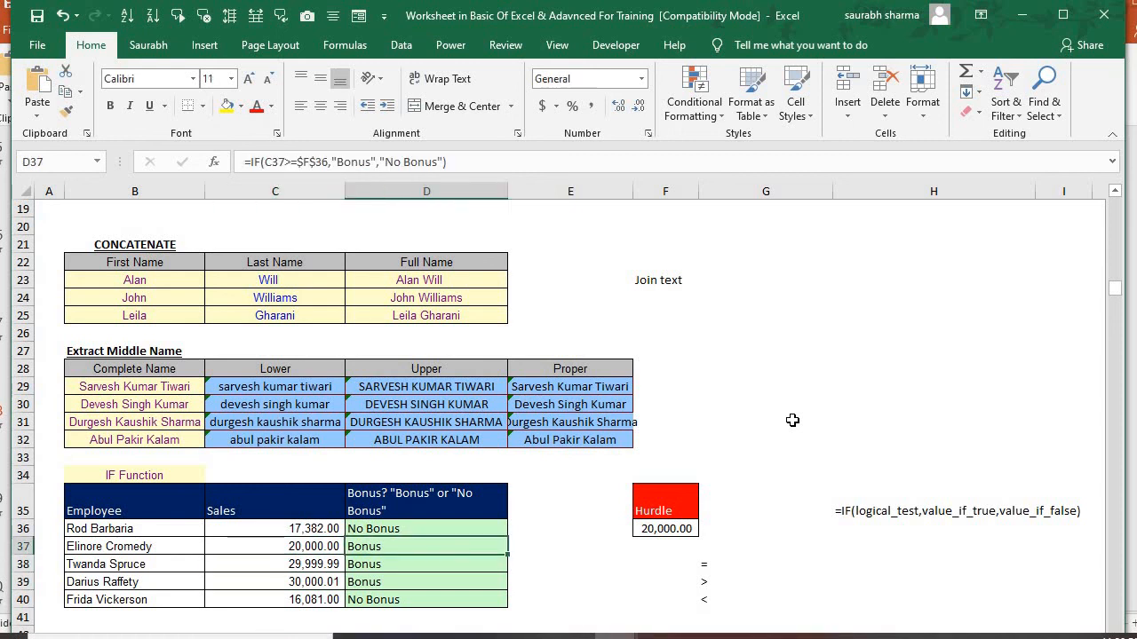
Switch to the running PowerPoint slide show and advance to the Thank You slide
key("alt+Tab")
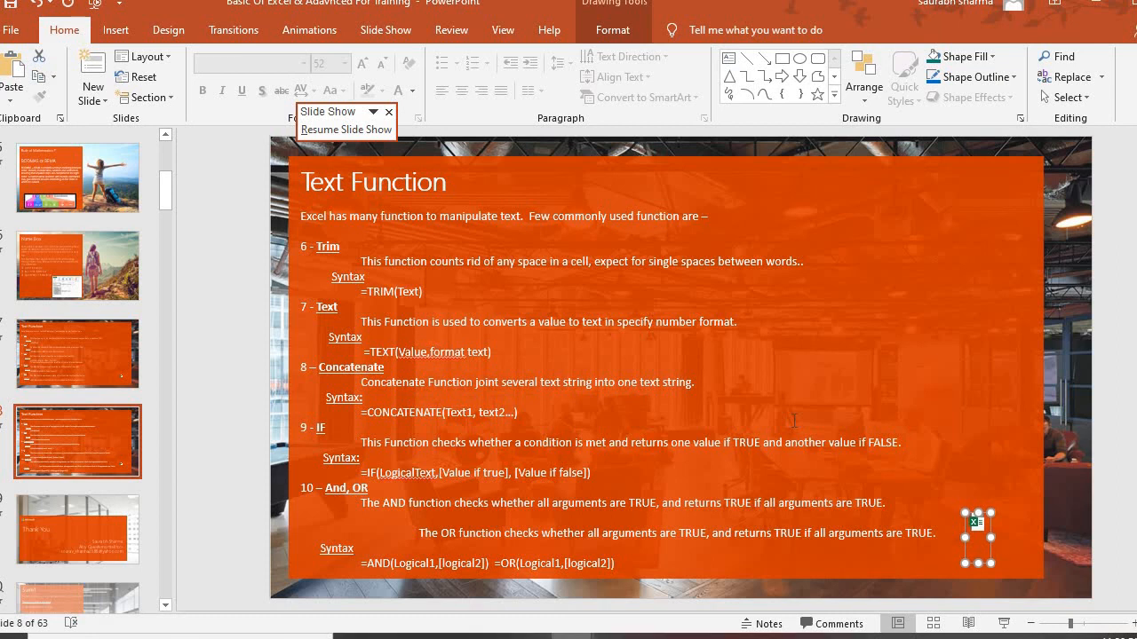
key("alt+Tab")
key("Tab")
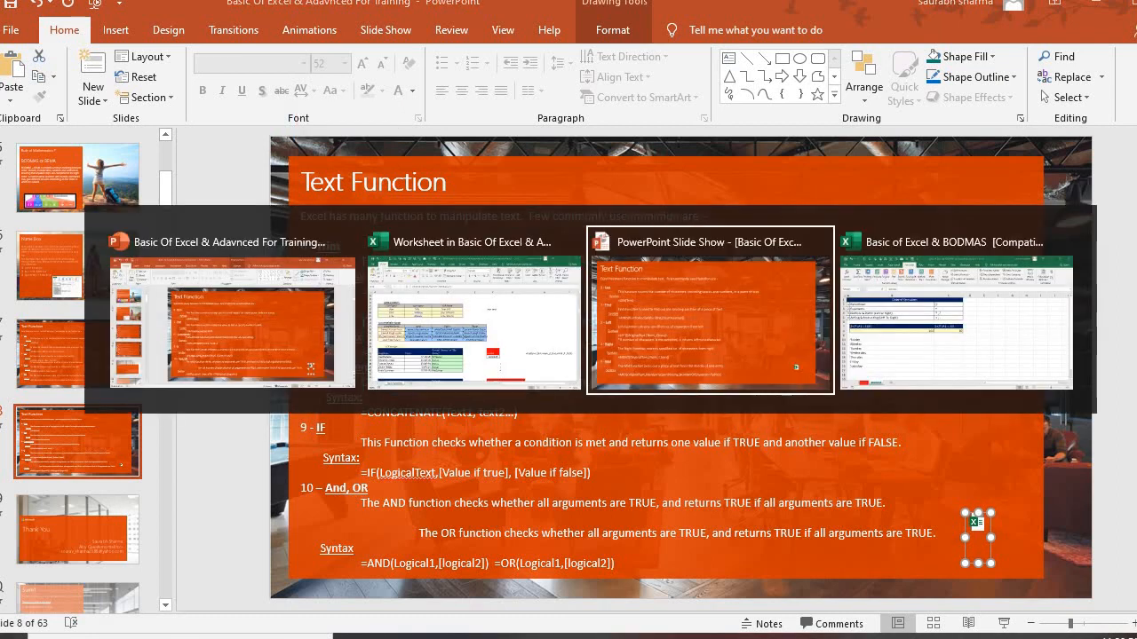
key("Right")
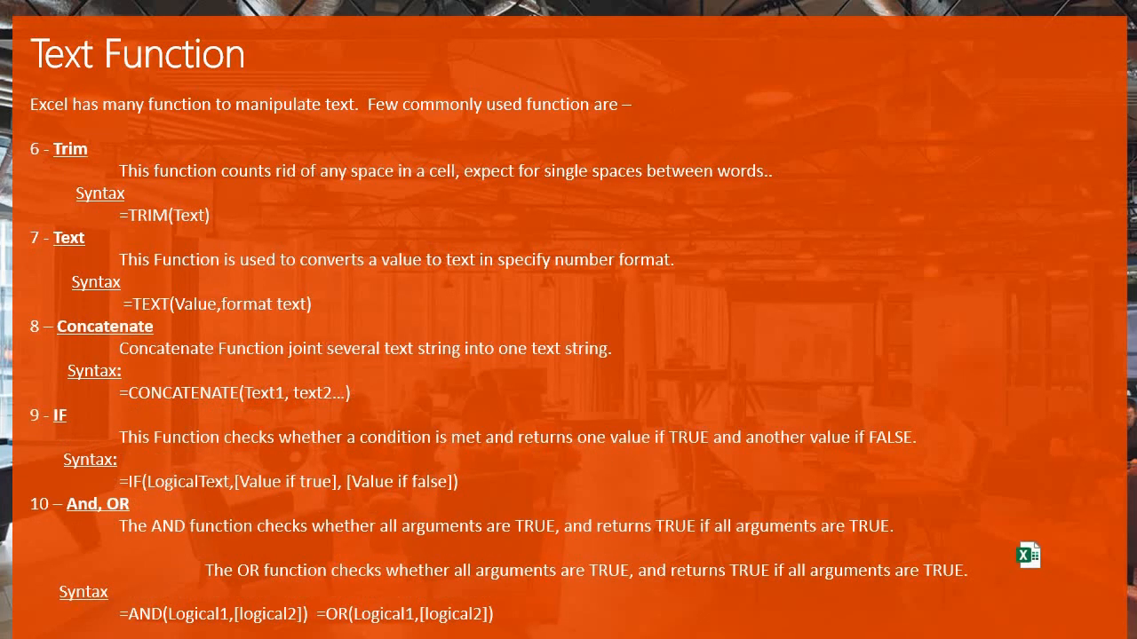
key("Right")
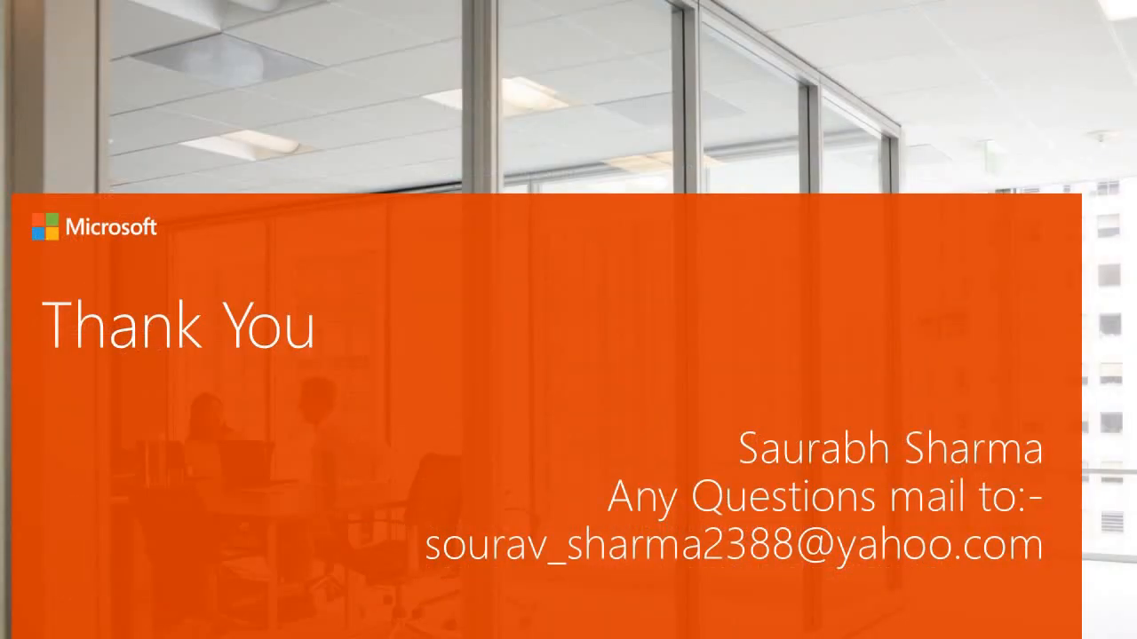